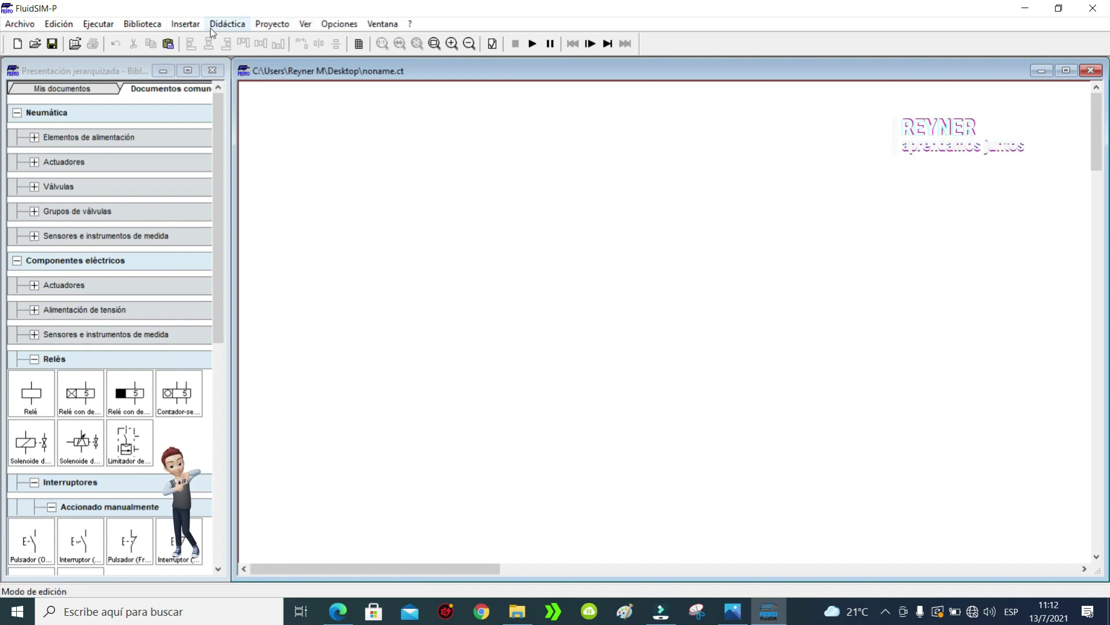
Step: Insert a function diagram (Diagrama de funciones) and place it in the upper middle of the blank circuit drawing
left_click(185, 24)
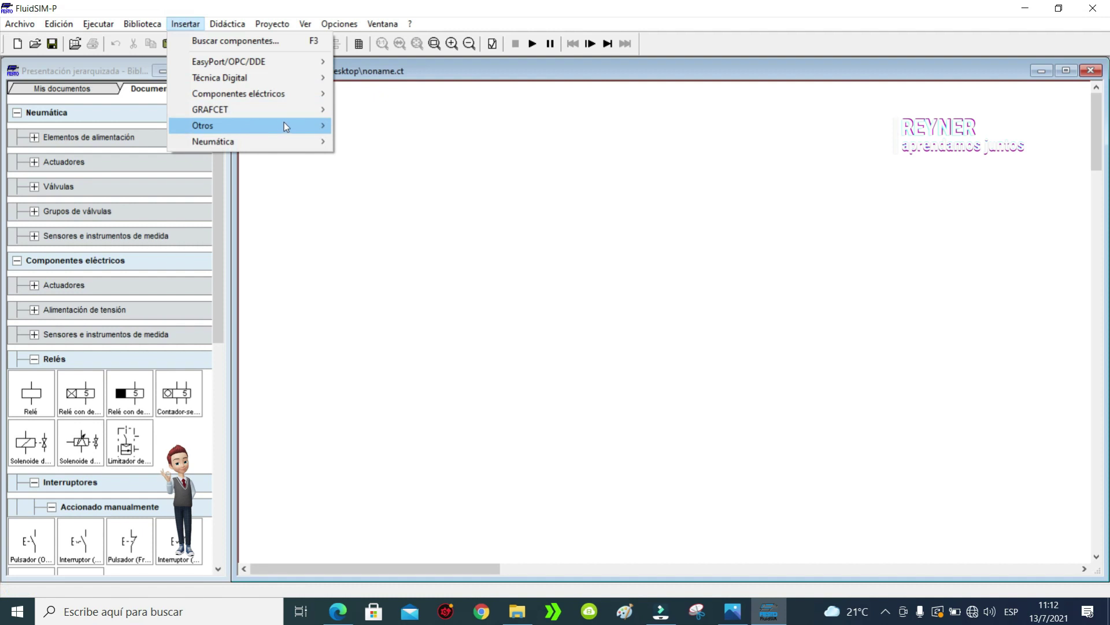
mouse_move(280, 127)
left_click(384, 204)
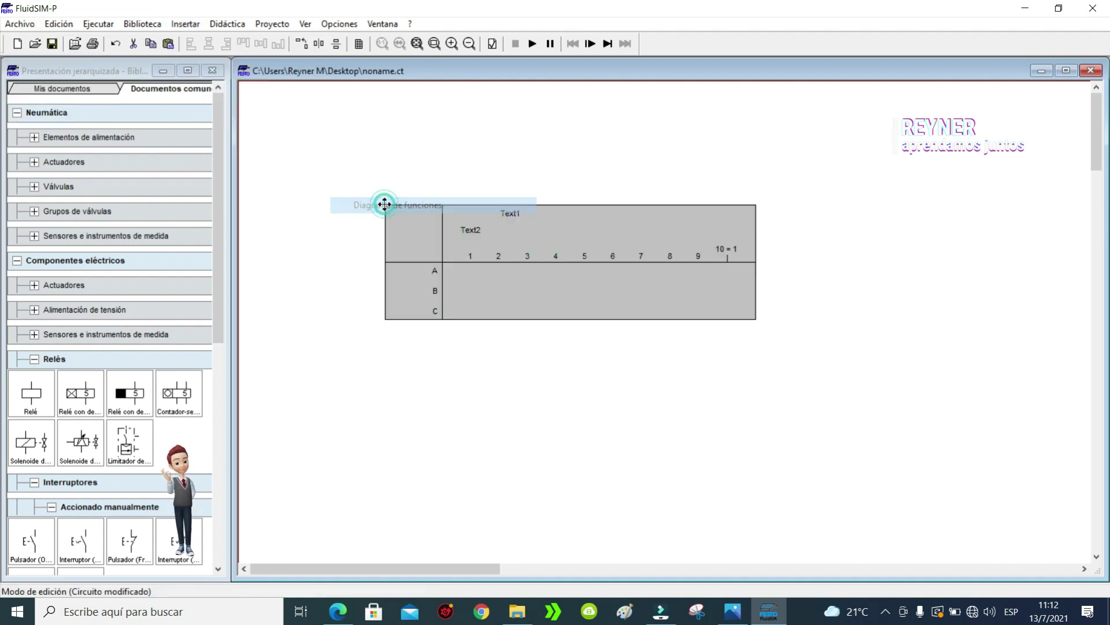
left_click(379, 166)
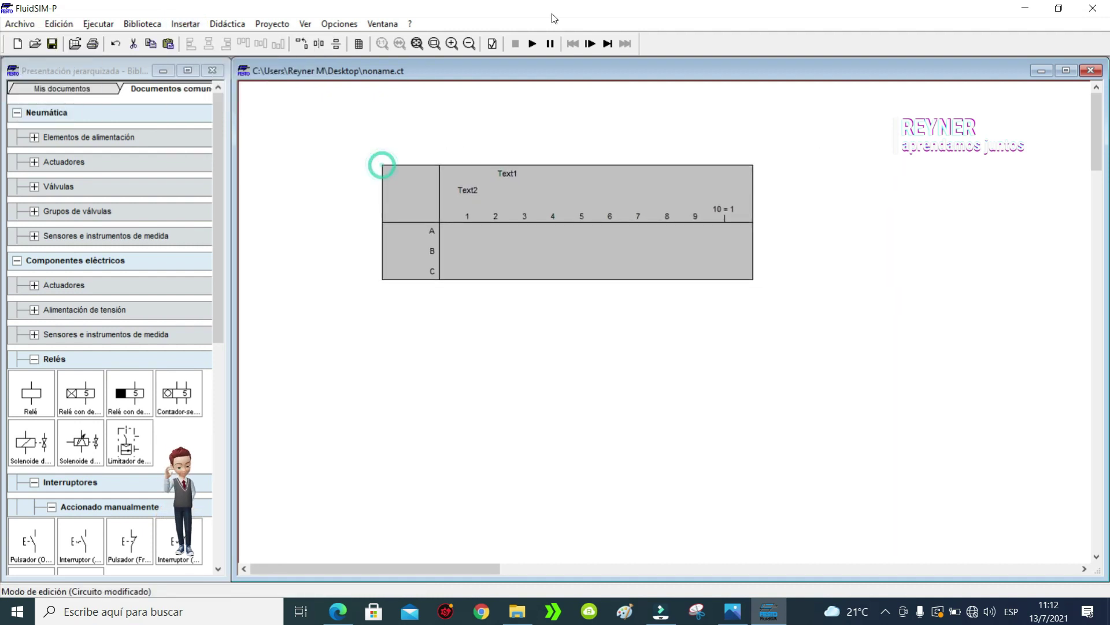
Step: Open the function diagram for editing and add two more rows below the existing one
double_click(484, 159)
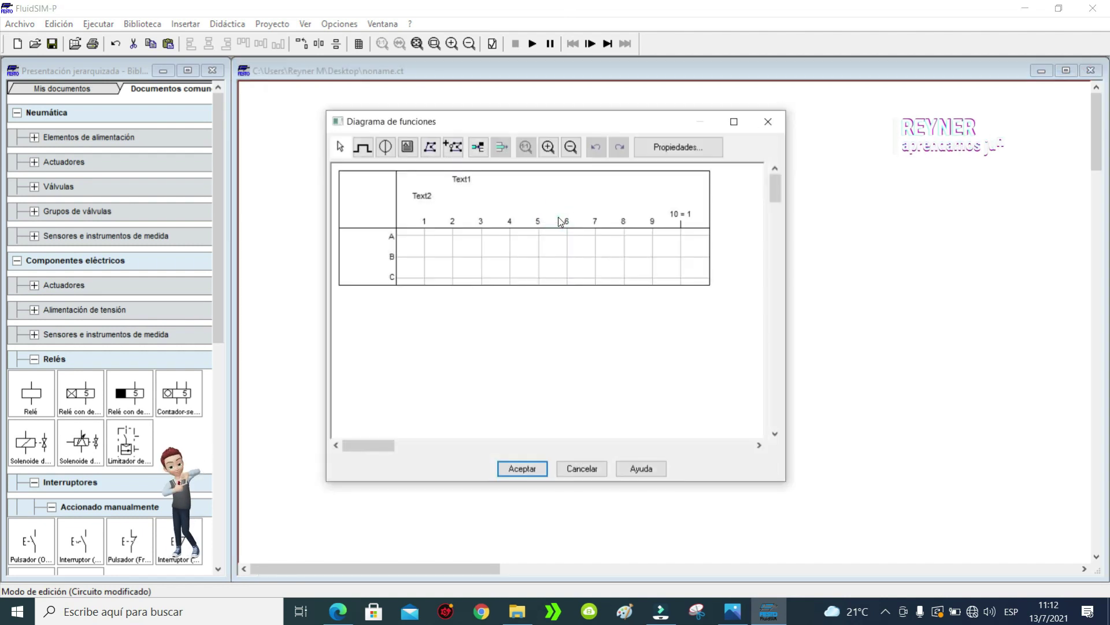
left_click(768, 121)
double_click(506, 228)
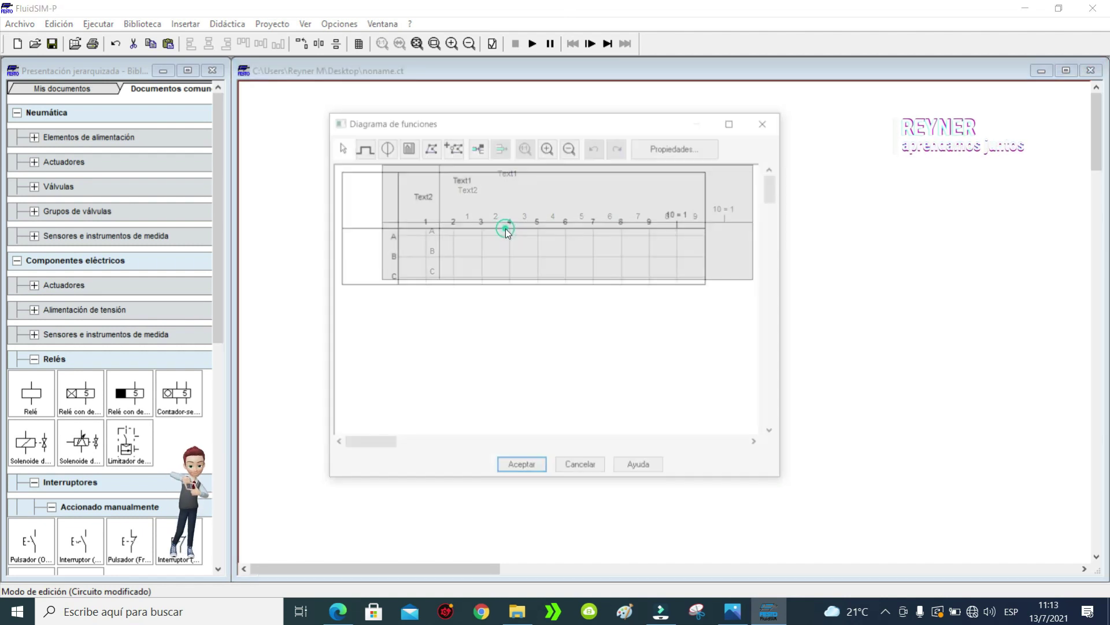
left_click(480, 145)
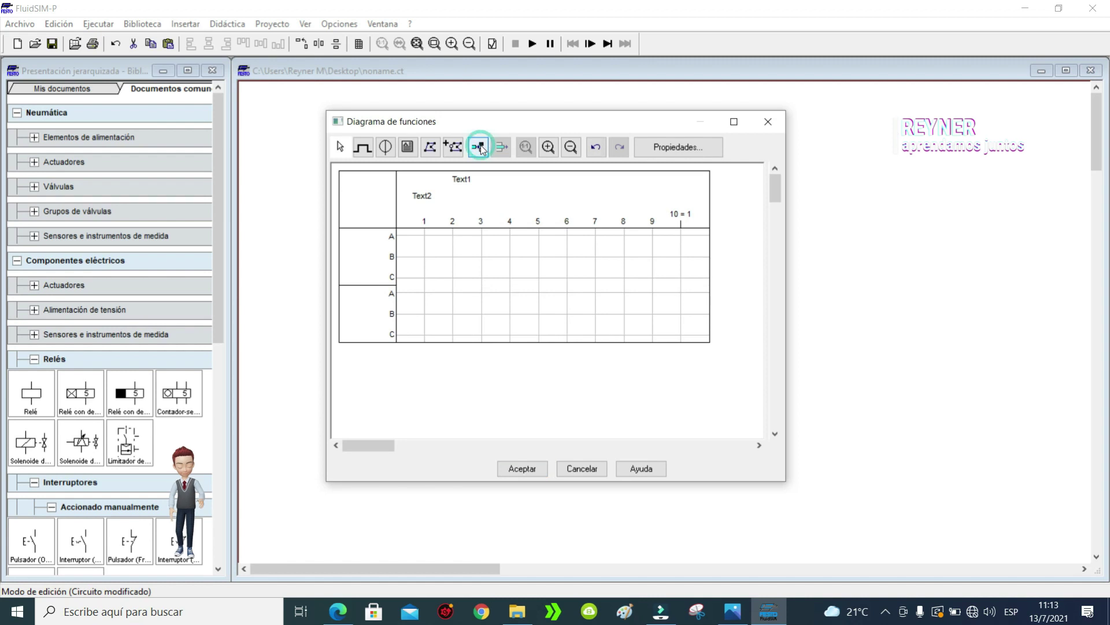
left_click(481, 145)
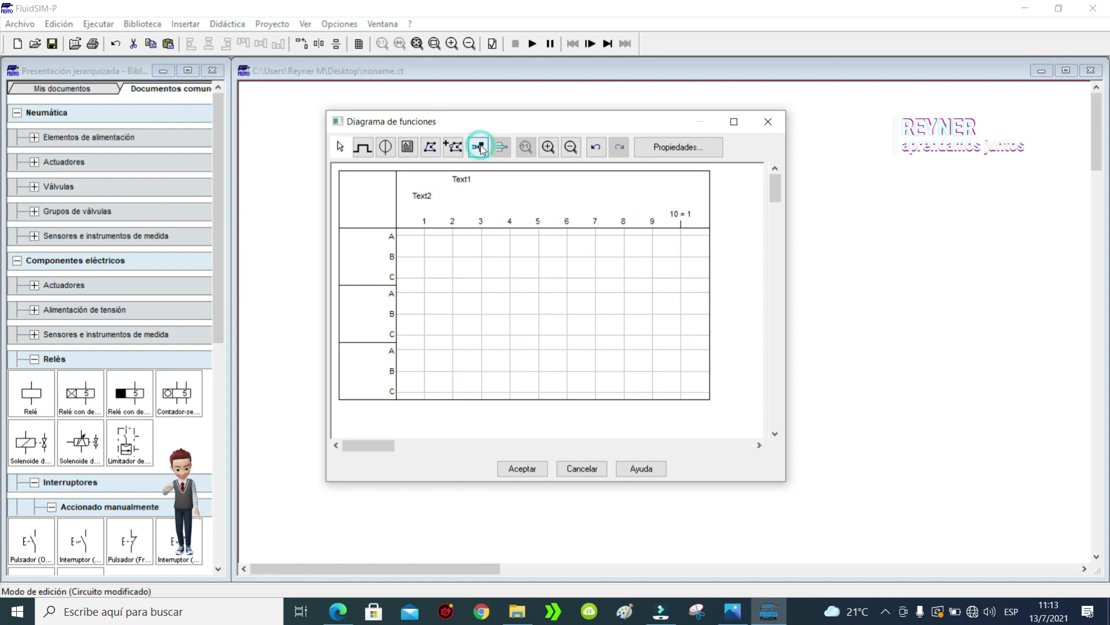
Step: Label the diagram's first row 1A with text height 20, blue color and centered horizontal alignment
double_click(395, 251)
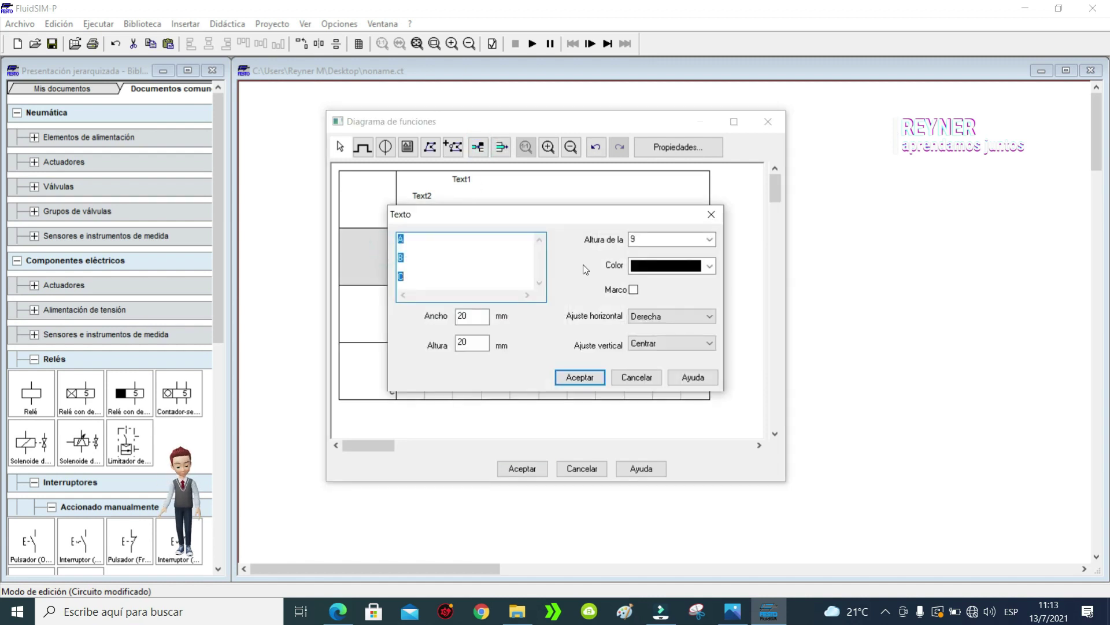
type("1A")
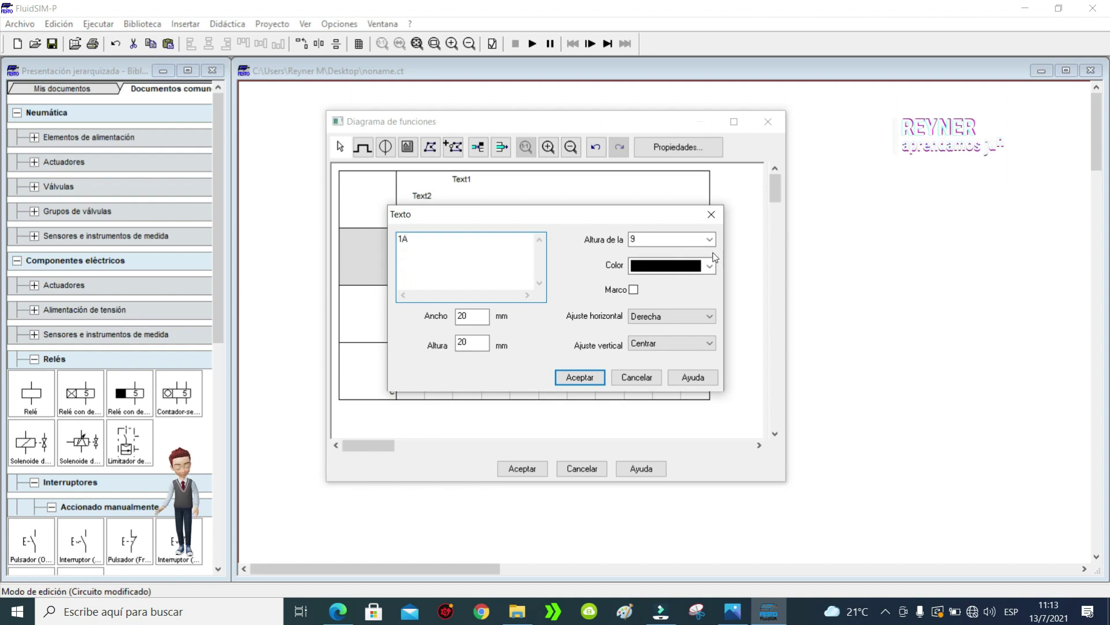
left_click(710, 239)
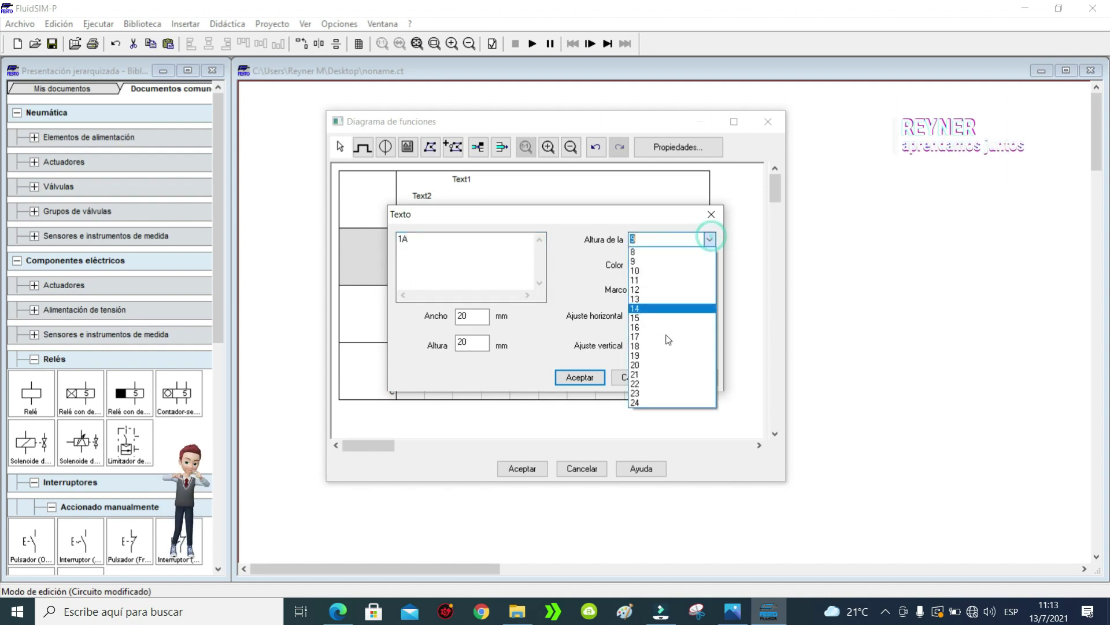
left_click(643, 367)
left_click(709, 265)
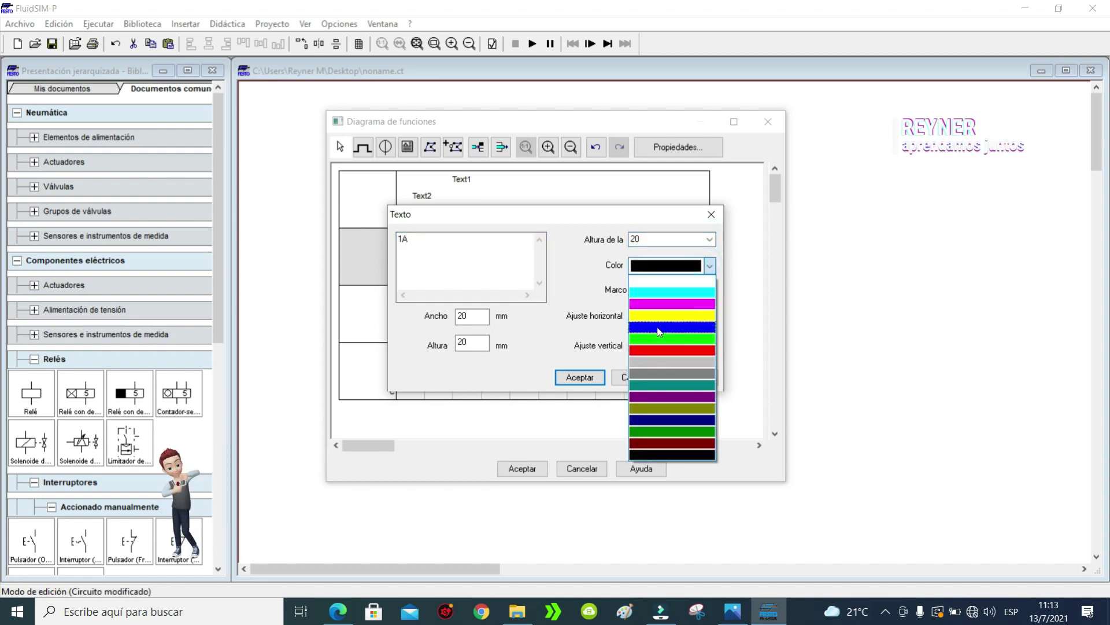
left_click(659, 331)
left_click(658, 317)
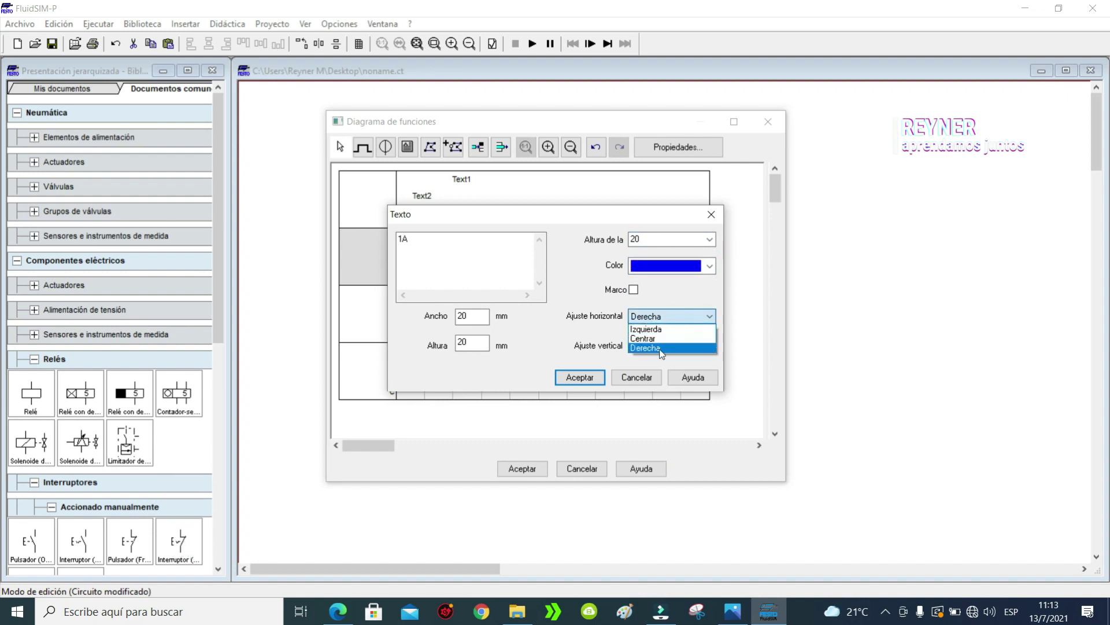
left_click(662, 338)
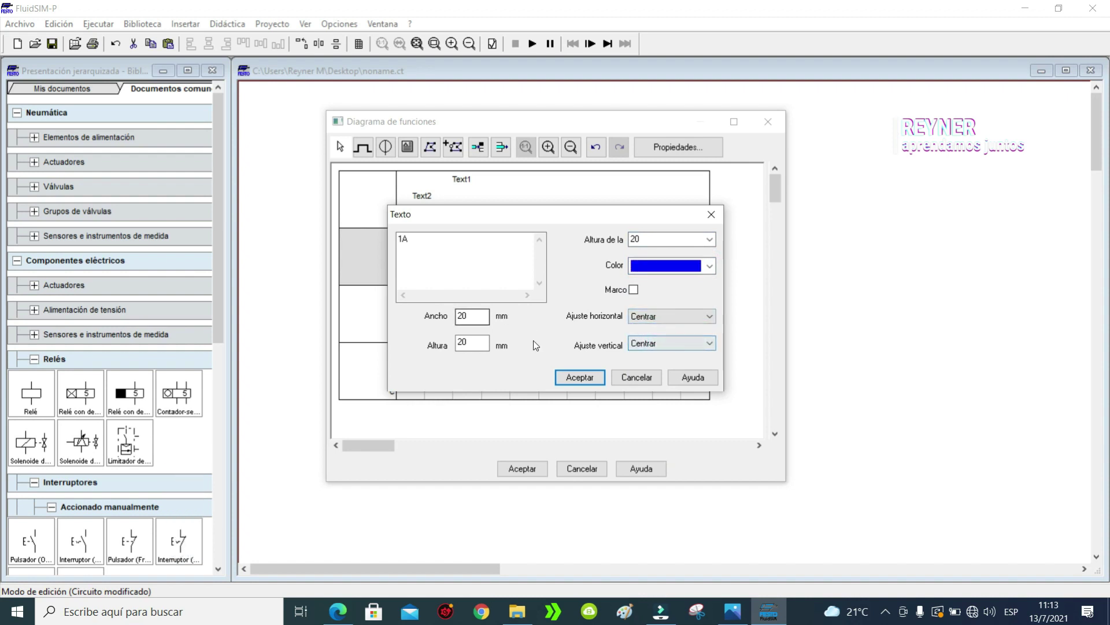
left_click(576, 376)
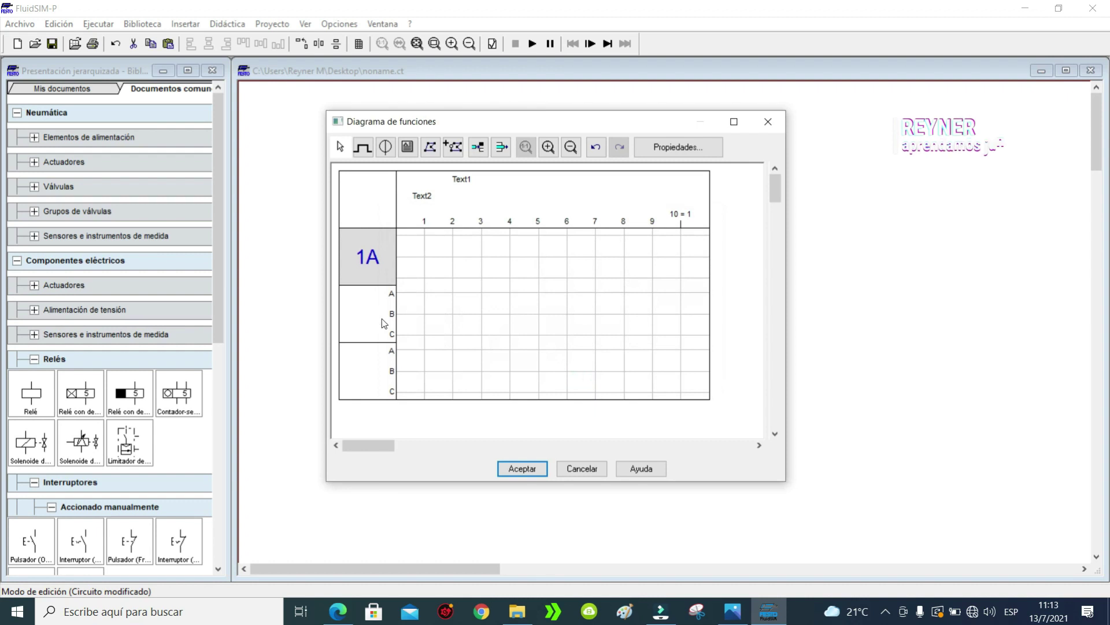
Step: Label the diagram's second row 2A with text height 20, blue color and centered horizontal alignment
double_click(390, 326)
type("2")
left_click(710, 240)
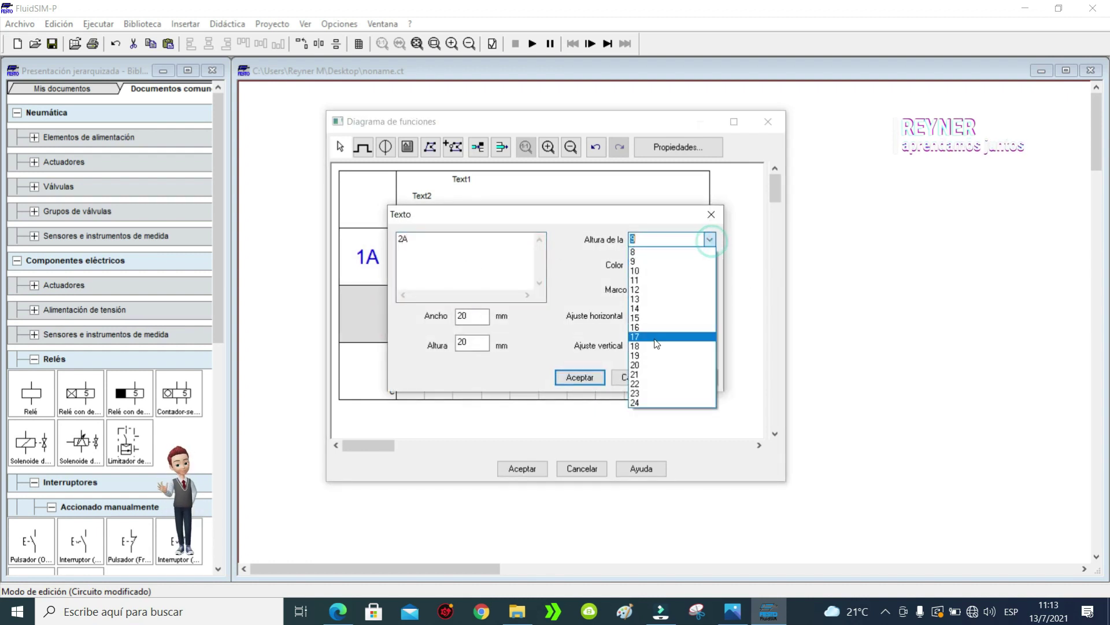
left_click(649, 359)
left_click(710, 266)
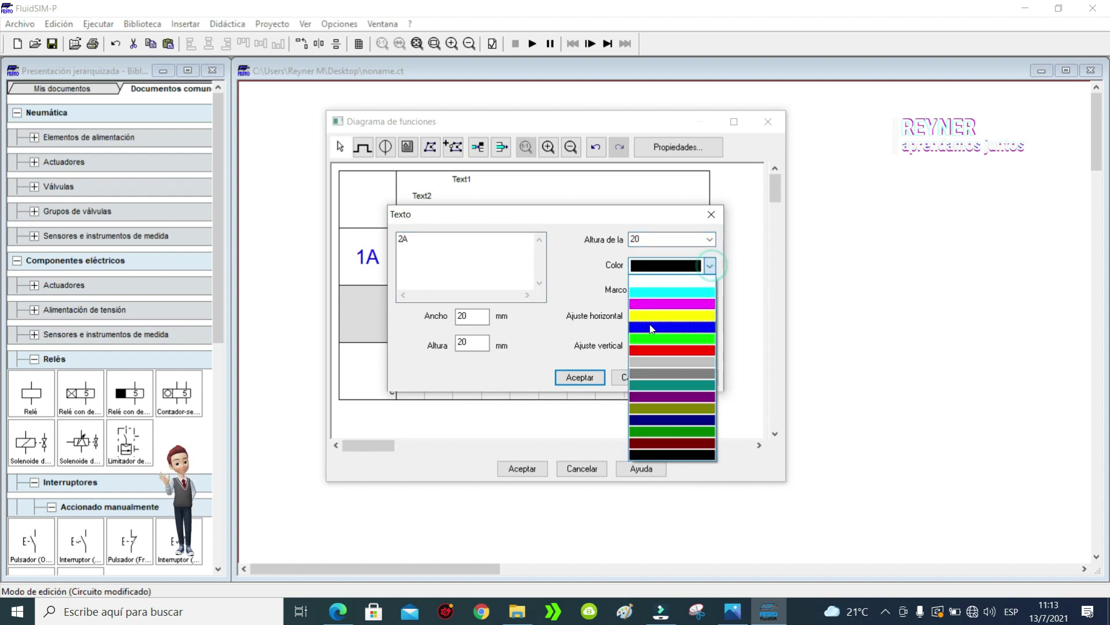
left_click(656, 326)
left_click(688, 316)
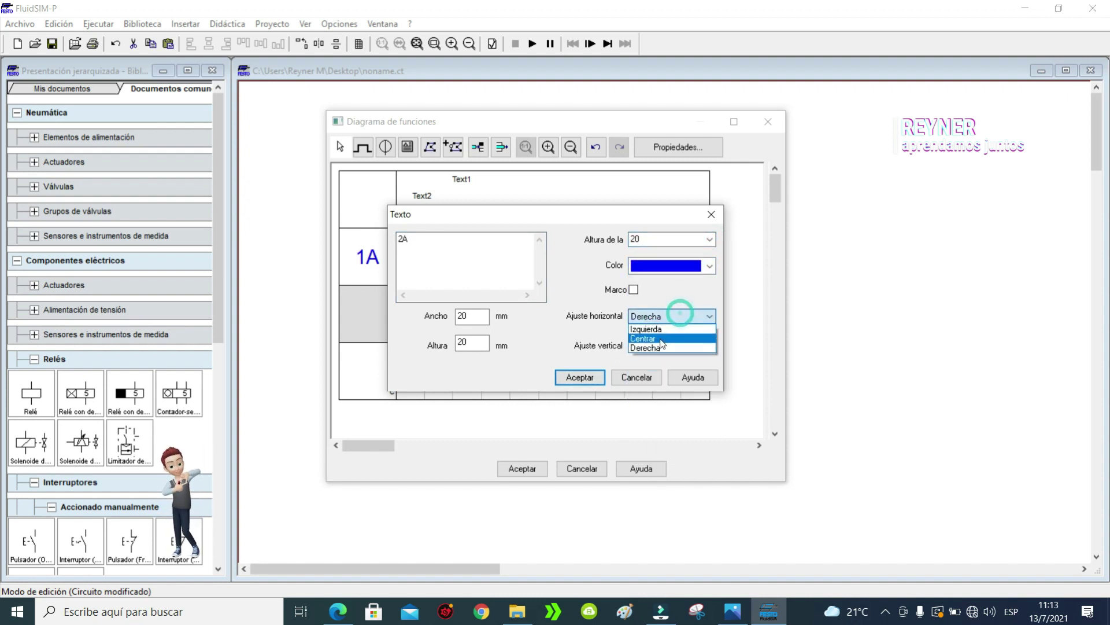
left_click(659, 343)
left_click(589, 376)
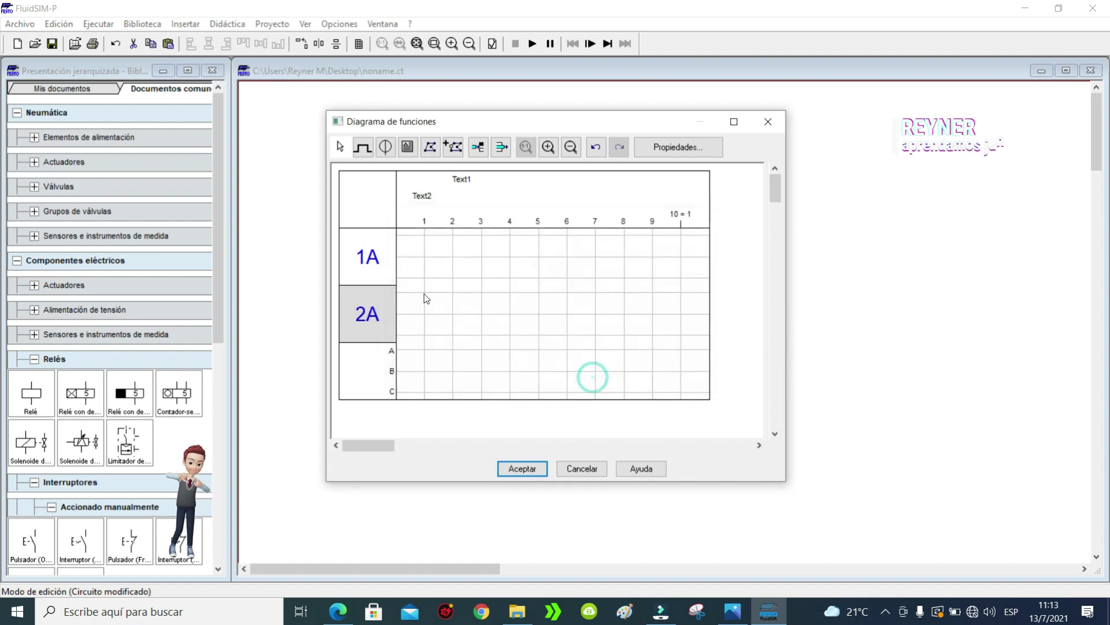
Step: Label the diagram's third row 3A with text height 20, blue color and centered horizontal alignment
double_click(365, 365)
type("1")
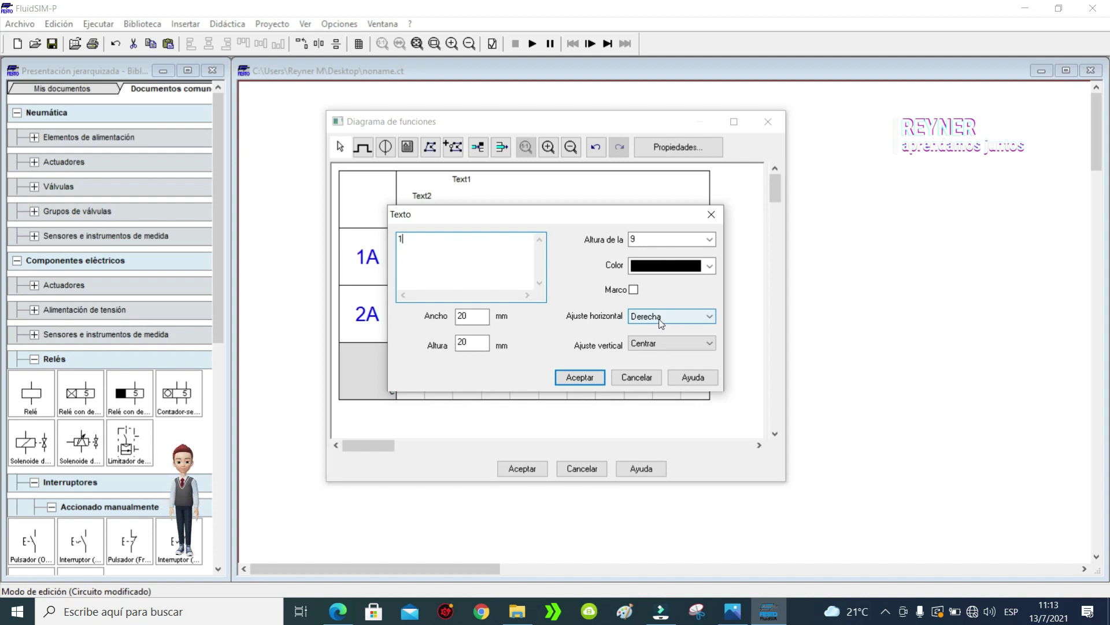
key("BackSpace")
key("BackSpace")
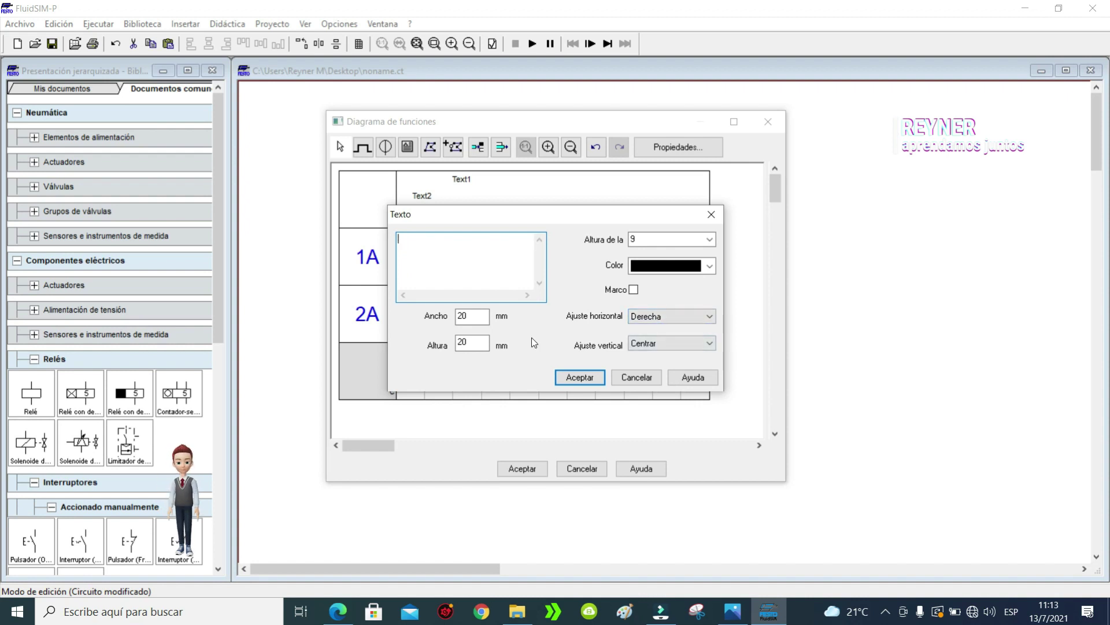
type("3A")
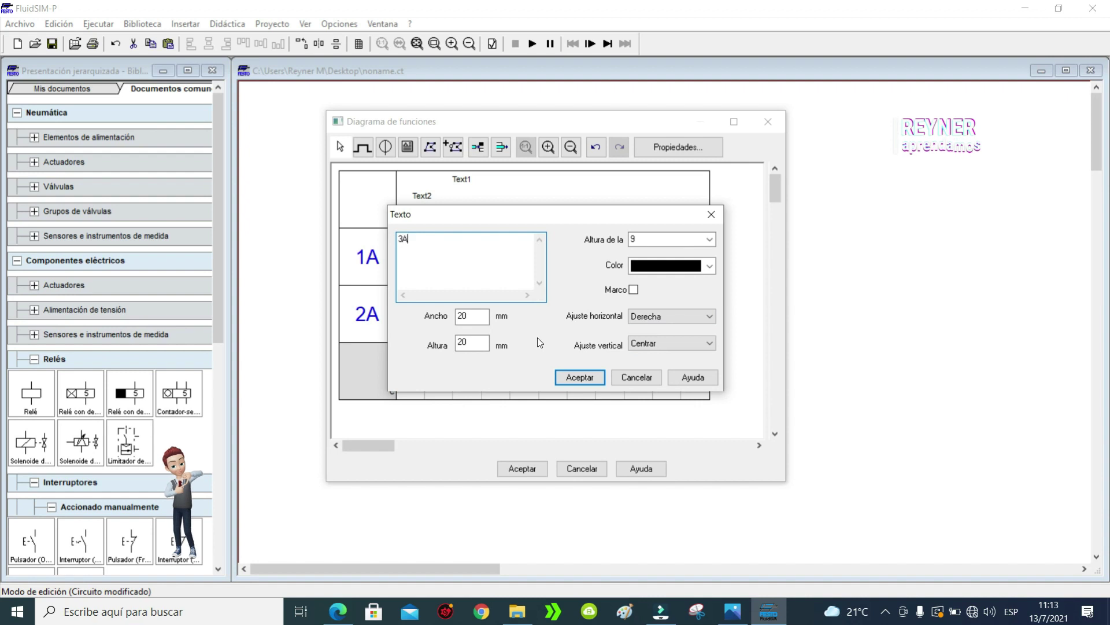
left_click(710, 239)
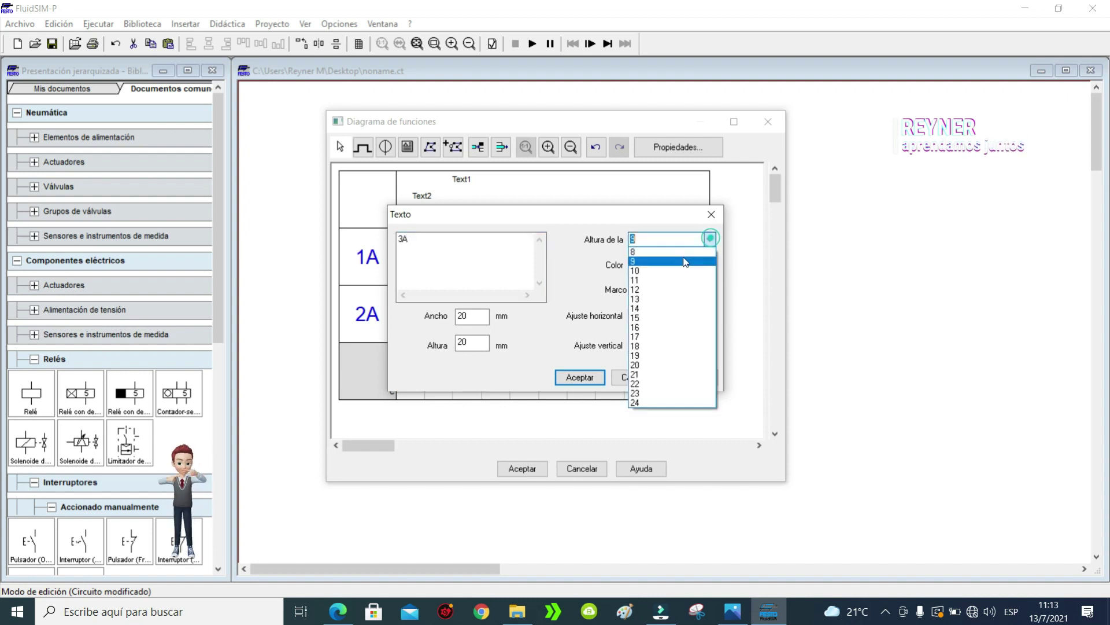
left_click(641, 364)
left_click(710, 266)
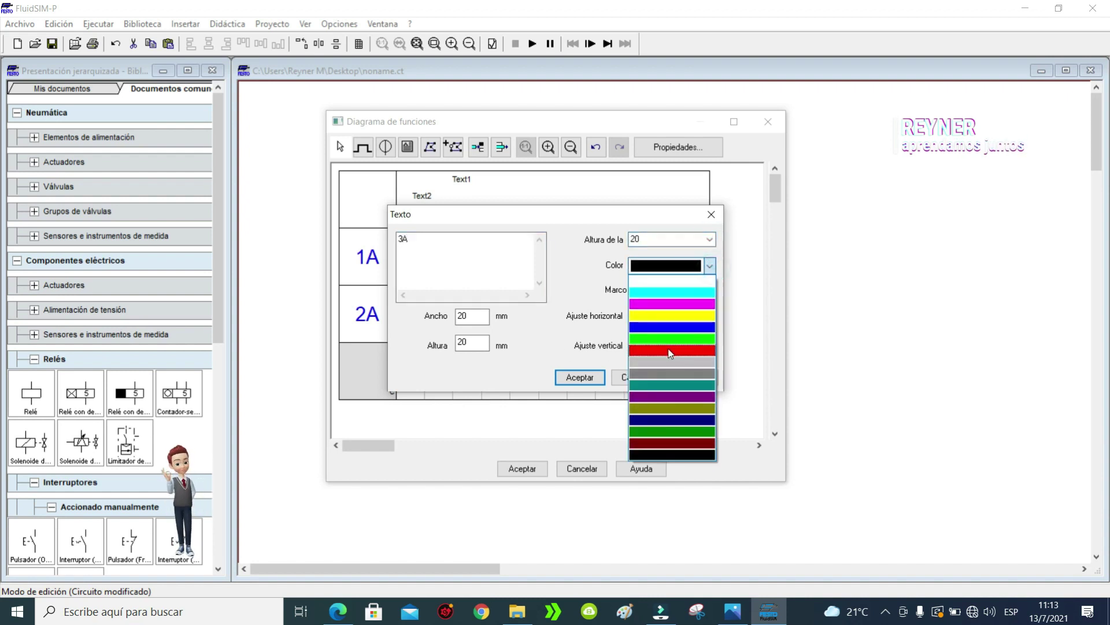
left_click(673, 330)
left_click(648, 318)
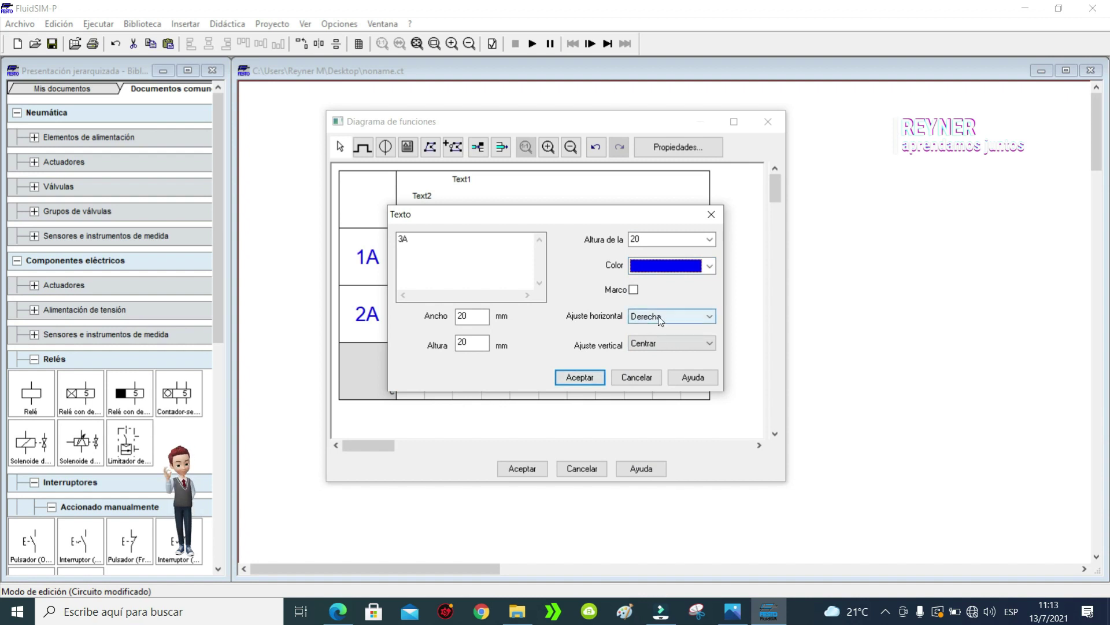
left_click(651, 339)
left_click(590, 377)
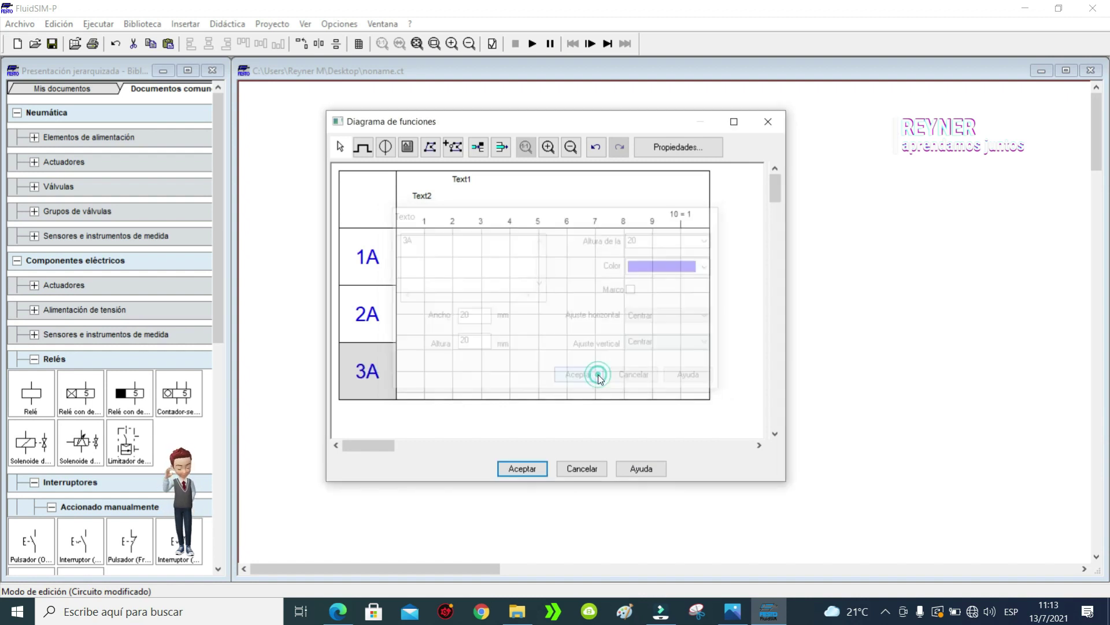
Step: Replace the Text1 header with "SECEUENCIA ELECTRONEUMATICA", using text height 20 and centered horizontal alignment
double_click(467, 181)
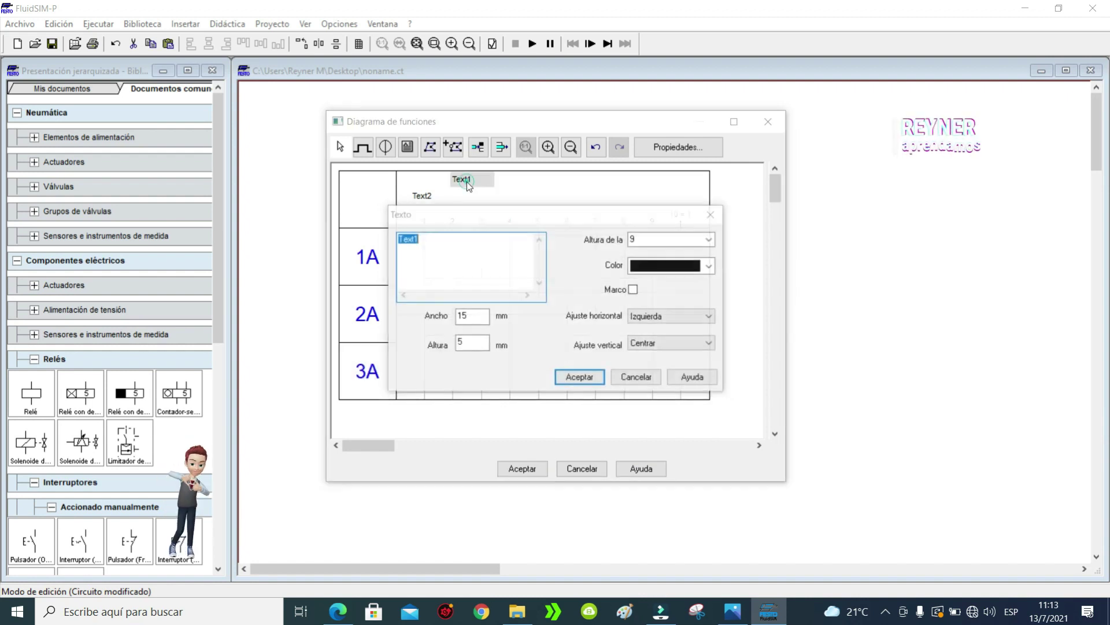
type("SECEUENCIA ELECTRONEUMATICA")
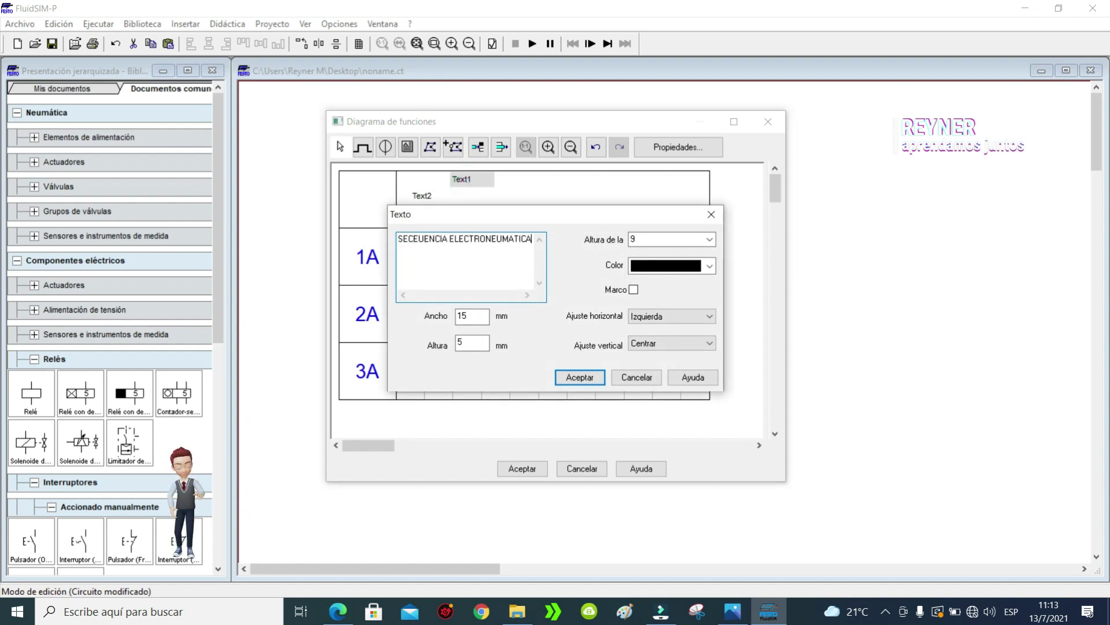
left_click(710, 239)
left_click(671, 318)
left_click(710, 265)
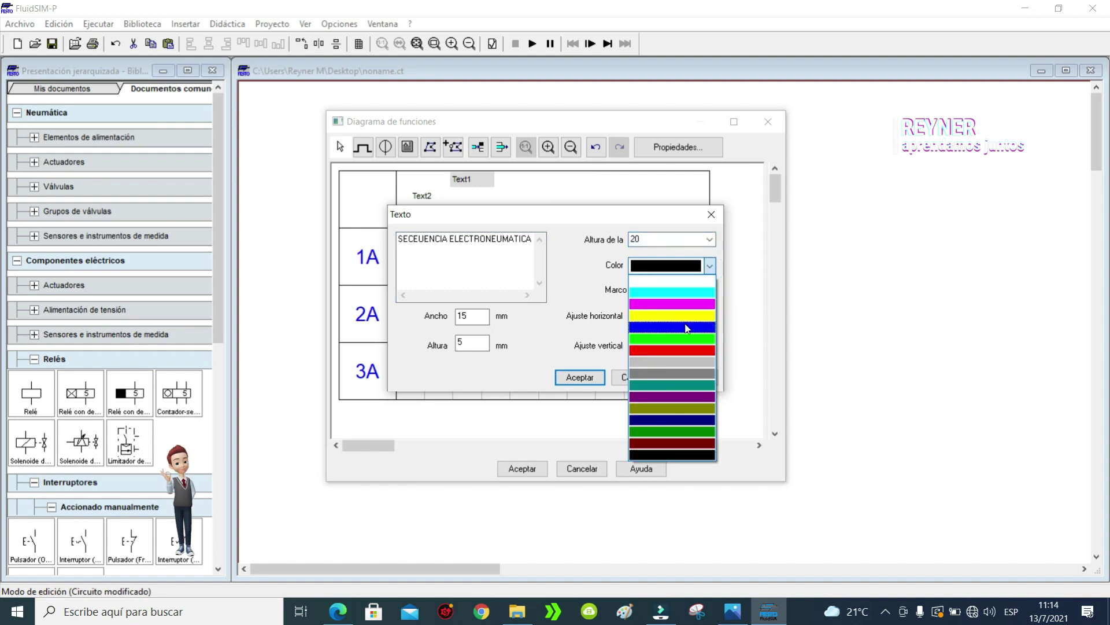
left_click(710, 266)
left_click(709, 316)
left_click(665, 340)
left_click(589, 376)
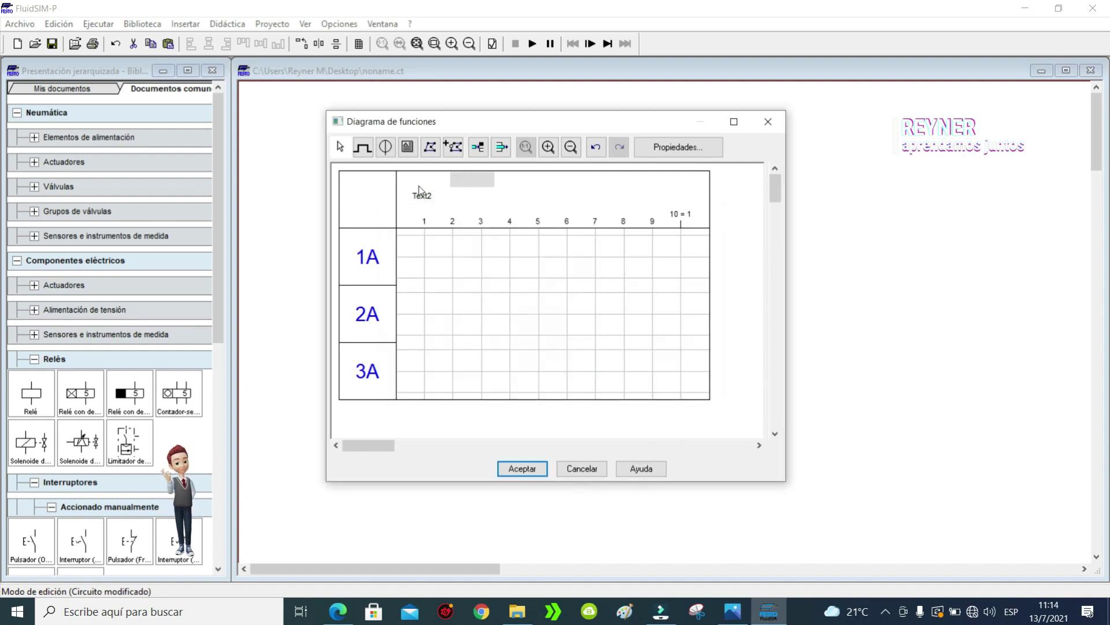
Step: Enlarge the title's text box to about 84 by 13 mm and set its text height to 10
double_click(617, 181)
left_click(710, 239)
left_click(646, 271)
left_click(580, 377)
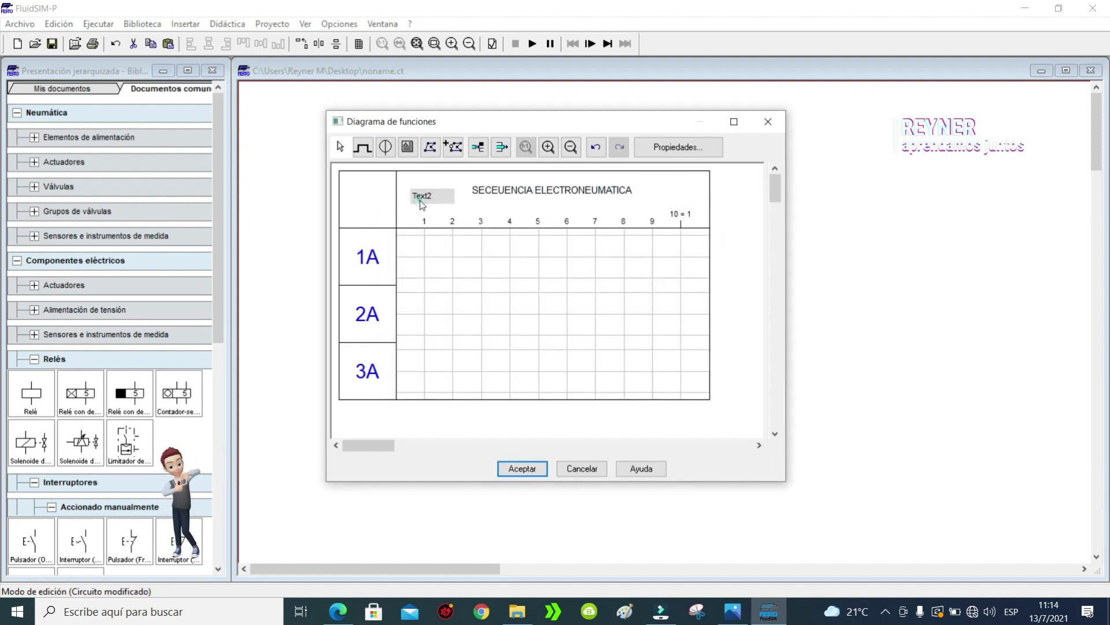
Step: Delete the Text2 label and add two lines to the title: "A+B+ / B-A-C+ / C-" and "1A+2A+ / 2A-1A-3A+ / 3A-"
double_click(435, 196)
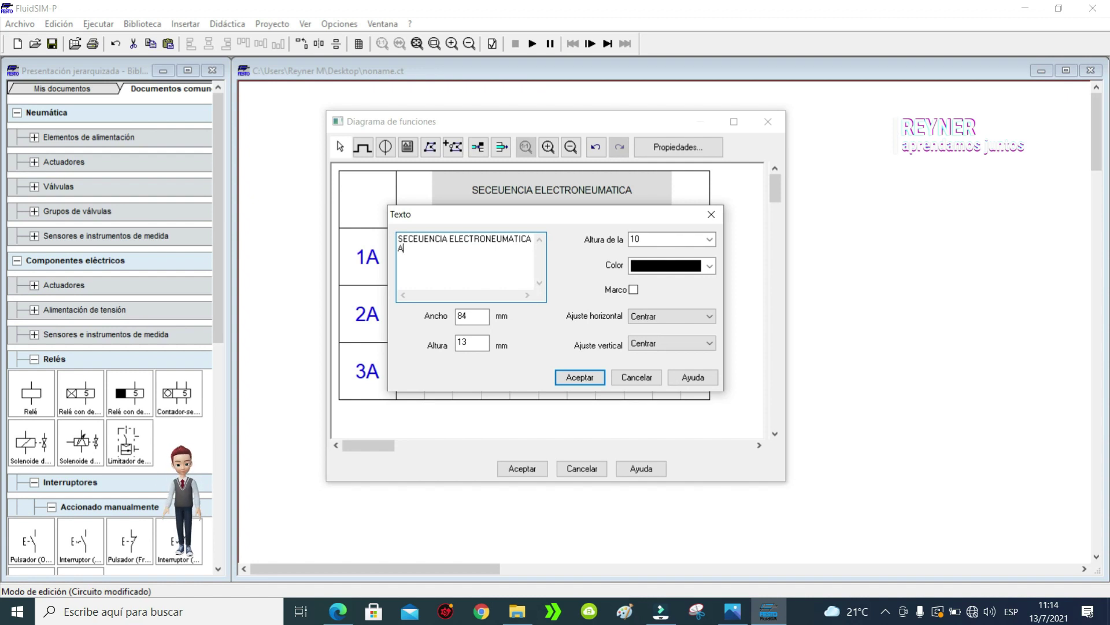
type("A+B+ / B-A-C+ / C")
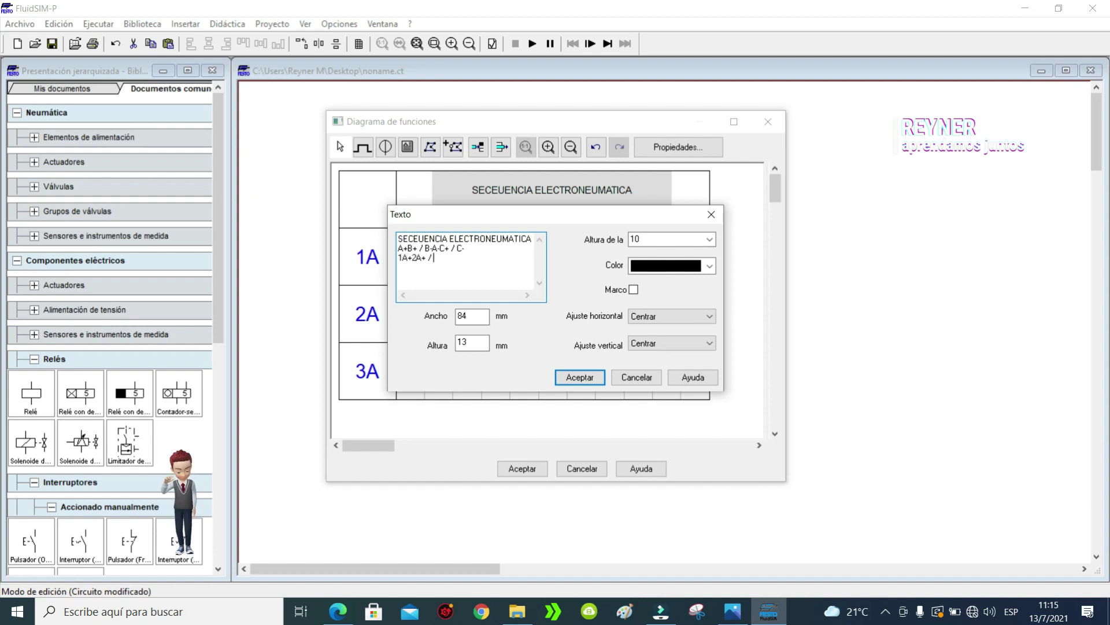
type("-1A-1")
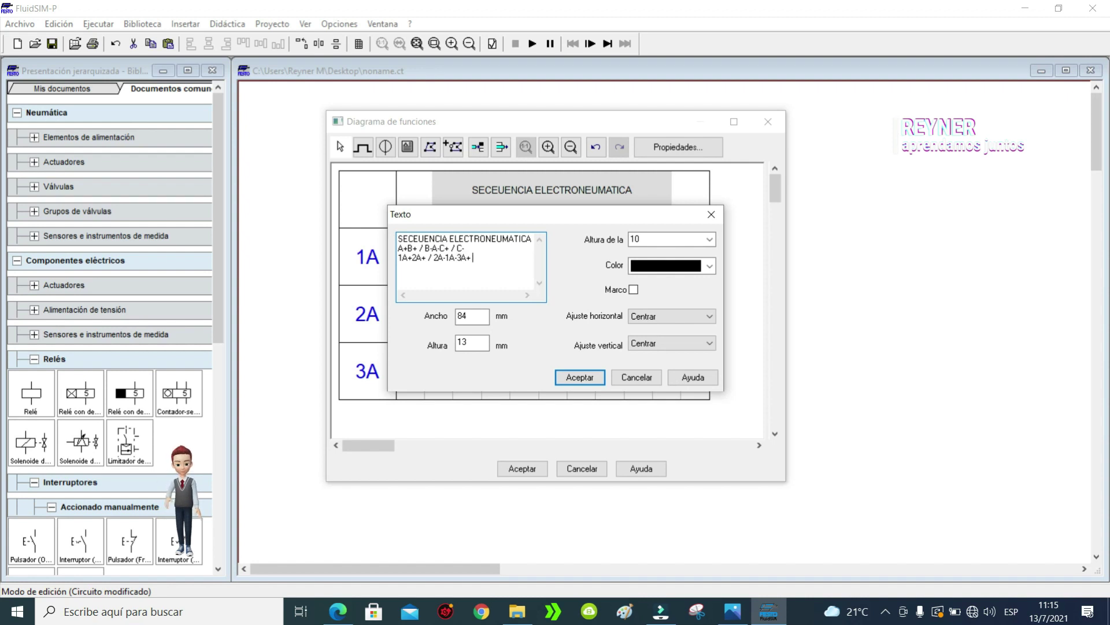
left_click(565, 368)
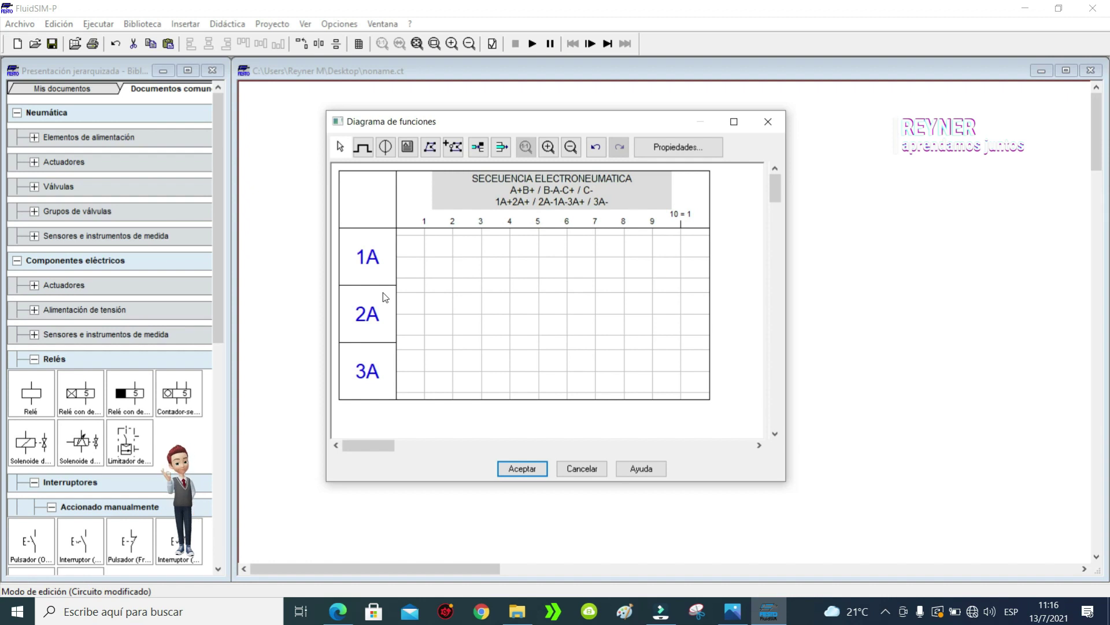
Step: Draw the 1A curve extending from 0 to step 1, held until 3, retracting by 4 and resting until 6
left_click(363, 147)
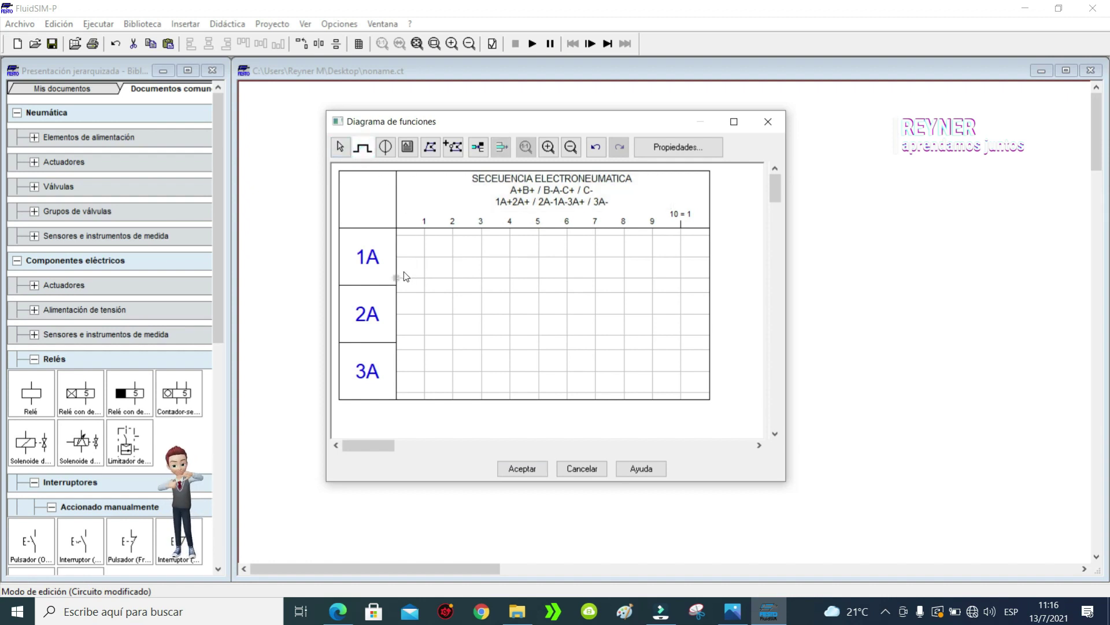
mouse_move(401, 275)
left_mouse_down()
mouse_move(425, 236)
mouse_move(494, 237)
mouse_move(482, 236)
left_mouse_up()
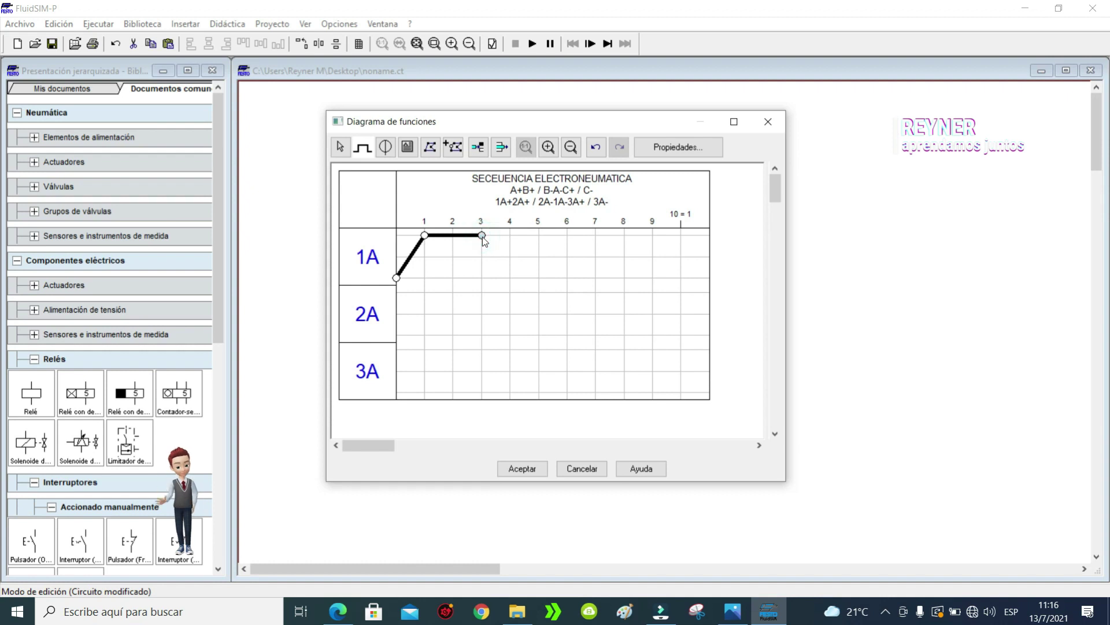
left_click(510, 278)
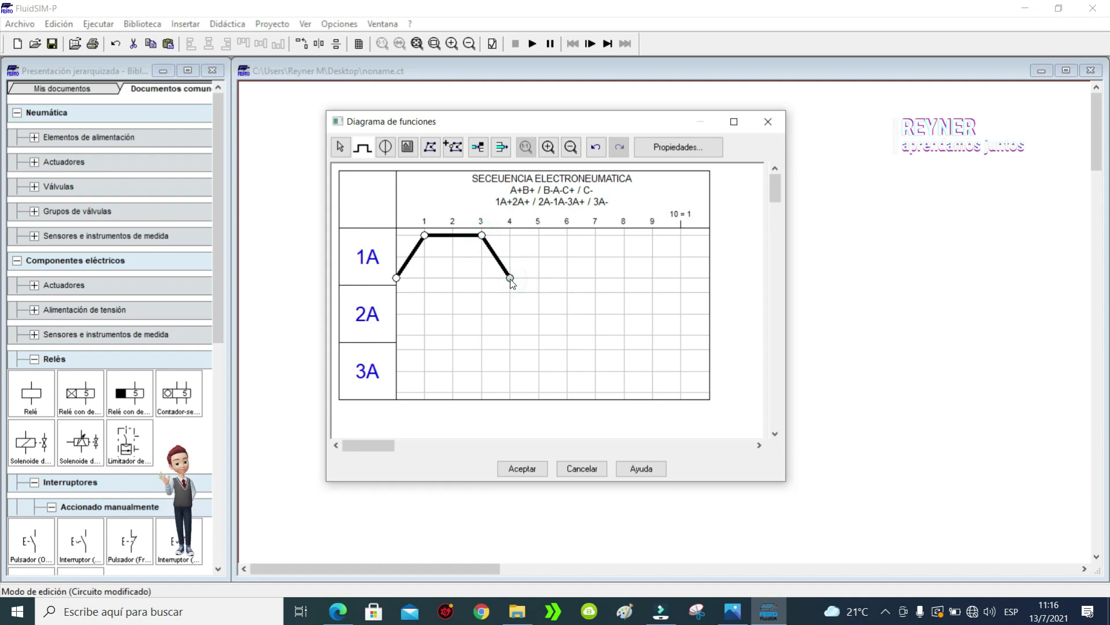
left_click(568, 276)
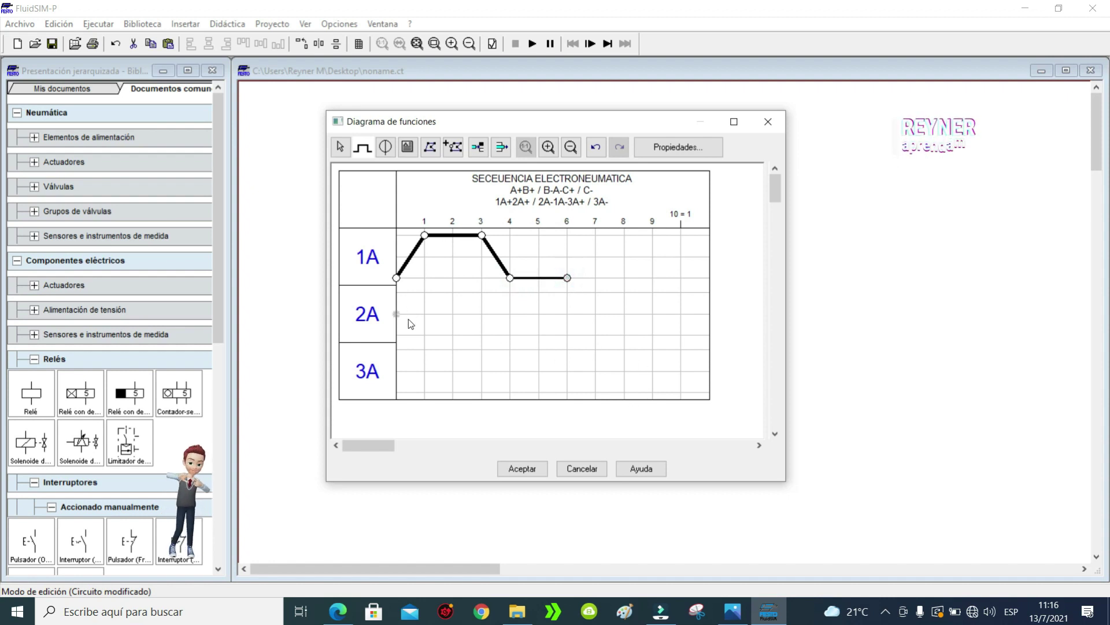
Step: Draw the 2A curve resting until step 1, extending by 2, retracting by 3 and resting until 6
left_click(397, 335)
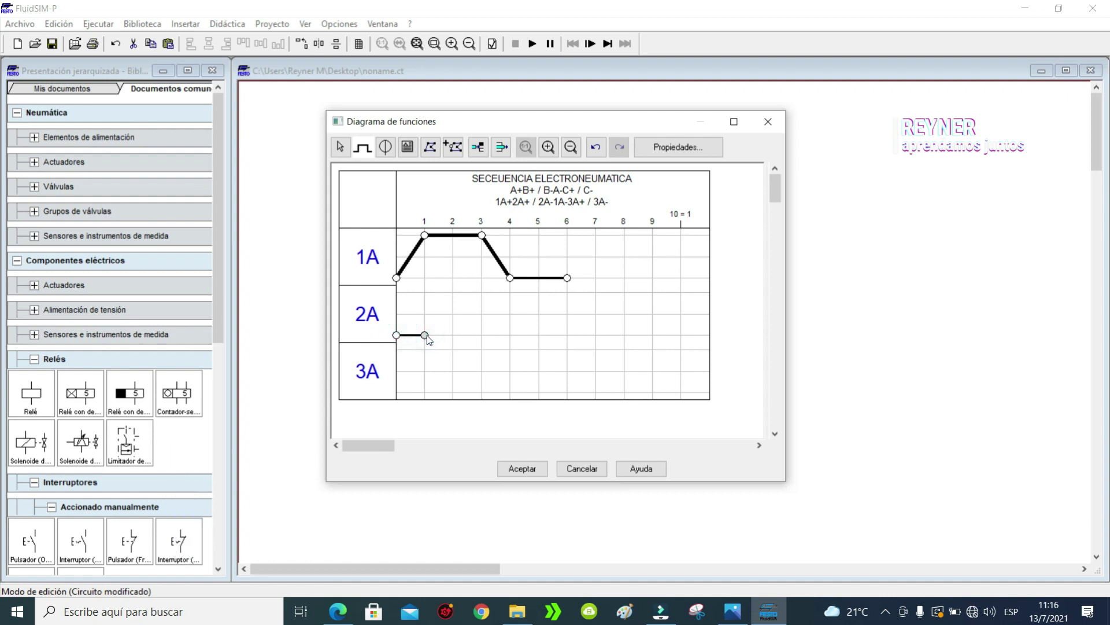
left_click(452, 293)
left_click(479, 335)
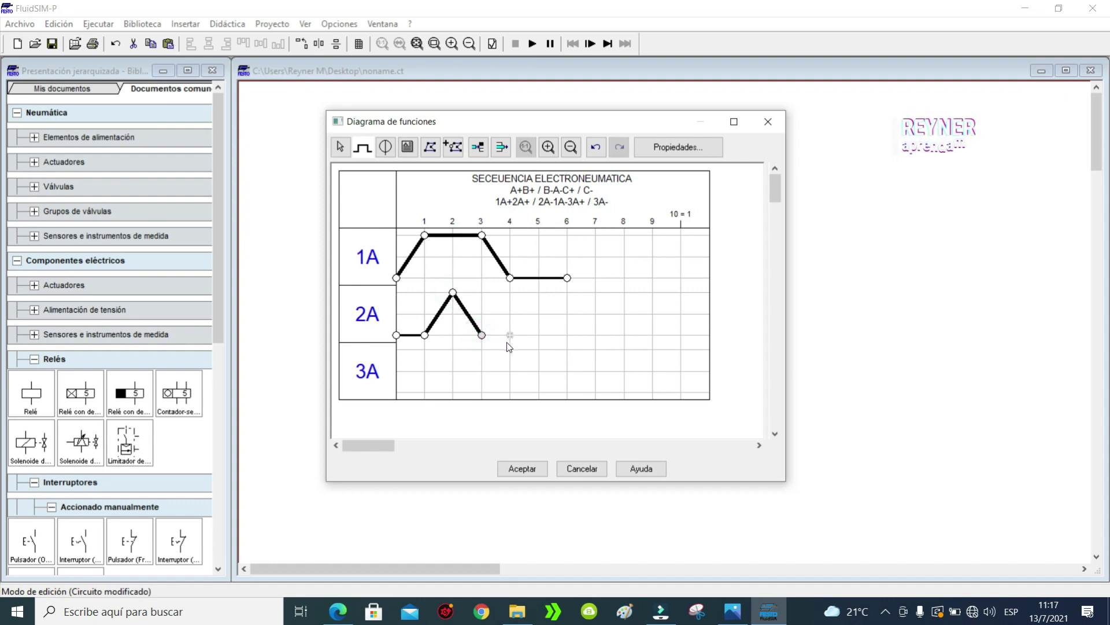
left_click(569, 336)
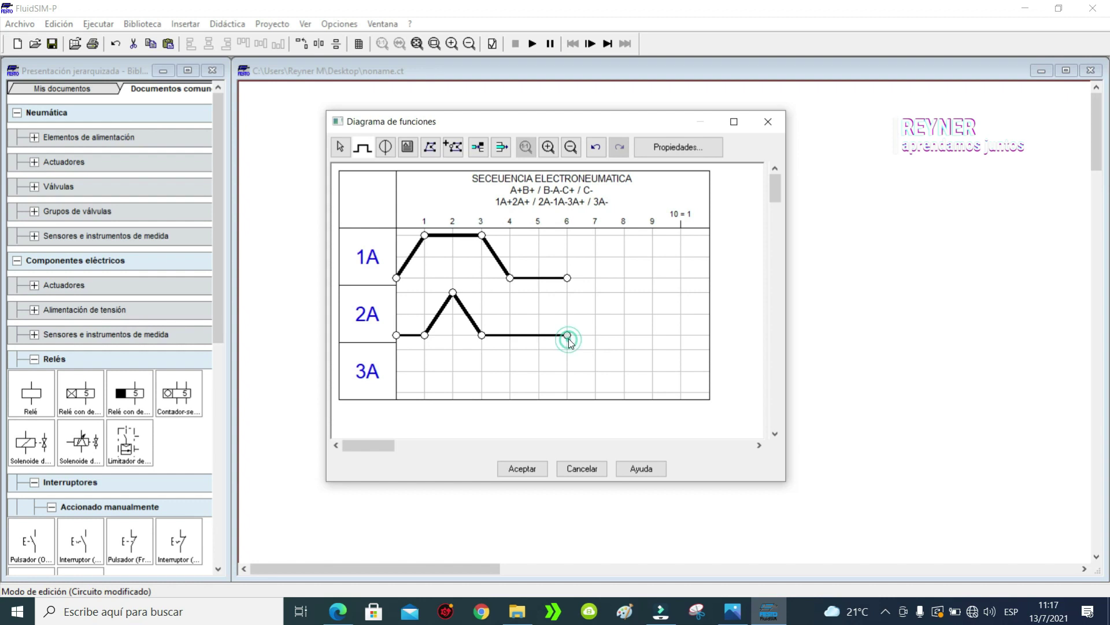
Step: Draw the 3A curve resting until step 4, extending by step 5 and retracting by step 6
left_click(397, 393)
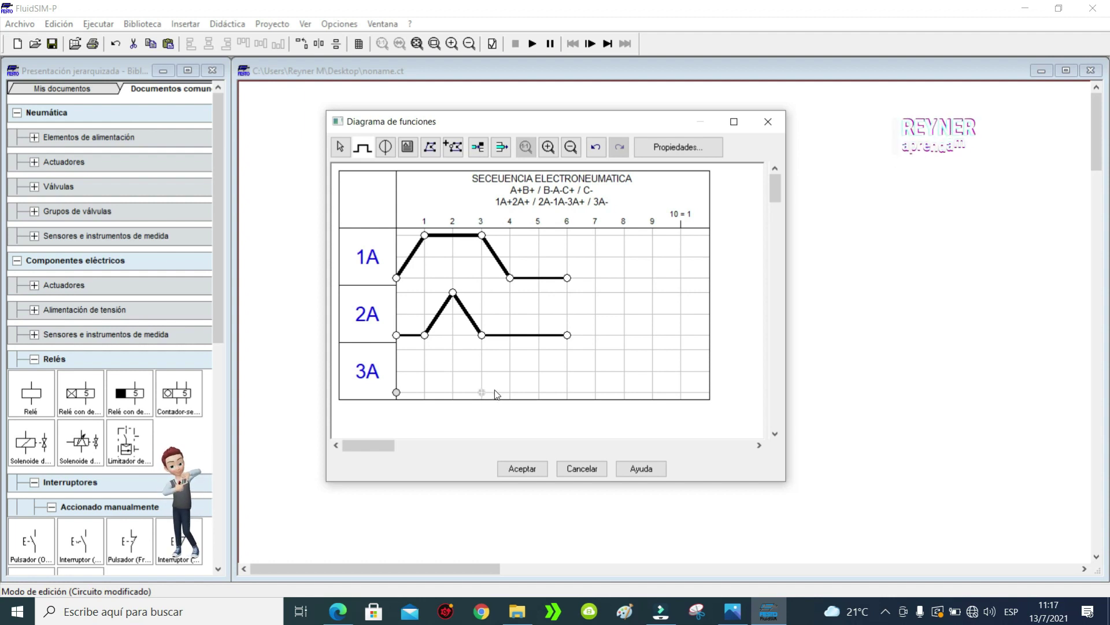
left_click(509, 392)
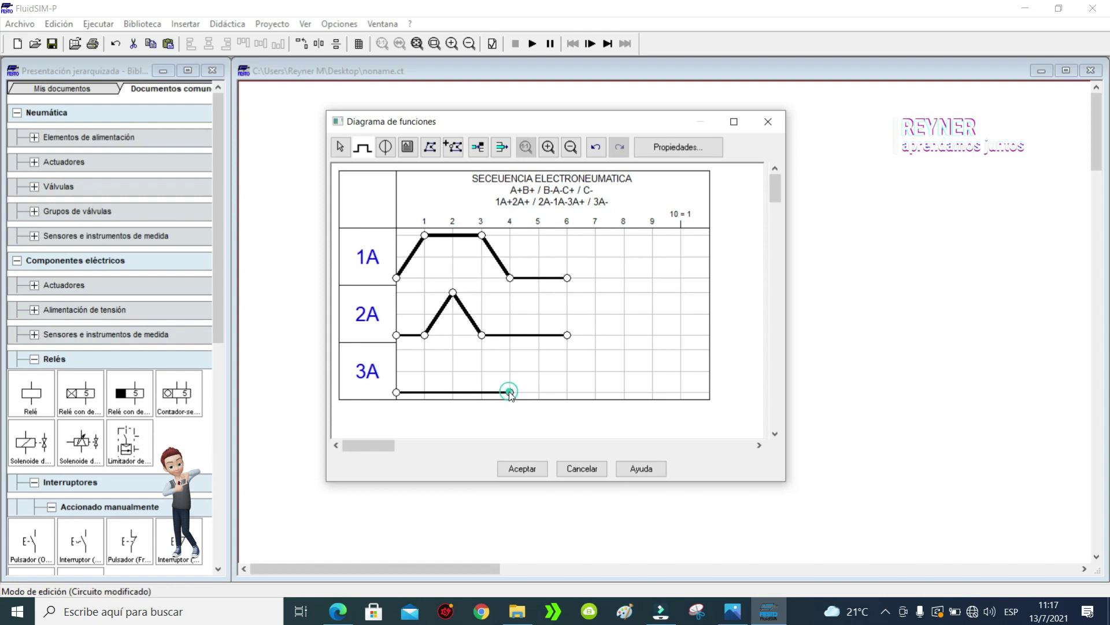
left_click(538, 351)
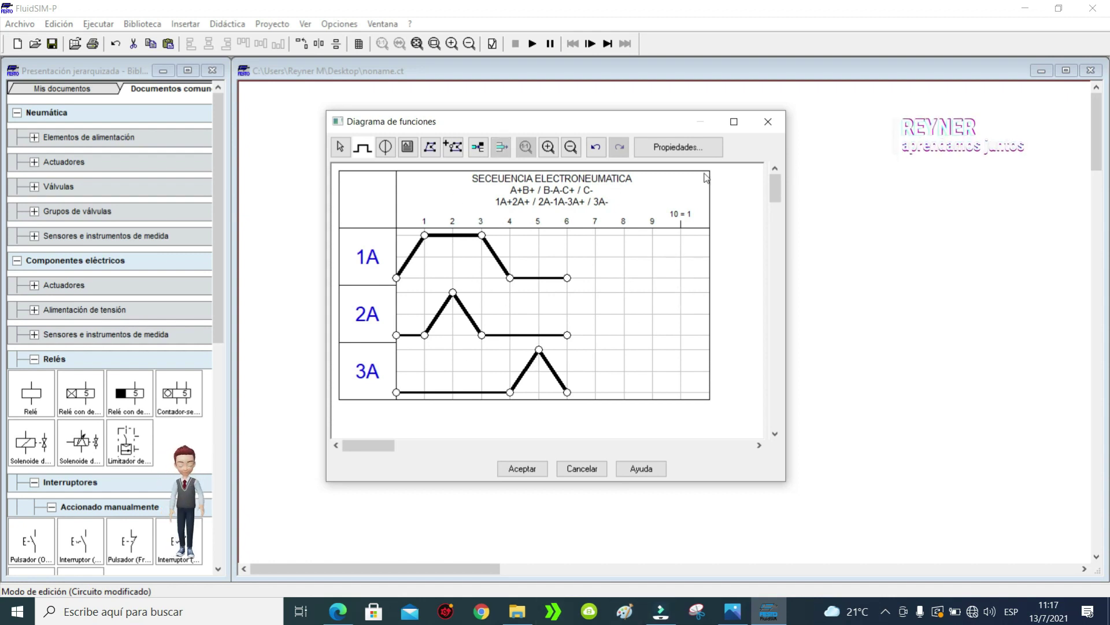
Step: Place a signal element with the default vertical-line symbol beside the start of the 1A curve
left_click(384, 147)
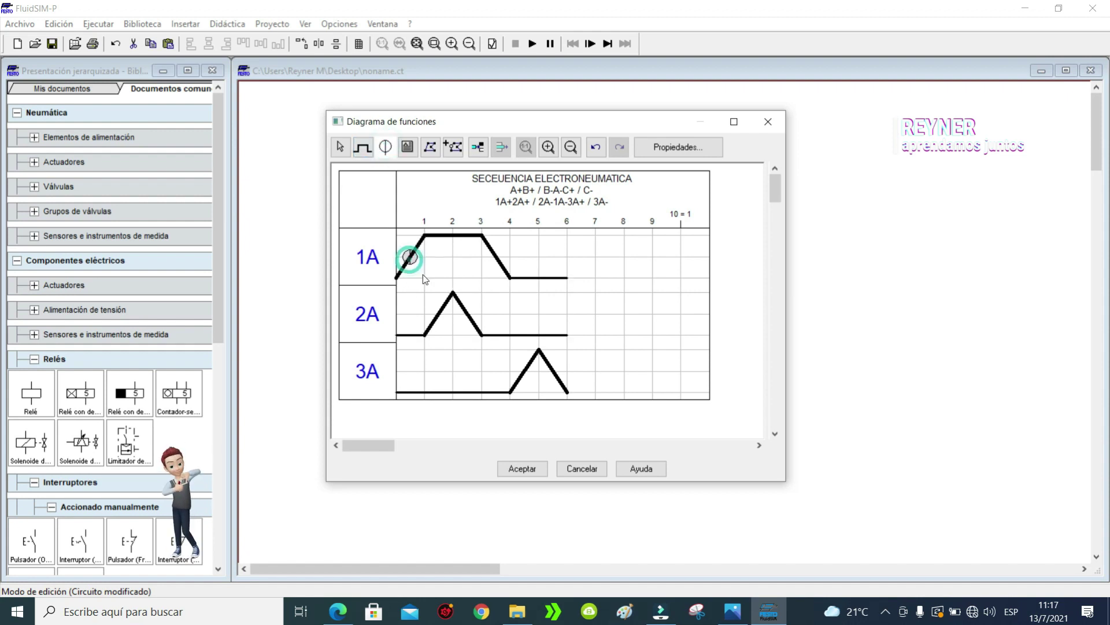
left_click(414, 278)
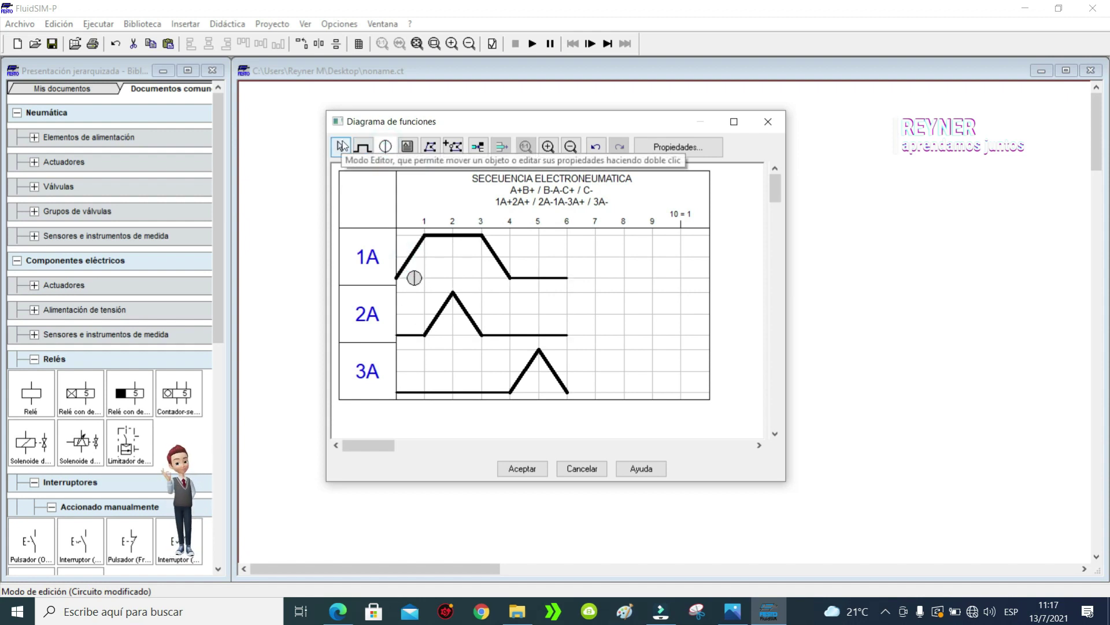
left_click_drag(414, 278, 408, 284)
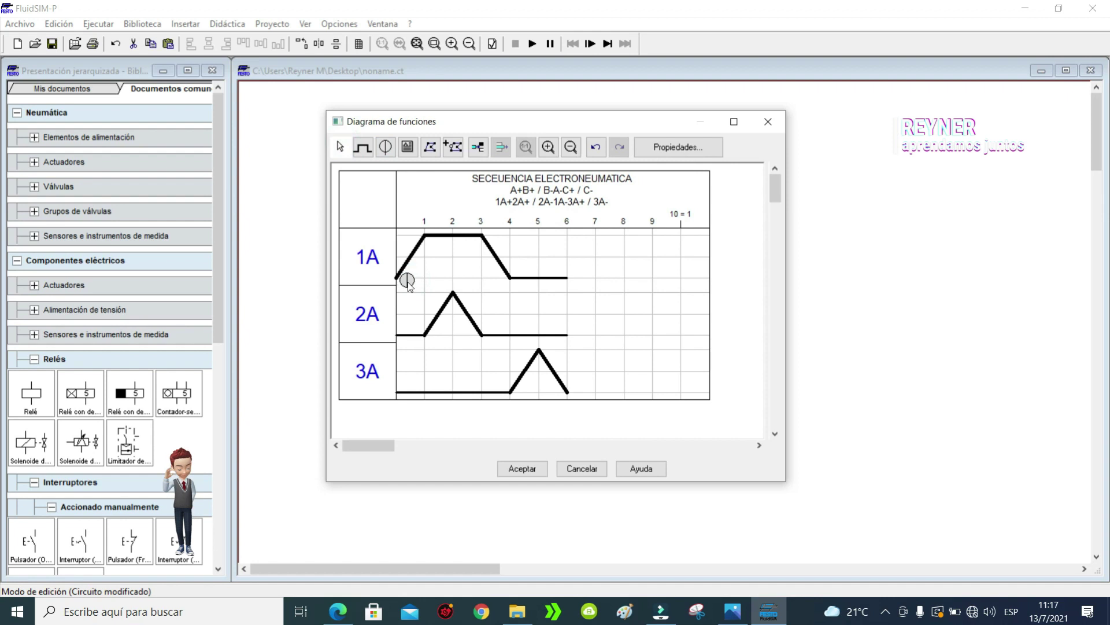
Step: Add a second signal element beside the 1A extension line and change its representation to the triangle symbol
left_click(385, 147)
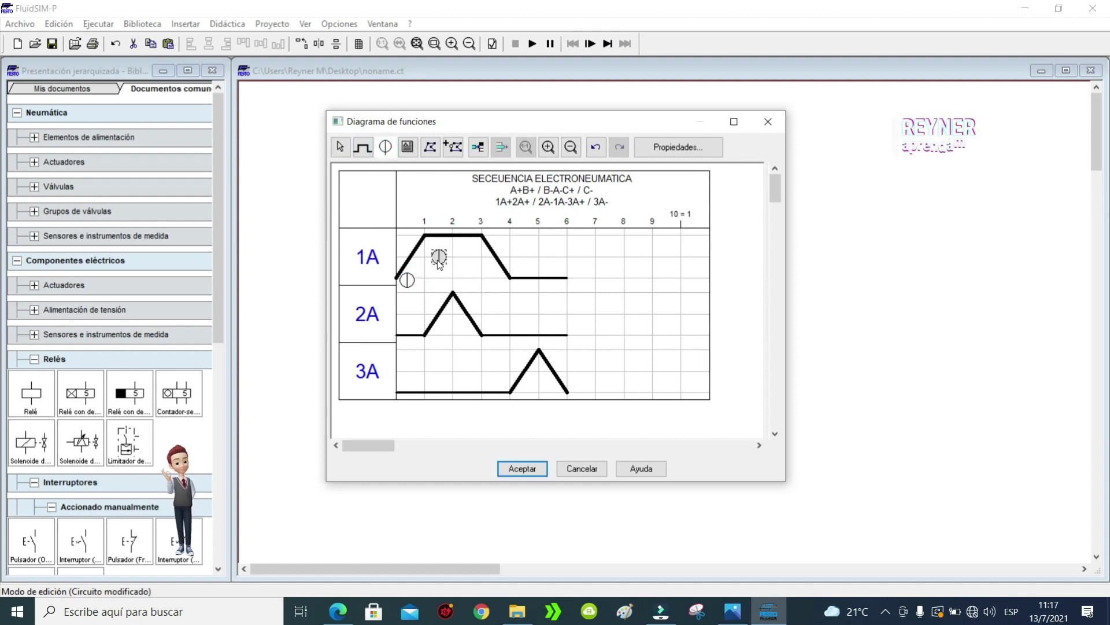
left_click(440, 257)
double_click(444, 258)
left_click(561, 231)
left_click(533, 416)
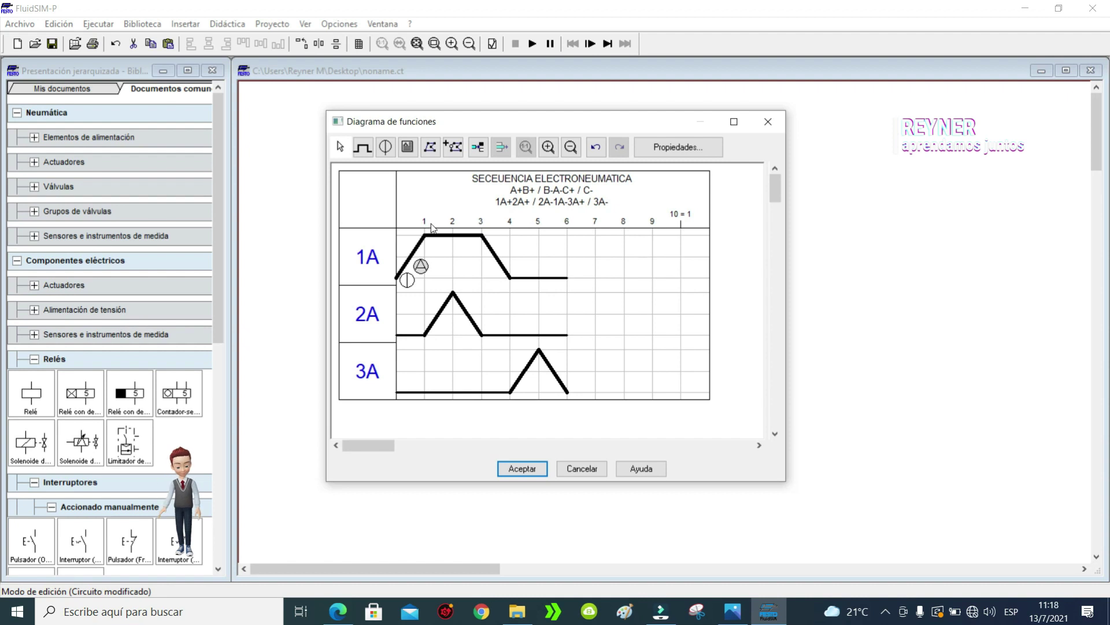
Step: Add a signal element with the linked double-T representation and position it around step 1 of the 2A curve
left_click(386, 147)
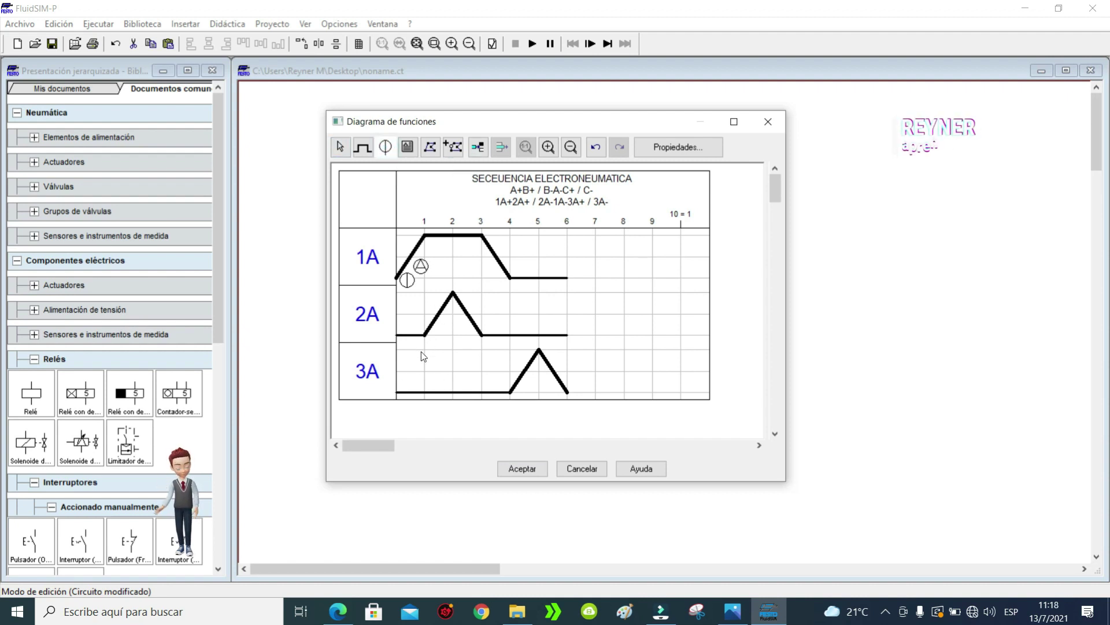
left_click(423, 353)
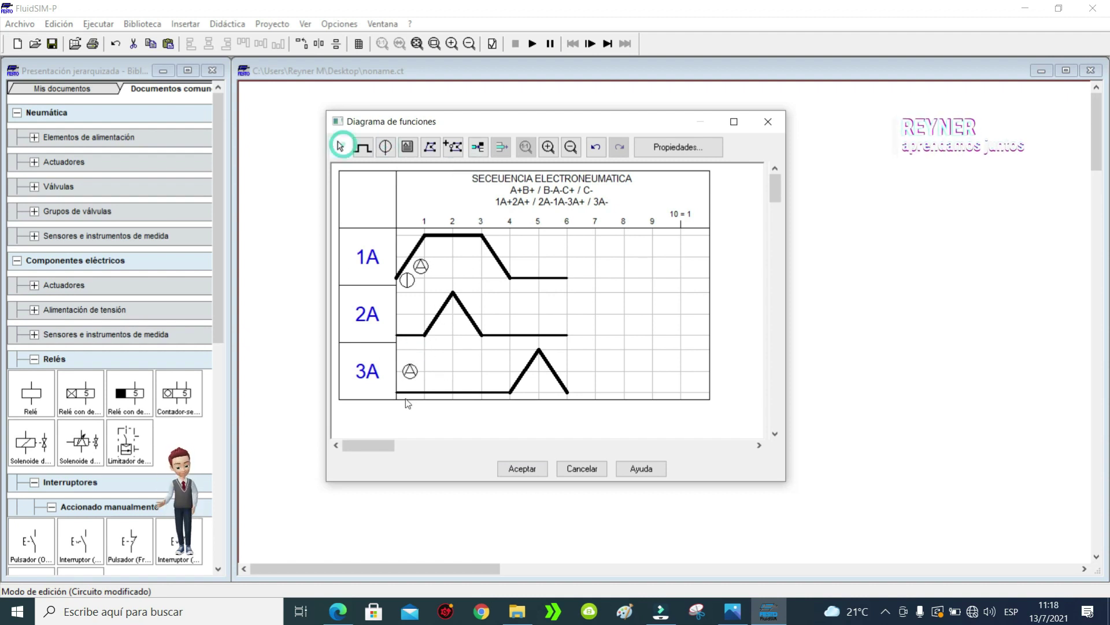
double_click(410, 371)
left_click(560, 263)
left_click(549, 417)
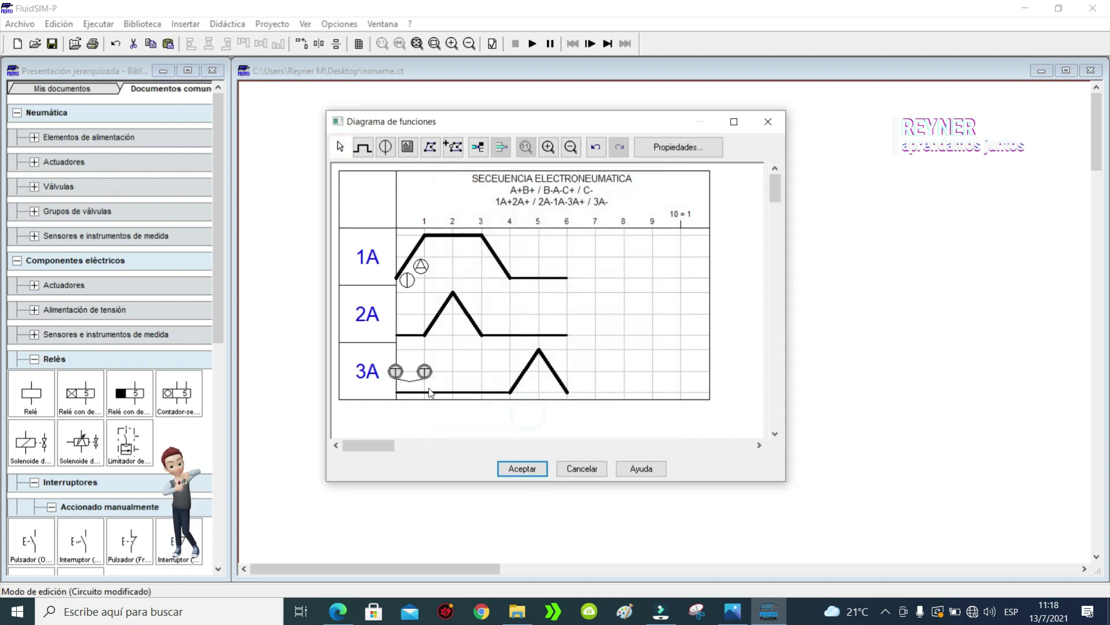
left_click_drag(426, 371, 444, 327)
Step: Add another linked double-T signal element and position it around step 6 at the end of the 3A curve
left_click(385, 147)
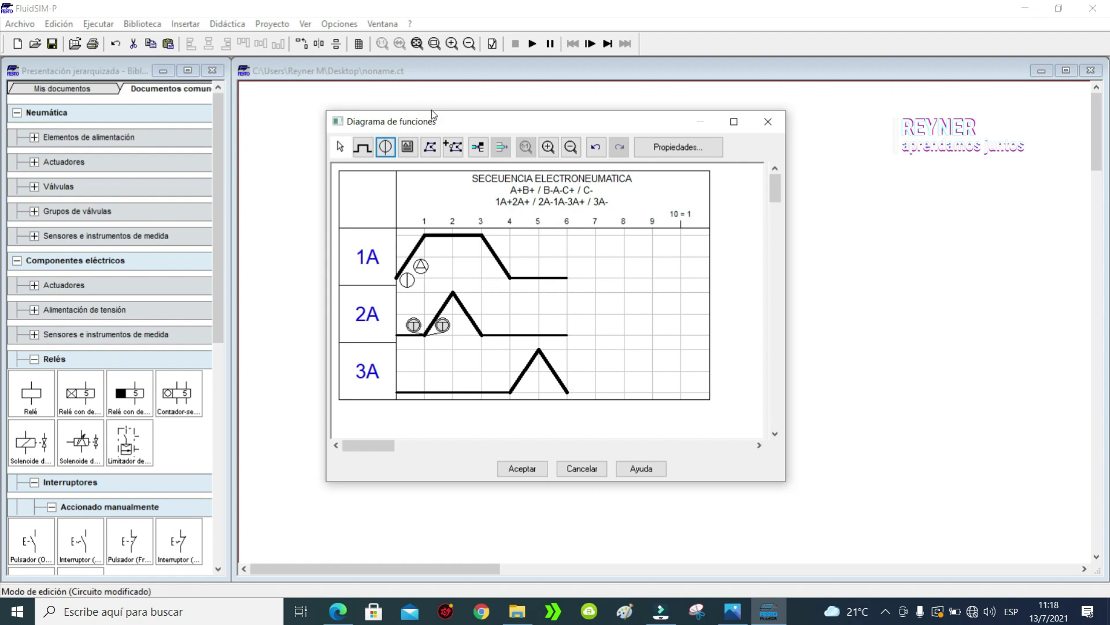
left_click(568, 370)
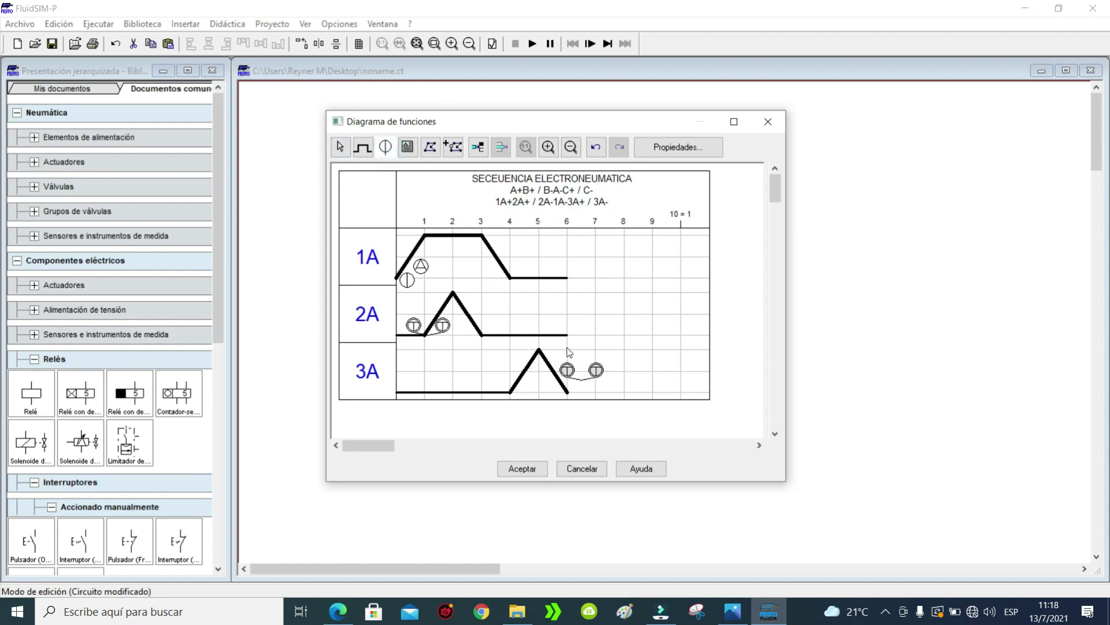
right_click(602, 379)
left_click_drag(591, 370, 578, 394)
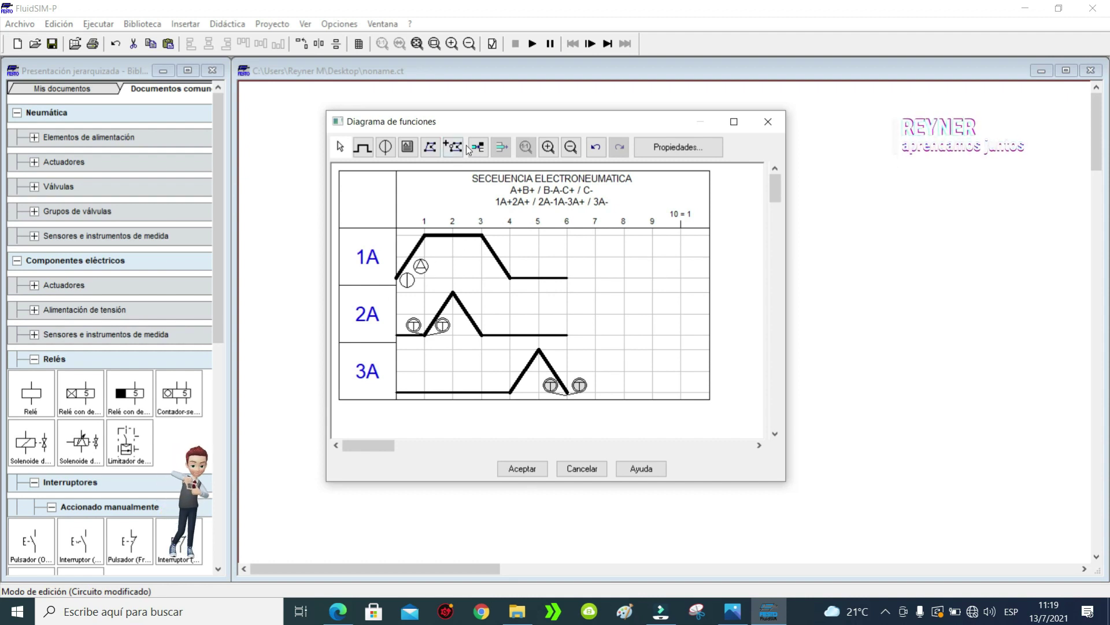
Step: Add a framed text box "S1" with centered text, 10 by 5 mm, next to the start of the 1A curve
left_click(408, 147)
left_click(565, 252)
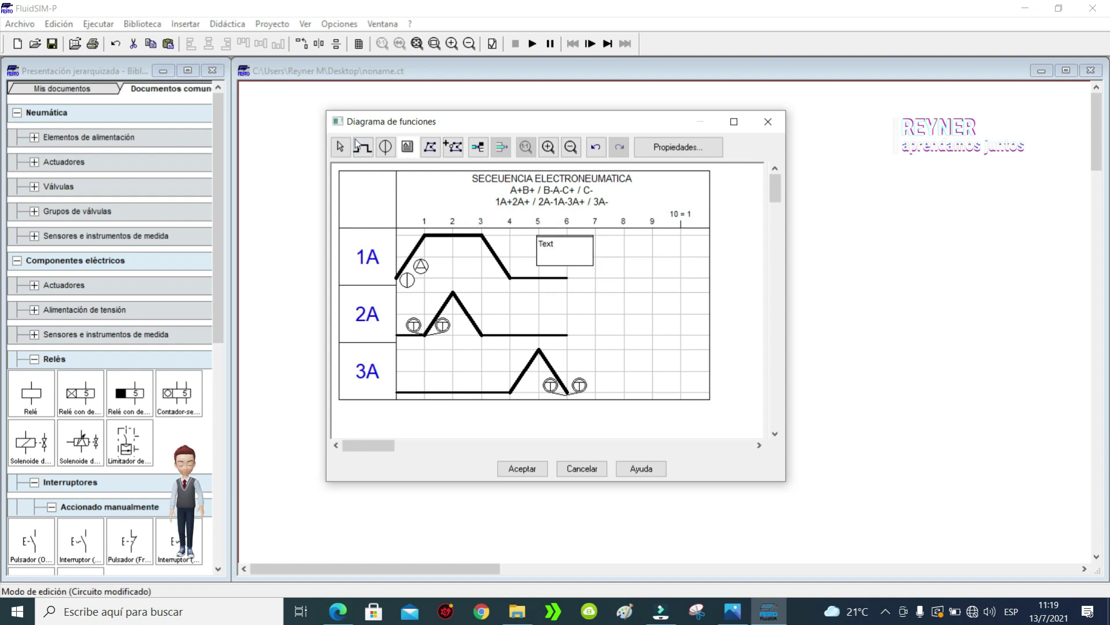
left_click(340, 147)
double_click(565, 251)
type("S1")
left_click(672, 316)
left_click(667, 342)
type("10")
left_click_drag(475, 316, 451, 344)
type("5")
left_click(580, 376)
left_click_drag(615, 274, 394, 254)
Step: Label a text box "S2" with centered text, size it 10 by 5 mm, and place it just above S1
double_click(567, 257)
type("S2")
left_click(672, 317)
left_click(653, 340)
type("10")
left_click_drag(474, 316, 454, 343)
type("5")
left_click(602, 381)
left_click_drag(551, 243, 392, 254)
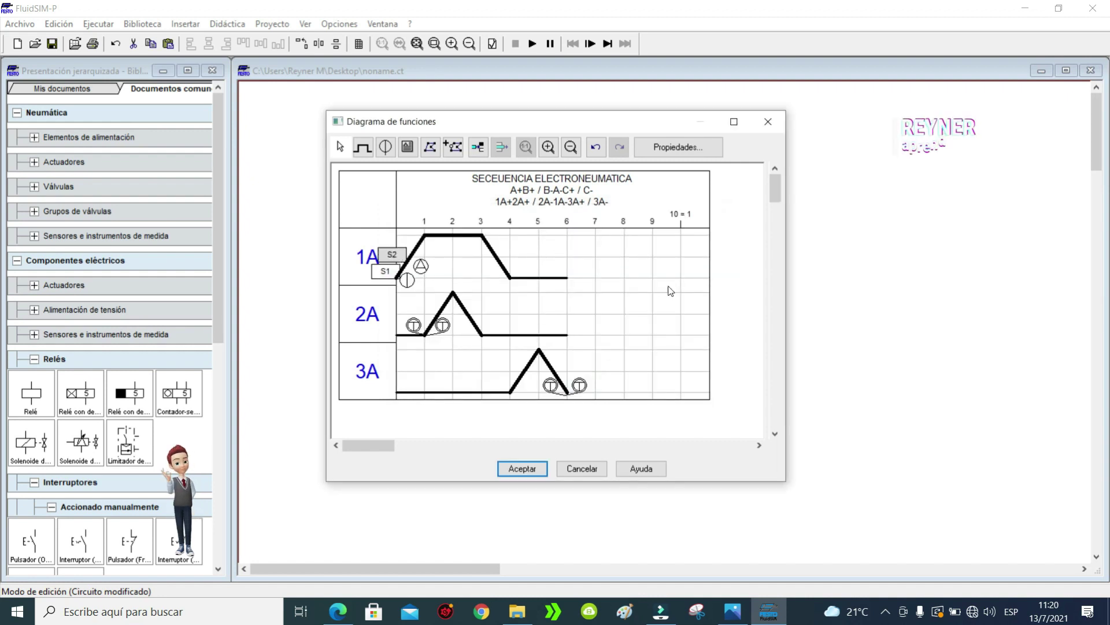
Step: Add a text box "1B1" with centered text, 10 by 5 mm, below the extended end of 1A at step 1
left_click(407, 146)
left_click(606, 283)
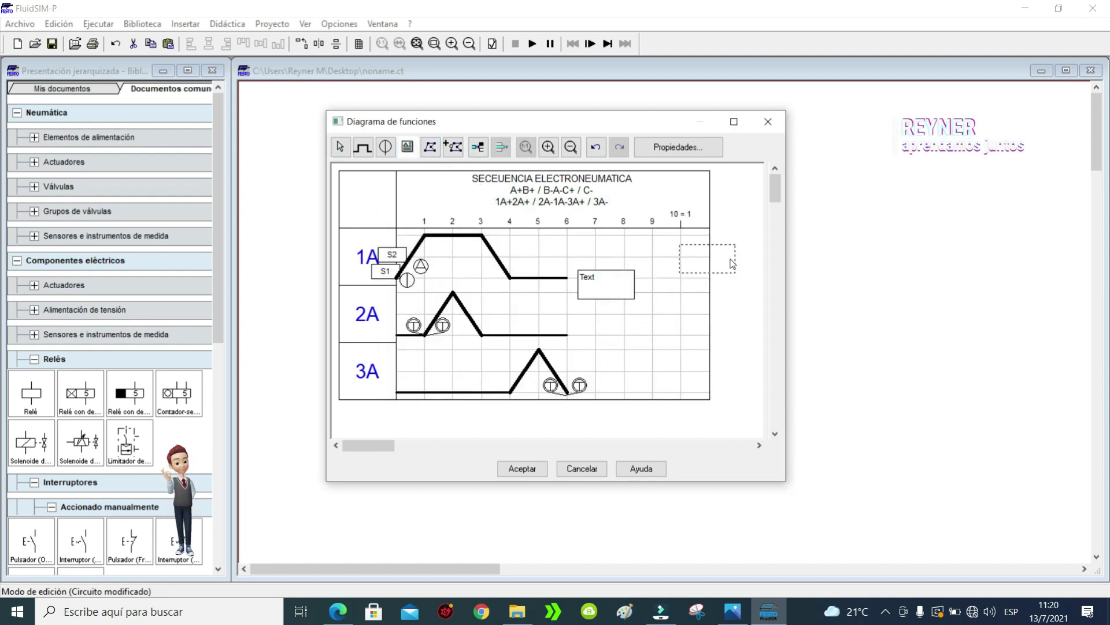
double_click(608, 284)
type("1B1")
left_click(671, 316)
left_click(655, 339)
left_click_drag(473, 316, 454, 317)
type("10")
left_click_drag(469, 343, 441, 345)
type("5")
left_click(440, 245)
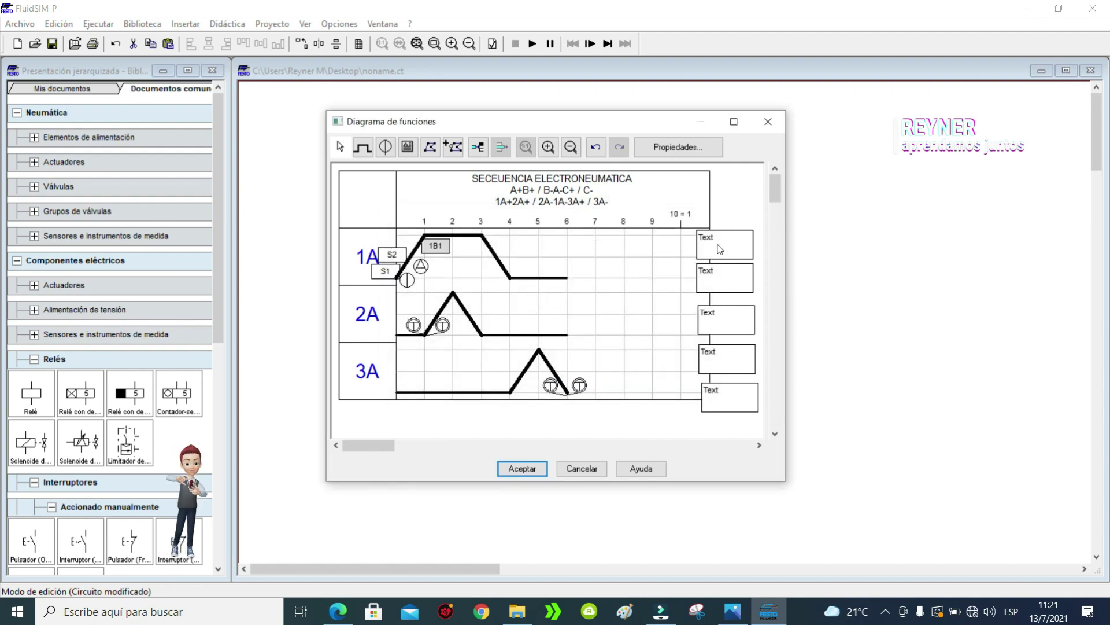
Step: Label a text box "2B1", centered both ways and sized 10 by 5 mm, and place it at the 2A peak
double_click(440, 245)
left_click(670, 317)
left_click(655, 339)
left_click(670, 343)
left_click(653, 366)
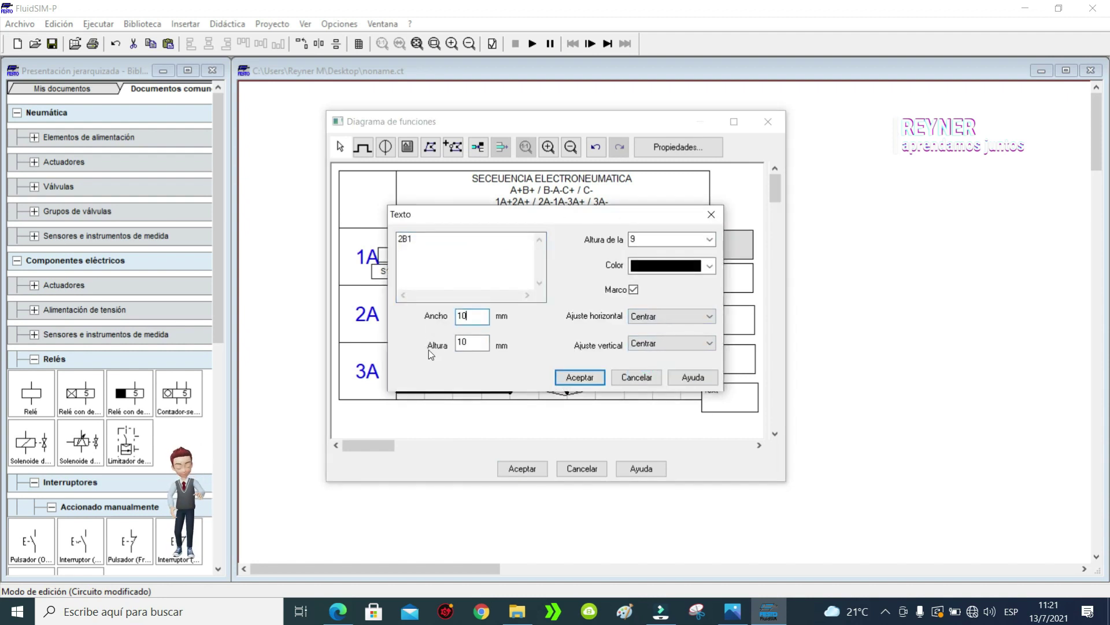
left_click_drag(469, 343, 431, 354)
type("5")
key("Return")
left_click_drag(711, 245, 444, 317)
key("ctrl+z")
Step: Label a text box "2B0", centered both ways and sized 10 by 5 mm, for the retracted end of 2A at step 3
double_click(712, 285)
type("2B0")
left_click(670, 316)
left_click(658, 340)
left_click(665, 343)
left_click(654, 365)
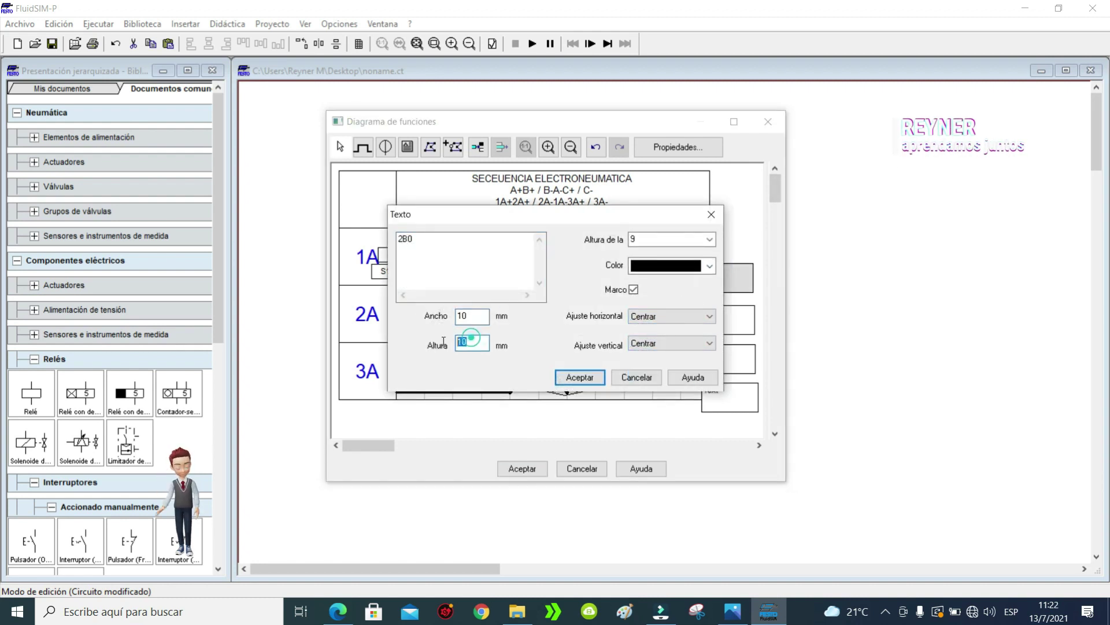
type("5")
key("Return")
Step: Label a text box "1B0", centered both ways and 10 mm wide, and place it below the 1A curve at step 4
double_click(725, 332)
type("1B0")
left_click(674, 316)
left_click(665, 341)
left_click(682, 346)
left_click(671, 366)
type("10")
left_click(591, 373)
left_click_drag(712, 312, 443, 318)
Step: Label a text box "3B1", centered both ways and 10 mm wide, and place it at the 3A peak near step 5
double_click(738, 365)
type("3B1")
left_click(673, 316)
left_click(665, 341)
left_click(674, 345)
left_click(665, 366)
type("10")
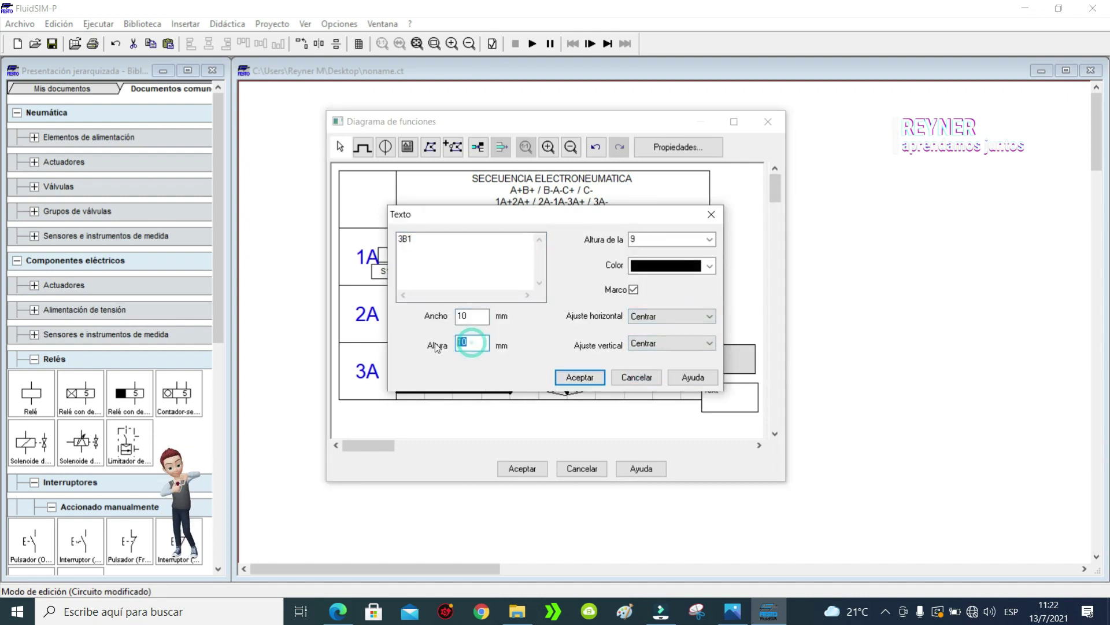
left_click_drag(713, 353, 535, 346)
Step: Label a text box "3B0", centered both ways and 5 mm high, and place it above the end of the 3A curve
double_click(726, 397)
type("3B0")
left_click(674, 316)
left_click(665, 337)
left_click(671, 344)
left_click(653, 363)
left_click(580, 377)
left_click_drag(714, 390, 577, 370)
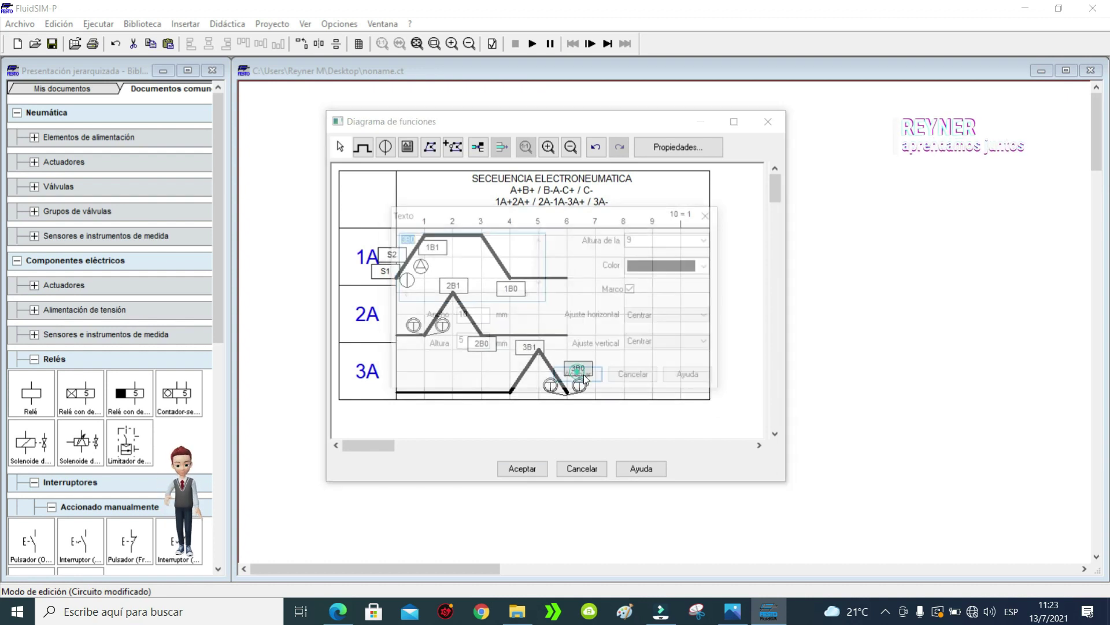
Step: Draw a signal line from beside 3B0 up and across above the 1A curve to a point just above S2
left_click(631, 371)
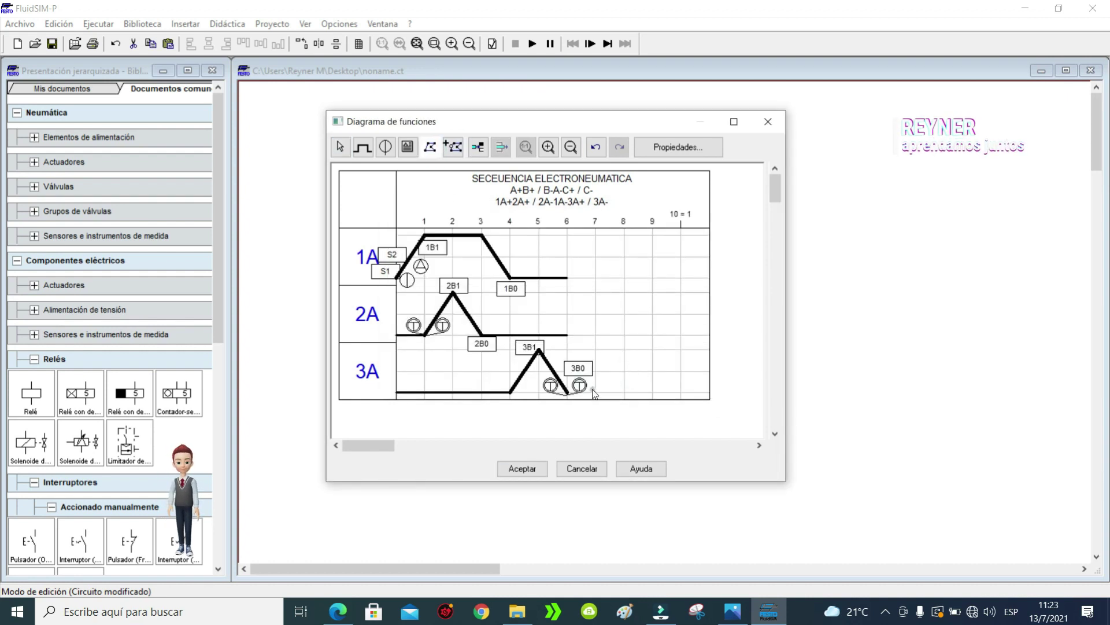
left_click(574, 254)
left_click(402, 217)
double_click(406, 243)
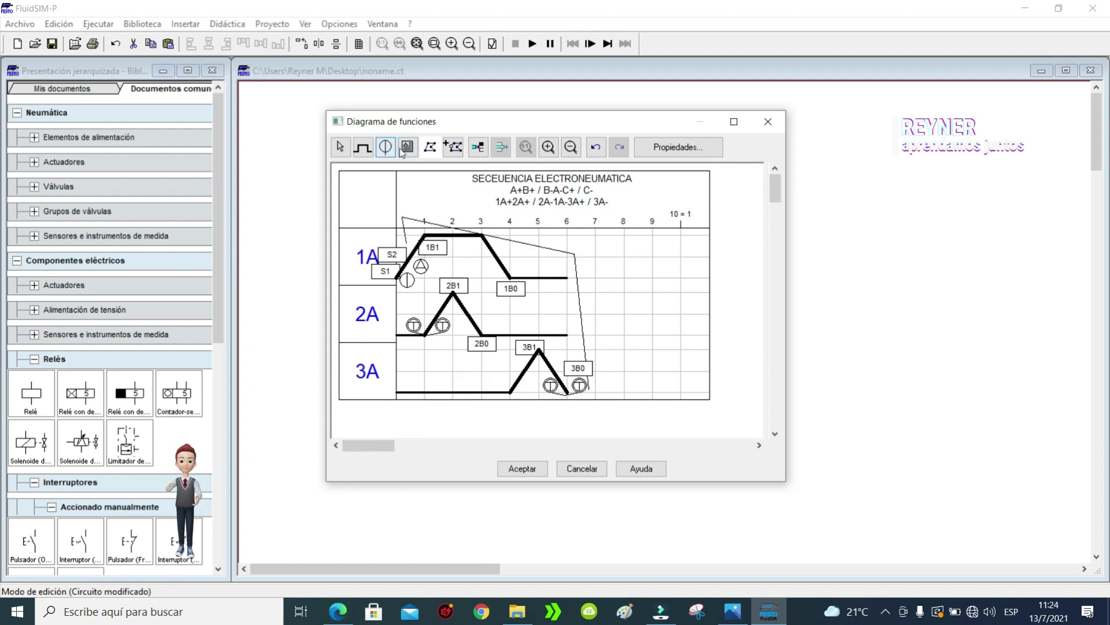
Step: Raise the signal line's upper corner near step 6, mark that corner with the dot representation, and accept the function diagram
left_click(574, 254)
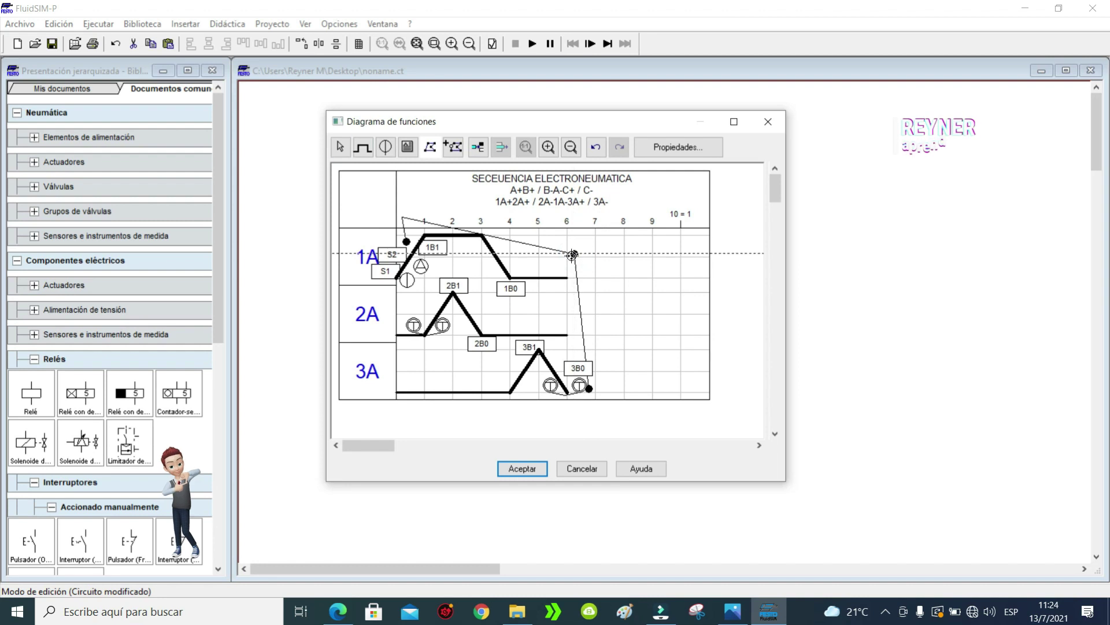
left_click_drag(575, 254, 583, 216)
double_click(583, 215)
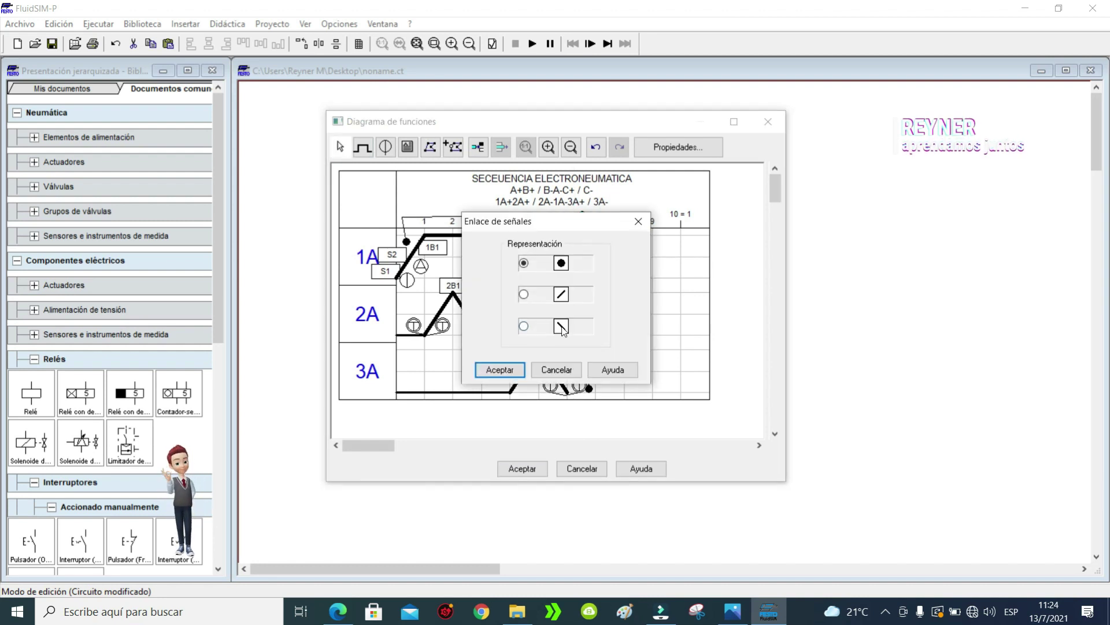
left_click(500, 371)
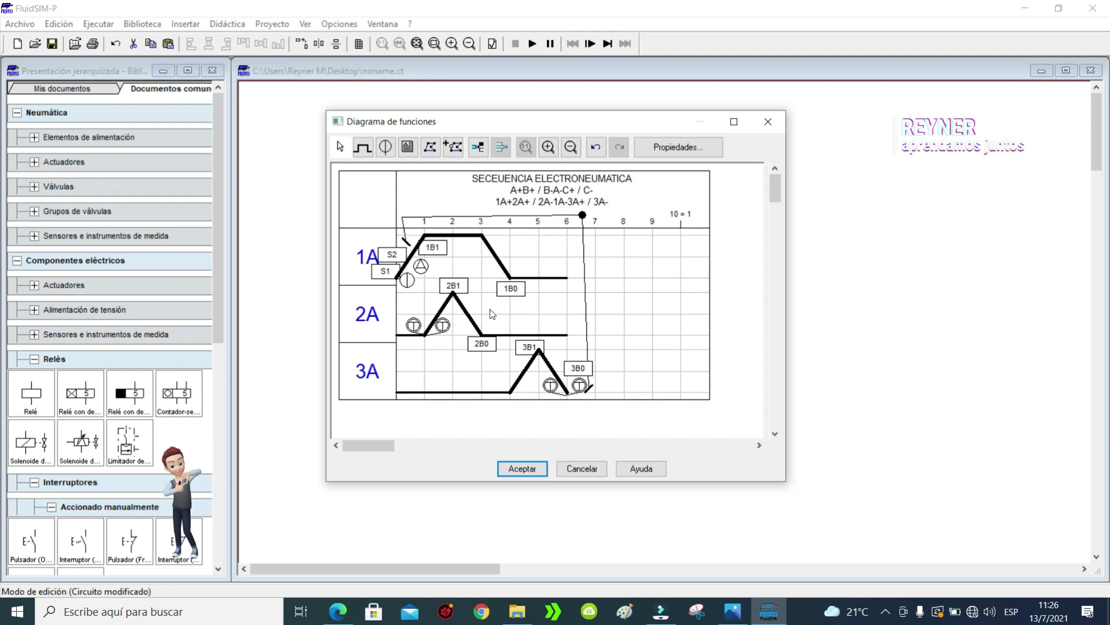
left_click(521, 467)
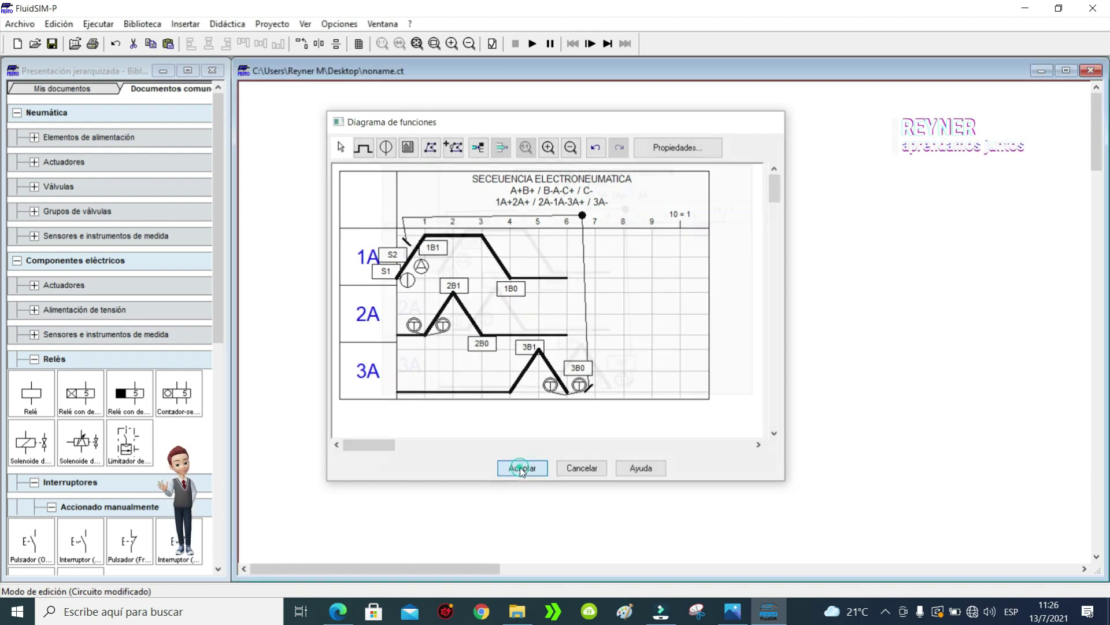
Step: Move the finished function diagram to the upper-left corner of the drawing sheet
left_click(689, 181)
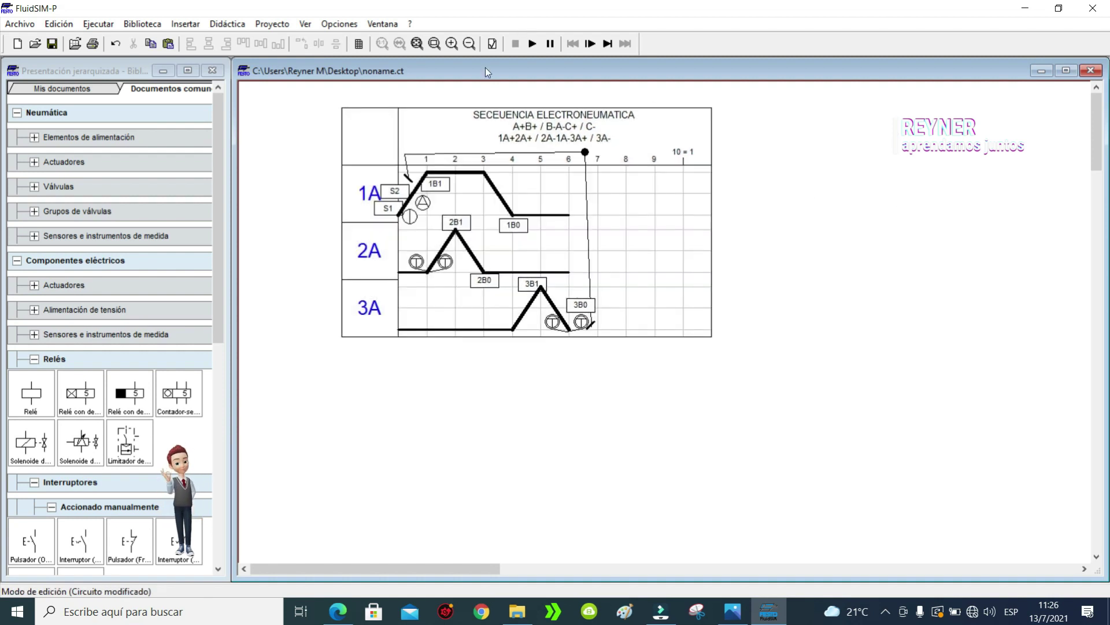
left_click_drag(438, 119, 373, 105)
left_click(719, 209)
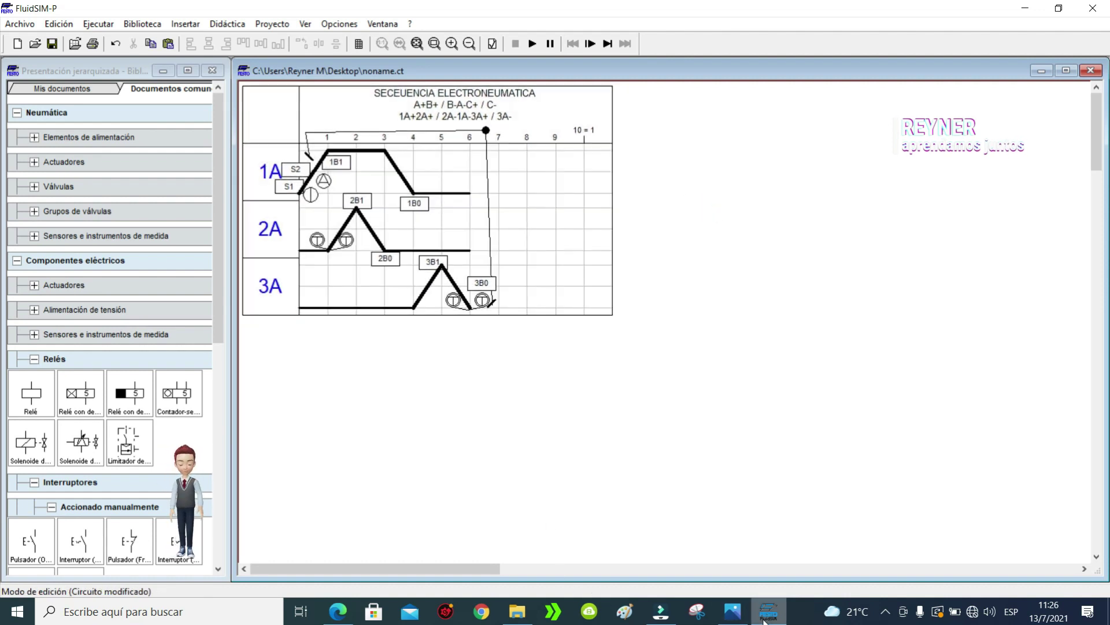
Step: Insert a throttle check valve (Válvula antirretorno estranguladora), rotate it upright under the cylinder's left port, and move the directional valve slightly down
mouse_move(763, 619)
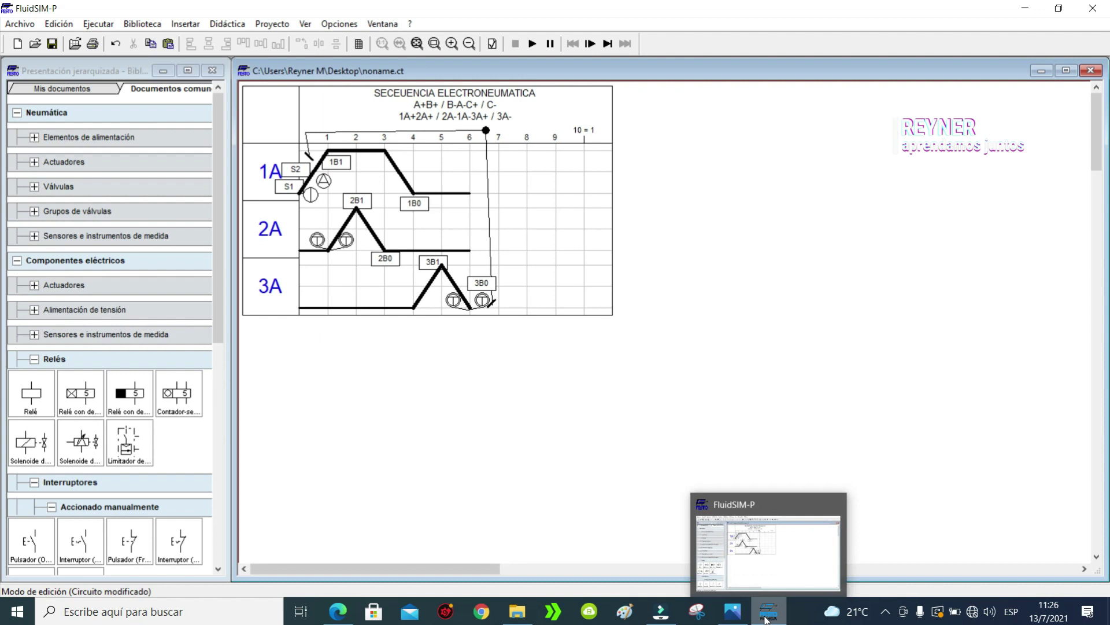
left_click(226, 280)
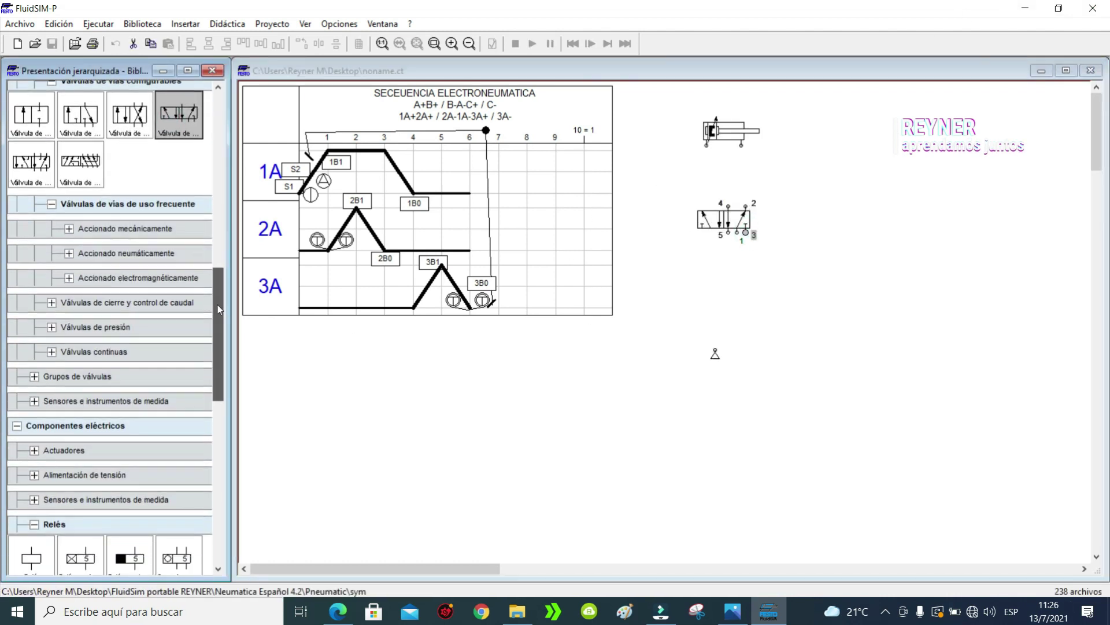
scroll(224, 332, "down", 3)
scroll(224, 332, "up", 5)
left_click_drag(223, 285, 219, 337)
left_click(51, 317)
left_click_drag(128, 275, 715, 183)
right_click(689, 163)
mouse_move(826, 290)
left_click(885, 289)
left_click_drag(719, 222, 719, 234)
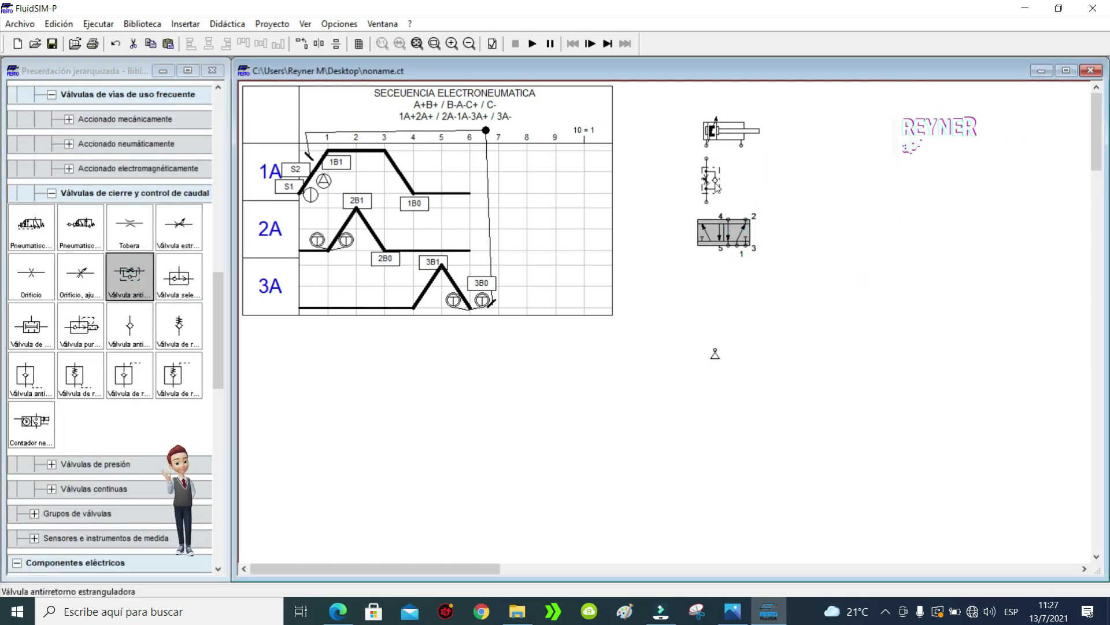
Step: Set the throttle check valve's opening to 10% and place a copy of it under the cylinder's other port
double_click(717, 186)
left_click(513, 243)
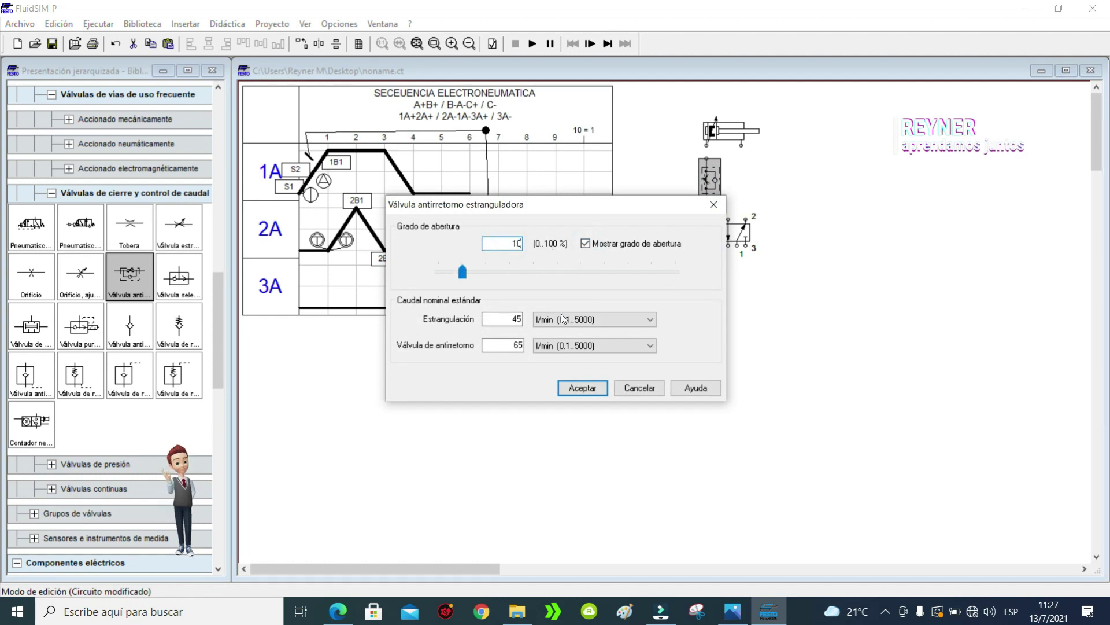
left_click(583, 388)
key("ctrl+c")
key("ctrl+v")
left_click_drag(690, 354, 745, 186)
left_click(806, 189)
Step: Shift the directional valve left so port 4 lines up with the first throttle valve, and give it solenoid actuation on both sides
left_click_drag(722, 227, 701, 227)
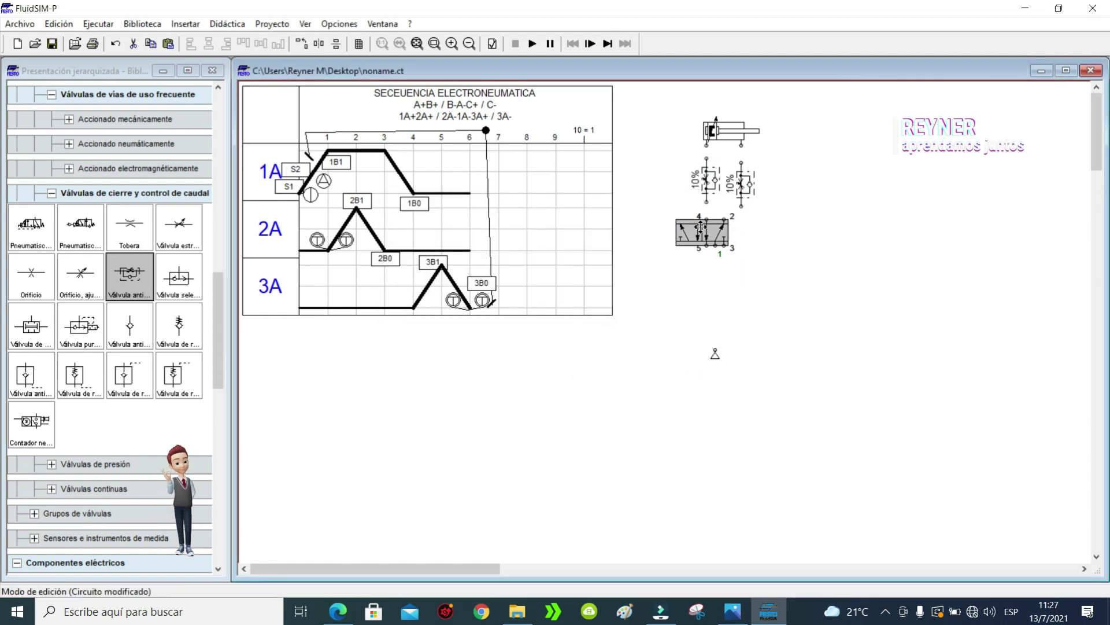
double_click(701, 227)
left_click(457, 315)
left_click(443, 384)
left_click(682, 312)
left_click(668, 384)
left_click(635, 469)
Step: Connect valve port 2 to the second throttle valve, and place the compressed air supply below the valve and connect it to port 1
left_click_drag(706, 219, 742, 206)
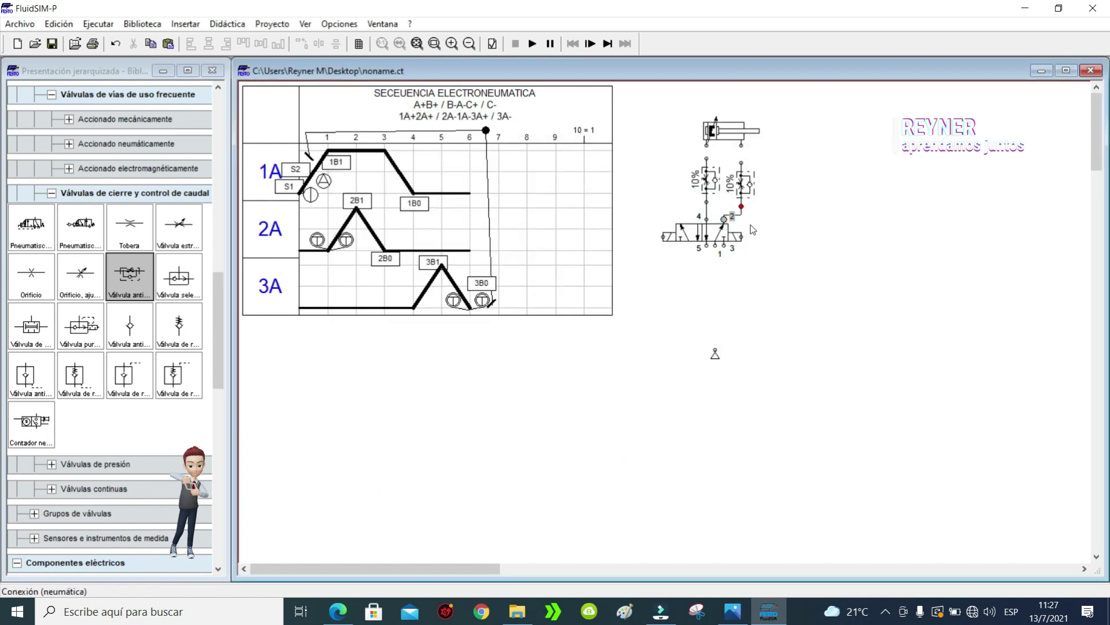
left_click_drag(716, 355, 713, 281)
left_click(435, 43)
left_click_drag(852, 305, 641, 103)
left_click_drag(756, 504, 766, 464)
left_click_drag(767, 452, 766, 420)
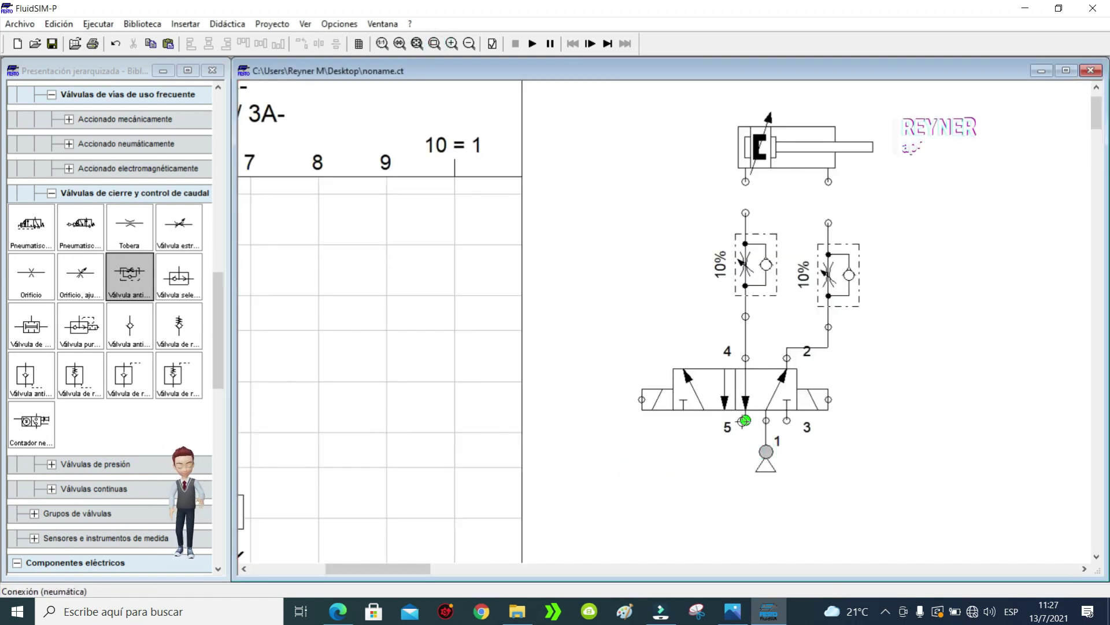
Step: Close the directional valve's exhaust ports 5 and 3 with silencers
double_click(745, 420)
left_click(507, 272)
left_click(556, 342)
left_click(555, 461)
left_click(499, 384)
double_click(786, 420)
left_click(506, 272)
left_click(555, 342)
left_click(555, 461)
left_click(499, 385)
Step: Label the directional valve's left solenoid 1Y1 and its right solenoid 1Y2
double_click(642, 399)
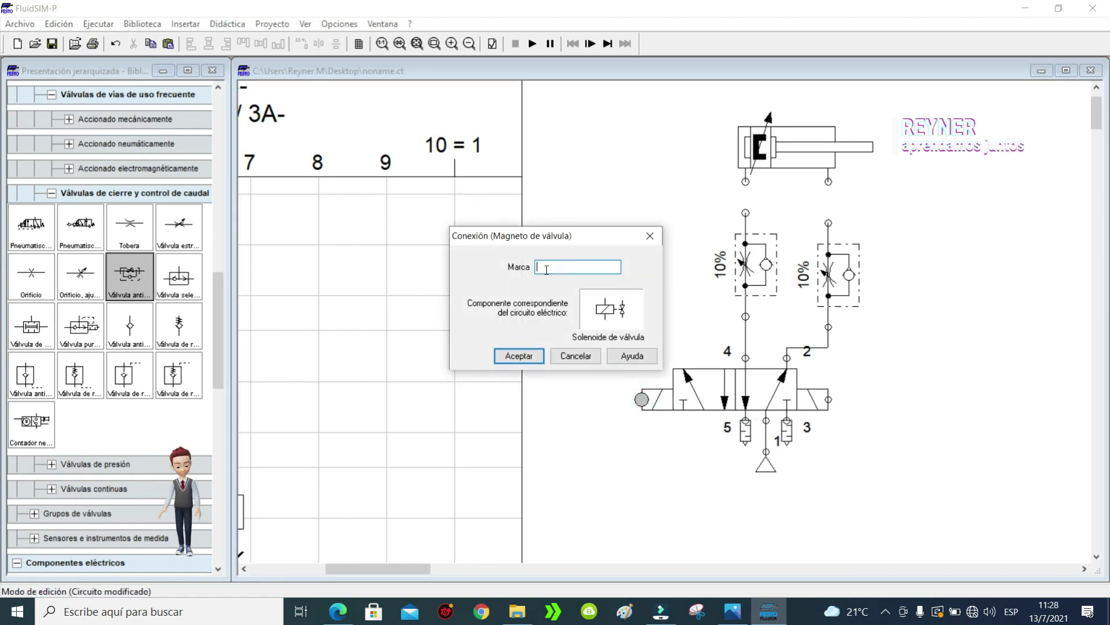
type("1Y1")
key("Return")
double_click(829, 399)
type("1Y2")
key("Return")
Step: Connect the throttle valves to the cylinder ports and raise the second throttle valve level with the first
left_click(746, 213)
left_click_drag(743, 185, 745, 181)
left_click_drag(839, 272, 839, 262)
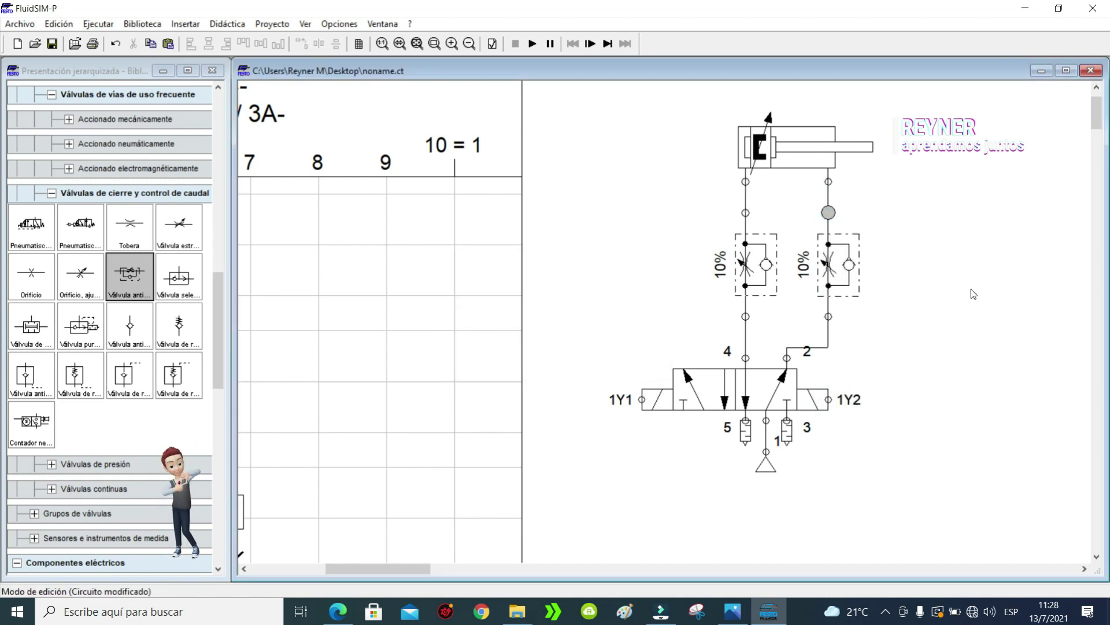
Step: Add the text label "1A" in blue Arial size 20 and place it beside the rear end of the cylinder
scroll(110, 324, "down", 10)
left_click_drag(31, 451, 658, 189)
double_click(656, 184)
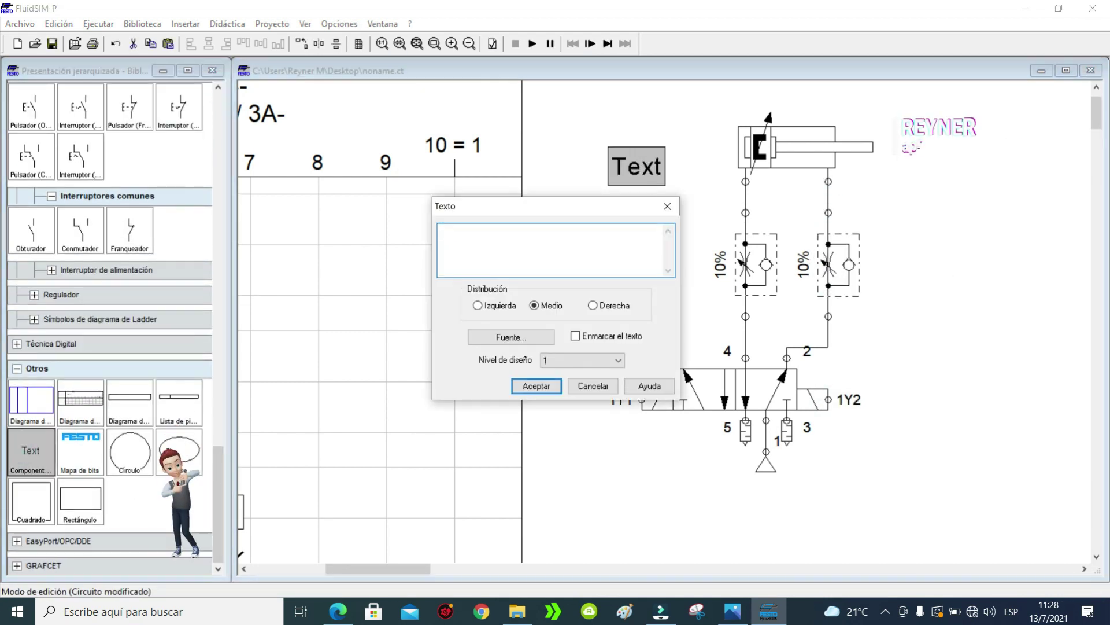
left_click(509, 335)
left_click(617, 278)
left_click(496, 371)
left_click(457, 499)
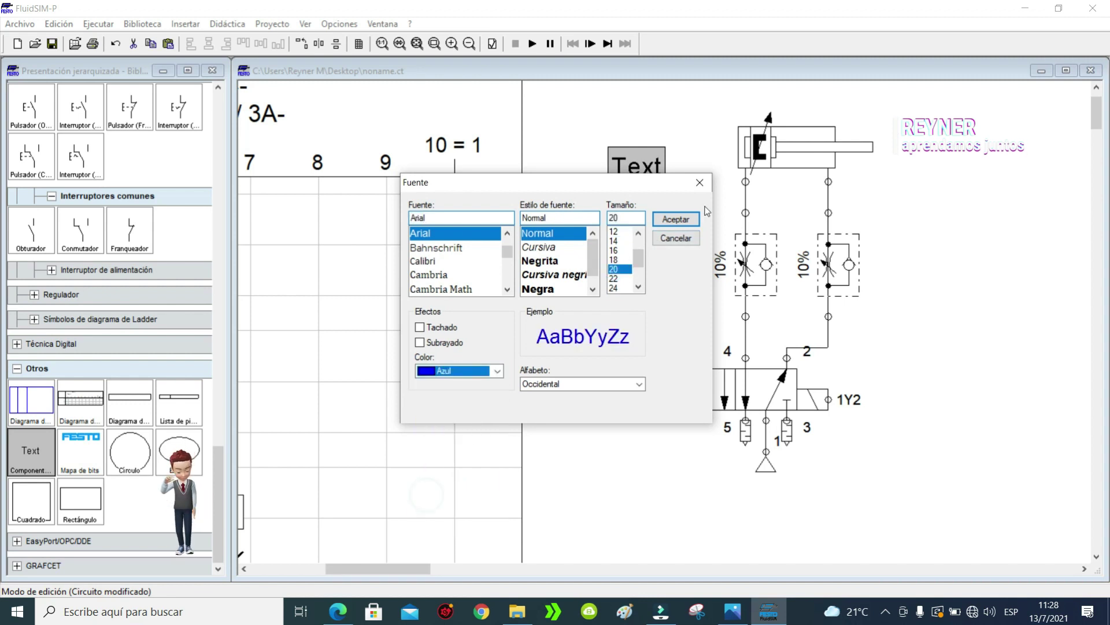
left_click(675, 218)
left_click(529, 385)
left_click_drag(648, 179, 713, 149)
left_click(896, 240)
Step: Place a distance rule at the cylinder's rod end with marks 1B0 at 0 mm and 1B1 at 100 mm
left_click_drag(217, 480, 218, 145)
left_click_drag(32, 179, 900, 101)
double_click(900, 101)
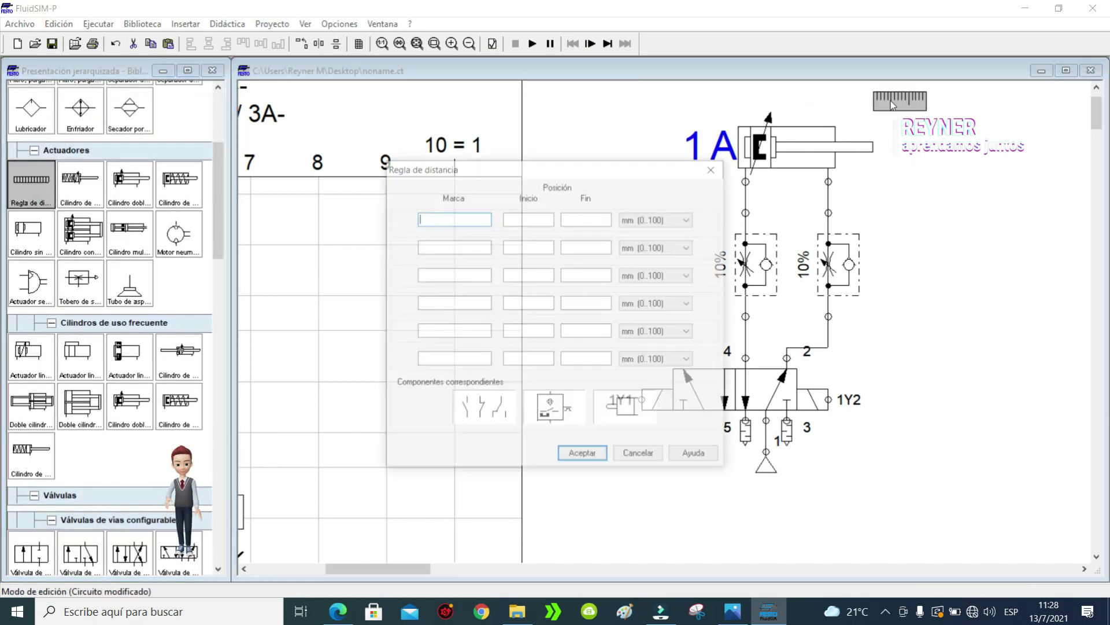
key("Tab")
left_click(451, 247)
type("1B1")
key("Tab")
type("100")
left_click(603, 249)
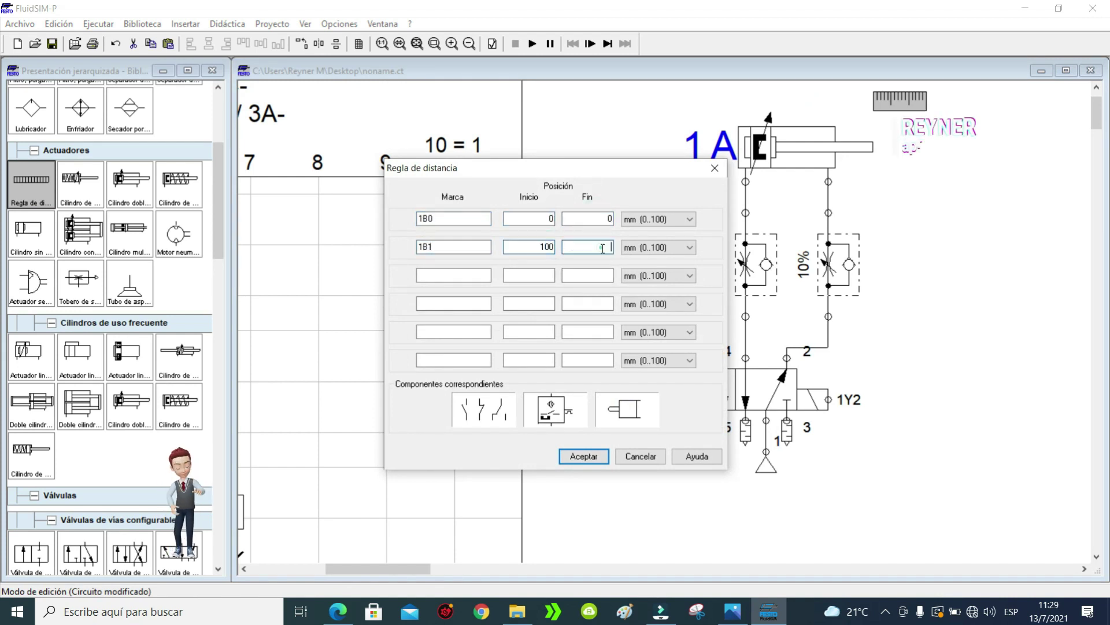
left_click(596, 458)
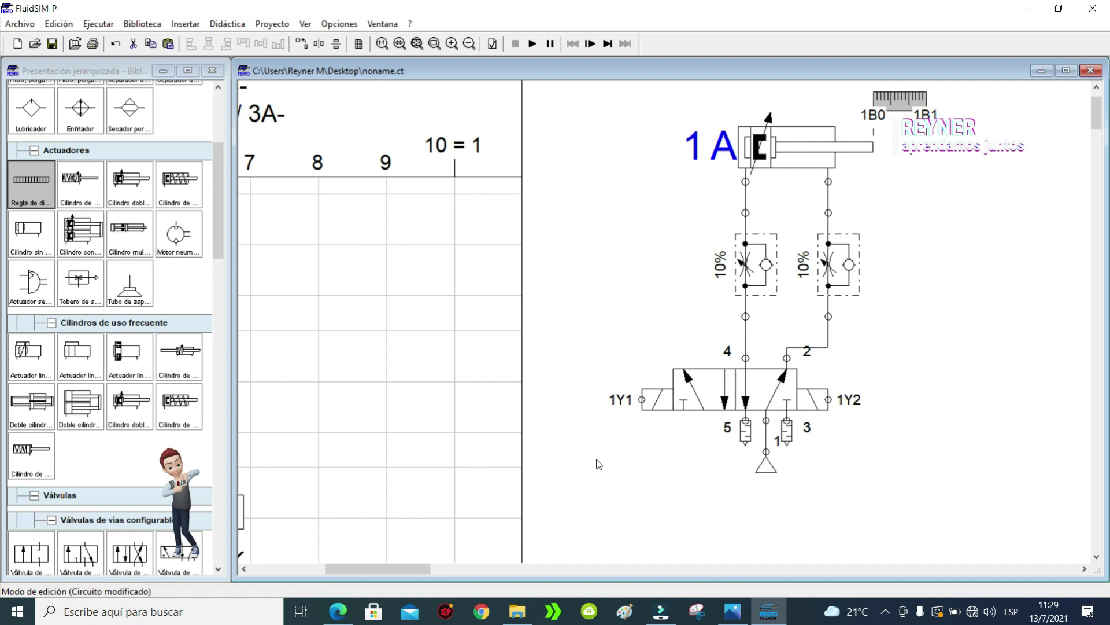
Step: Review the 1A circuit's parts: label, cylinder, distance rule, throttle valves, directional valve, silencers and solenoids
left_click(434, 43)
left_click_drag(411, 108, 776, 422)
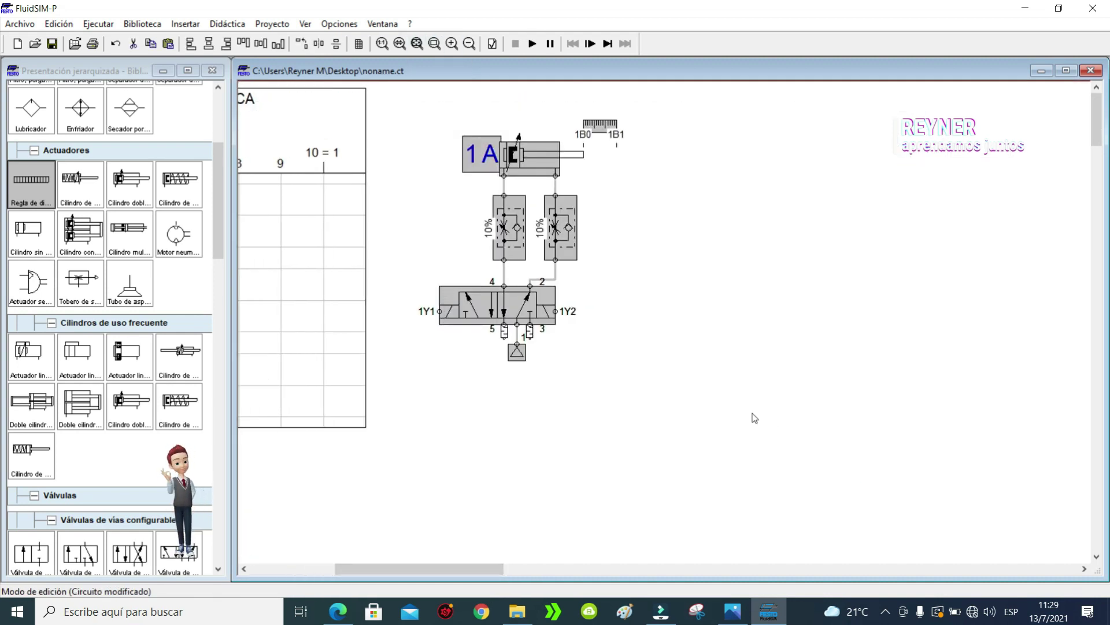
left_click(755, 417)
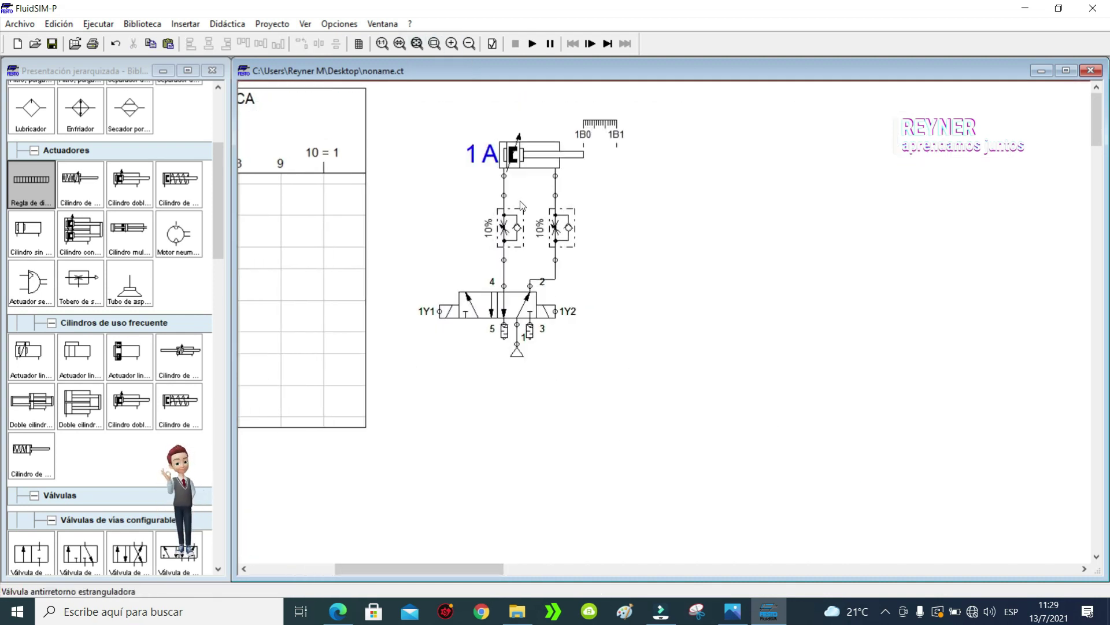
left_click(482, 154)
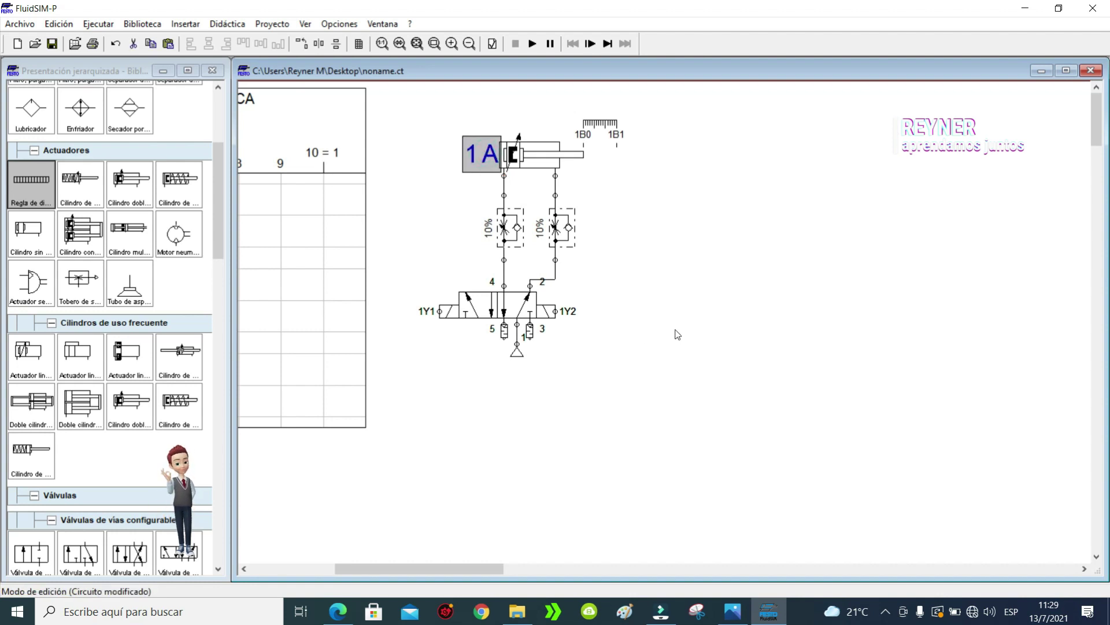
left_click(542, 160)
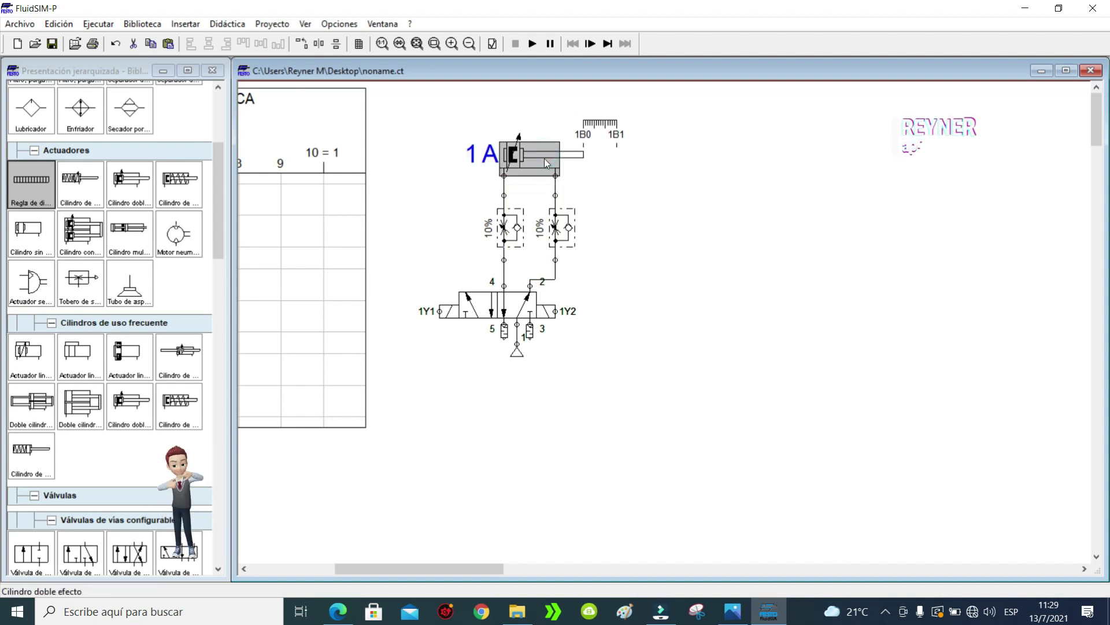
left_click(598, 126)
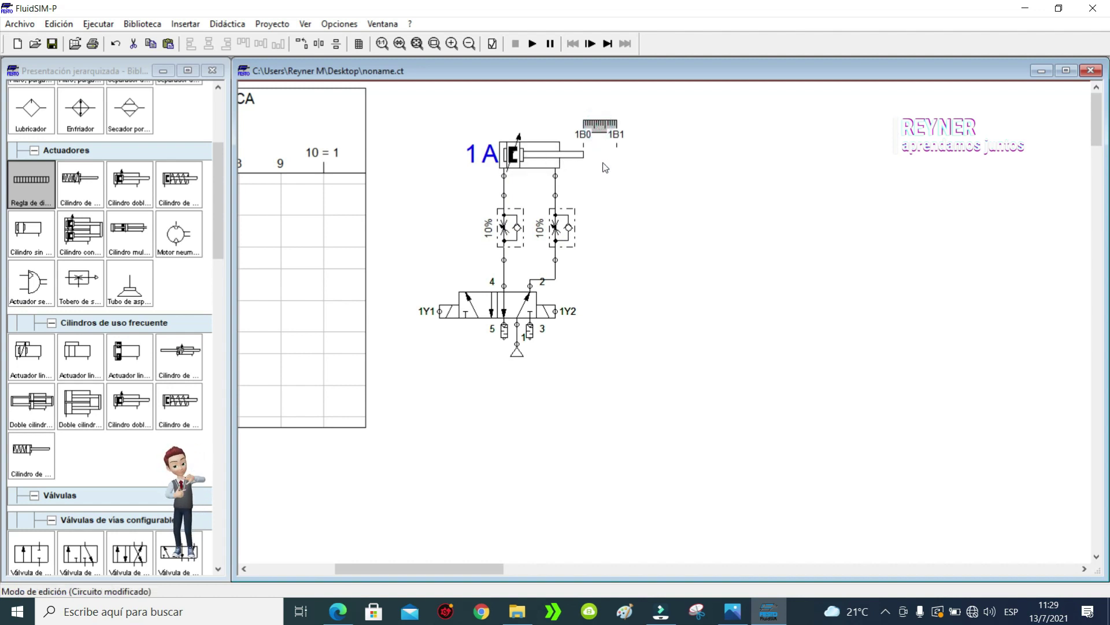
left_click(506, 232)
left_click(563, 229)
left_click(509, 234)
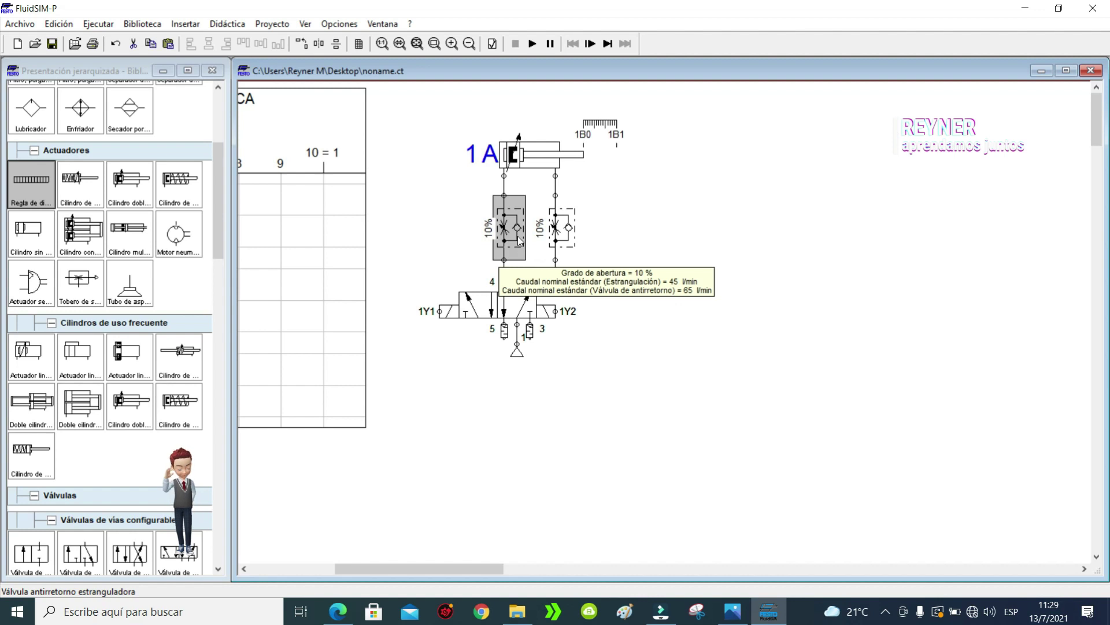
left_click(489, 312)
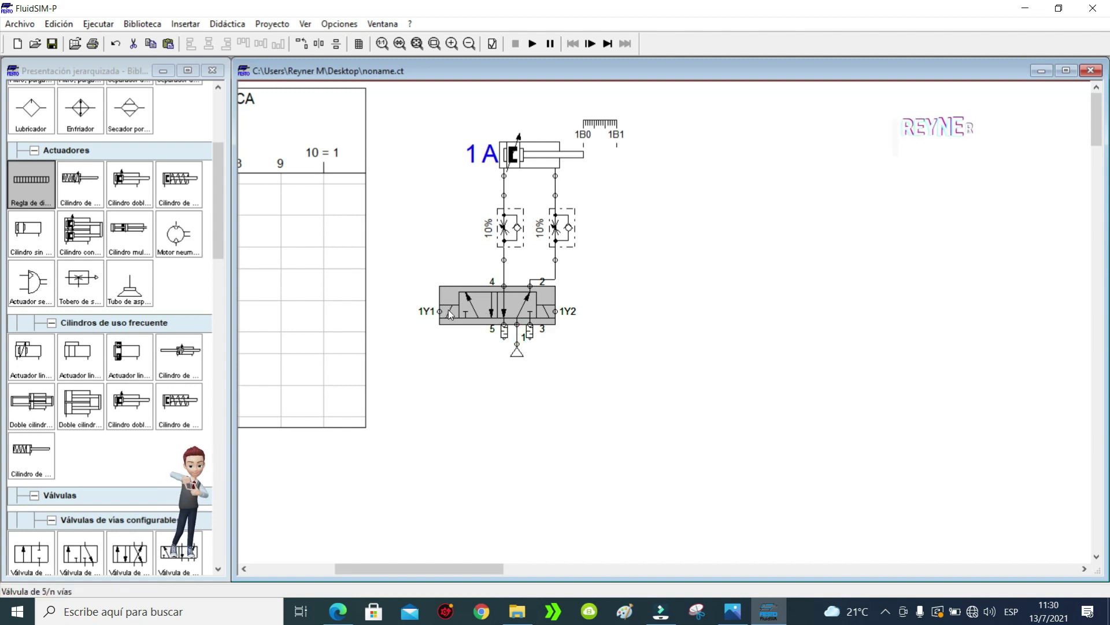
left_click(530, 325)
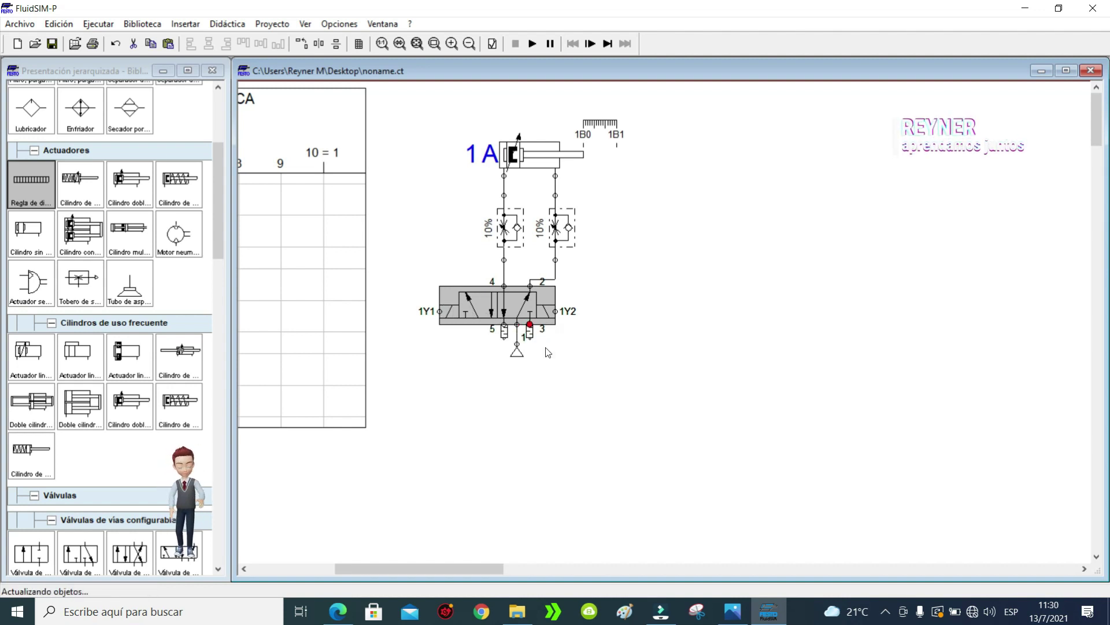
left_click(633, 302)
left_click(441, 311)
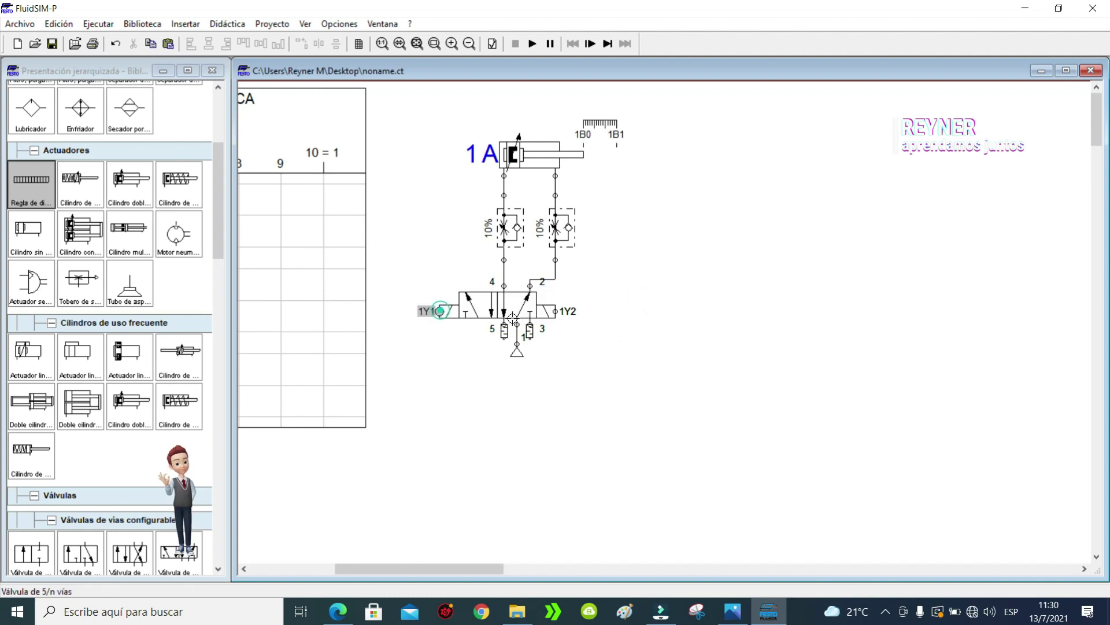
left_click(561, 312)
Step: Copy the complete 1A cylinder circuit and position the copy to its right at about the same height
left_click_drag(771, 412, 384, 131)
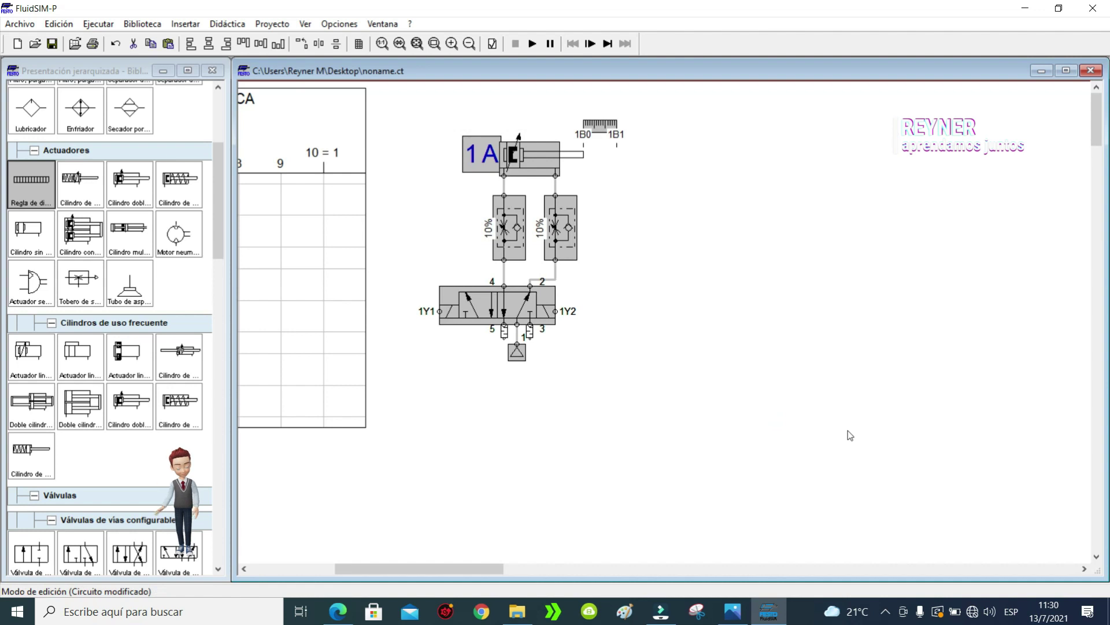
key("ctrl+v")
left_click_drag(708, 266, 787, 127)
left_click(828, 336)
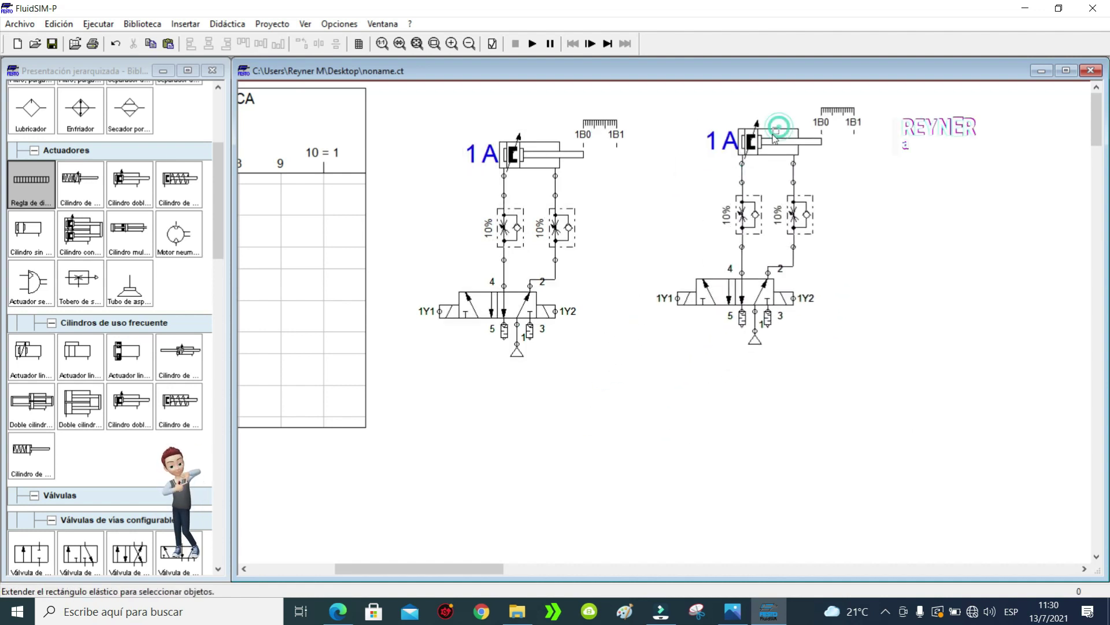
left_click_drag(670, 96, 885, 489)
left_click_drag(776, 144, 770, 151)
left_click(876, 206)
Step: Paste a third cylinder circuit and place it to the right of the second one
key("ctrl+v")
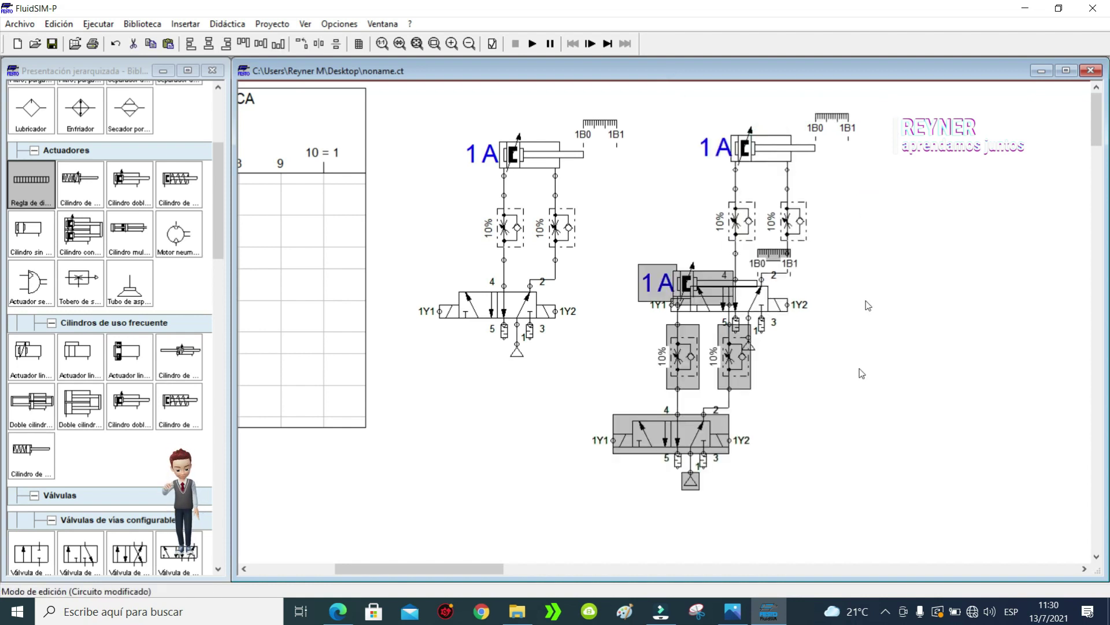
left_click_drag(693, 440, 945, 287)
left_click(827, 421)
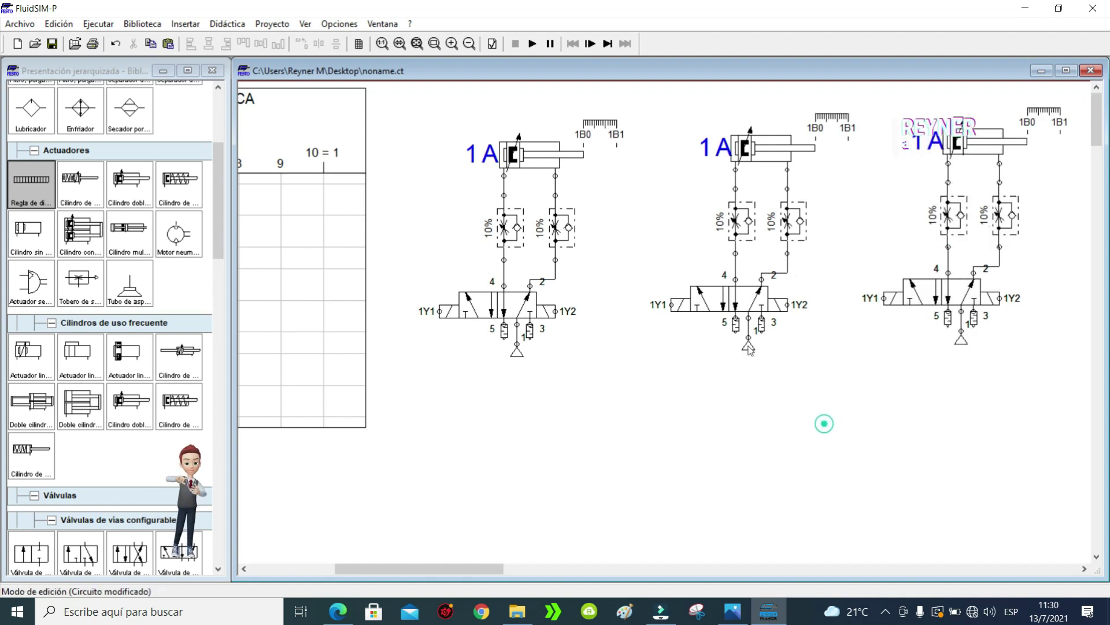
Step: Rename the second circuit's cylinder label 2A and the third's 3A, and shift the 2A label slightly away from its cylinder
double_click(715, 148)
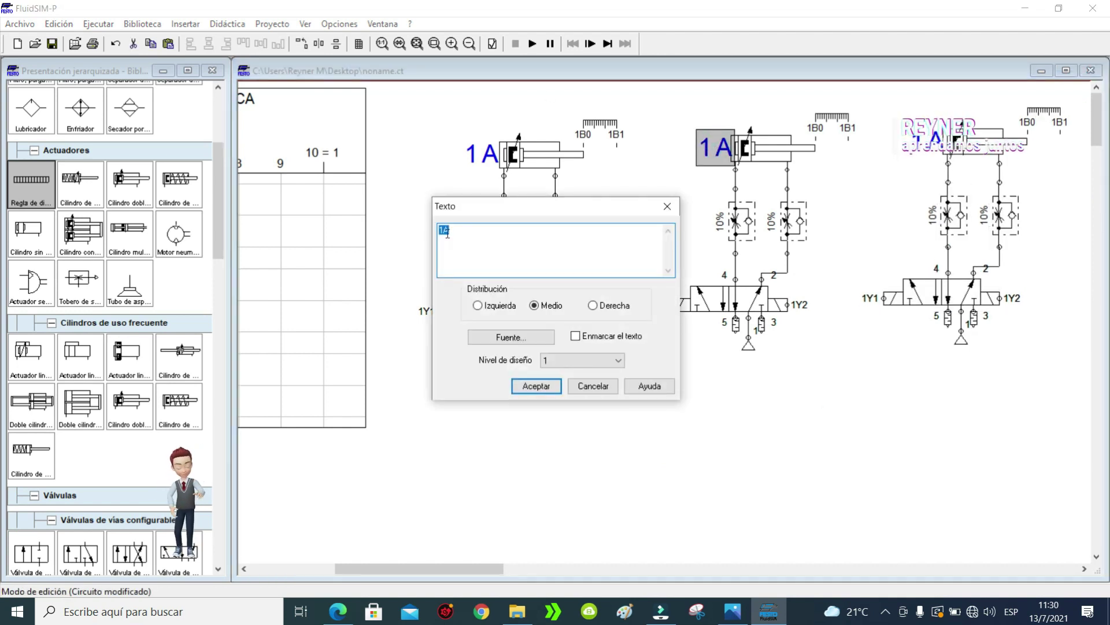
left_click(536, 386)
double_click(928, 141)
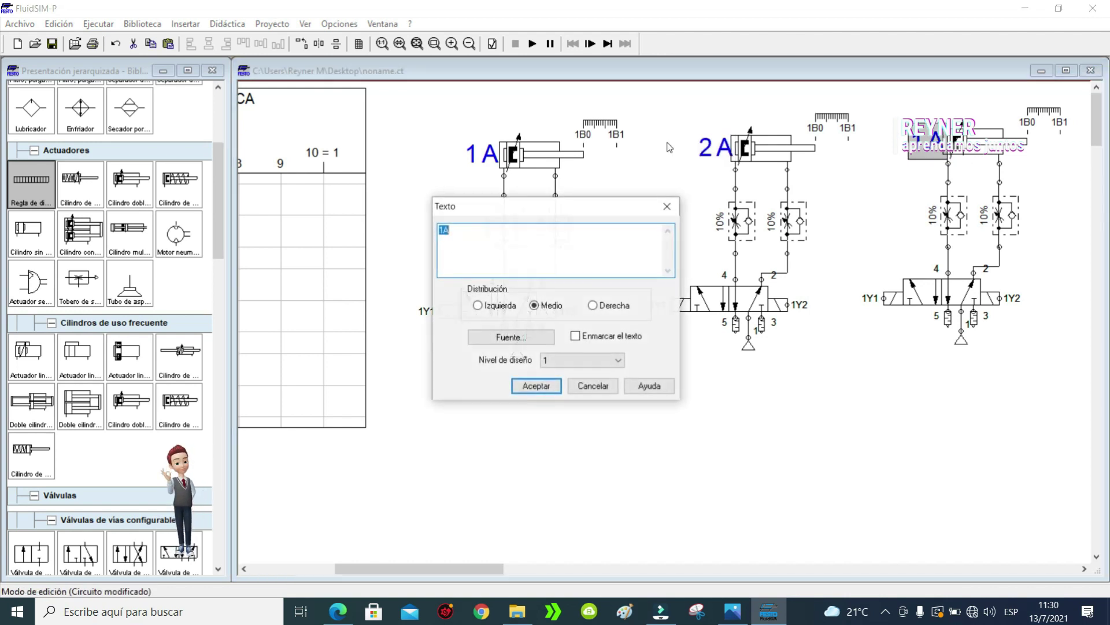
type("3A")
left_click(536, 386)
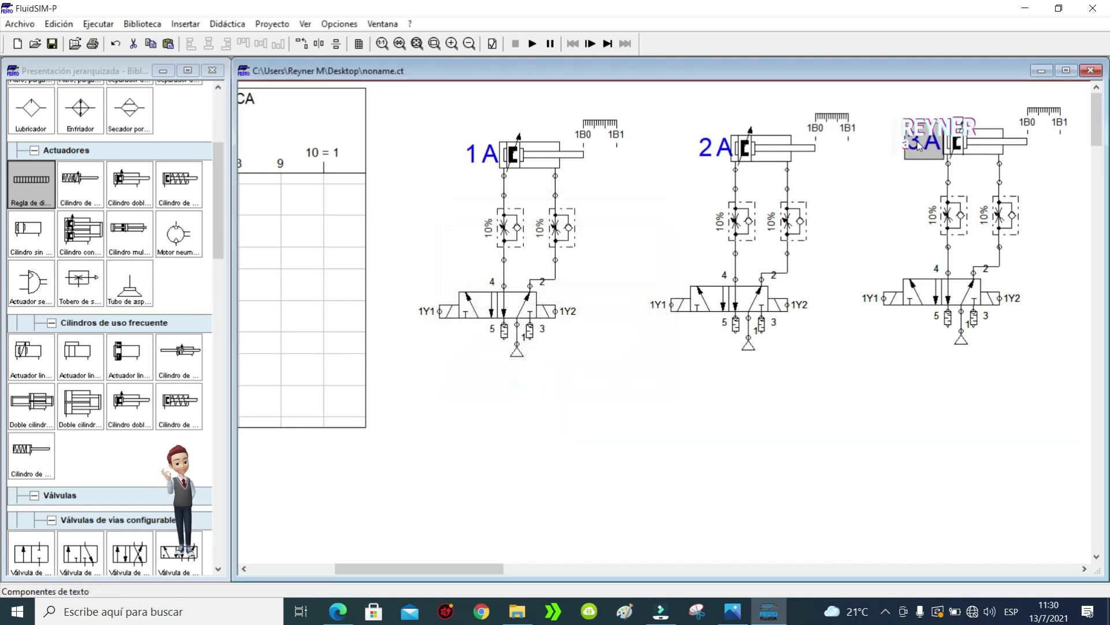
left_click_drag(716, 148, 711, 148)
left_click(838, 137)
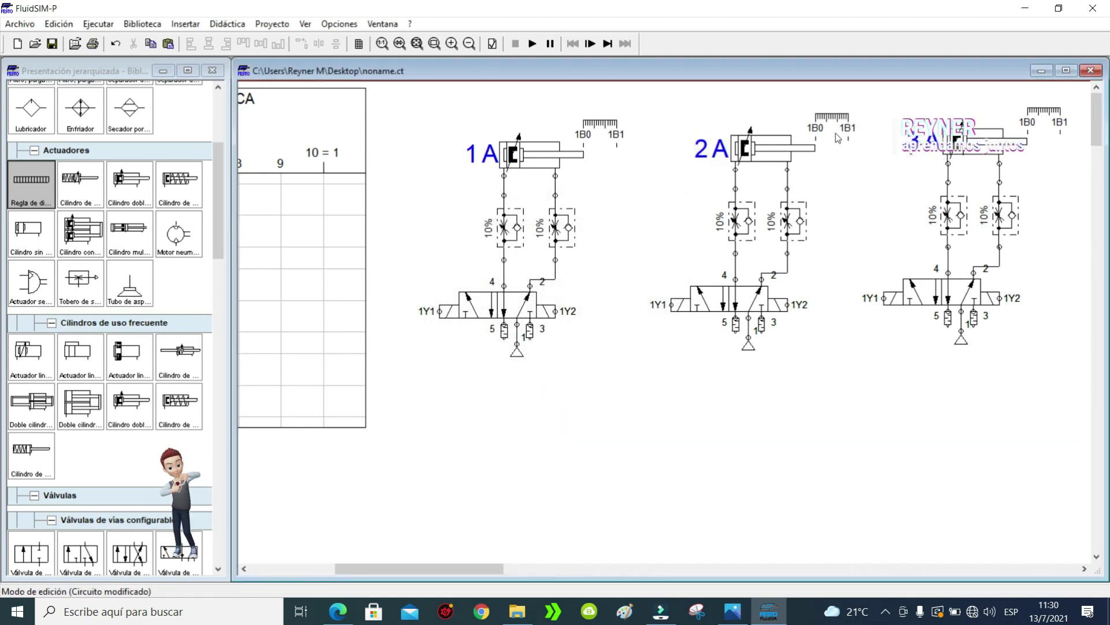
Step: Rename the second circuit's distance rule marks as 2B0 and 2B1
double_click(834, 122)
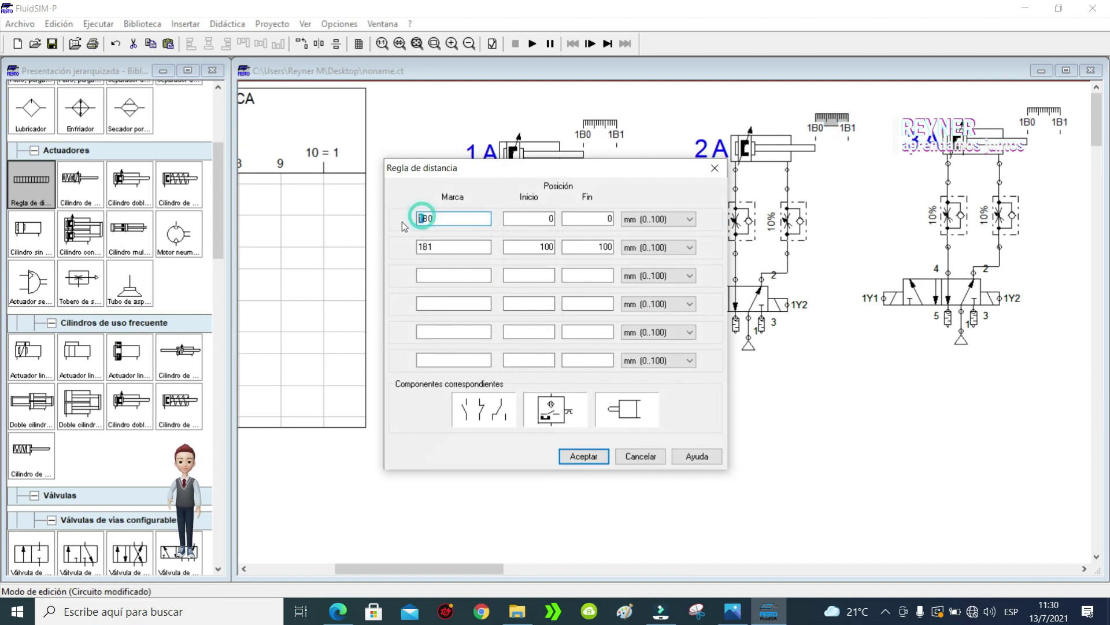
type("2")
left_click(423, 247)
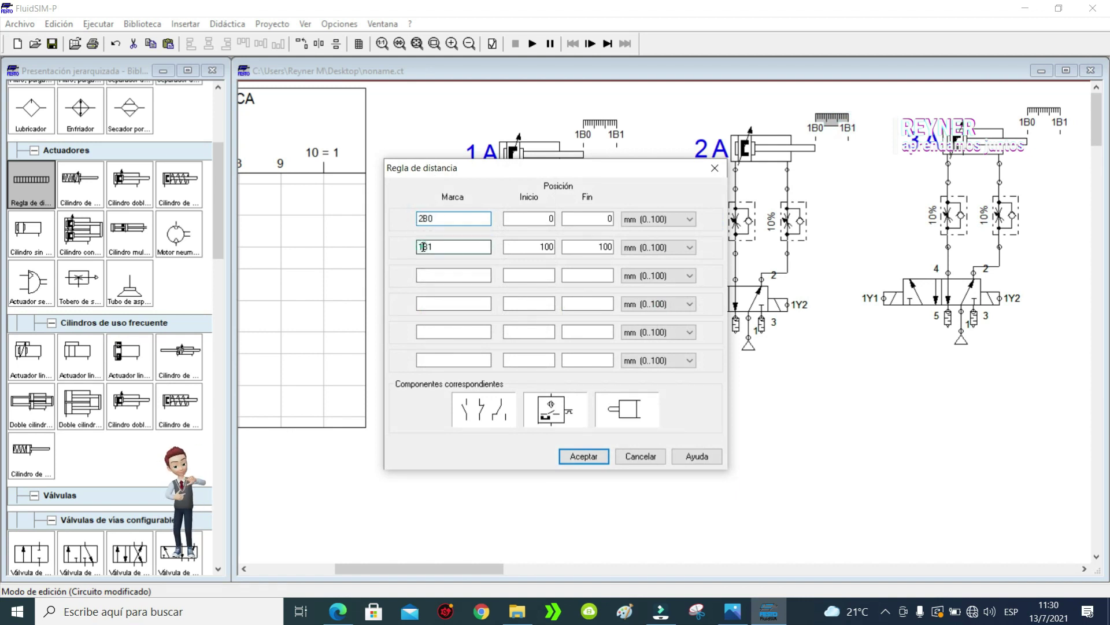
type("2")
left_click(584, 456)
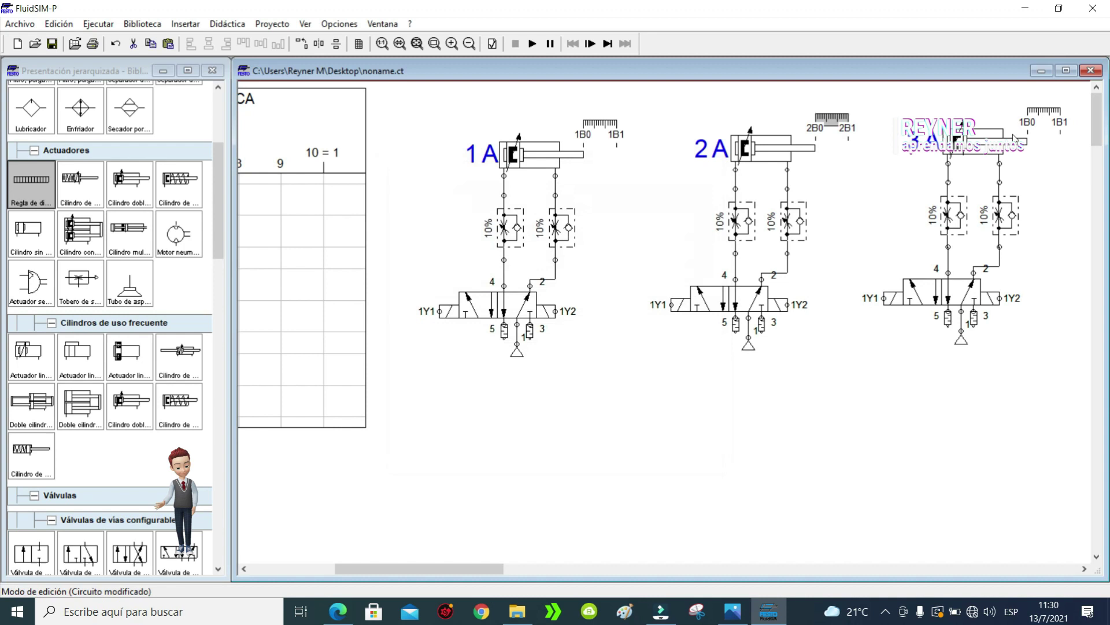
Step: Rename the third circuit's distance rule marks as 3B0 and 3B1
double_click(1041, 120)
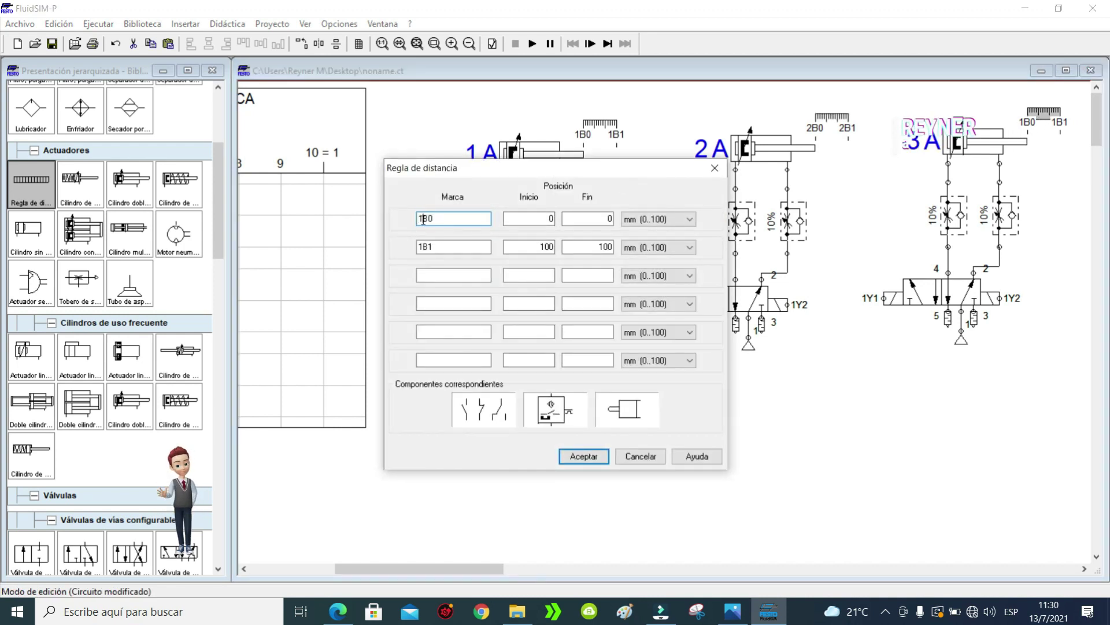
left_click_drag(424, 247, 414, 249)
type("3")
left_click(583, 457)
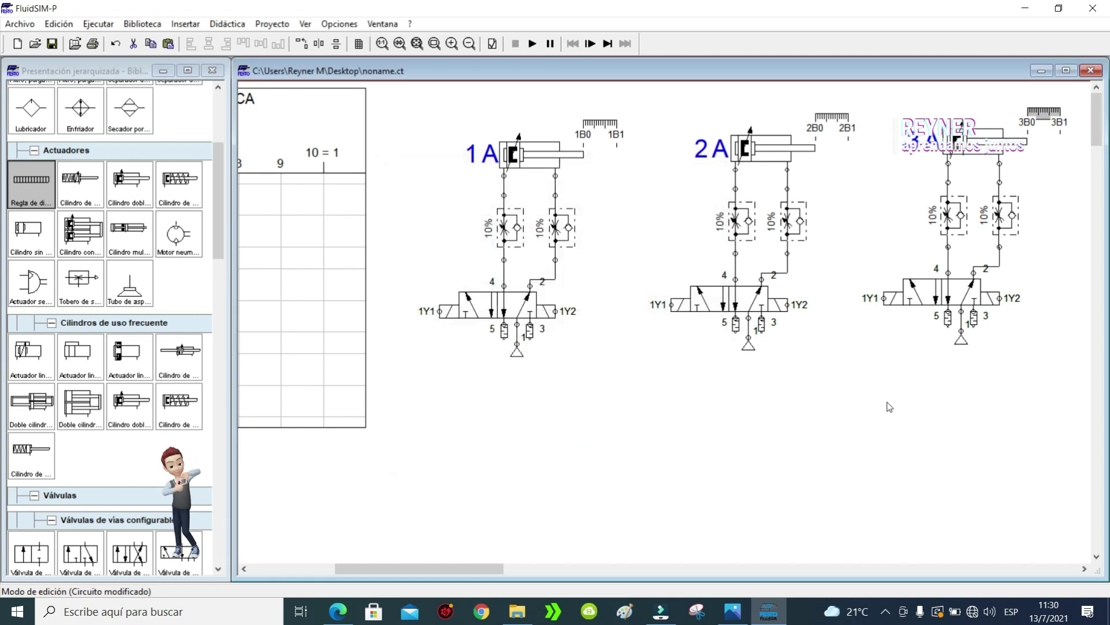
Step: Label the solenoids of cylinder 2A's directional valve 2Y1 and 2Y2
double_click(672, 307)
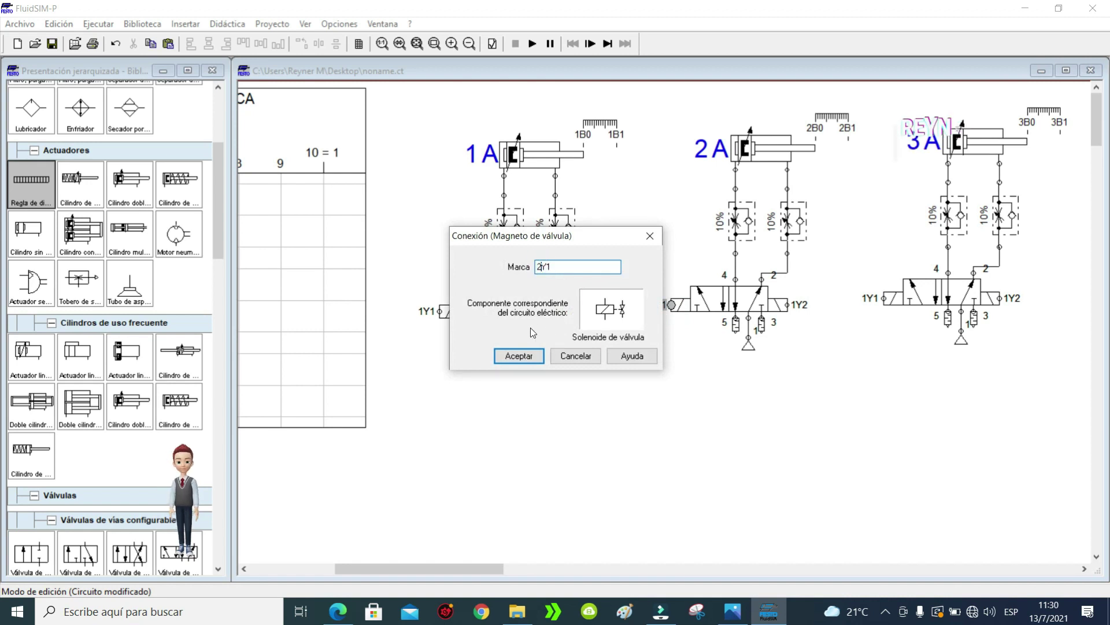
key("Return")
double_click(787, 304)
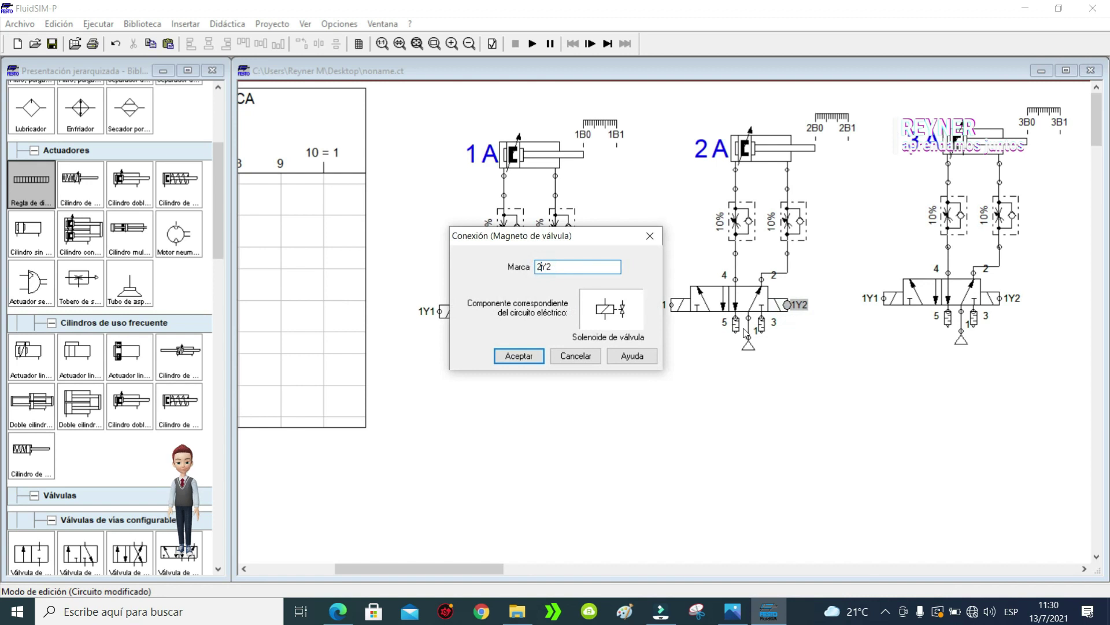
type("2Y2")
left_click(518, 356)
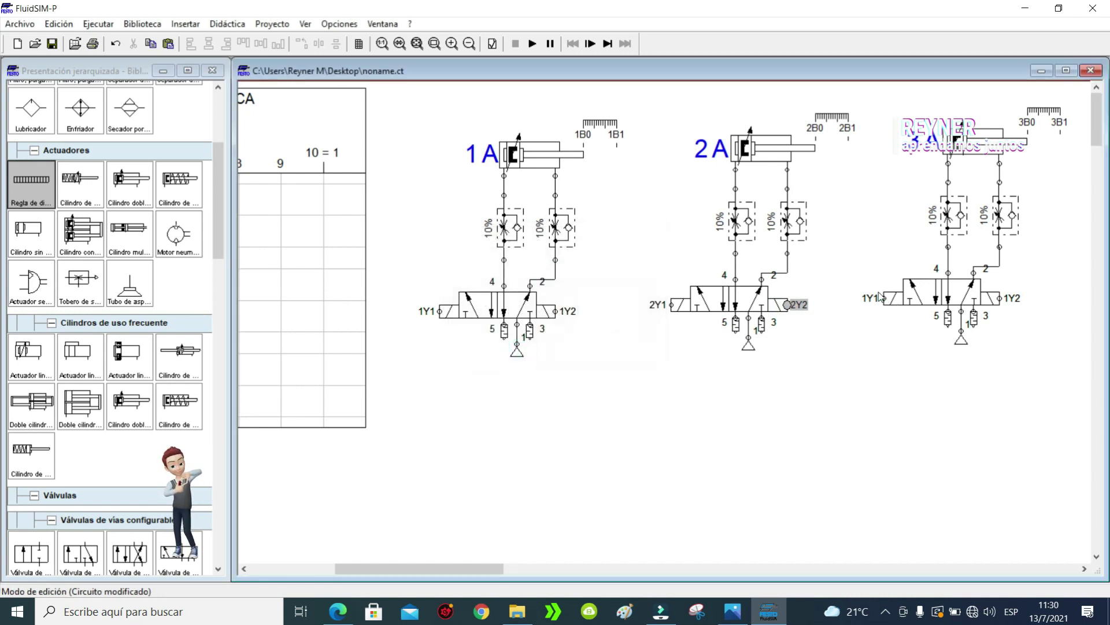
Step: Label the solenoids of cylinder 3A's directional valve 3Y1 and 3Y2
double_click(884, 298)
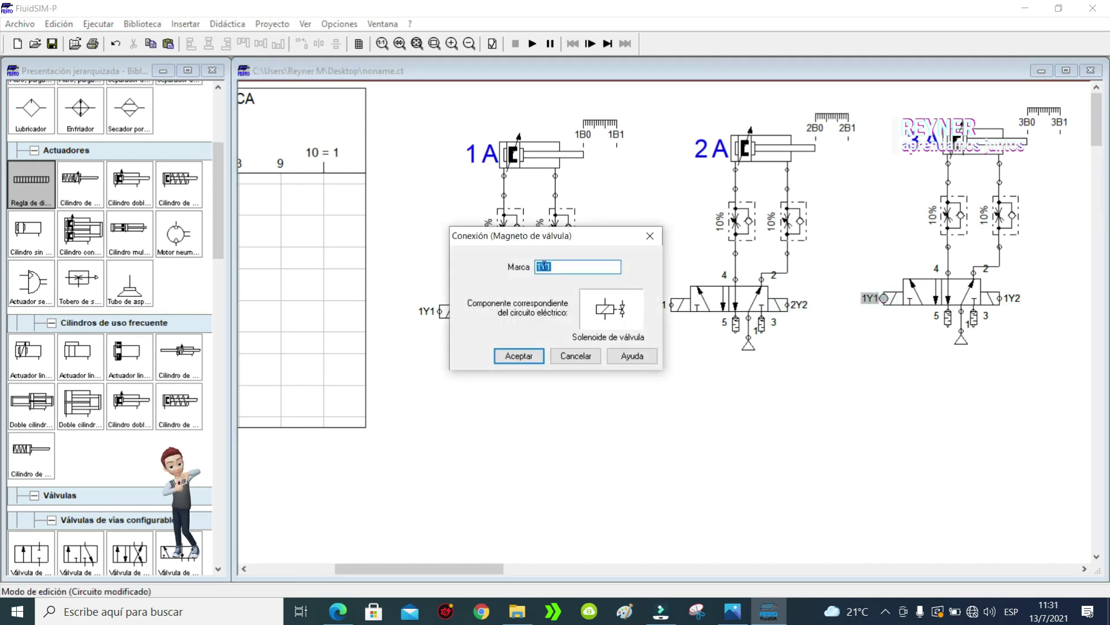
double_click(545, 268)
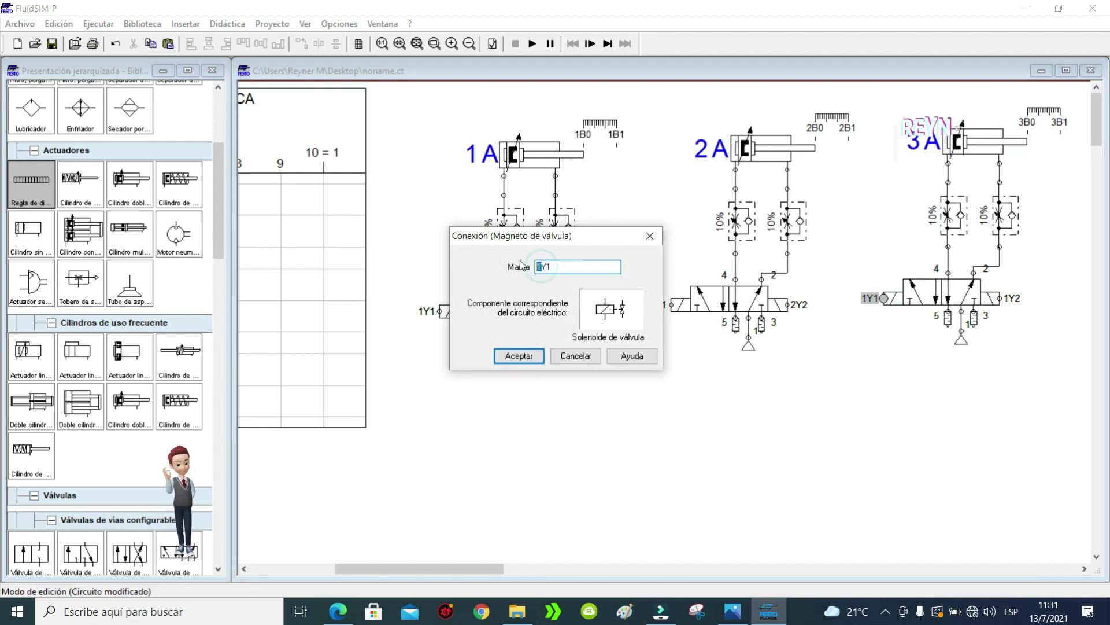
left_click(519, 355)
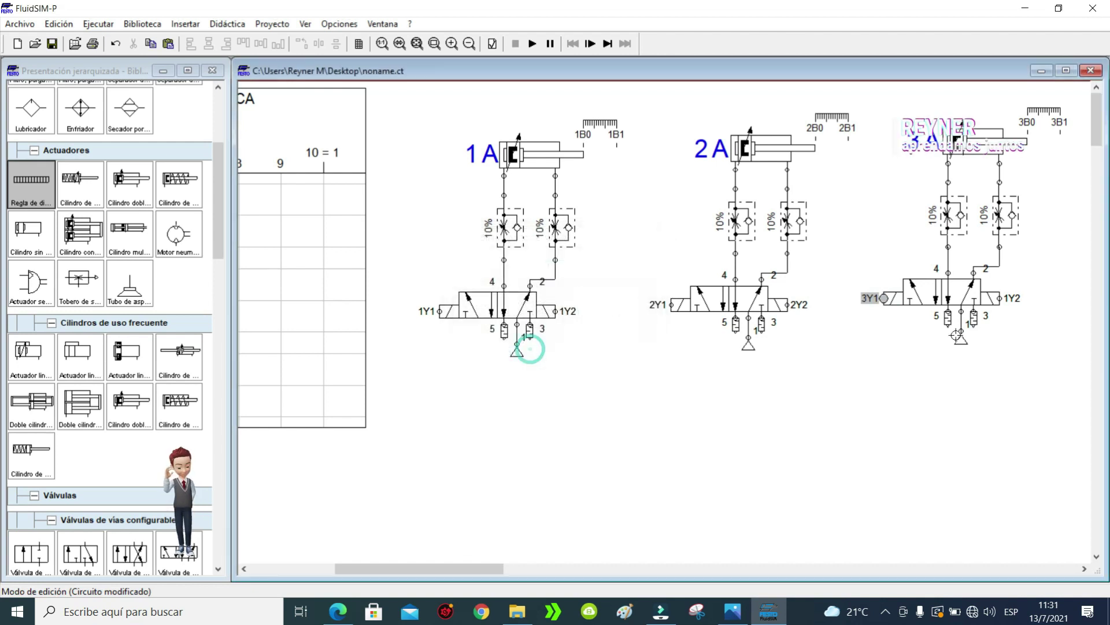
double_click(1001, 299)
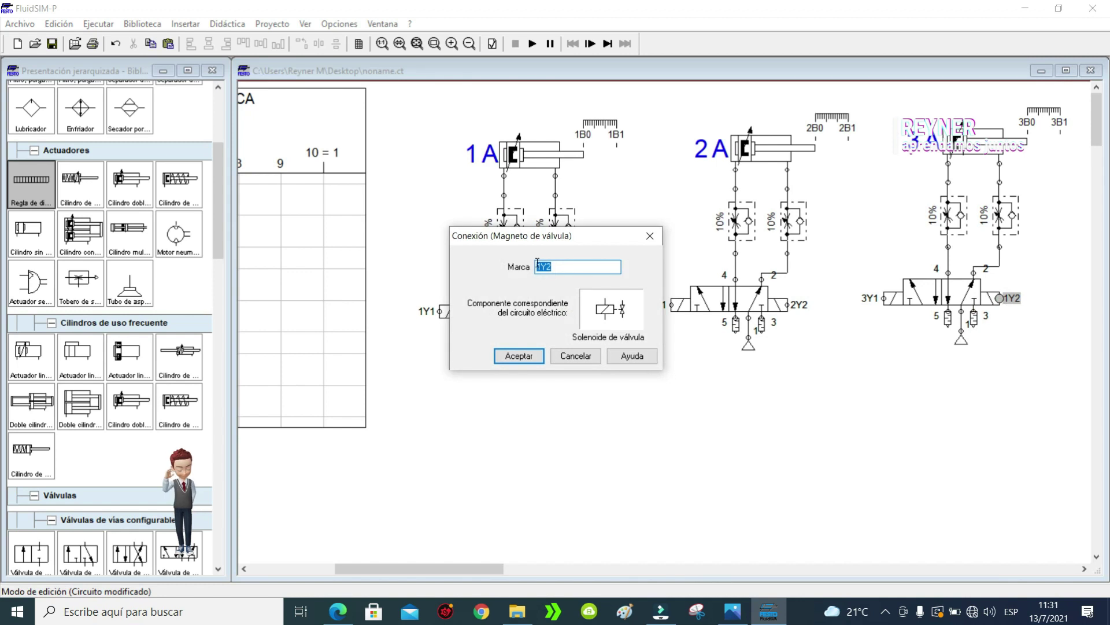
left_click(543, 354)
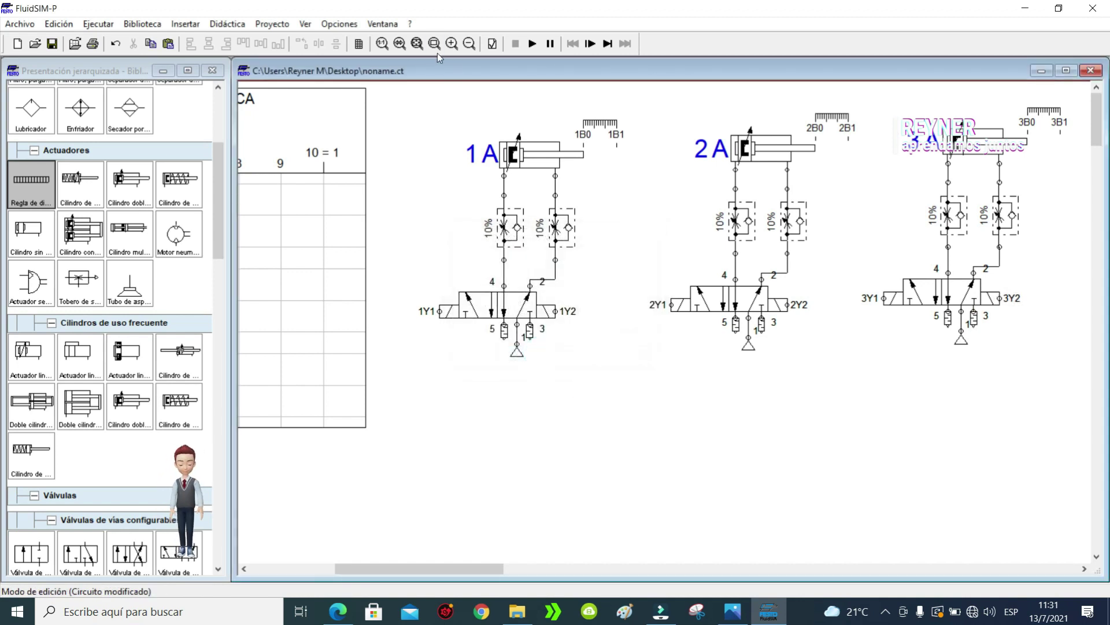
Step: Review the function diagram together with the three finished cylinder circuits
left_click(435, 44)
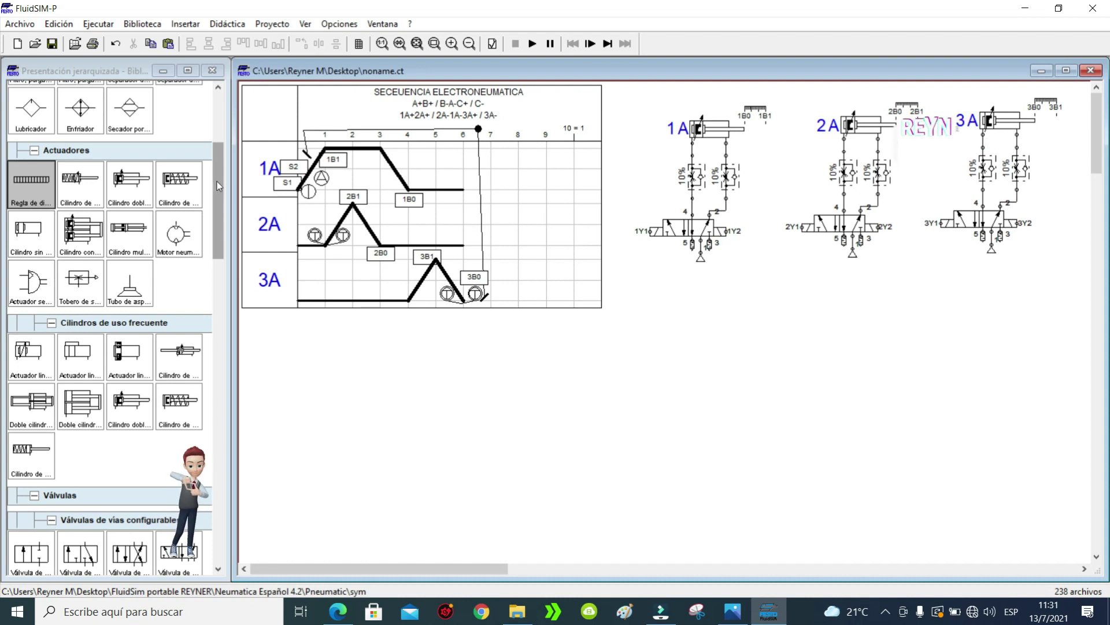
left_click_drag(218, 187, 220, 111)
left_click(455, 203)
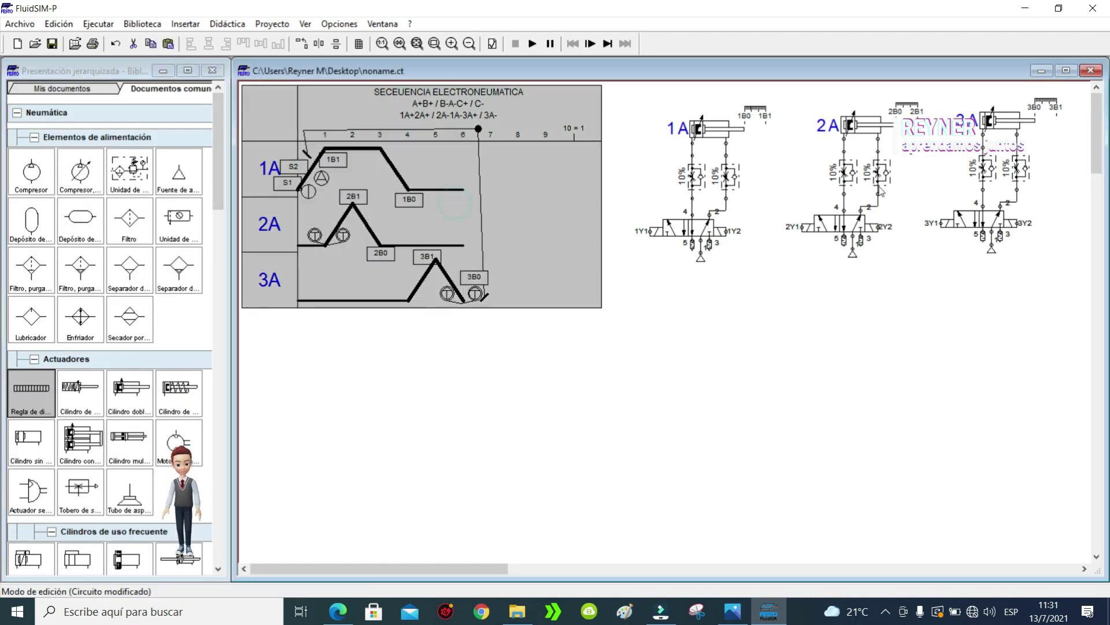
left_click_drag(991, 349, 592, 97)
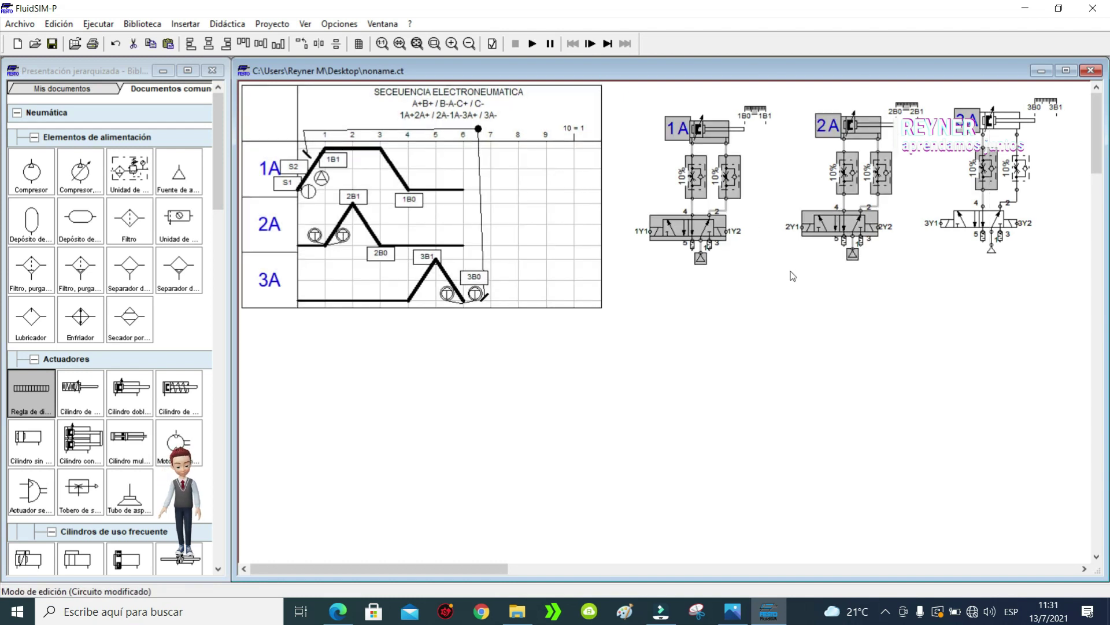
left_click(838, 372)
Step: Place a +24V source in the empty area below the function diagram and a 0V source well beneath it
left_click_drag(1098, 134, 1096, 166)
left_click_drag(218, 154, 223, 351)
left_click(35, 412)
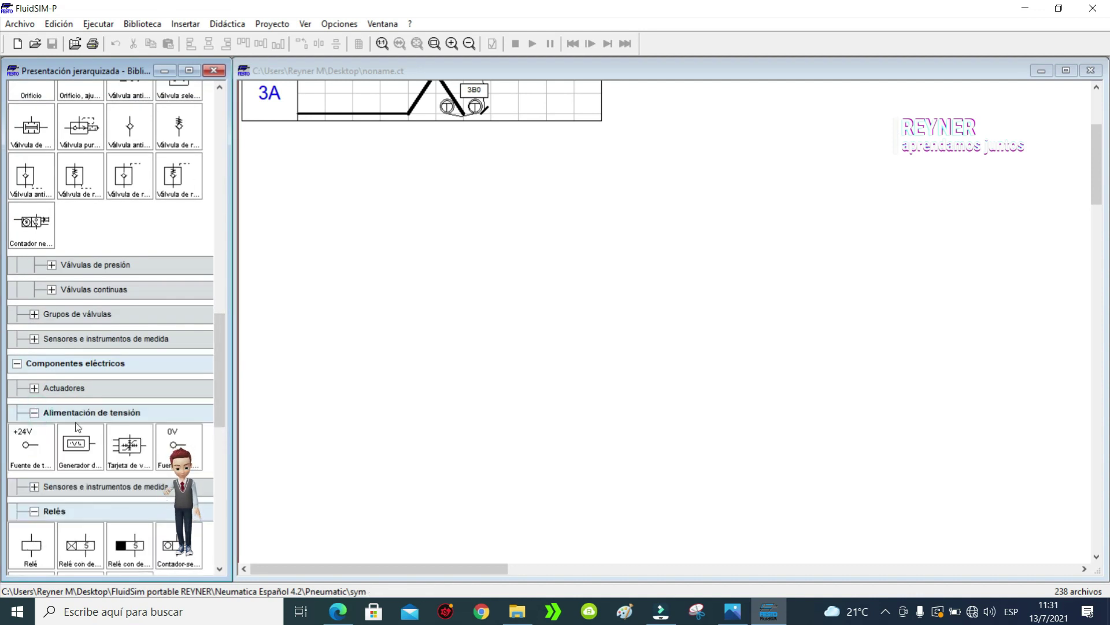
left_click_drag(29, 444, 261, 180)
left_click(257, 174)
left_click_drag(260, 181, 300, 163)
left_click_drag(179, 446, 307, 420)
Step: Place a normally closed pushbutton, a normally open pushbutton and a relay coil one above the other between the two voltage sources
left_click_drag(218, 334, 218, 414)
left_click_drag(32, 350, 313, 242)
left_click_drag(129, 347, 333, 189)
left_click_drag(317, 250, 335, 250)
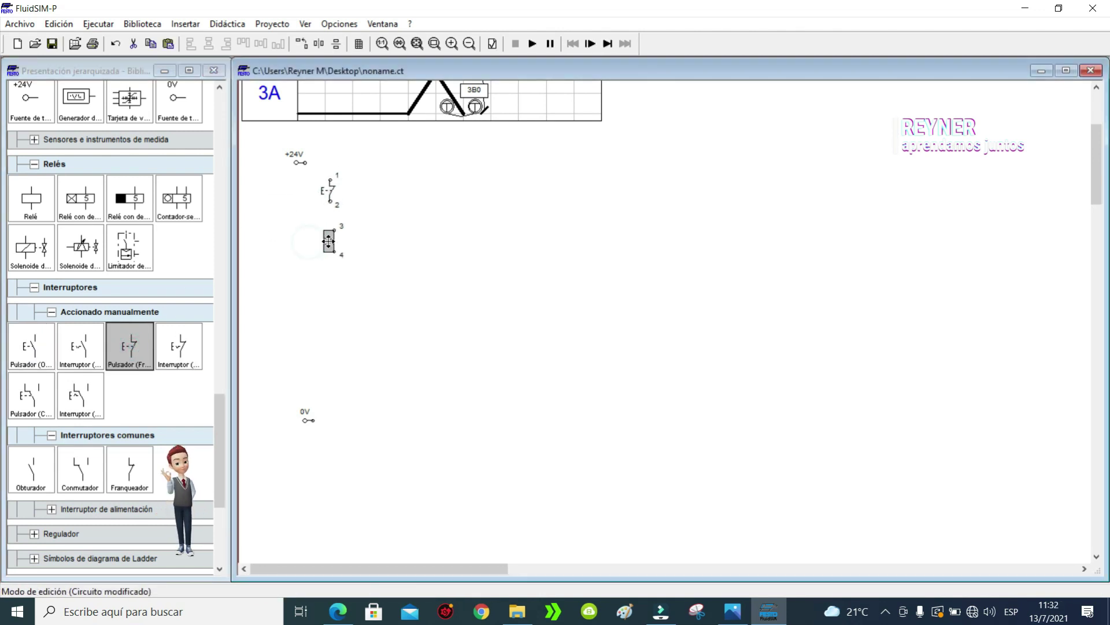
left_click_drag(31, 198, 347, 336)
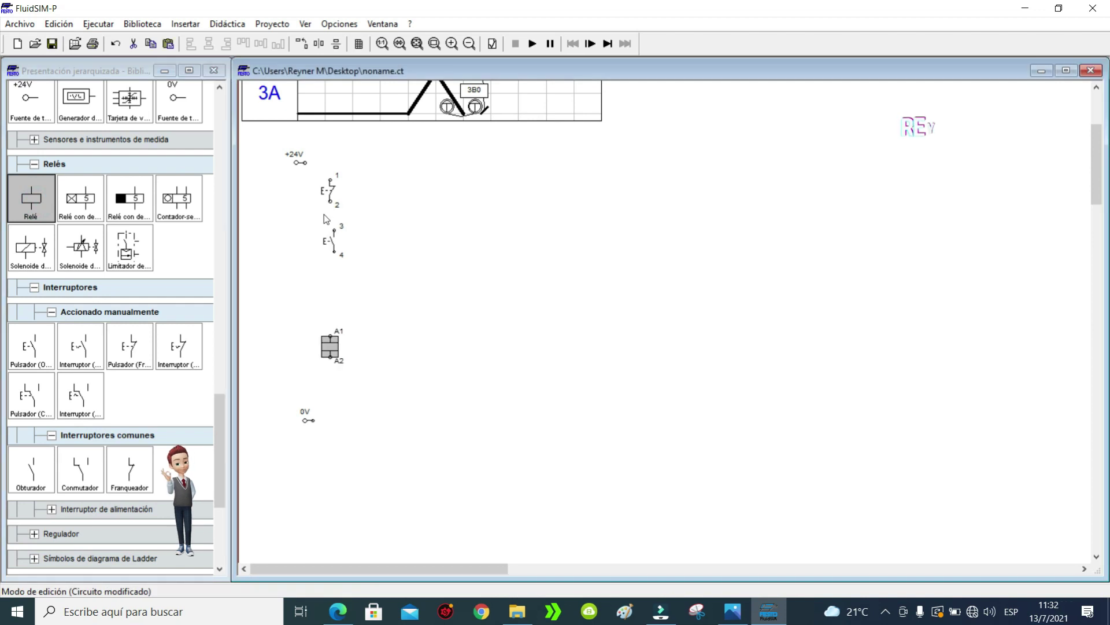
Step: Wire both pushbuttons and the relay coil in series between +24V and 0V, with a make contact parallel to the normally open pushbutton
mouse_move(330, 180)
left_mouse_down()
mouse_move(307, 169)
mouse_move(334, 230)
mouse_move(329, 247)
left_mouse_up()
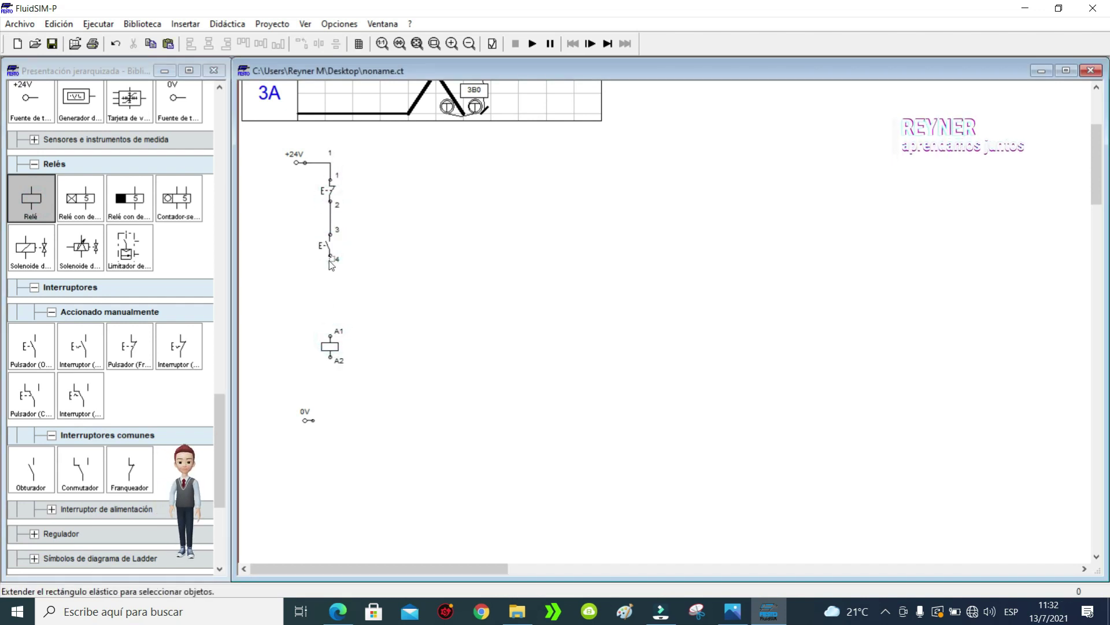
left_click_drag(331, 337, 330, 256)
left_click_drag(307, 424, 330, 365)
left_click(329, 354)
left_click(364, 294)
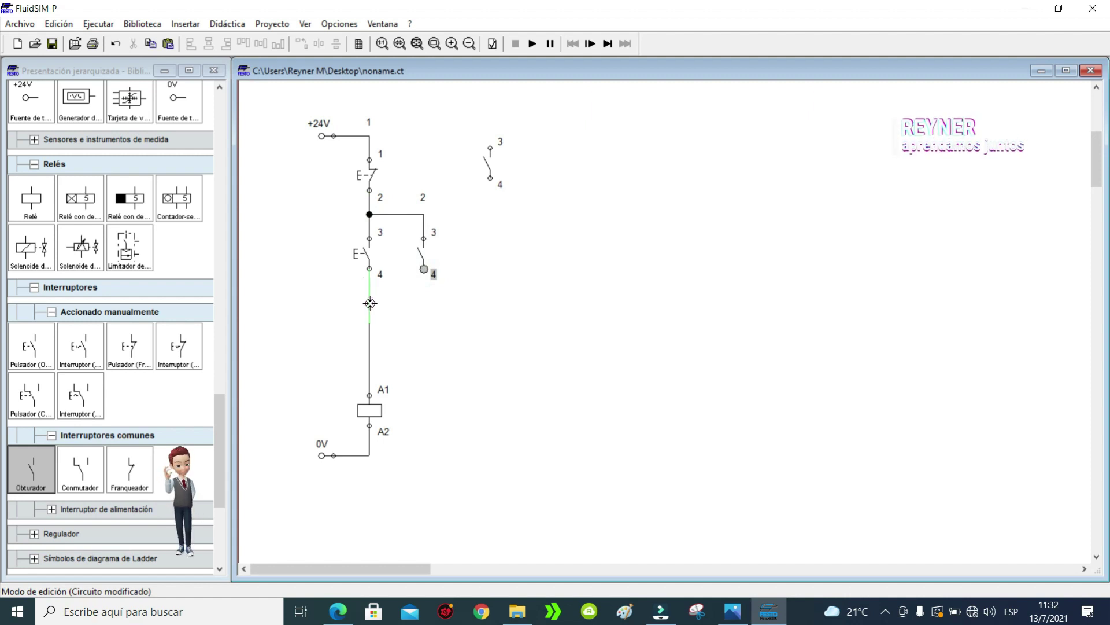
left_click_drag(289, 107, 456, 517)
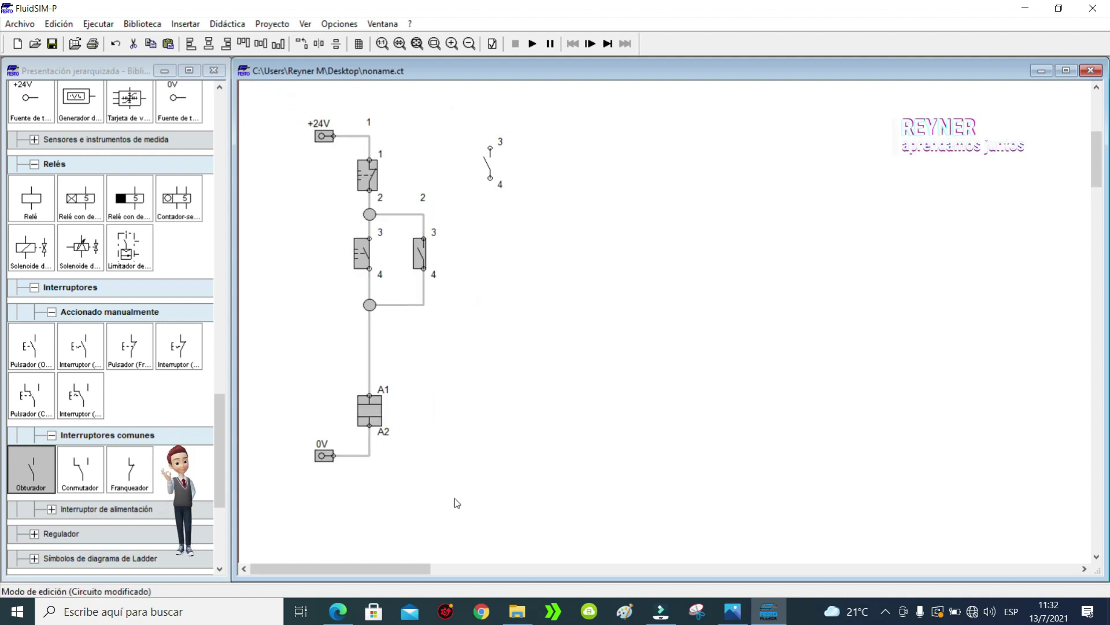
left_click(407, 151)
Step: Label the normally closed pushbutton S2 and the normally open pushbutton S1
double_click(368, 174)
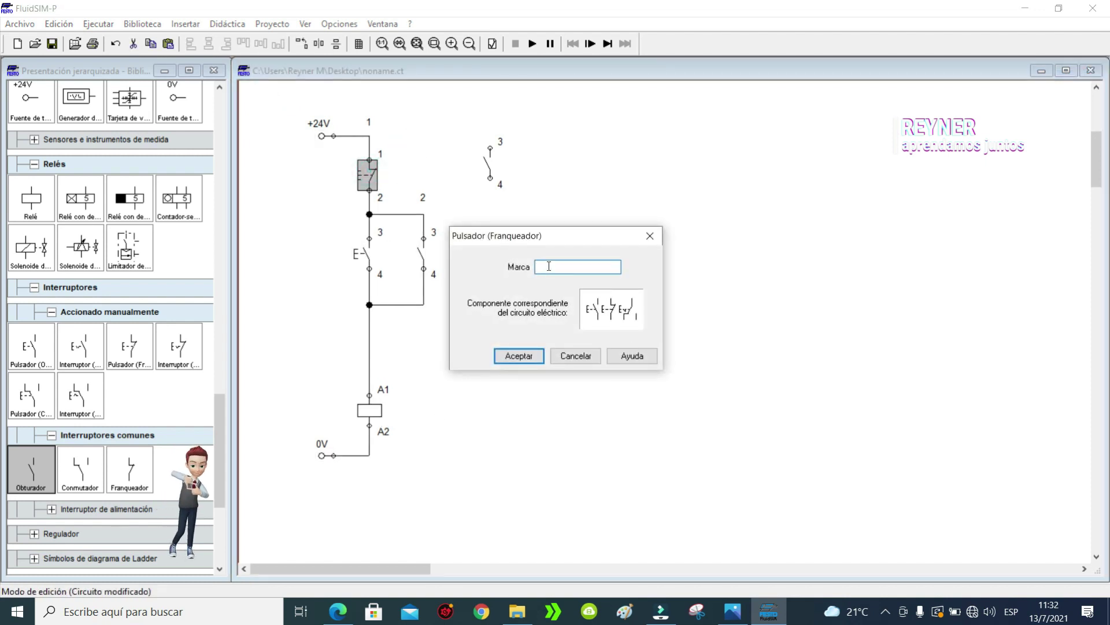
type("S2")
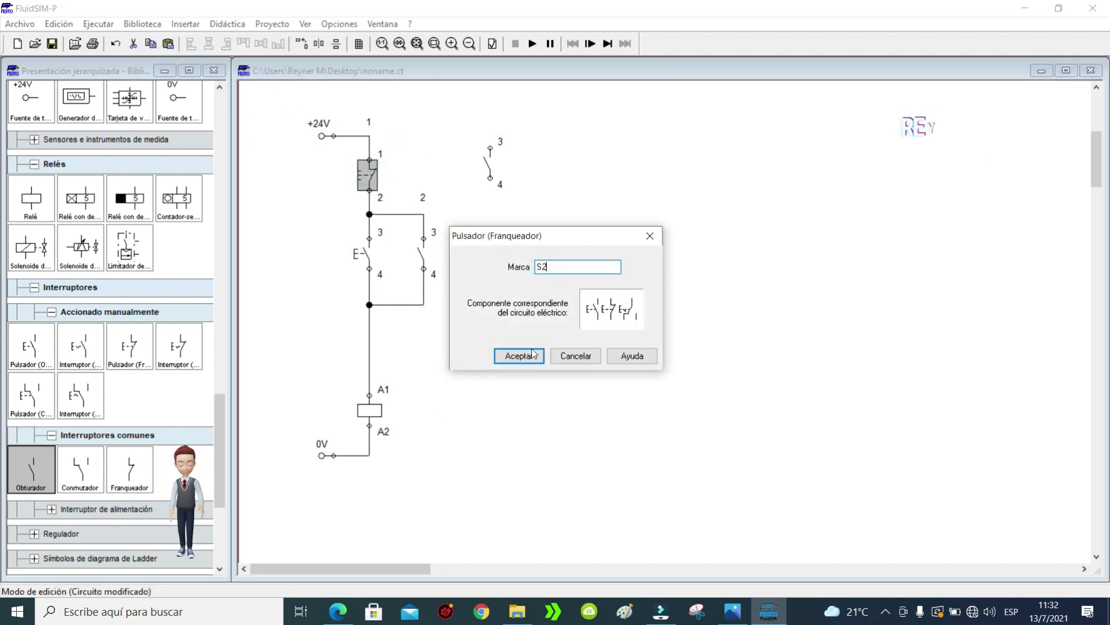
left_click(518, 355)
left_click(361, 257)
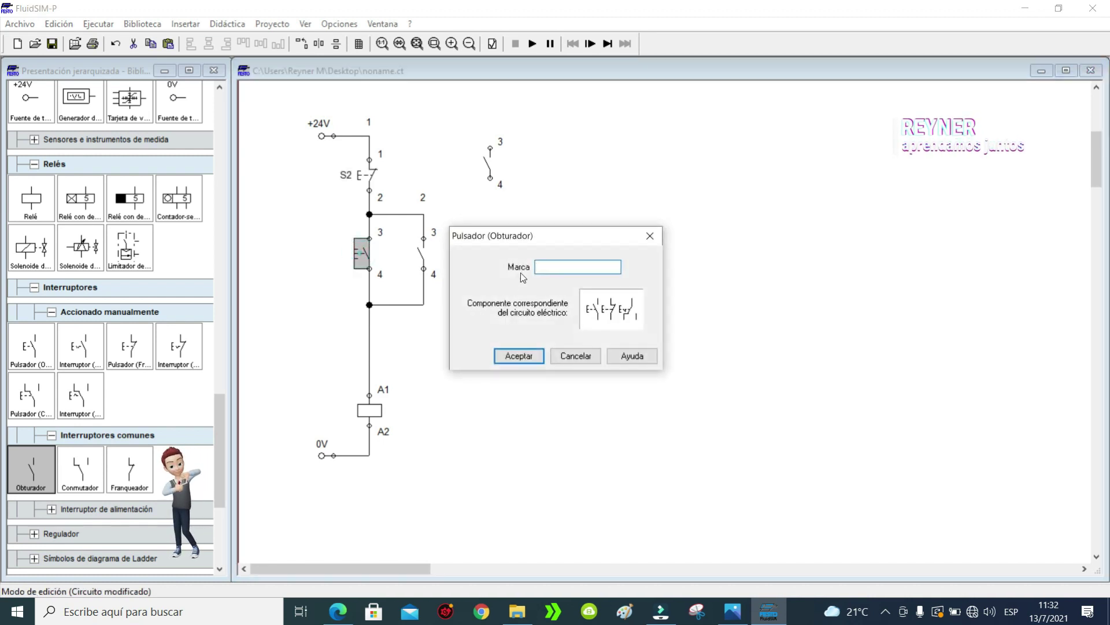
type("S1")
left_click(519, 355)
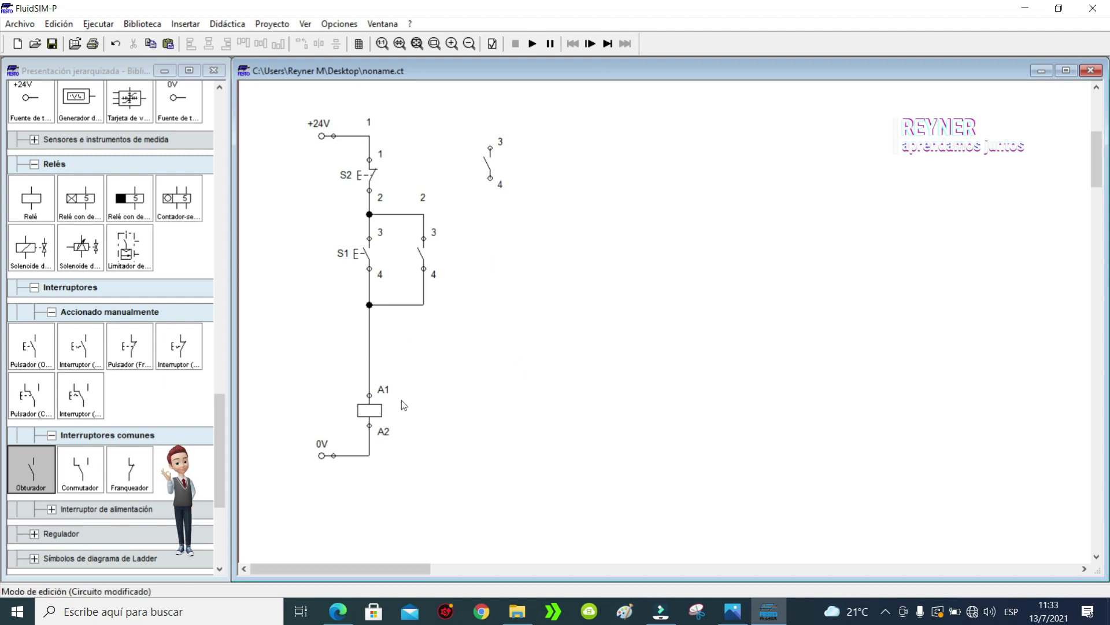
Step: Label both the relay coil and the holding contact beside S1 as K1
double_click(370, 410)
type("K1")
left_click(516, 353)
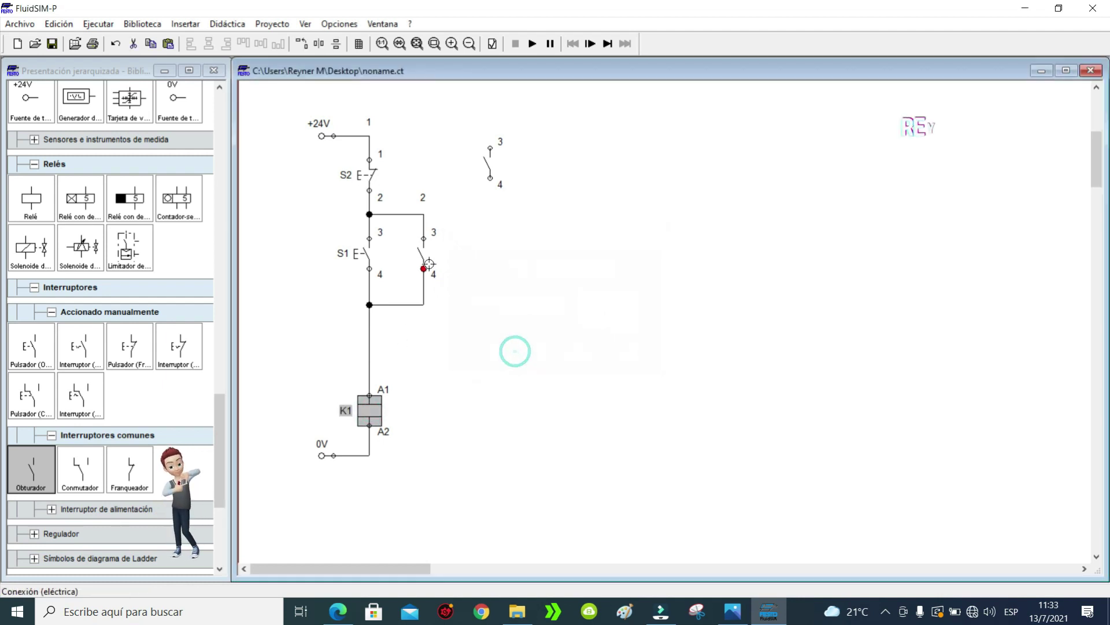
double_click(426, 261)
type("K1")
left_click(546, 434)
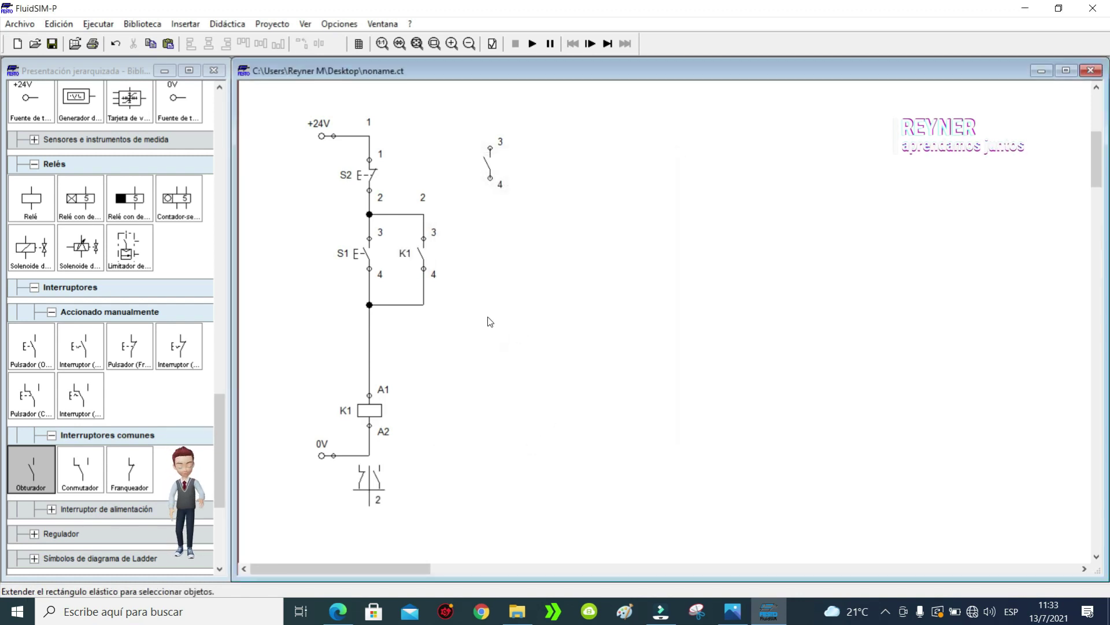
left_click(546, 328)
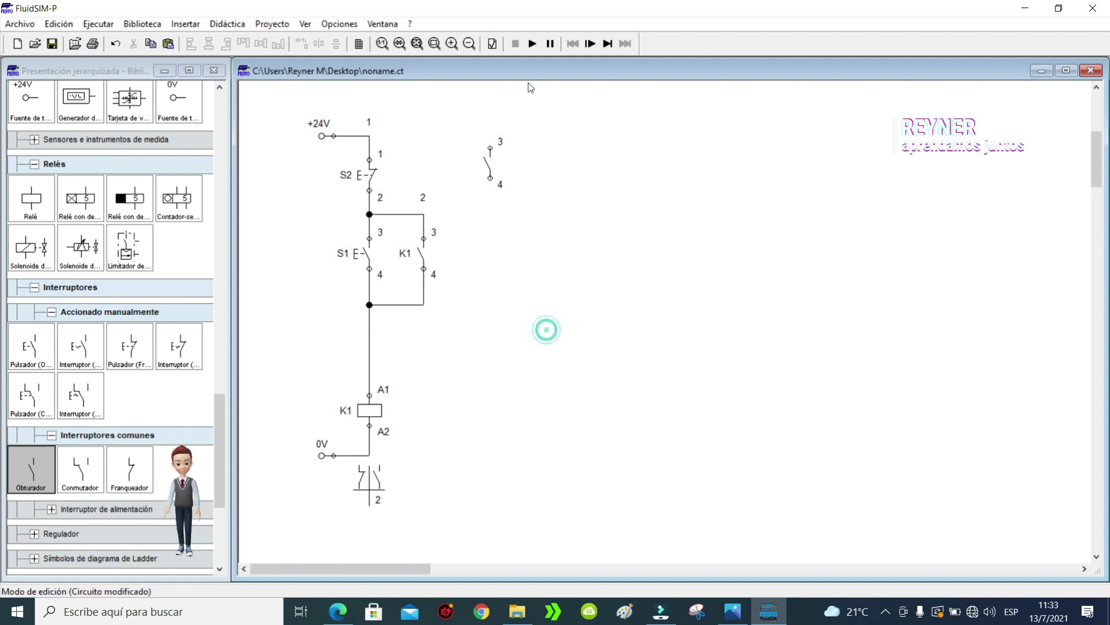
Step: Lower the loose make contact slightly, add another make contact beneath it, and place two more side by side to the right
left_click_drag(223, 428, 225, 444)
left_click_drag(494, 167, 494, 198)
left_click(556, 194)
left_click_drag(31, 399, 505, 273)
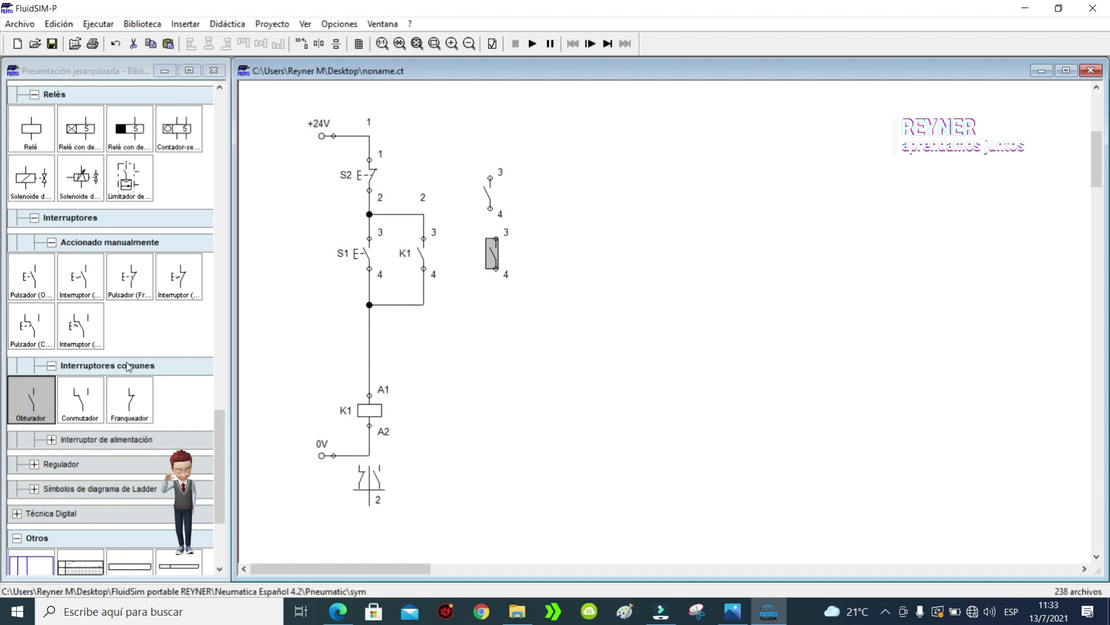
left_click(34, 406)
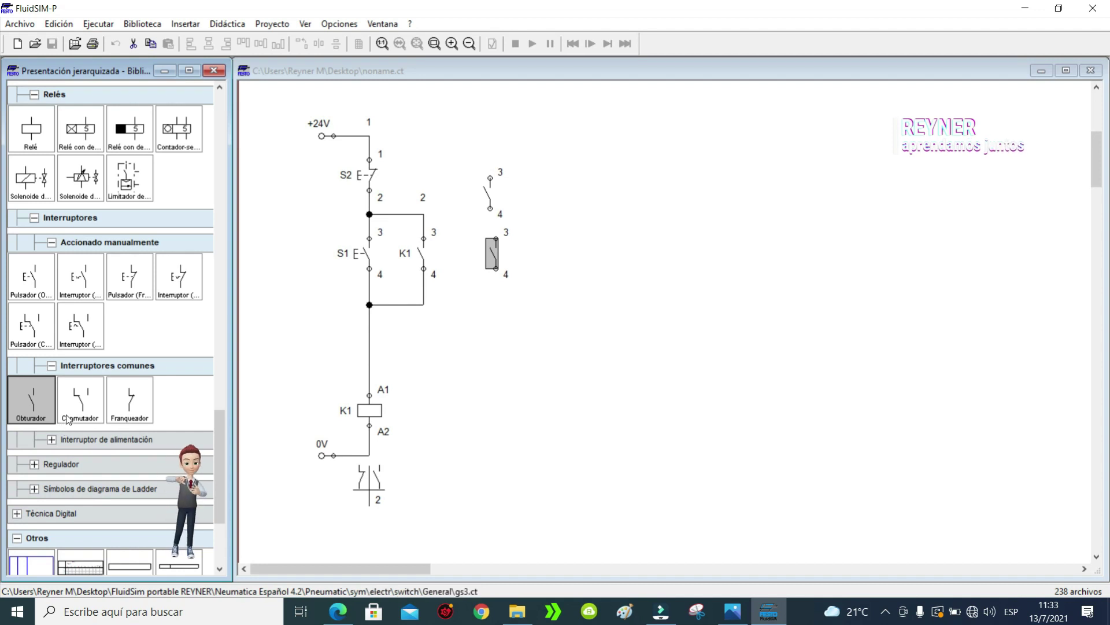
left_click_drag(41, 405, 595, 208)
left_click_drag(52, 399, 637, 211)
Step: Place a break contact and a relay coil below the two stacked make contacts, and a valve solenoid below the contacts to the right
left_click_drag(135, 400, 498, 368)
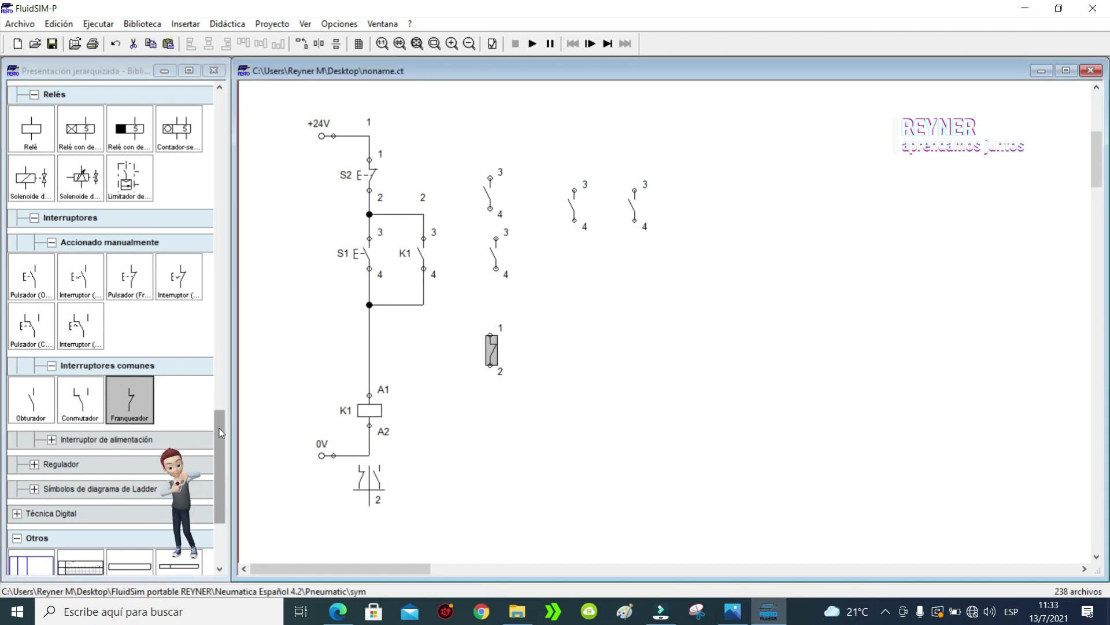
left_click_drag(222, 433, 221, 401)
left_click_drag(30, 260, 502, 424)
left_click(581, 387)
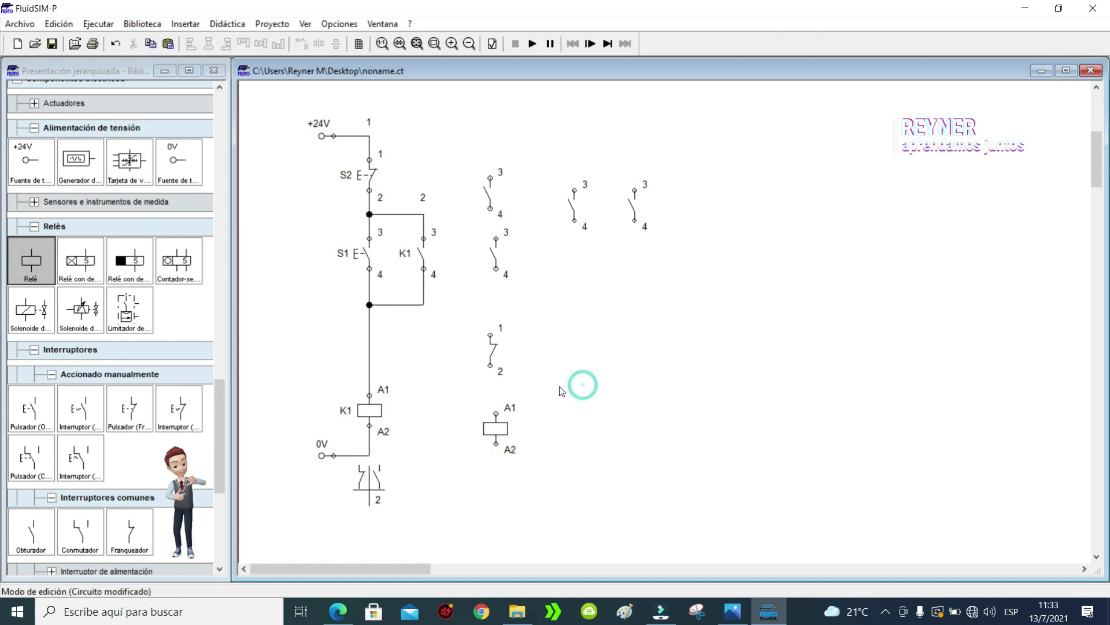
left_click_drag(32, 324, 643, 417)
left_click(691, 309)
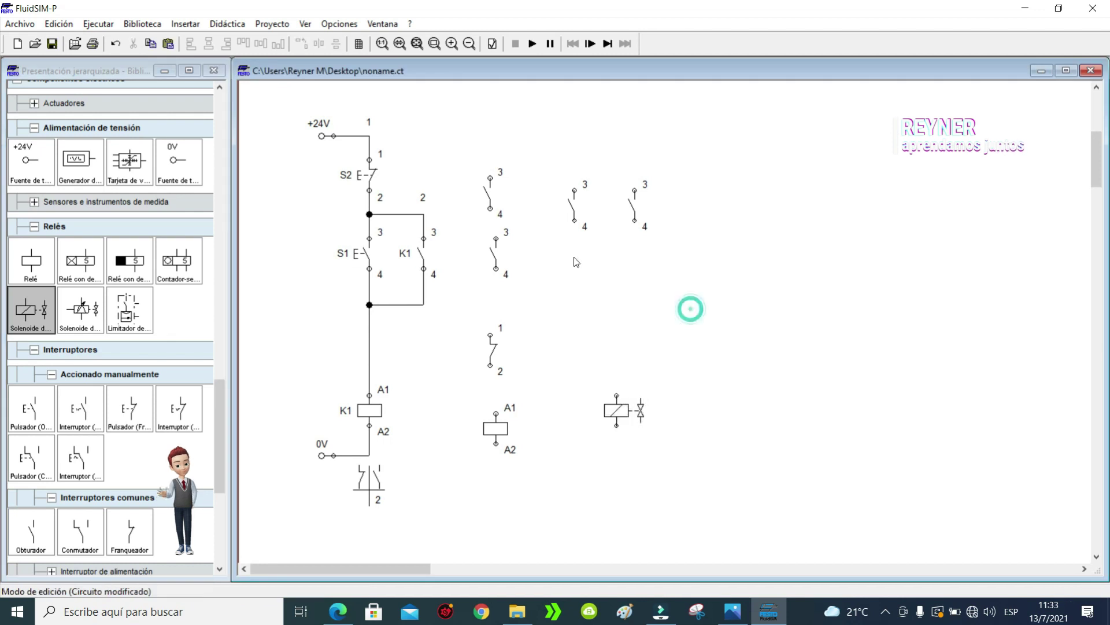
Step: Wire the two stacked make contacts, the break contact and the relay coil in series as one vertical branch
left_click_drag(491, 210, 497, 232)
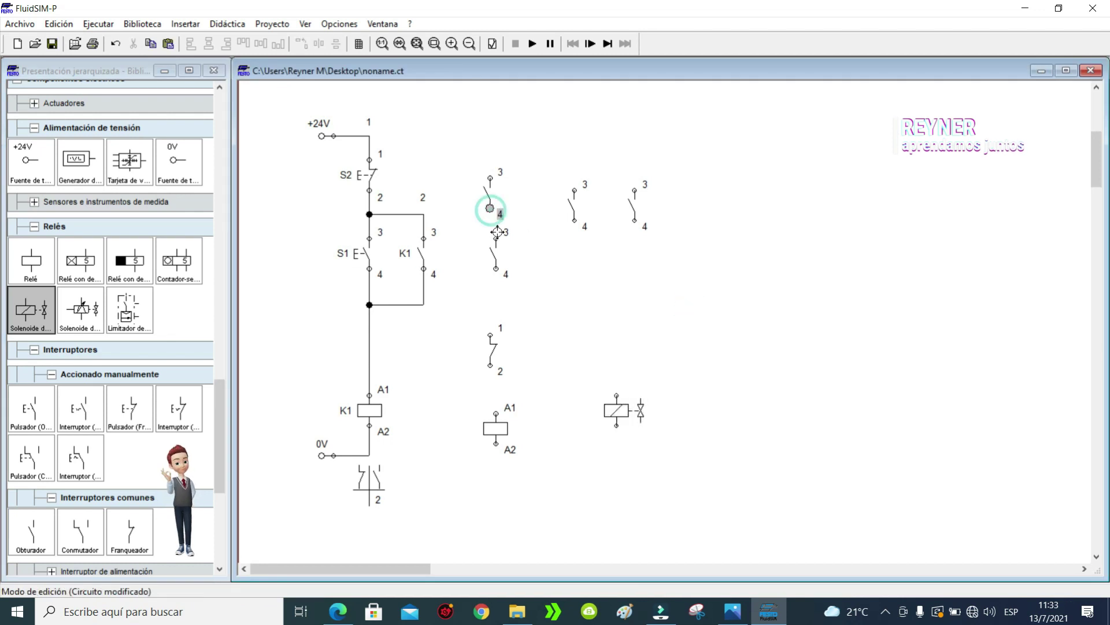
left_click(496, 269)
left_click_drag(492, 253, 487, 260)
left_click(546, 289)
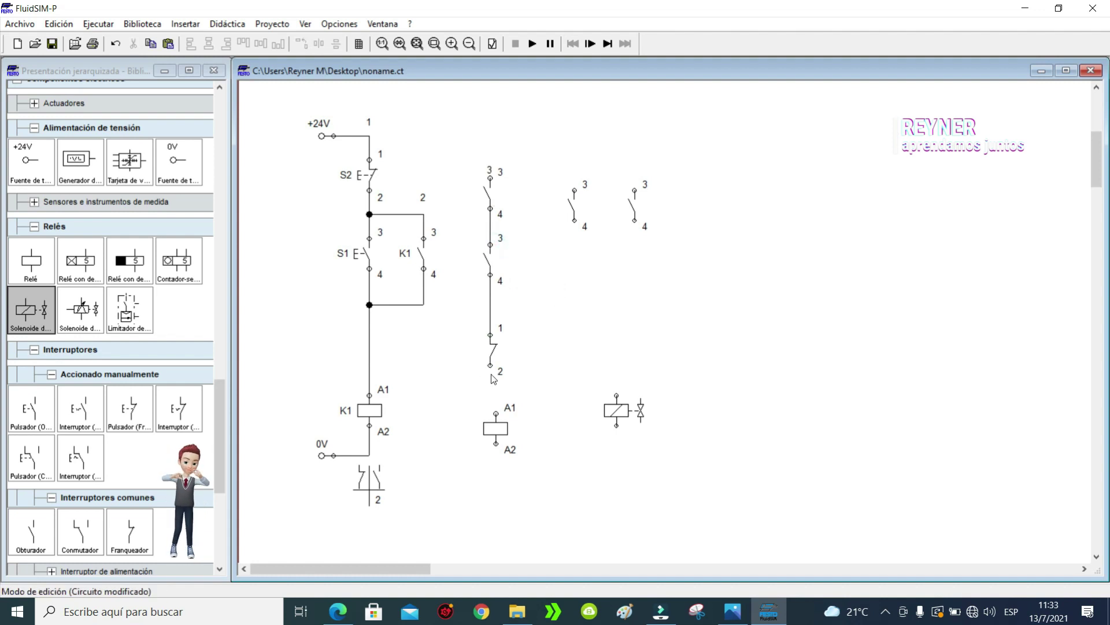
mouse_move(497, 410)
left_mouse_down()
mouse_move(487, 420)
mouse_move(483, 407)
left_mouse_up()
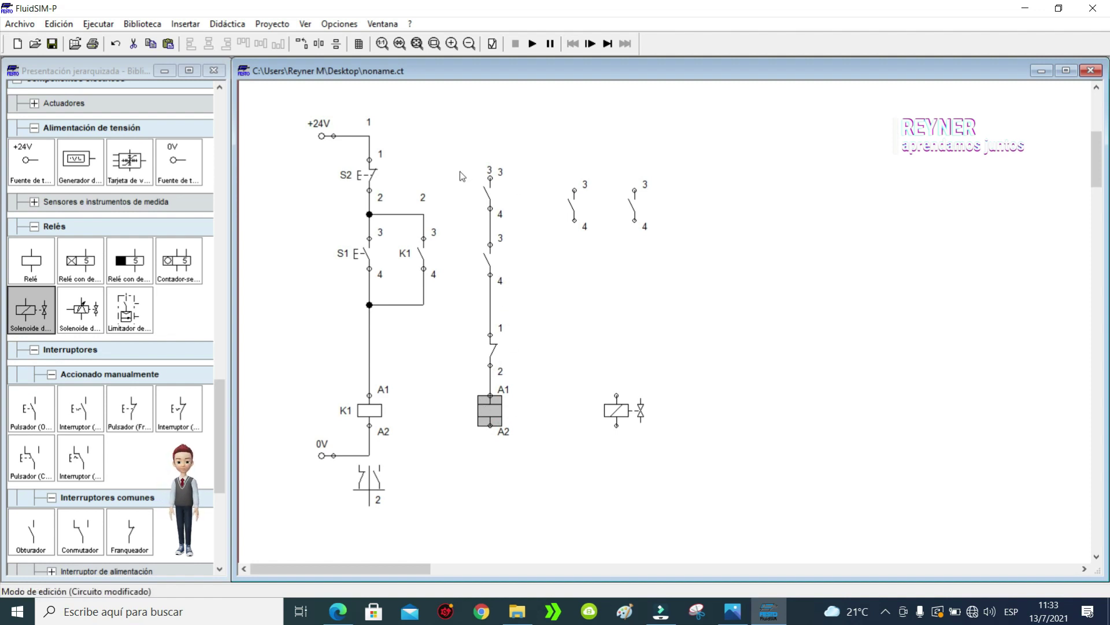
Step: Move the two make contacts and the break contact of the new relay branch upwards, closing up their spacing
left_click_drag(490, 191, 487, 164)
left_click_drag(497, 267, 492, 240)
left_click(532, 256)
left_click_drag(492, 348, 490, 294)
left_click(570, 310)
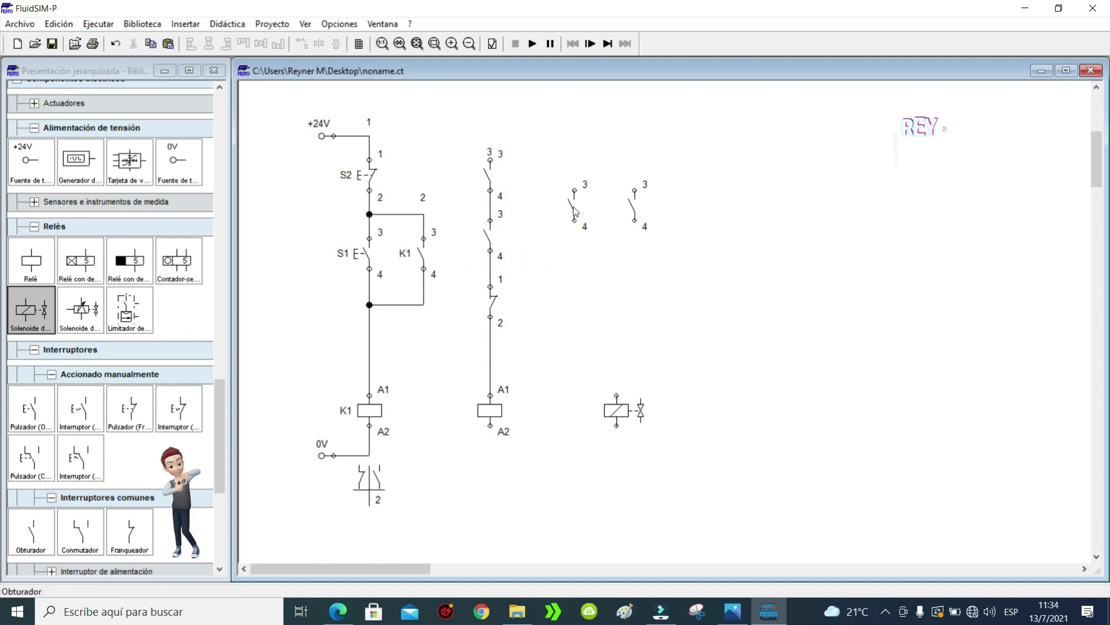
Step: Connect one loose make contact beside the branch to the line above the break contact, and wire the other to the valve solenoid
left_click_drag(574, 204, 538, 203)
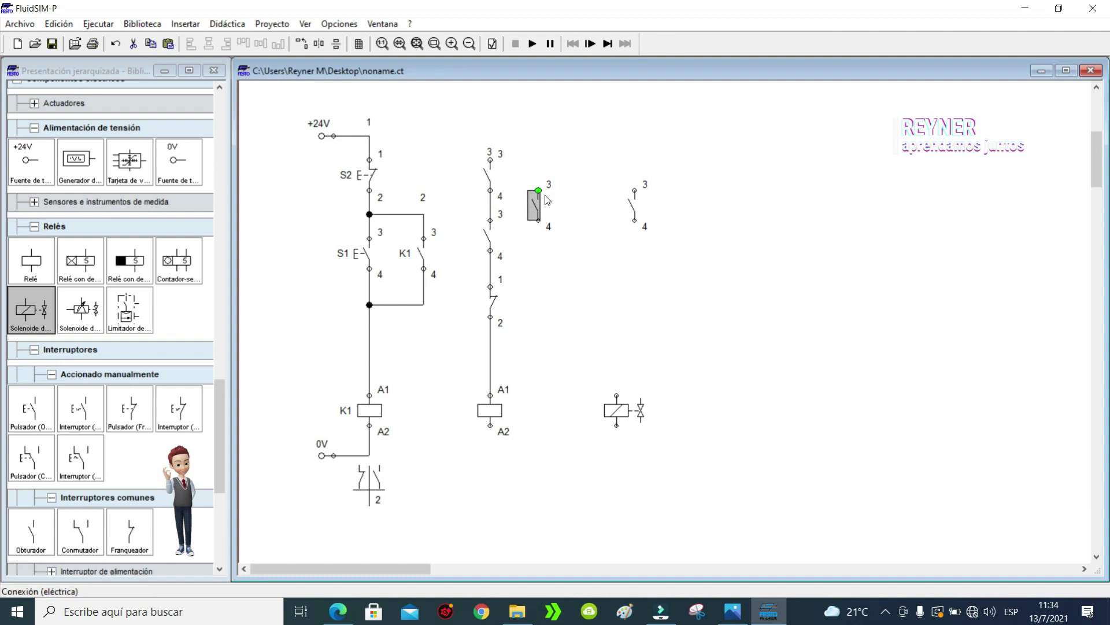
left_click(541, 185)
left_click(538, 220)
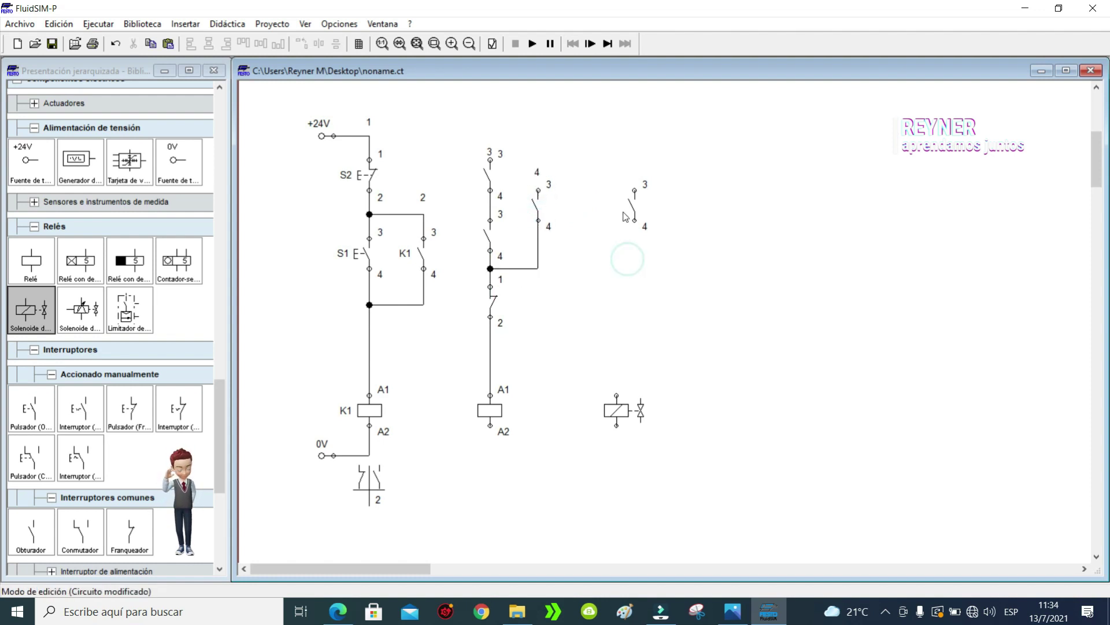
left_click_drag(629, 205, 572, 395)
left_click(645, 216)
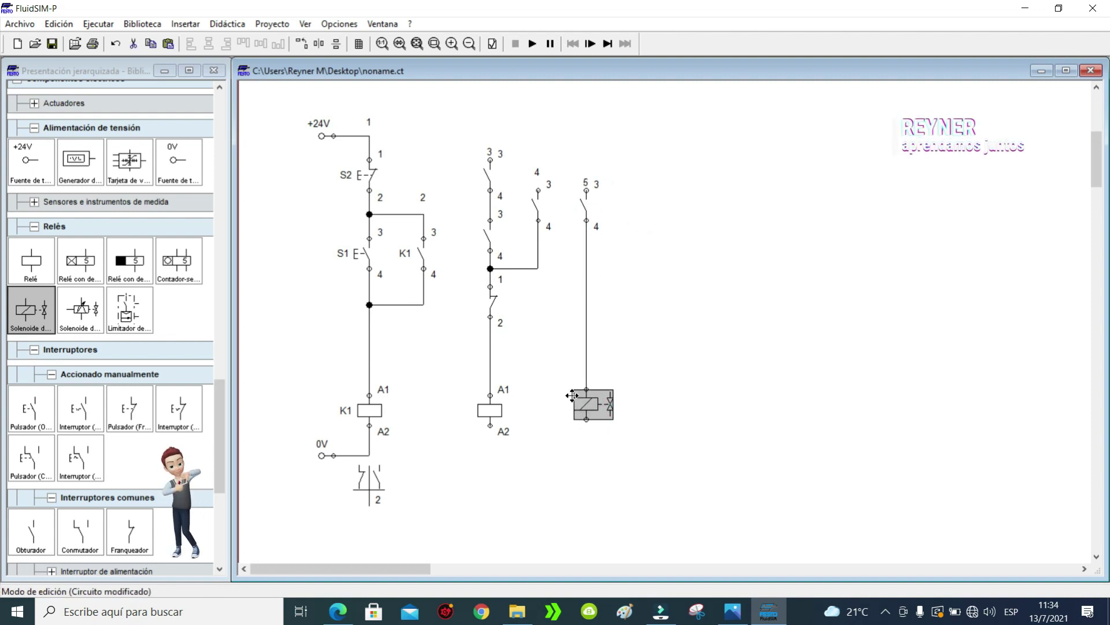
left_click(720, 341)
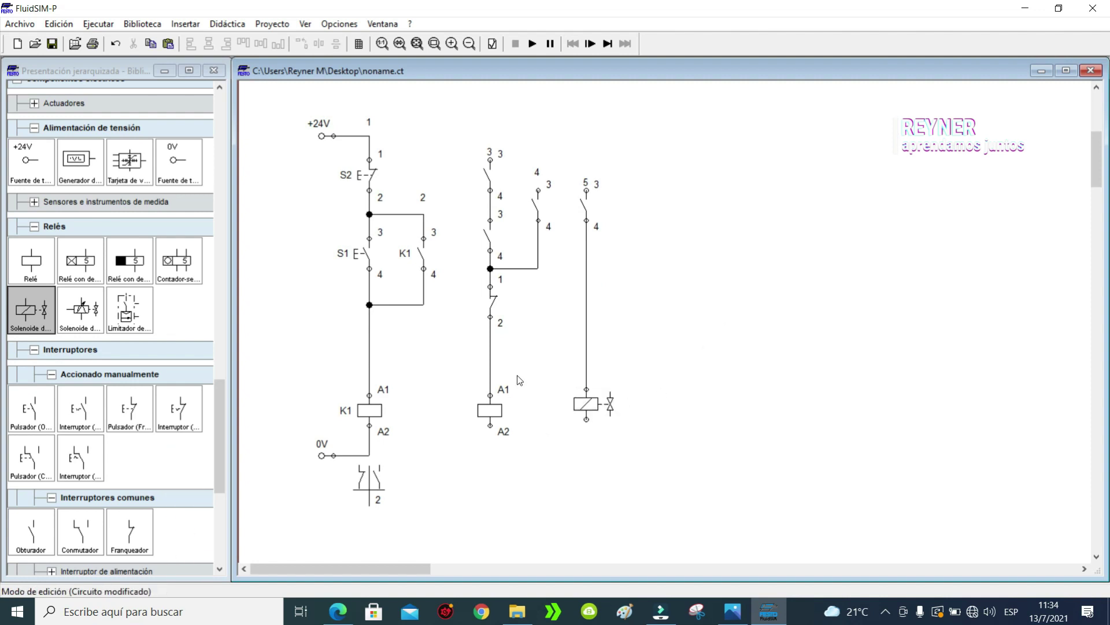
Step: Copy the relay branch with its holding contact and solenoid branch, and place five copies in a row beside the original
left_click_drag(455, 101, 709, 501)
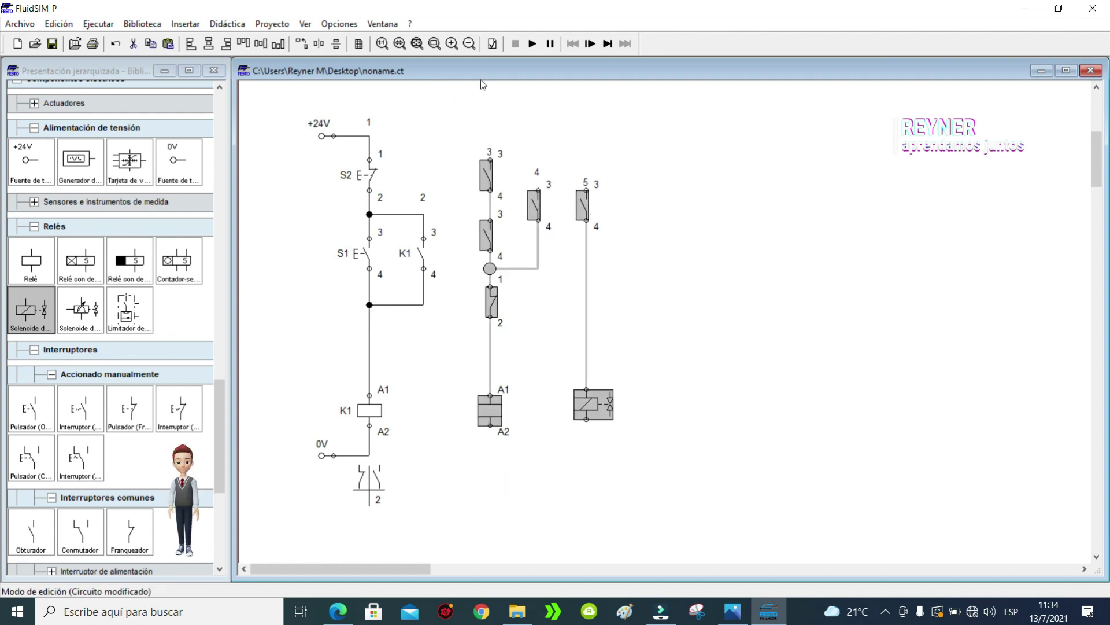
left_click(417, 44)
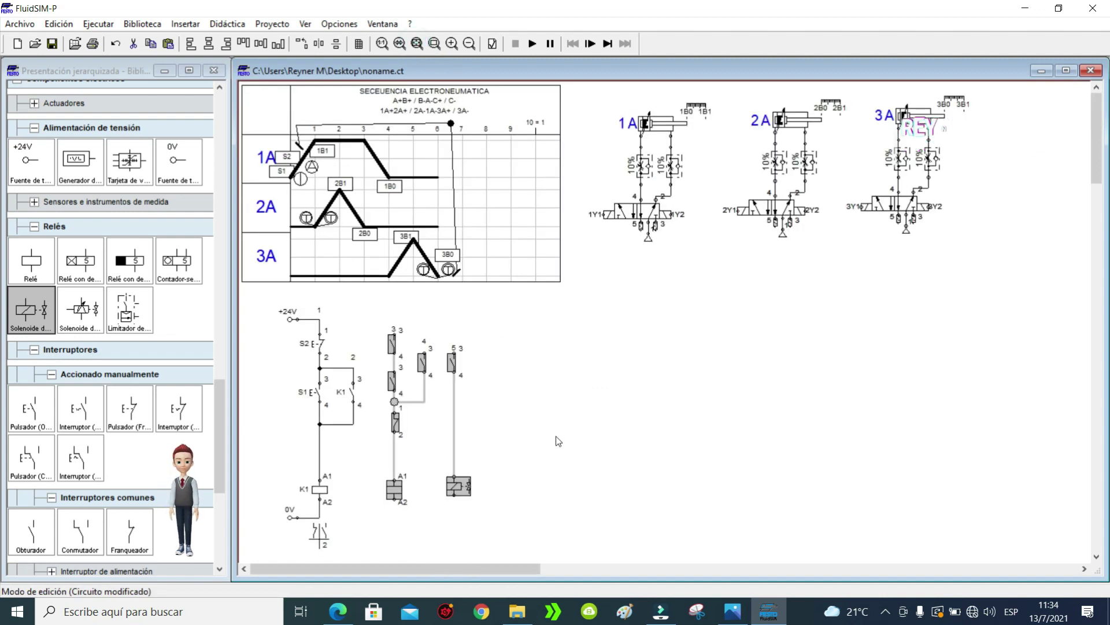
key("ctrl+v")
left_click_drag(712, 420, 562, 487)
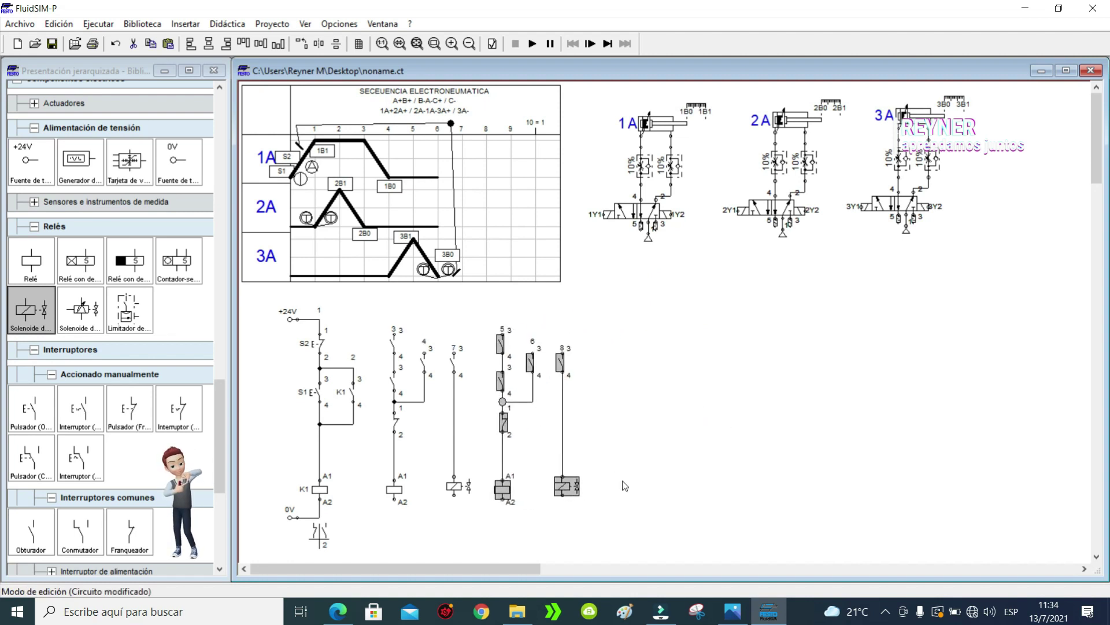
key("ctrl+v")
left_click_drag(651, 432, 613, 489)
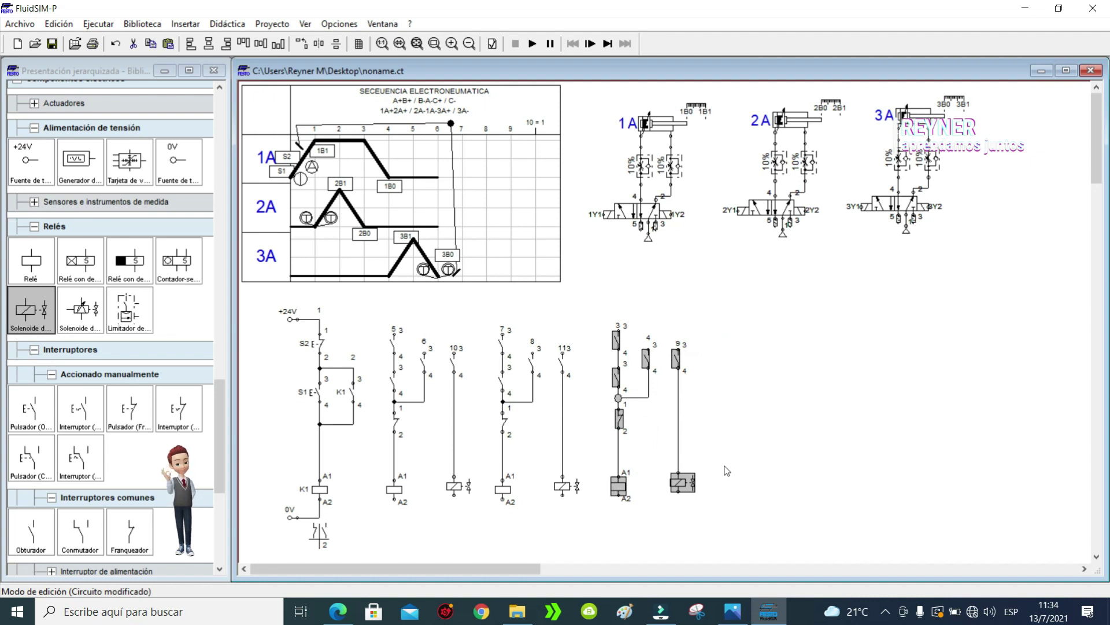
key("ctrl+v")
left_click_drag(726, 439, 789, 479)
key("ctrl+v")
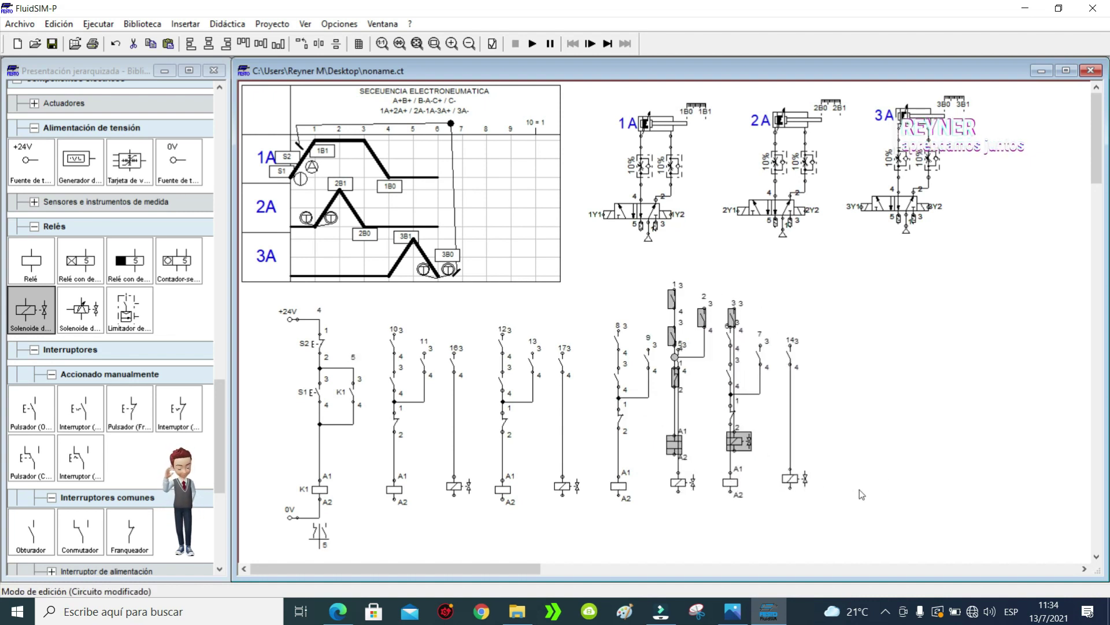
left_click_drag(845, 478, 845, 482)
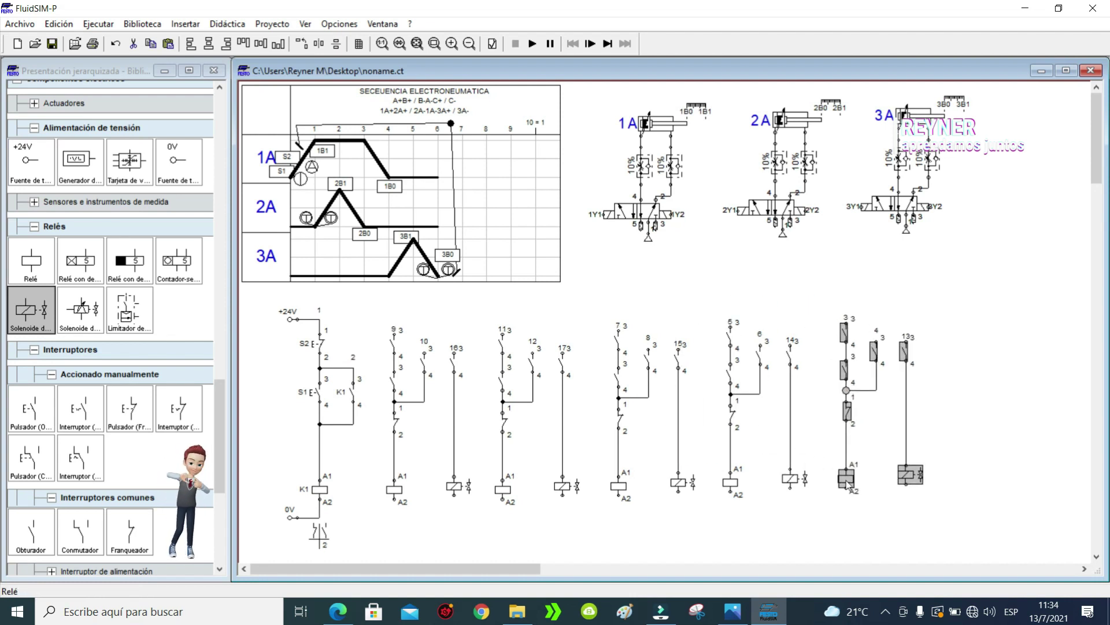
key("ctrl+v")
left_click_drag(684, 452, 957, 474)
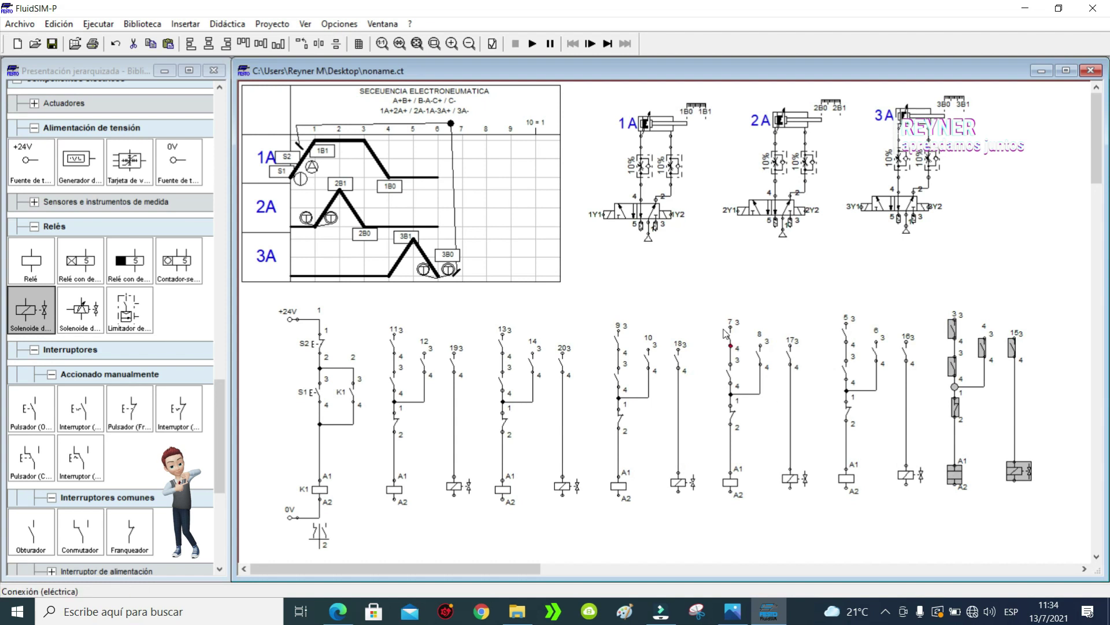
left_click(699, 286)
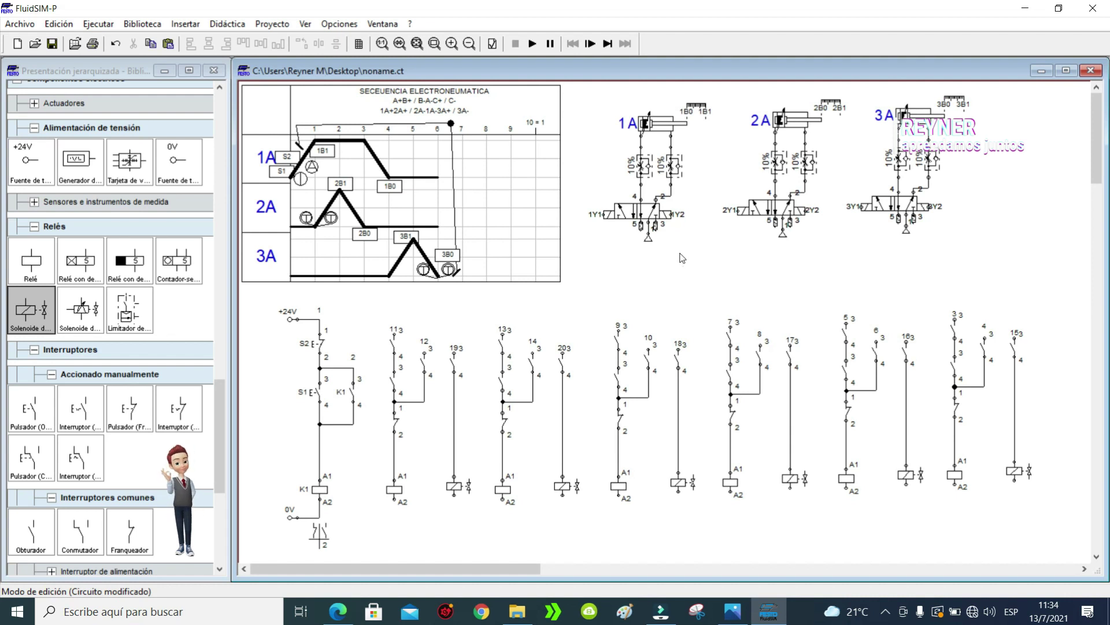
Step: Connect the first relay branch to the +24V line, and its relay coil and valve solenoid to the 0V line
left_click(434, 44)
left_click_drag(525, 553, 237, 292)
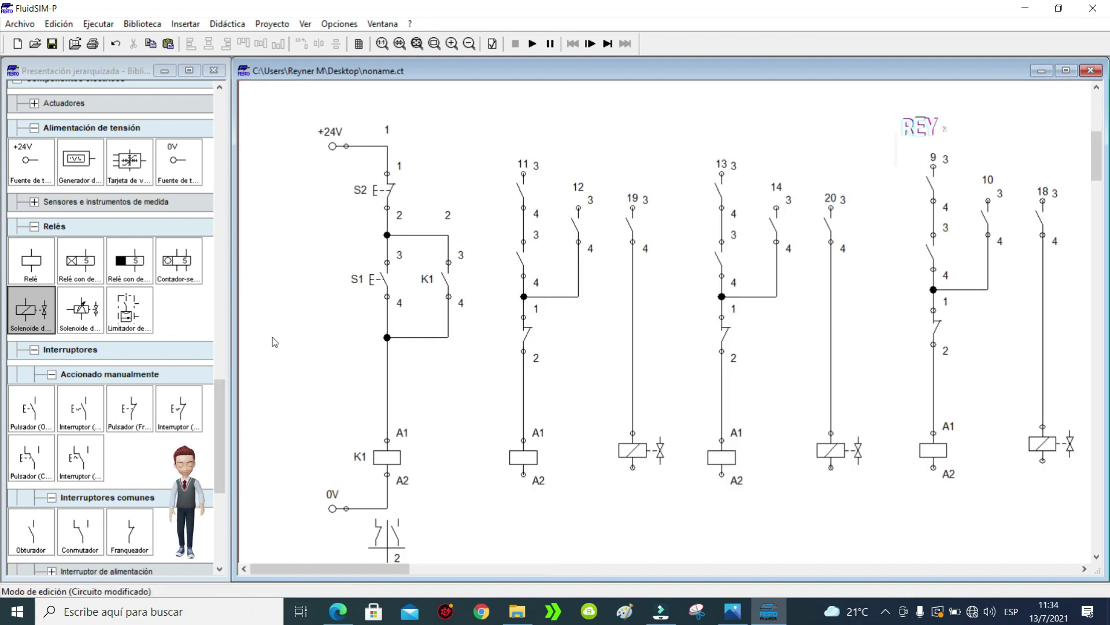
left_click(524, 174)
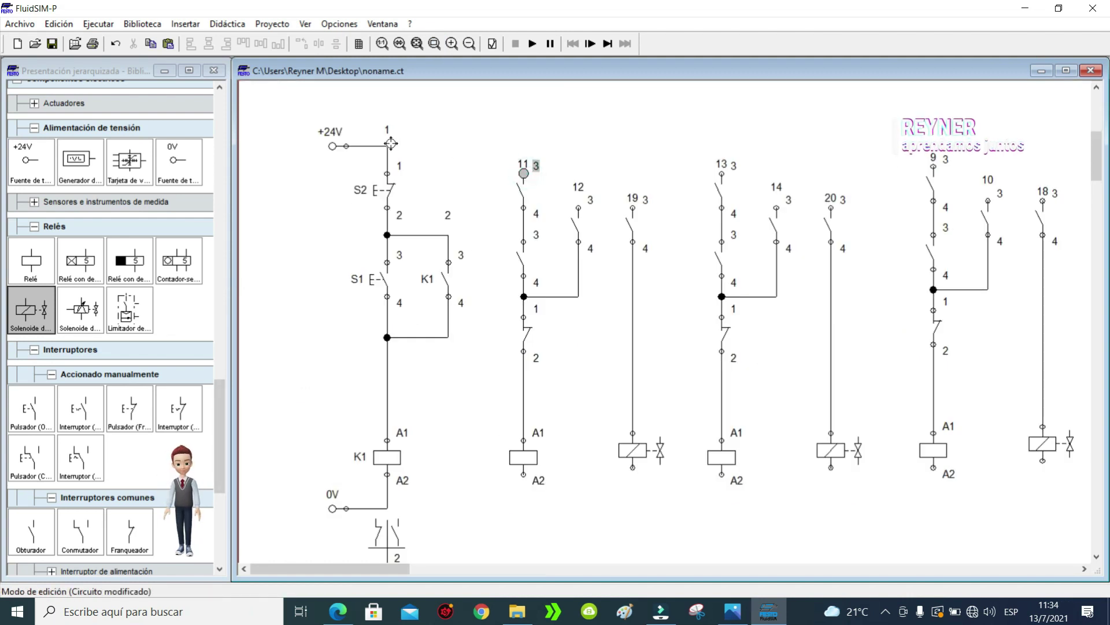
left_click_drag(388, 145, 388, 145)
left_click_drag(523, 474, 388, 507)
left_click(632, 467)
left_click_drag(529, 505, 524, 507)
Step: Connect the first group's holding contact and solenoid contact to the +24V line
left_click_drag(579, 207, 520, 146)
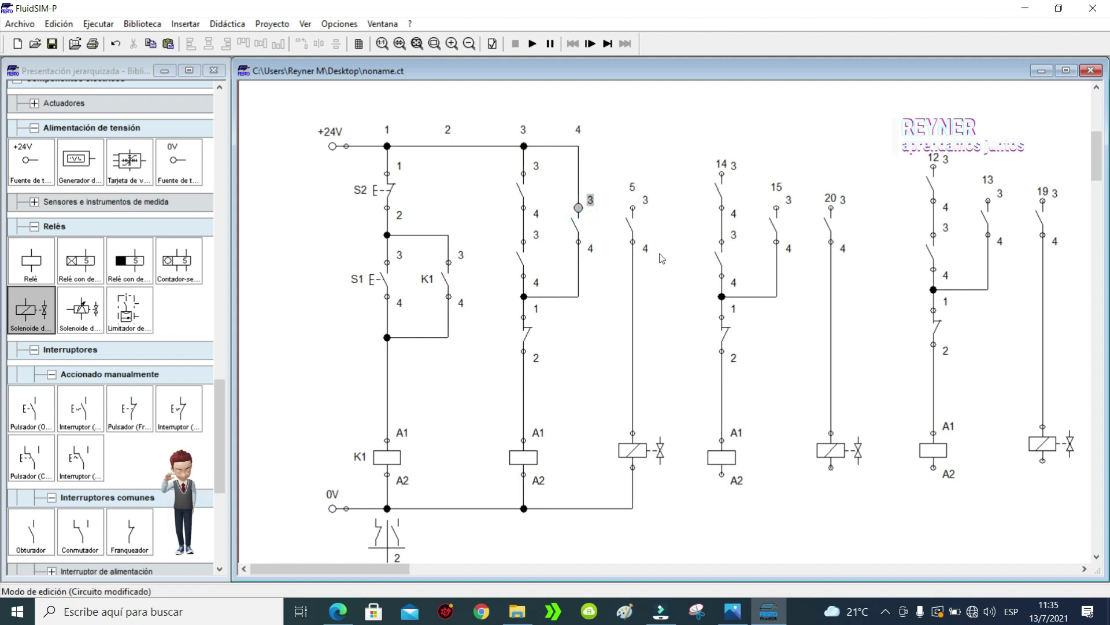
left_click_drag(633, 207, 578, 146)
left_click(676, 134)
Step: Review the first relay and solenoid group against the function diagram and the three cylinder circuits
left_click_drag(488, 110, 671, 571)
left_click_drag(1091, 206, 1091, 167)
left_click(608, 322)
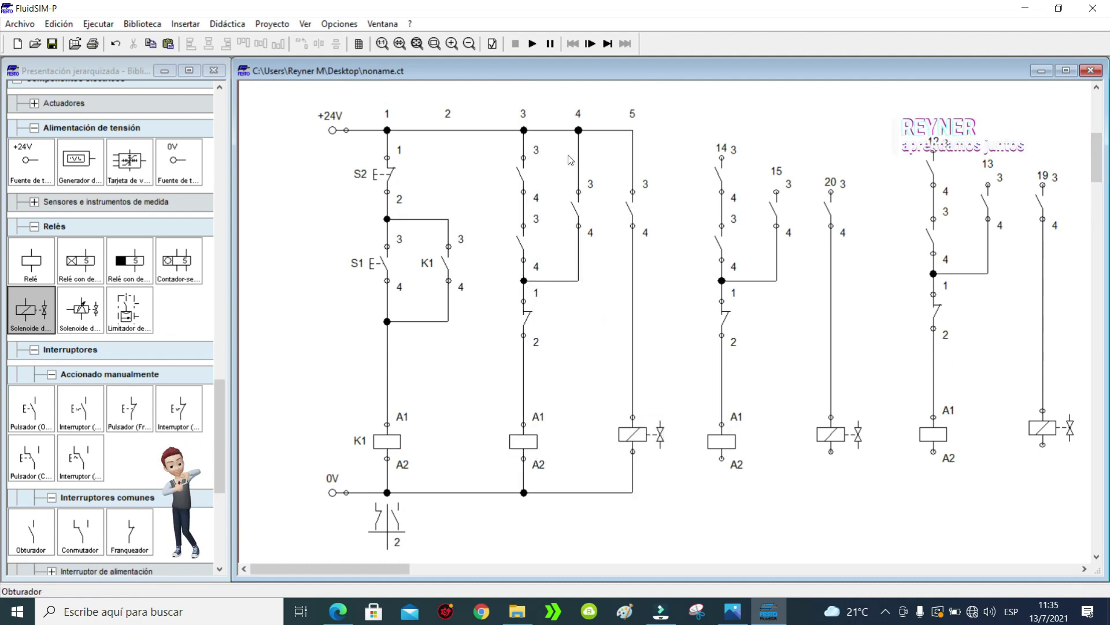
left_click_drag(1099, 151, 1099, 111)
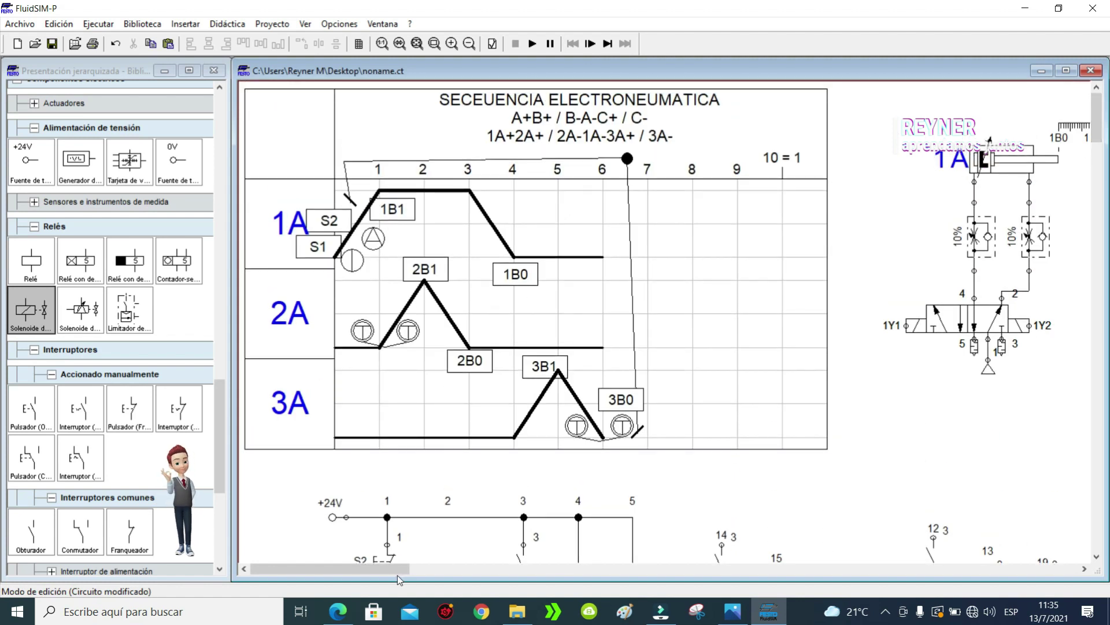
left_click_drag(388, 578, 502, 560)
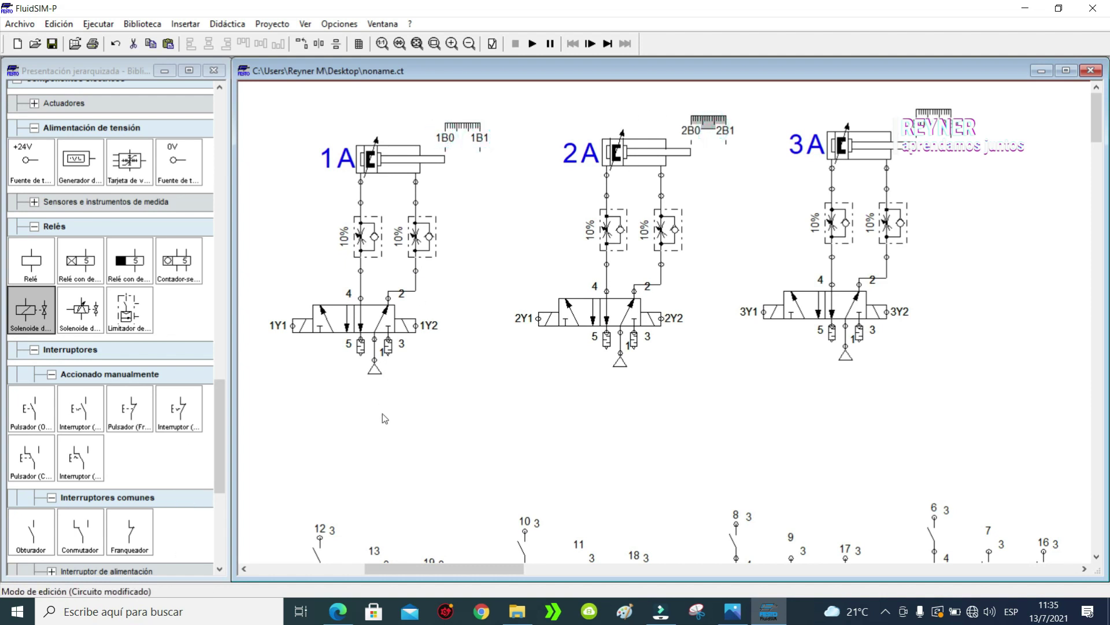
left_click_drag(426, 568, 311, 564)
left_click(396, 215)
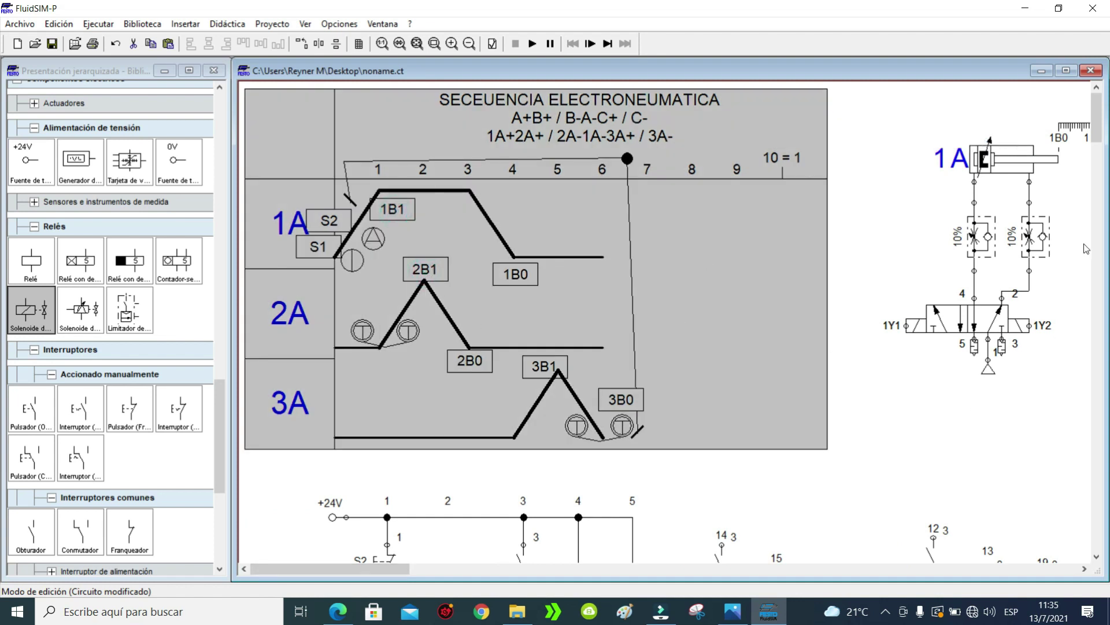
left_click_drag(1101, 131, 1100, 172)
left_click(519, 191)
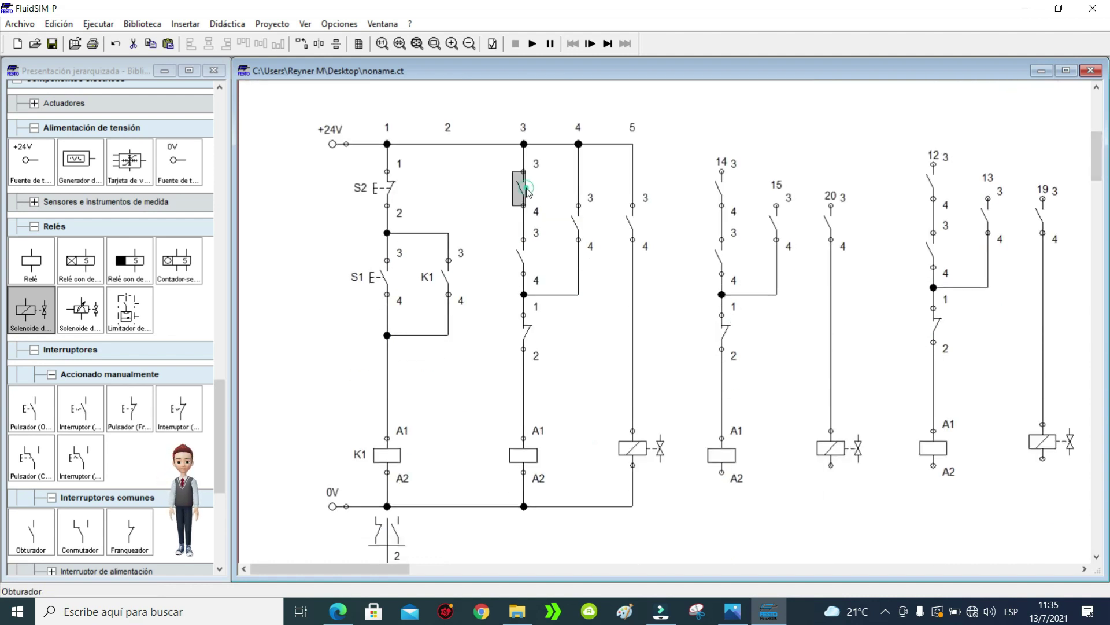
left_click_drag(495, 107, 655, 527)
left_click(664, 329)
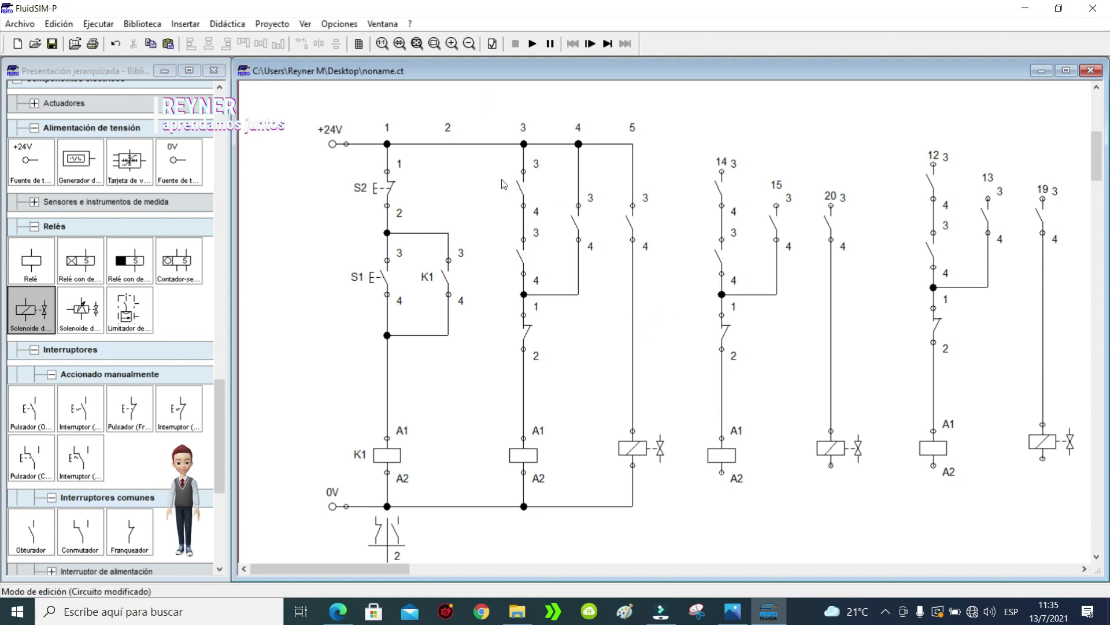
Step: Label the upper make contact of the first relay branch K1
left_click(390, 455)
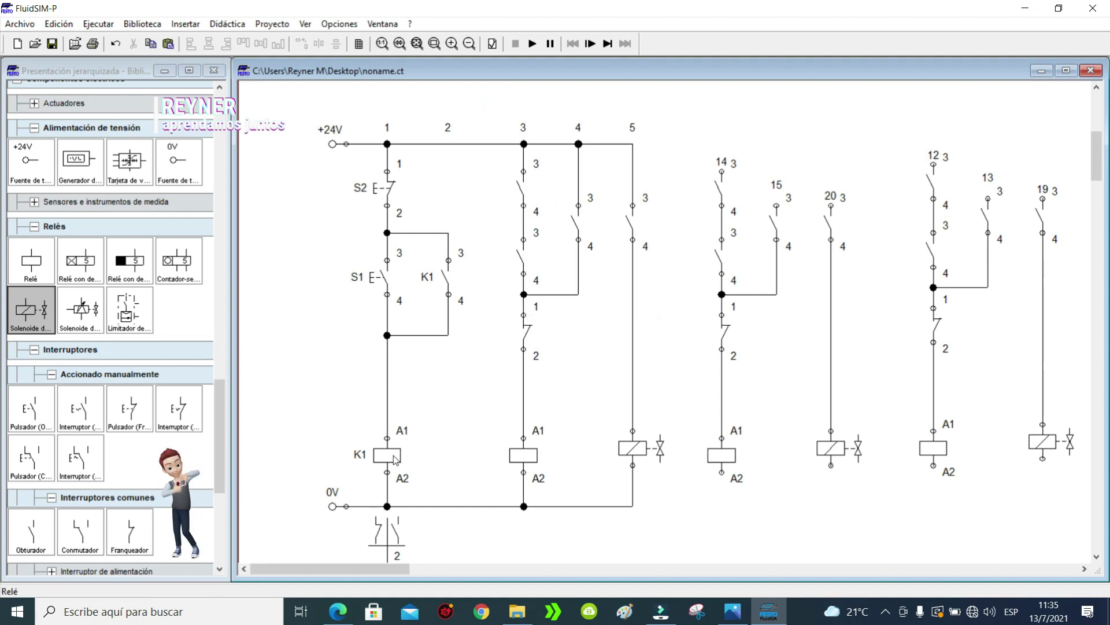
double_click(522, 191)
left_click(553, 264)
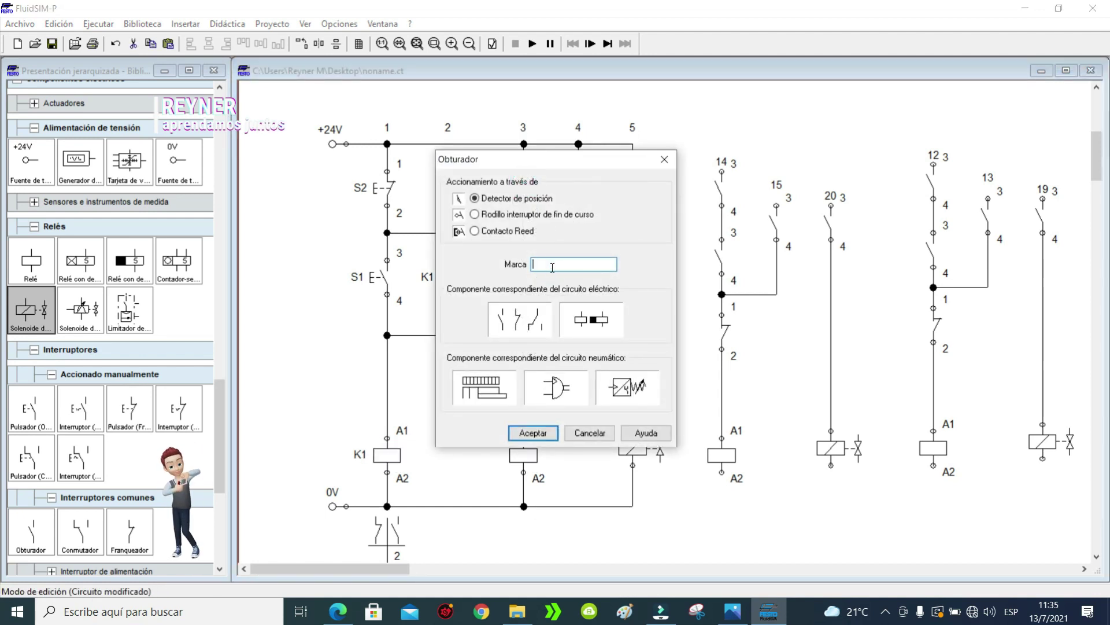
type("K1")
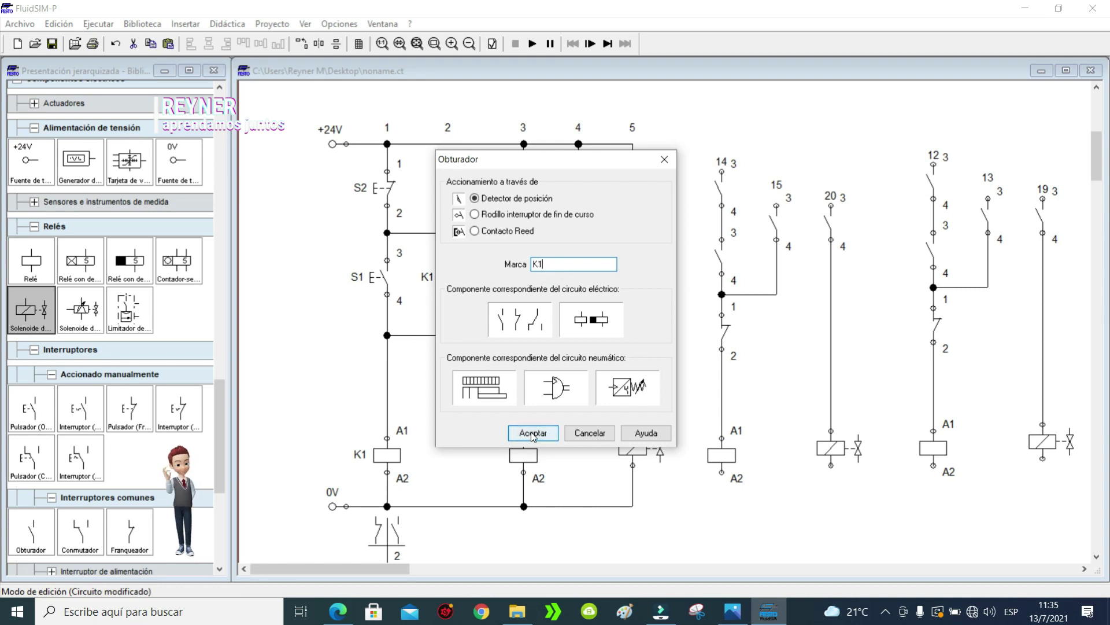
left_click(532, 433)
Step: Set the lower make contact of the first relay branch to roller limit switch actuation and label it 3B0
left_click(519, 258)
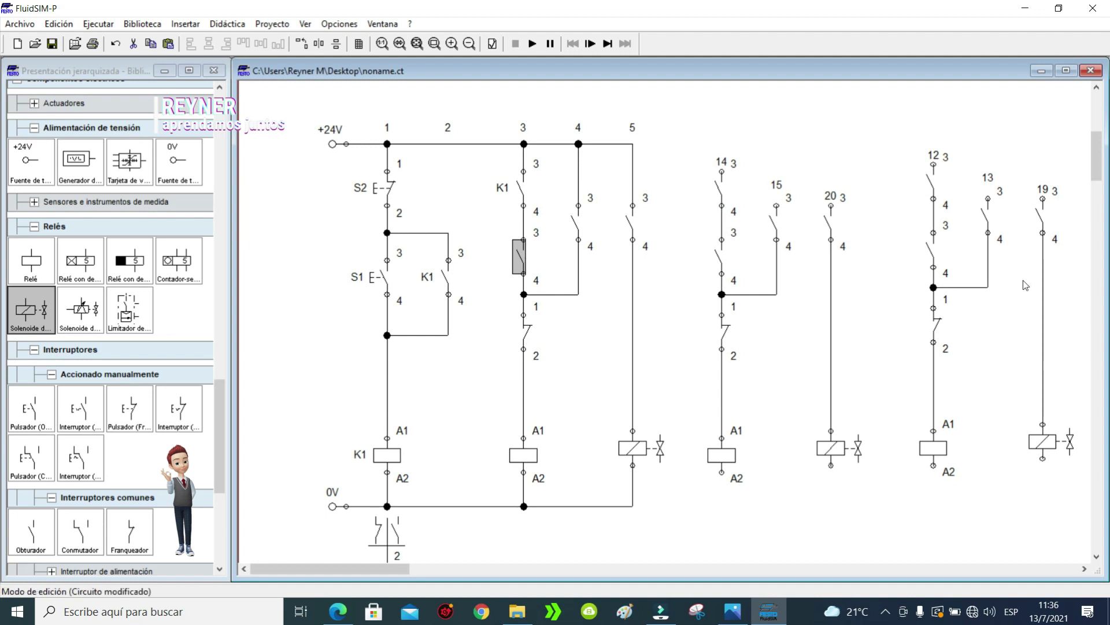
scroll(1099, 173, "up", 5)
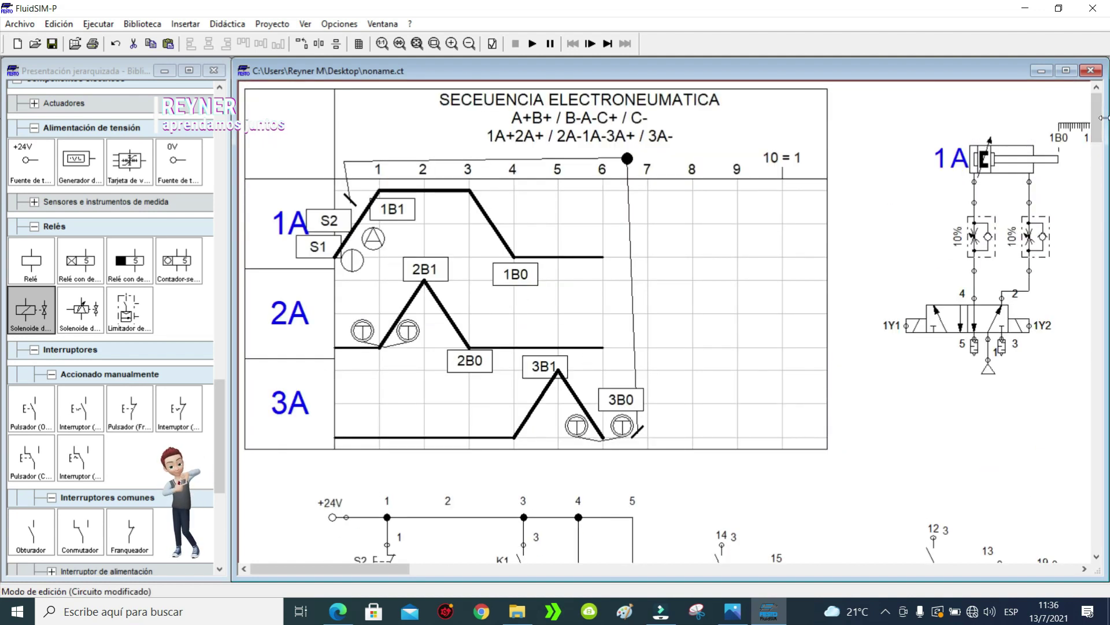
scroll(1098, 127, "down", 5)
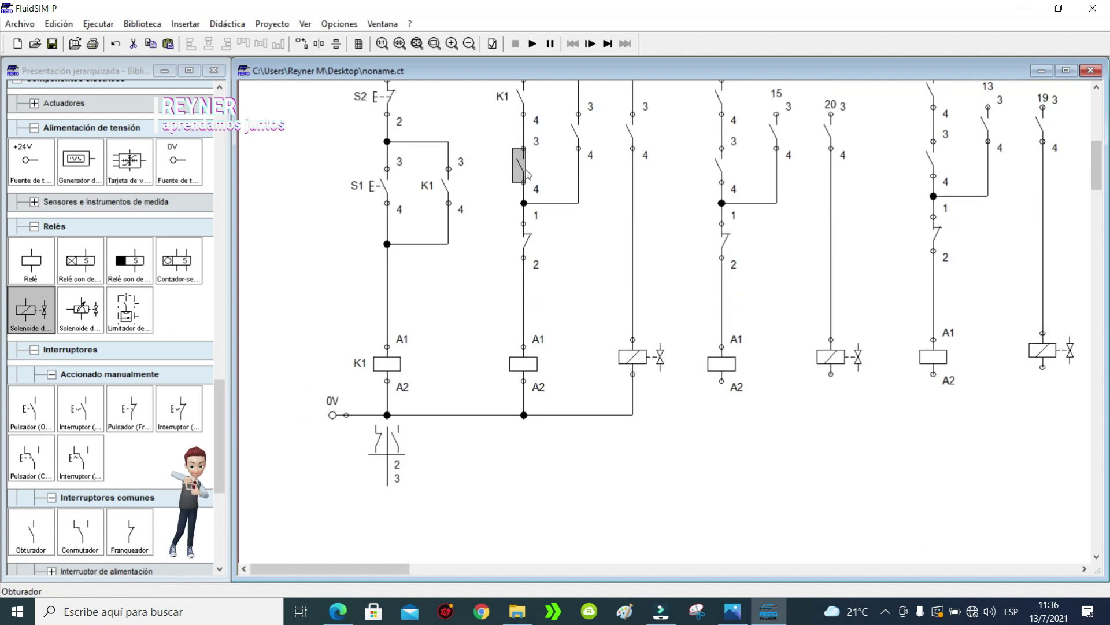
left_click_drag(1093, 172, 1092, 164)
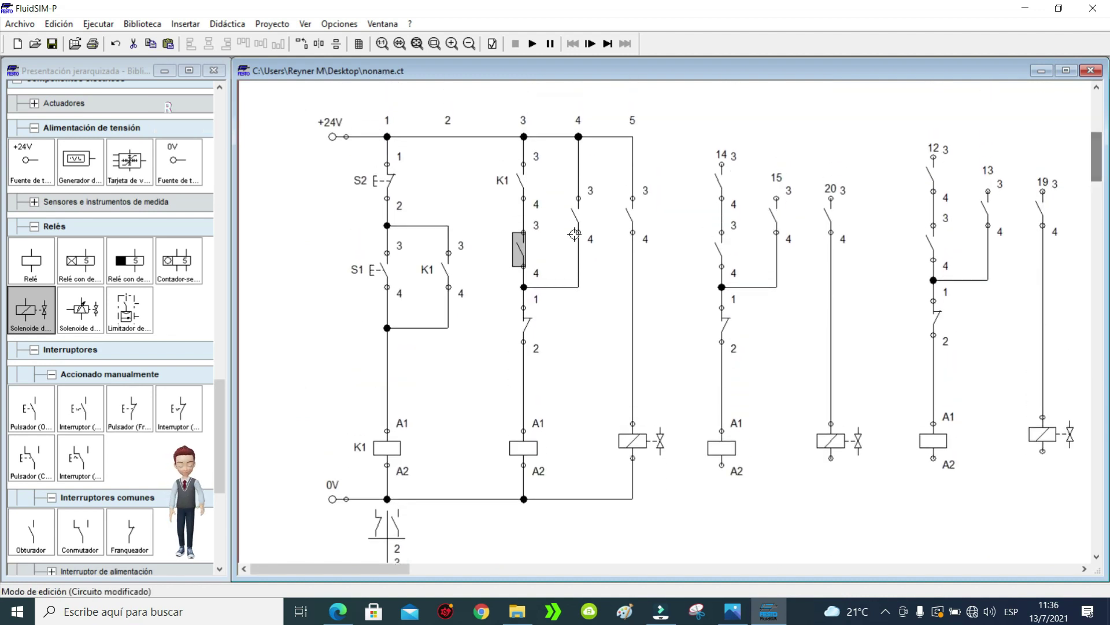
double_click(523, 246)
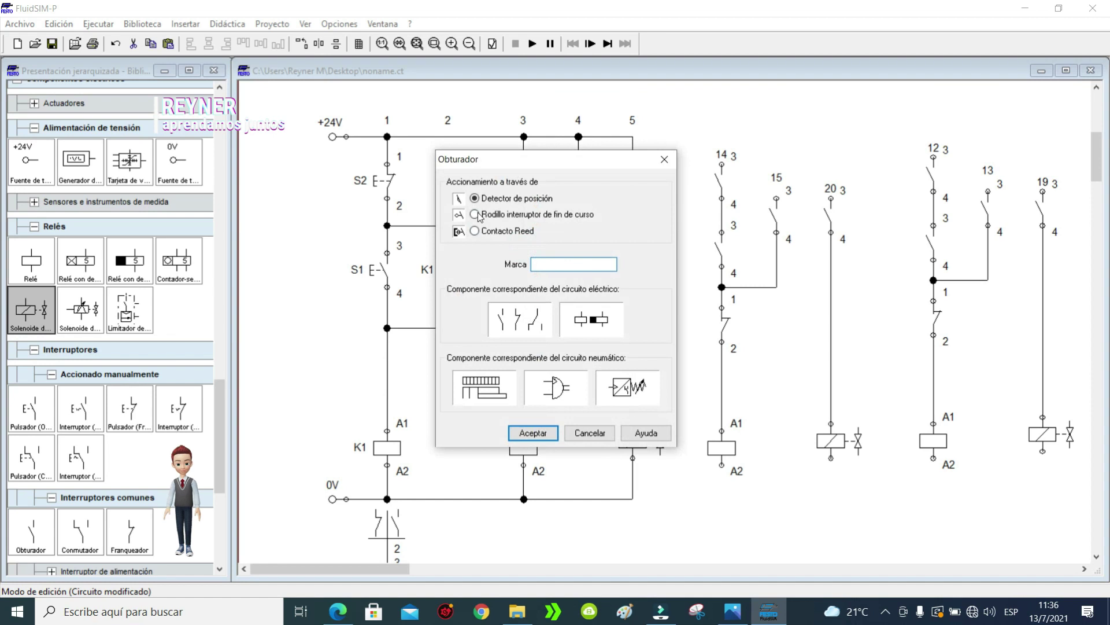
left_click(557, 268)
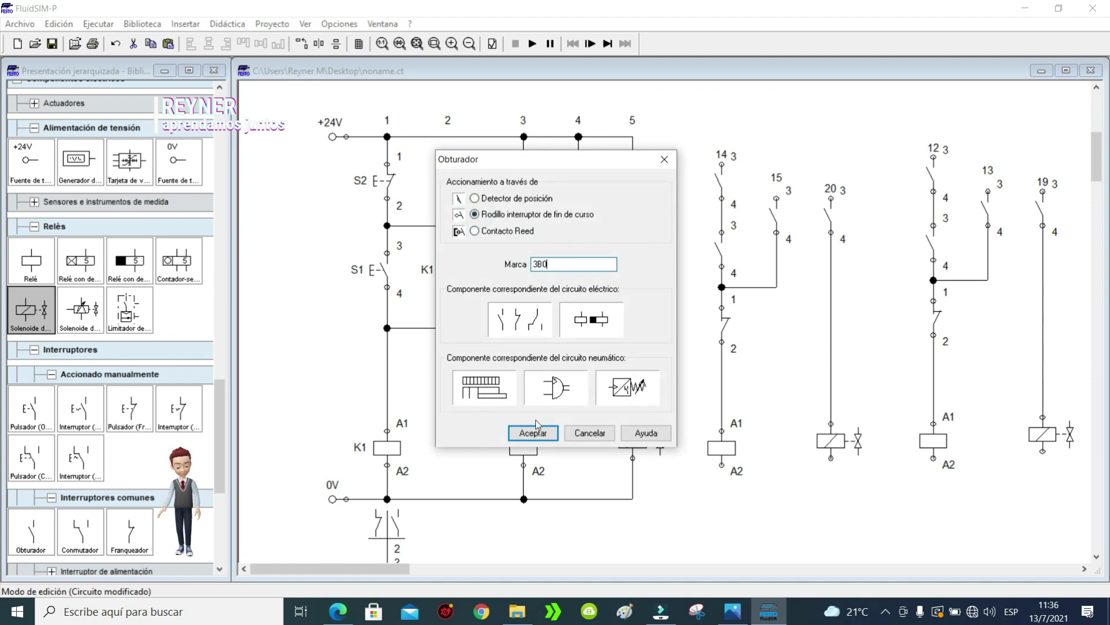
left_click(533, 440)
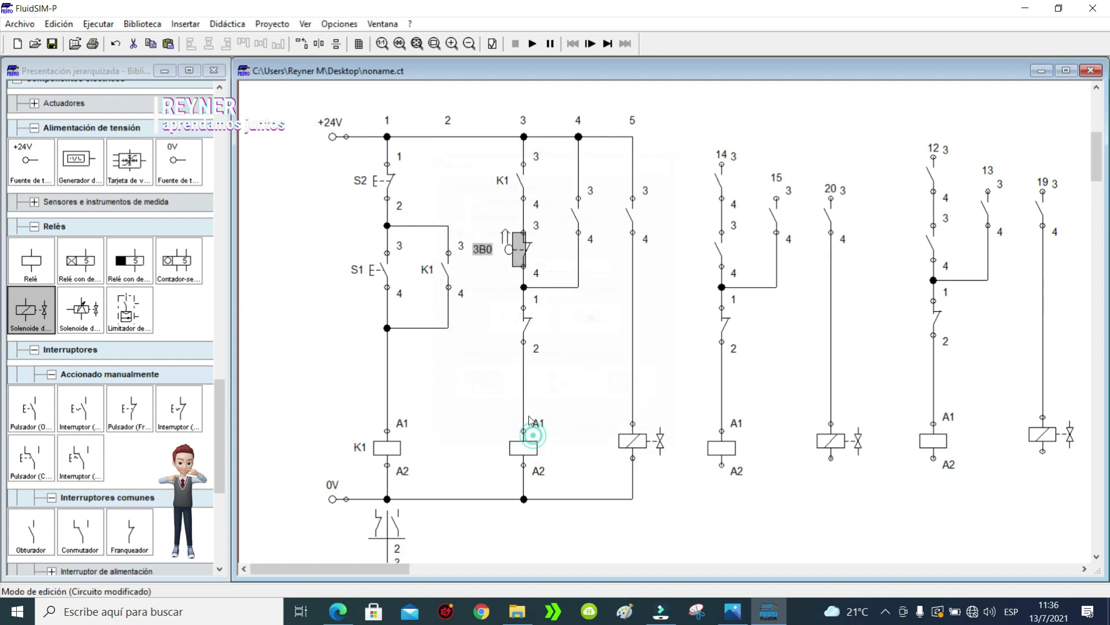
Step: Wire the upper terminal of the first relay branch's break contact to the junction above it
left_click(528, 334)
left_click(584, 331)
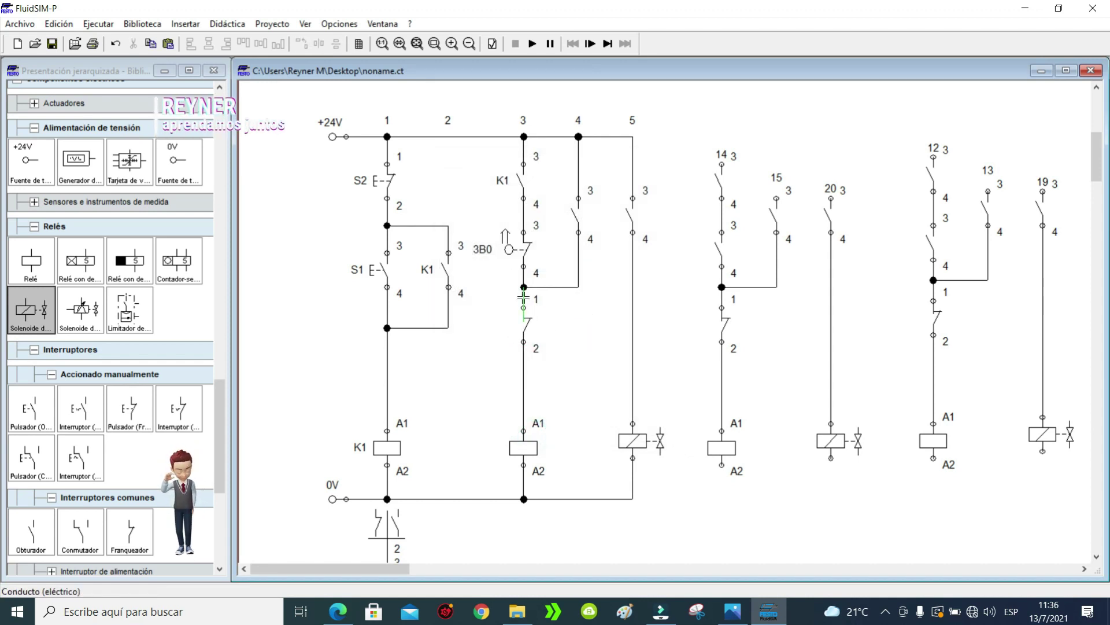
left_click_drag(524, 313, 523, 287)
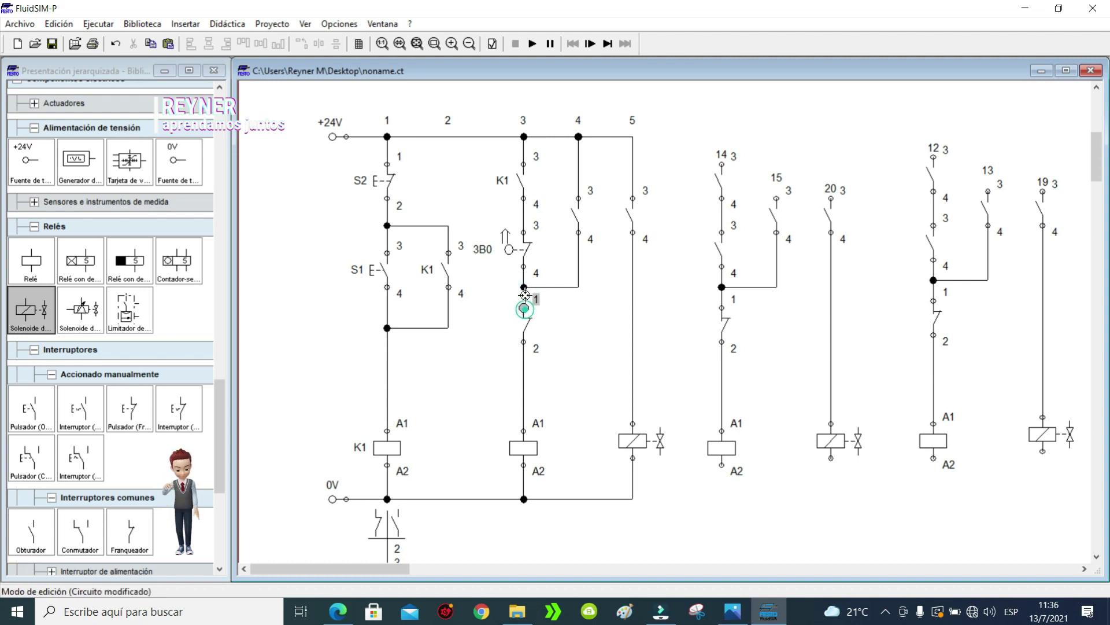
left_click(585, 345)
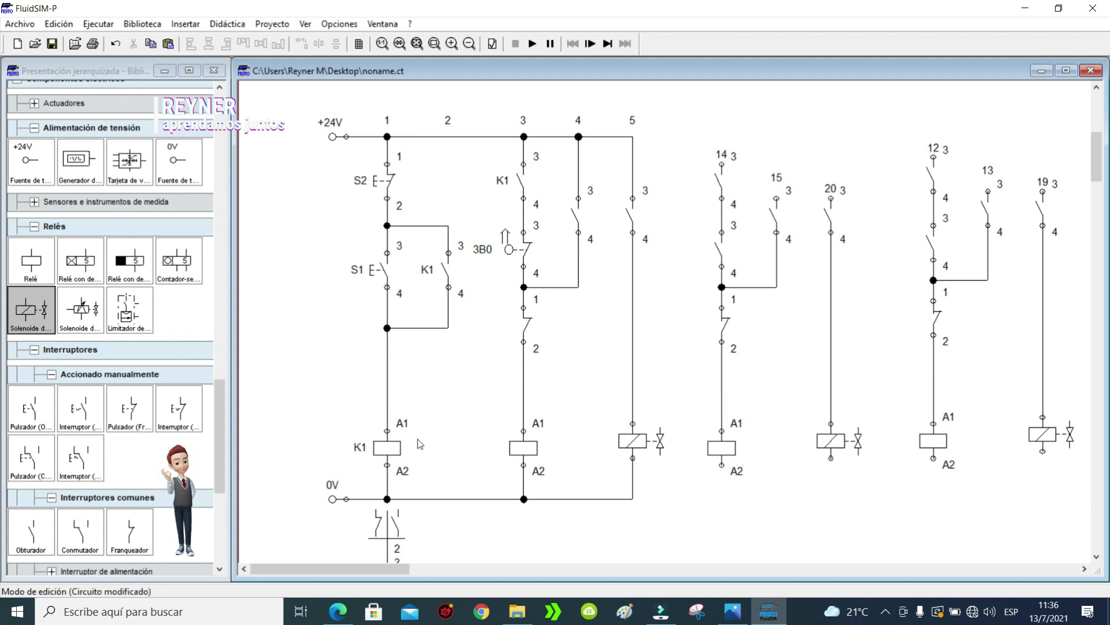
Step: Label the relay coil of the first relay branch K2
double_click(524, 442)
type("K2")
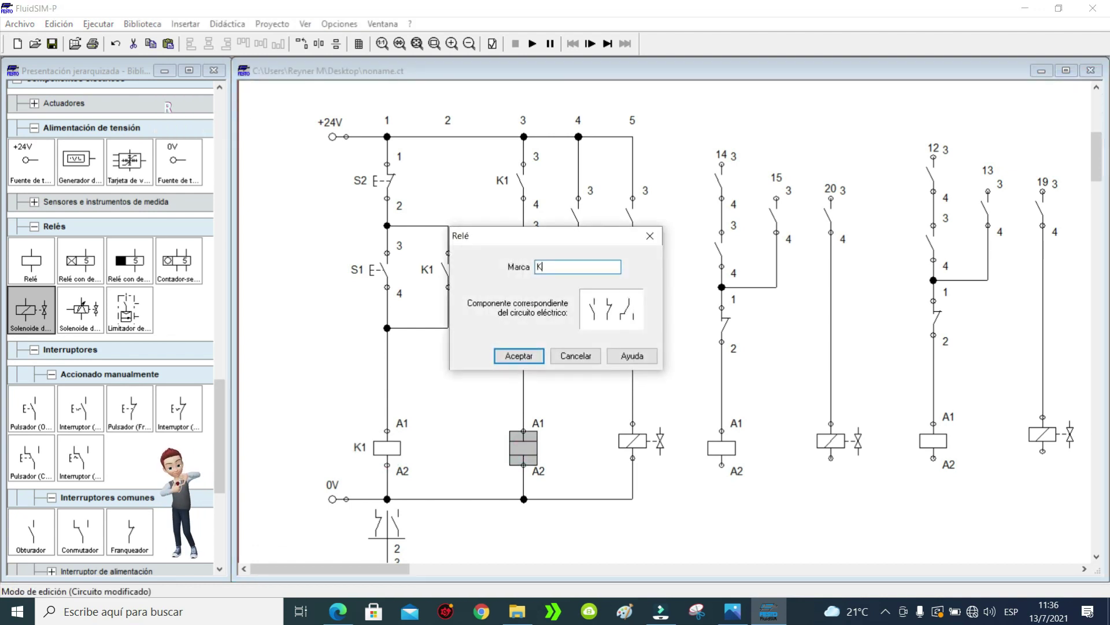
left_click(518, 356)
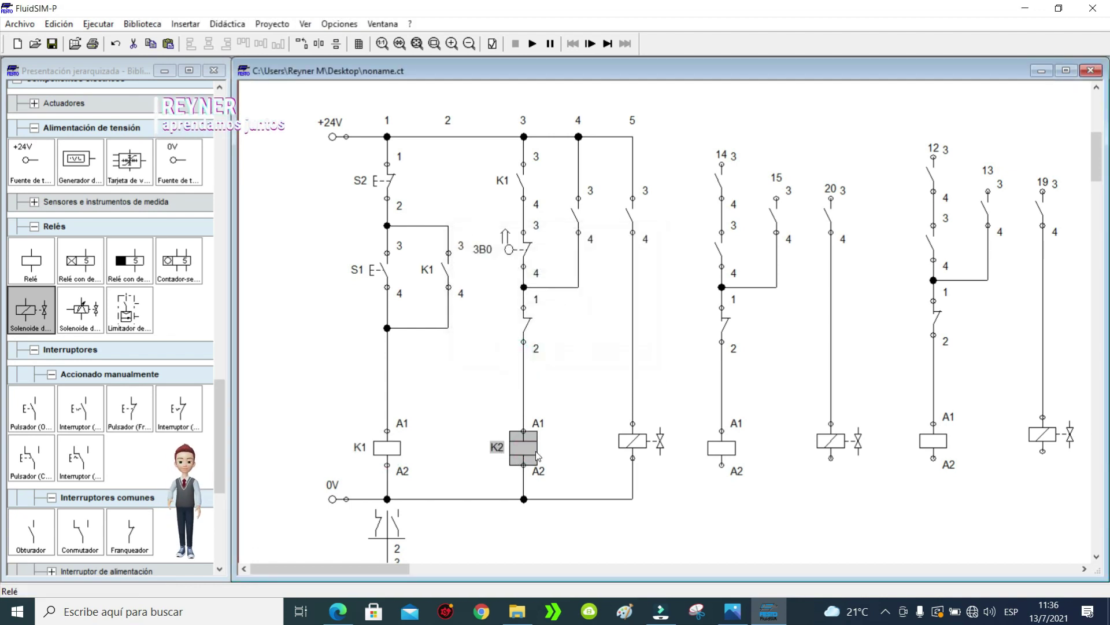
Step: Label both the holding contact and the solenoid contact of the first group K2
double_click(577, 214)
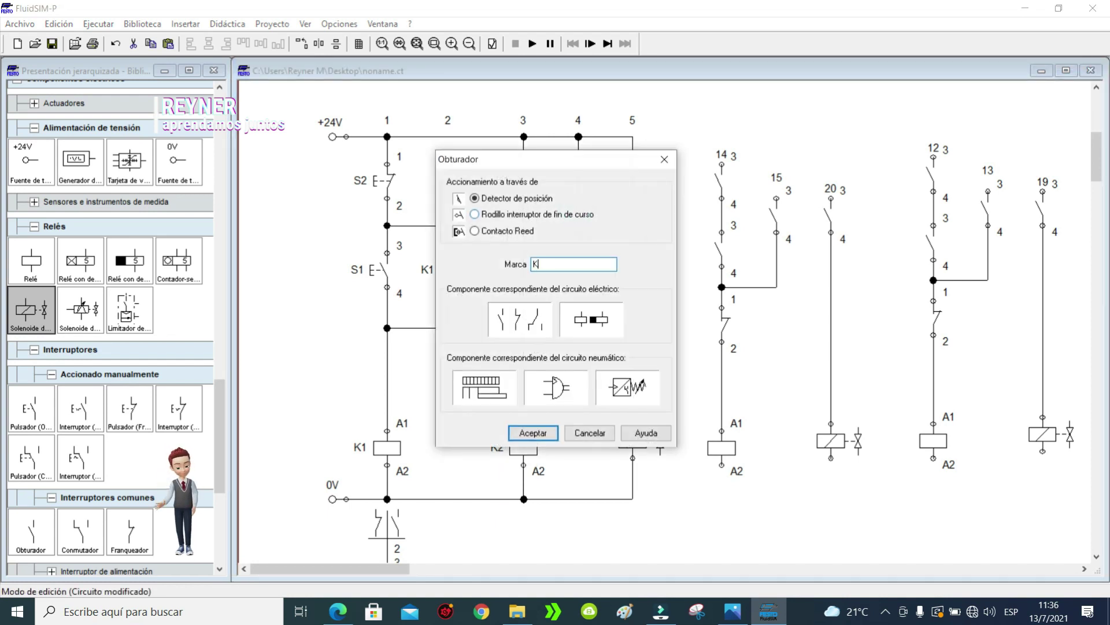
left_click(533, 433)
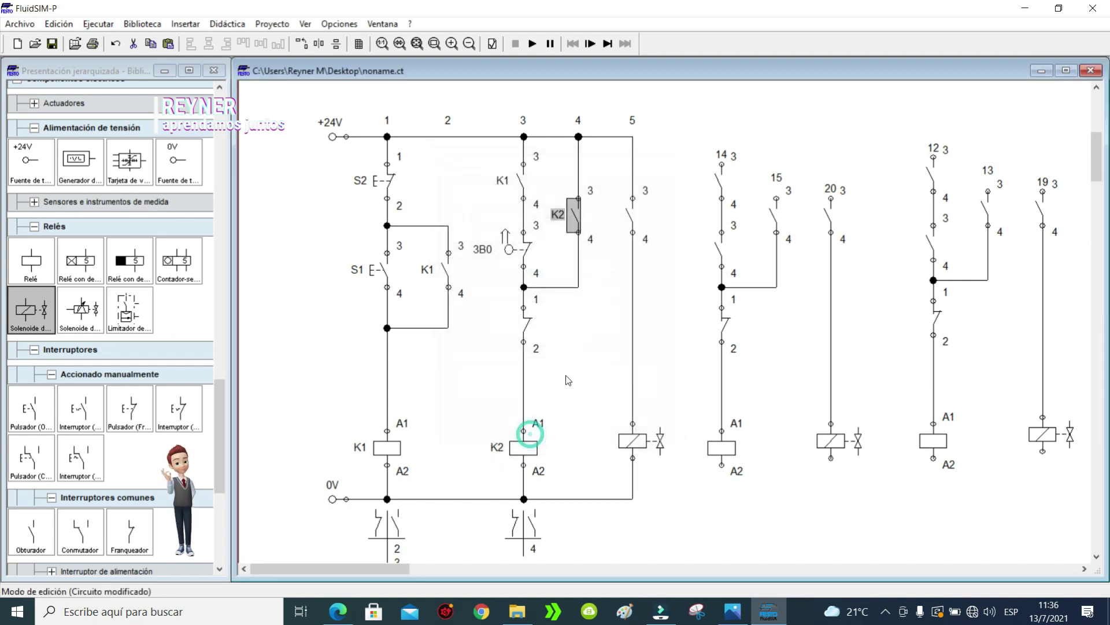
double_click(631, 219)
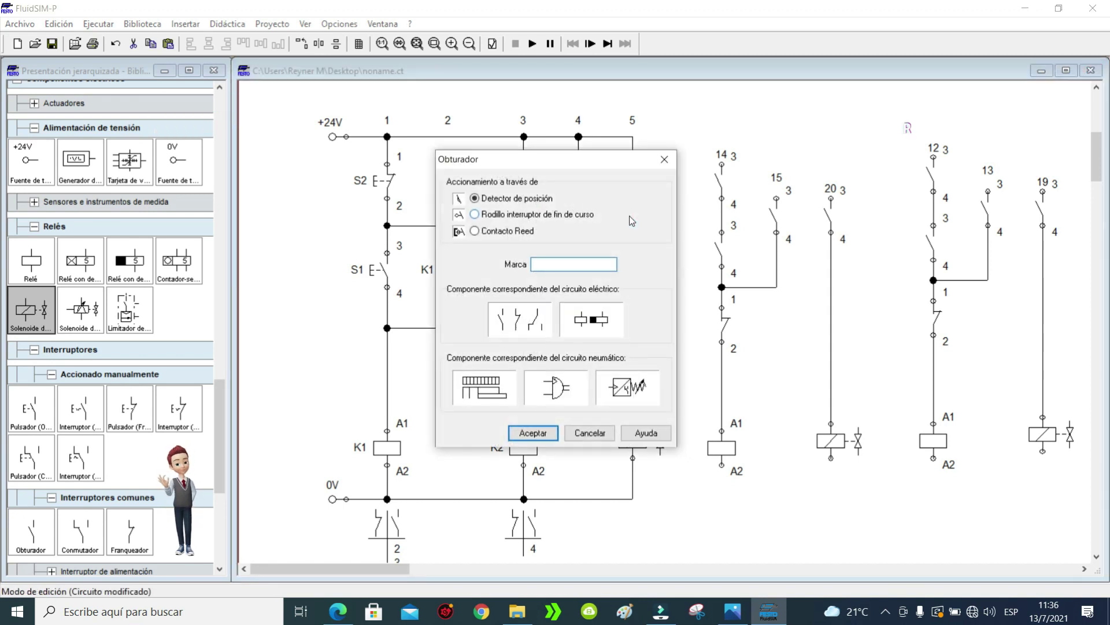
type("K2")
left_click(532, 433)
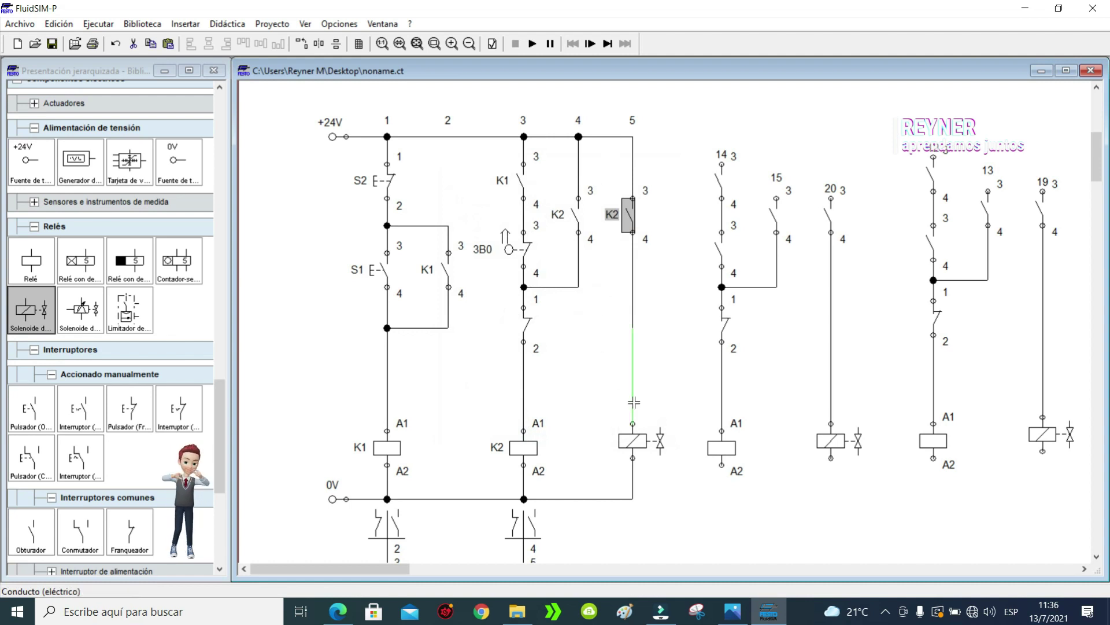
Step: Label the upper make contact of the second relay branch K2
left_click(522, 450)
double_click(718, 181)
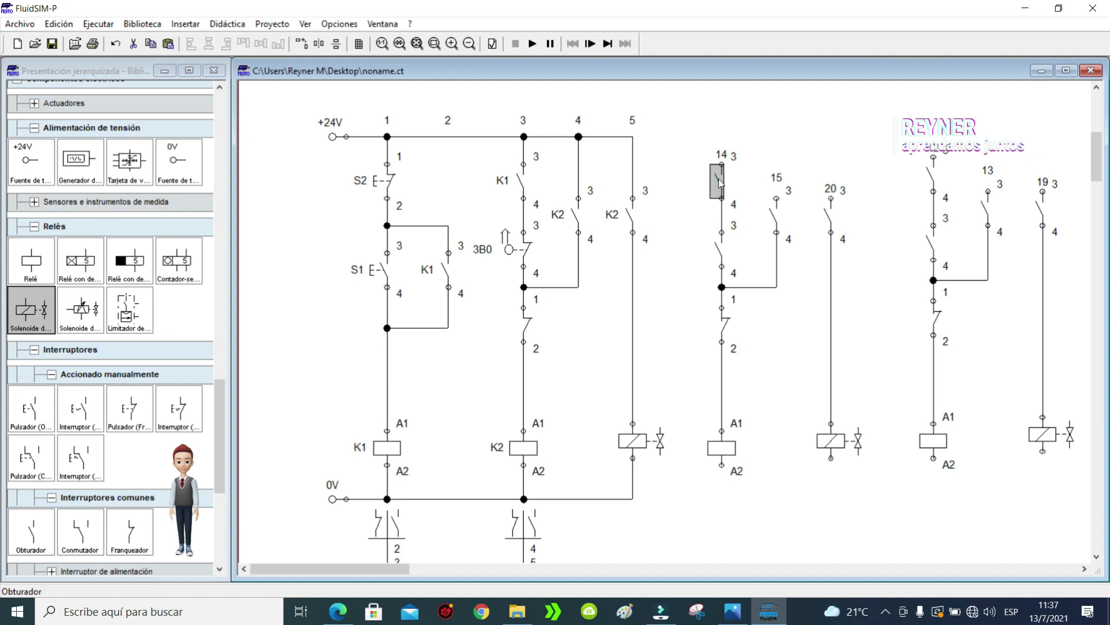
type("K2")
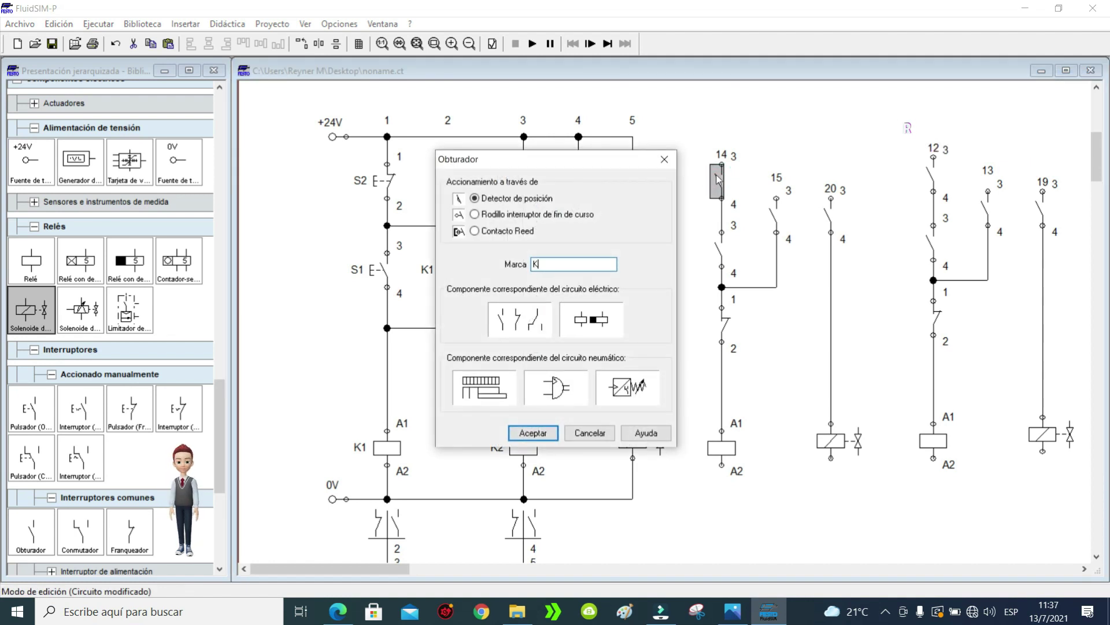
left_click(547, 432)
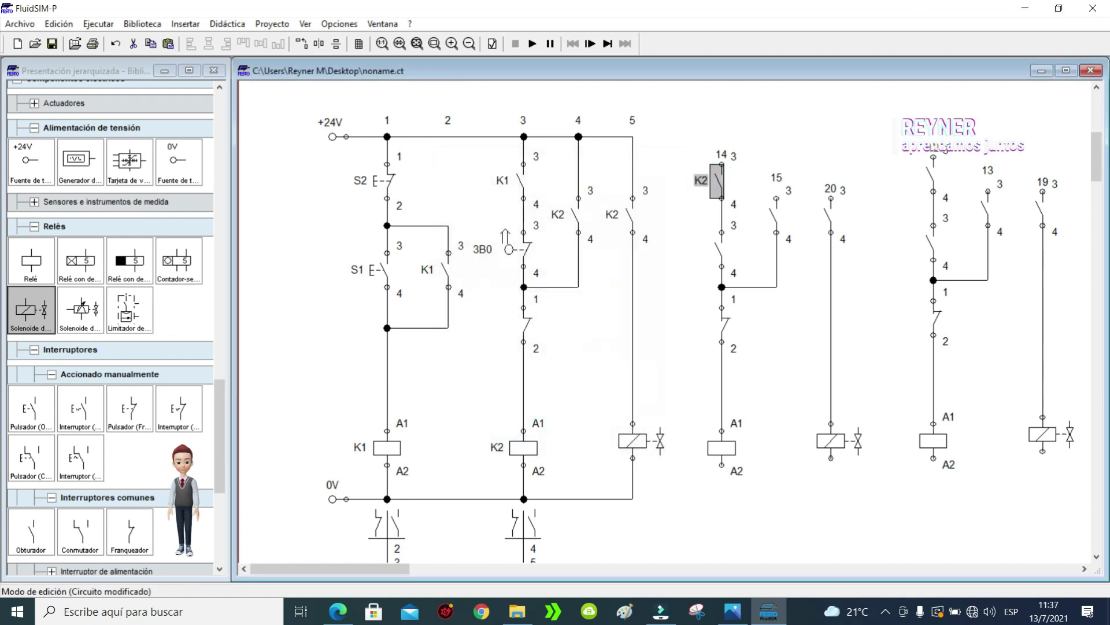
Step: Check the valve solenoid names in cylinder 1A's circuit and label the first group's valve solenoid 1Y1
left_click_drag(392, 569, 342, 570)
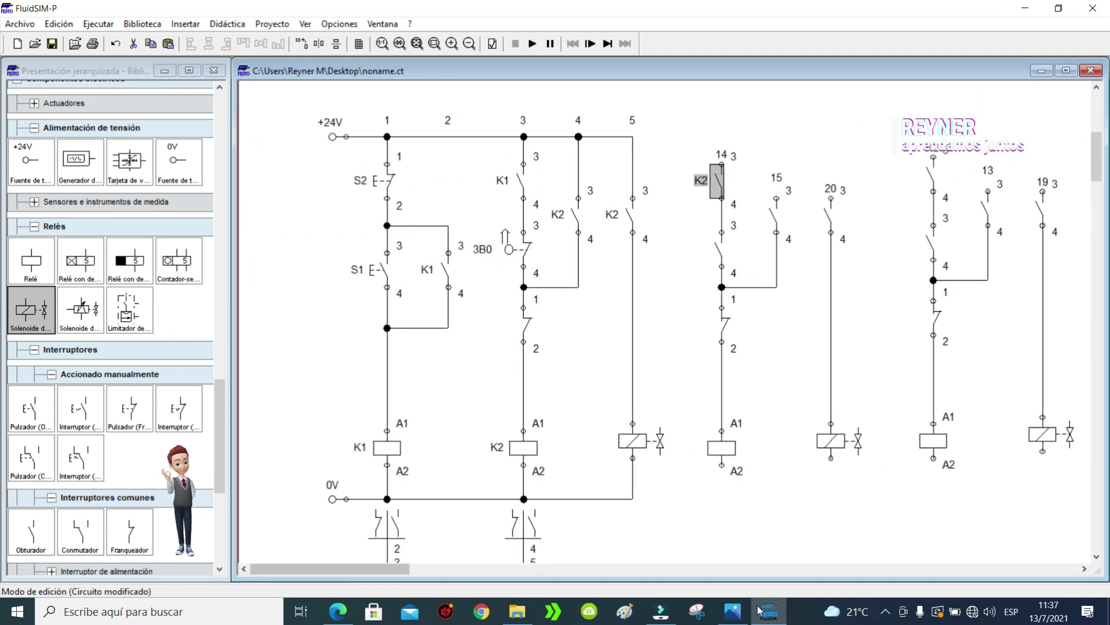
left_click(633, 440)
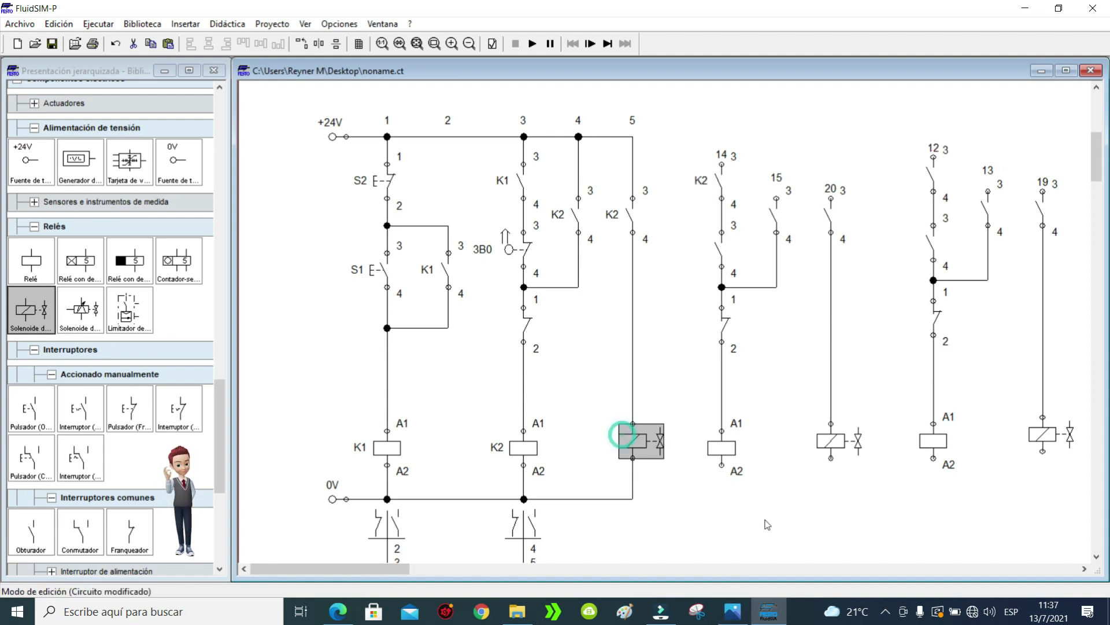
left_click_drag(1100, 148, 1104, 124)
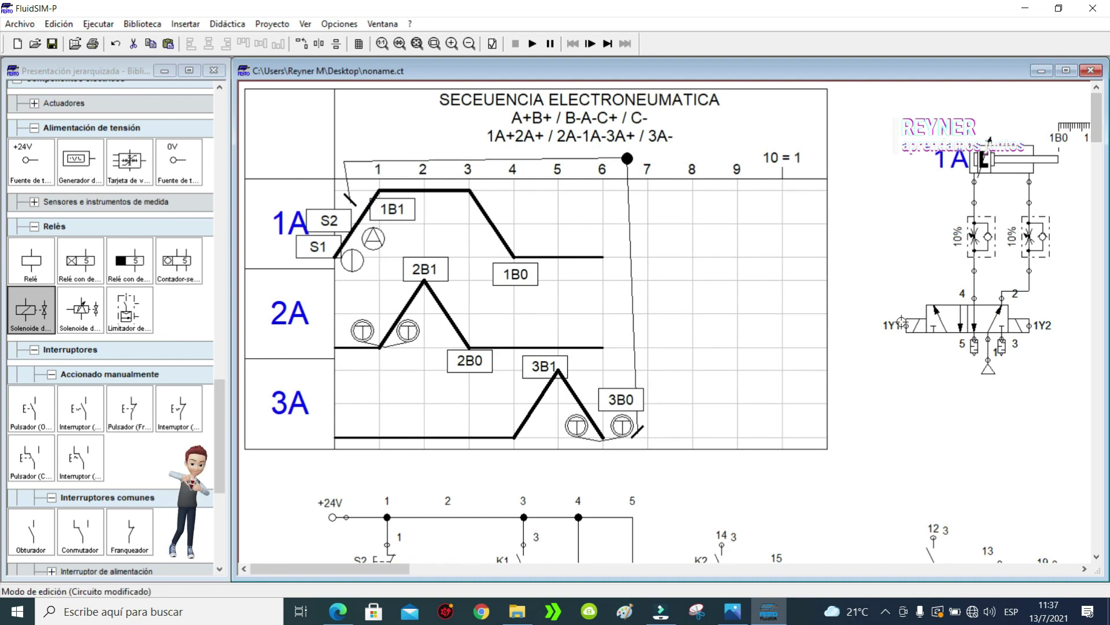
left_click_drag(1103, 112, 1102, 160)
double_click(630, 371)
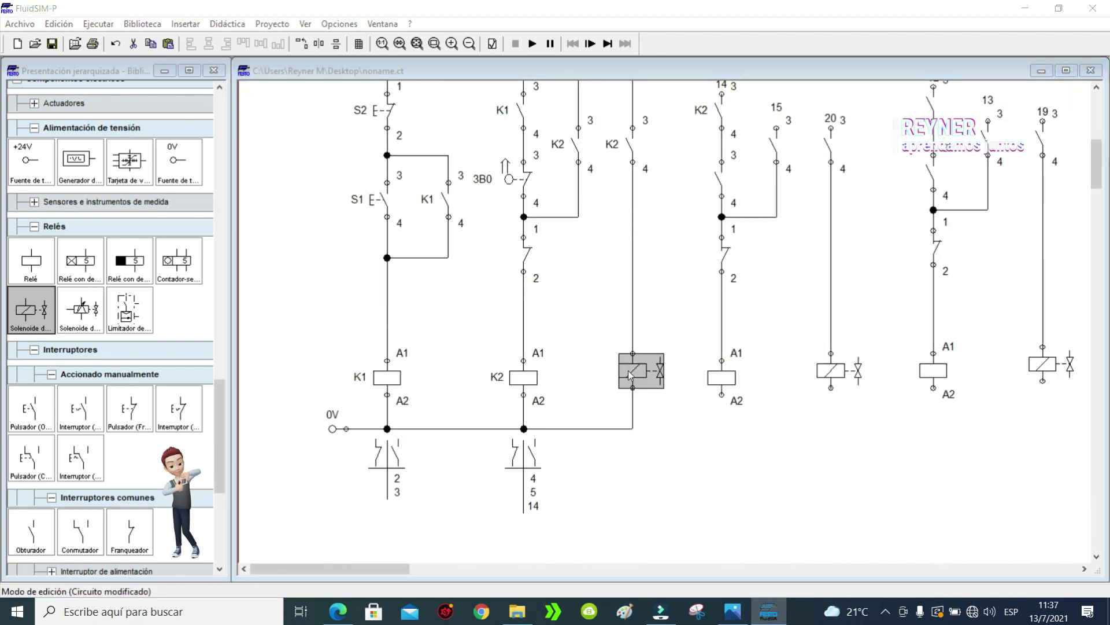
type("1Y")
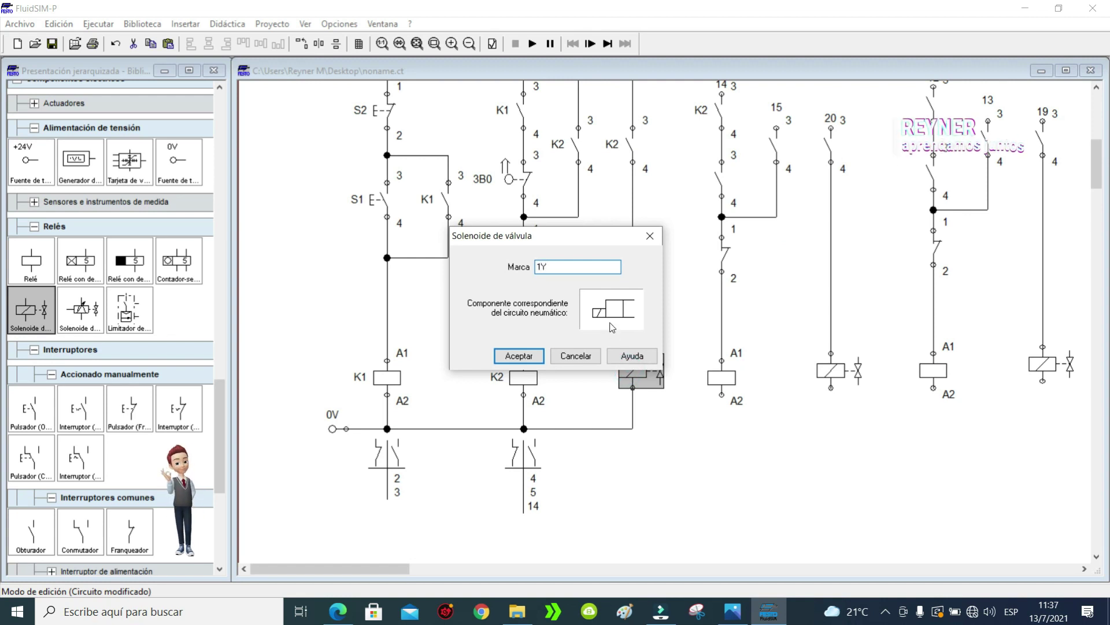
type("1")
left_click(520, 357)
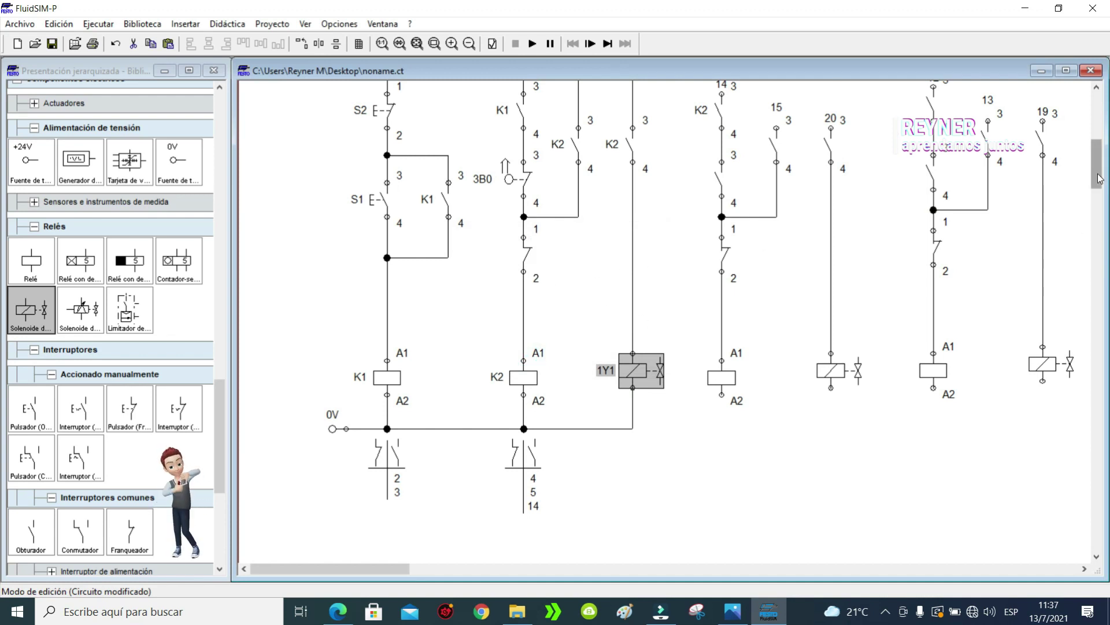
Step: Simulate the whole circuit, accepting the connection warning, actuate start pushbutton S1 to test cylinder 1A, and stop the simulation
left_click_drag(1097, 165, 1097, 157)
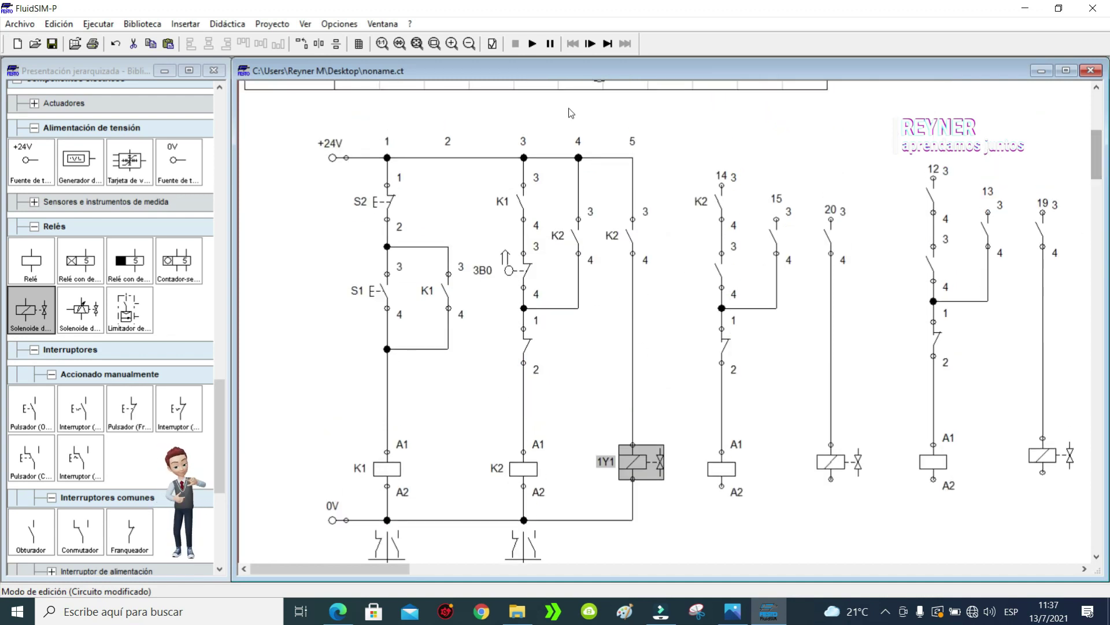
left_click(417, 44)
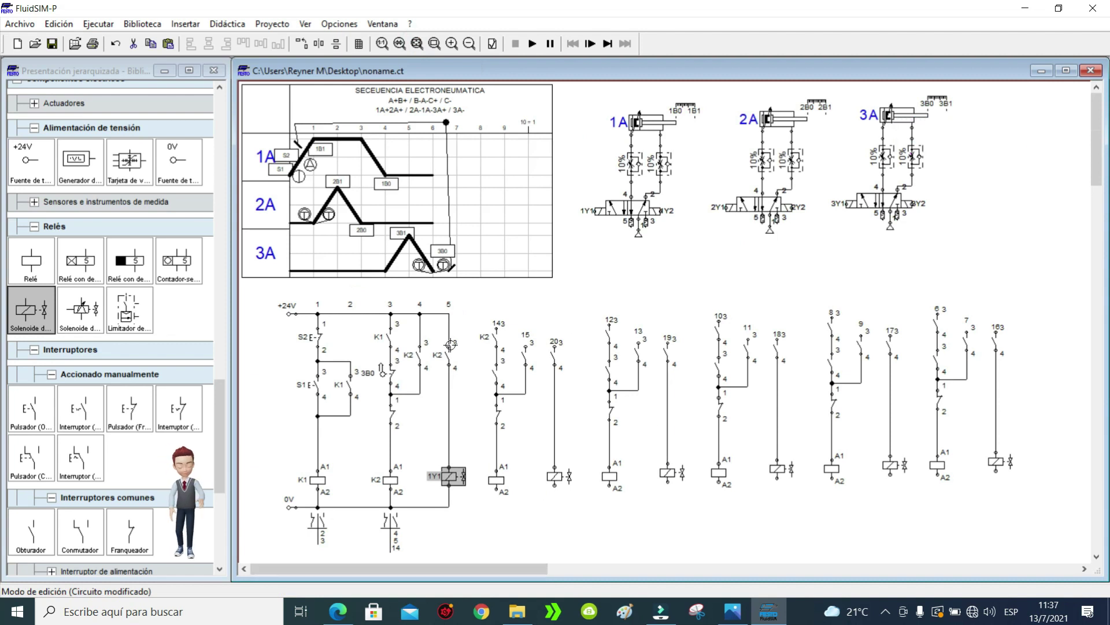
left_click(533, 44)
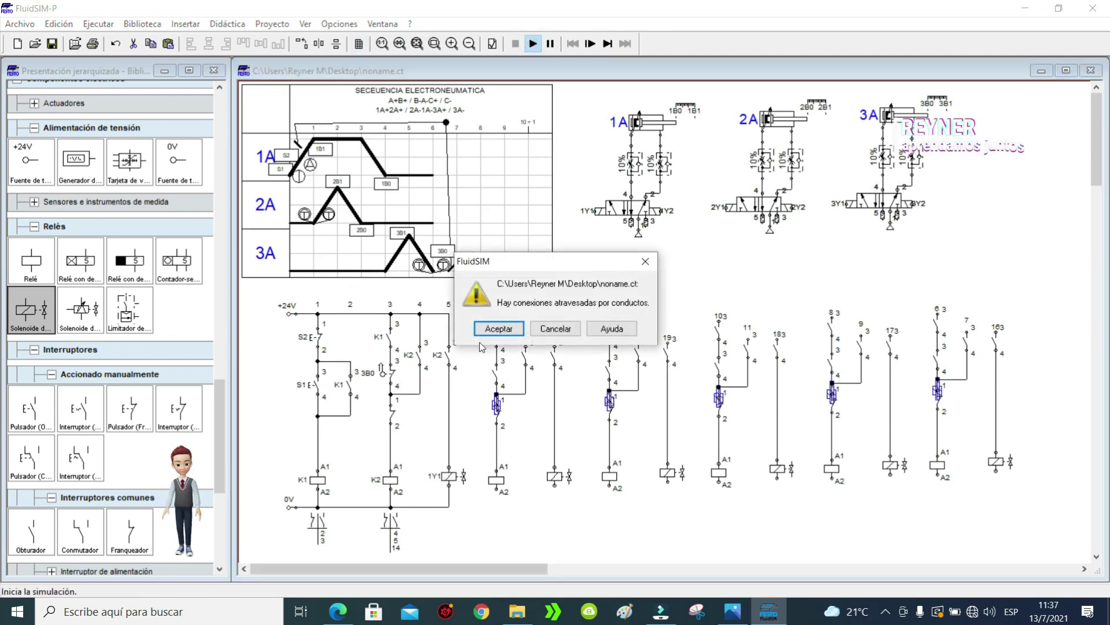
left_click(497, 332)
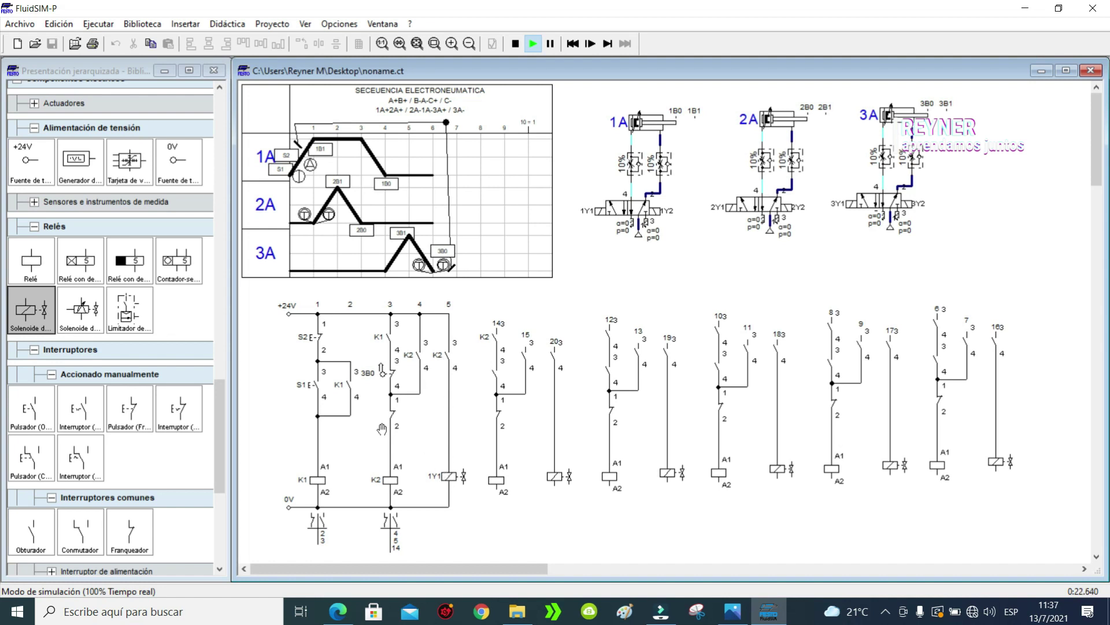
left_click(318, 381)
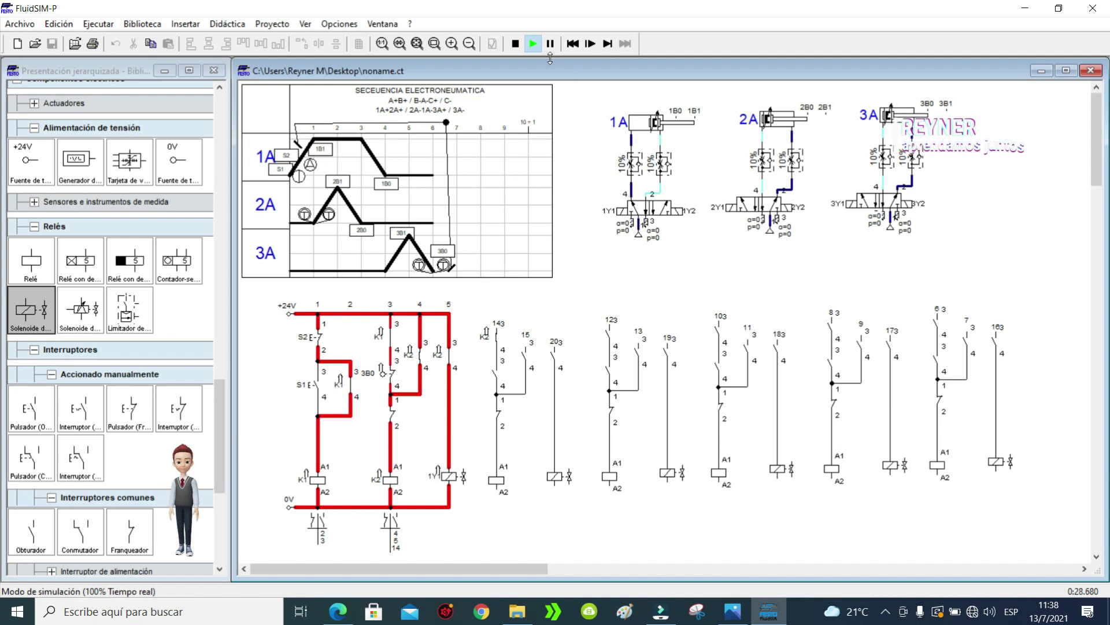
left_click(515, 43)
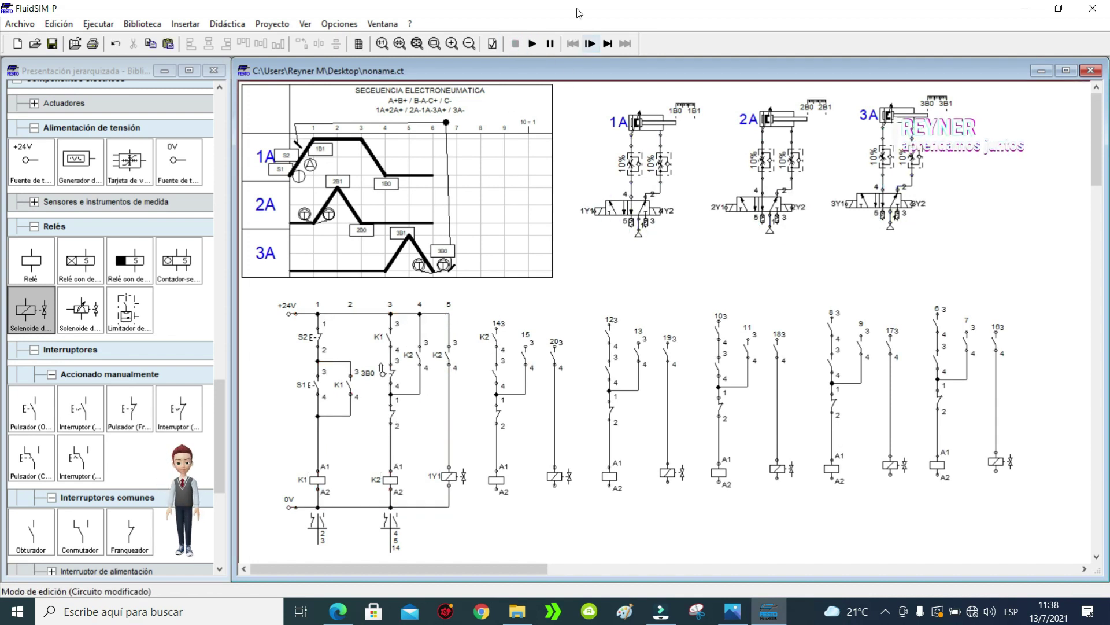
Step: Connect the second relay branch to the +24V line at its upper contact and to the 0V line at its coil
left_click(434, 43)
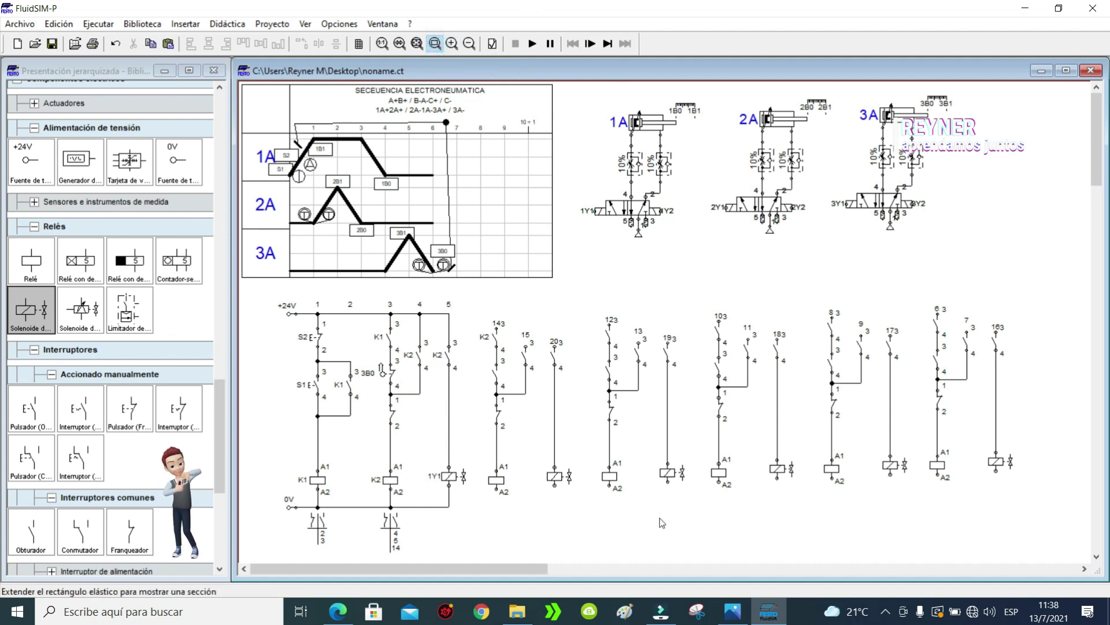
left_click(532, 304)
left_click_drag(496, 328, 449, 313)
left_click_drag(496, 490, 449, 505)
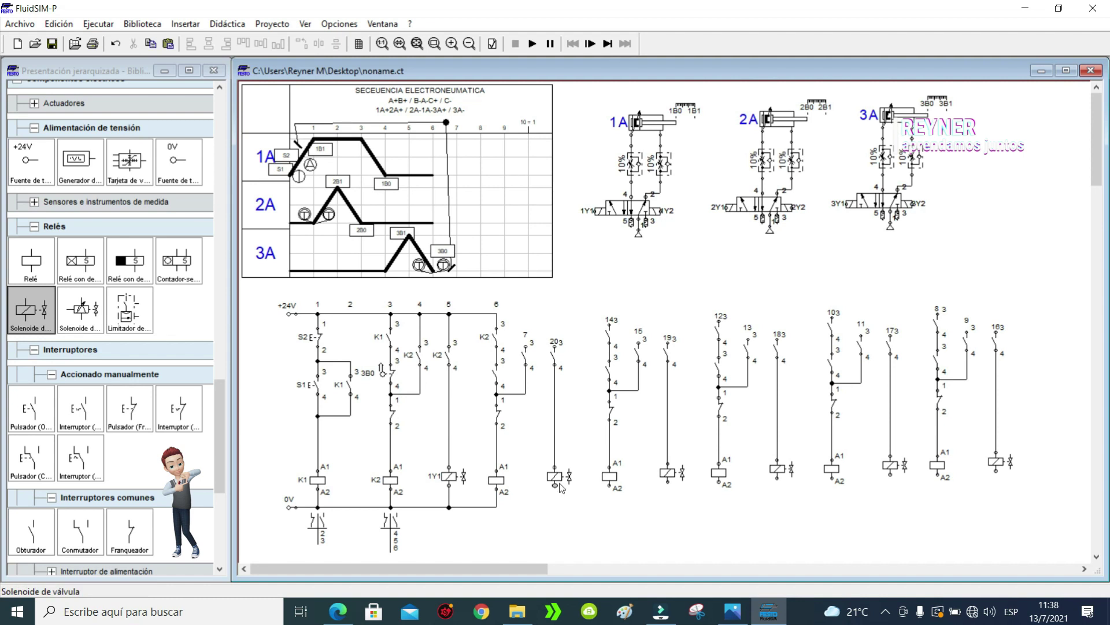
Step: Connect the second group's solenoid to the 0V line and its holding and solenoid contacts to the +24V line
left_click_drag(554, 484, 496, 503)
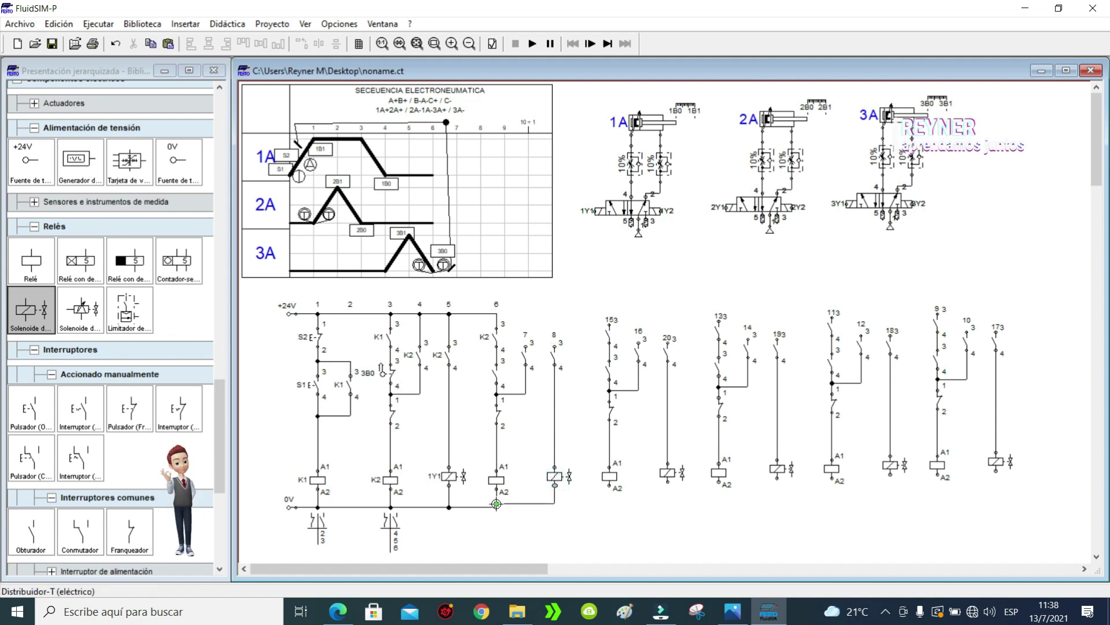
left_click(614, 291)
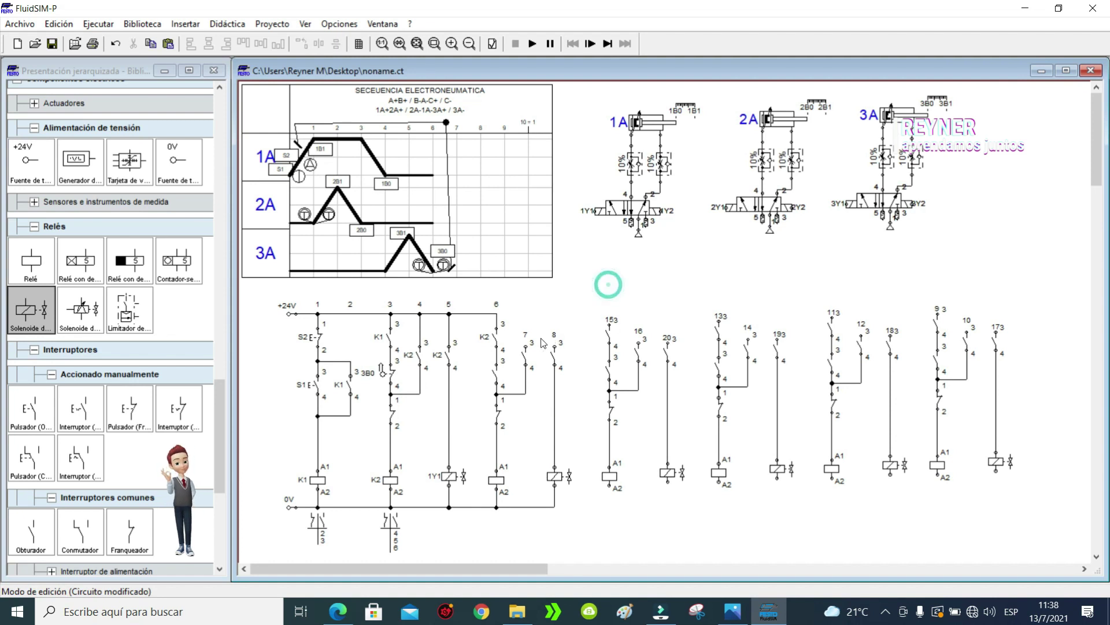
left_click_drag(524, 345, 525, 314)
left_click(606, 278)
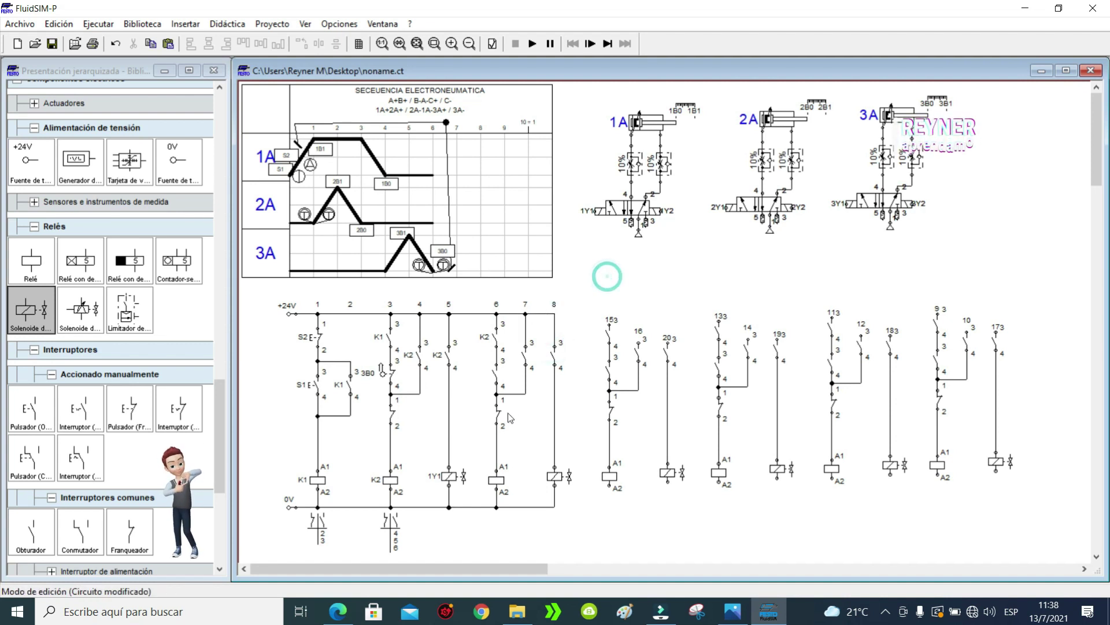
Step: Label the relay coil of the second relay branch K3
left_click(497, 481)
double_click(498, 482)
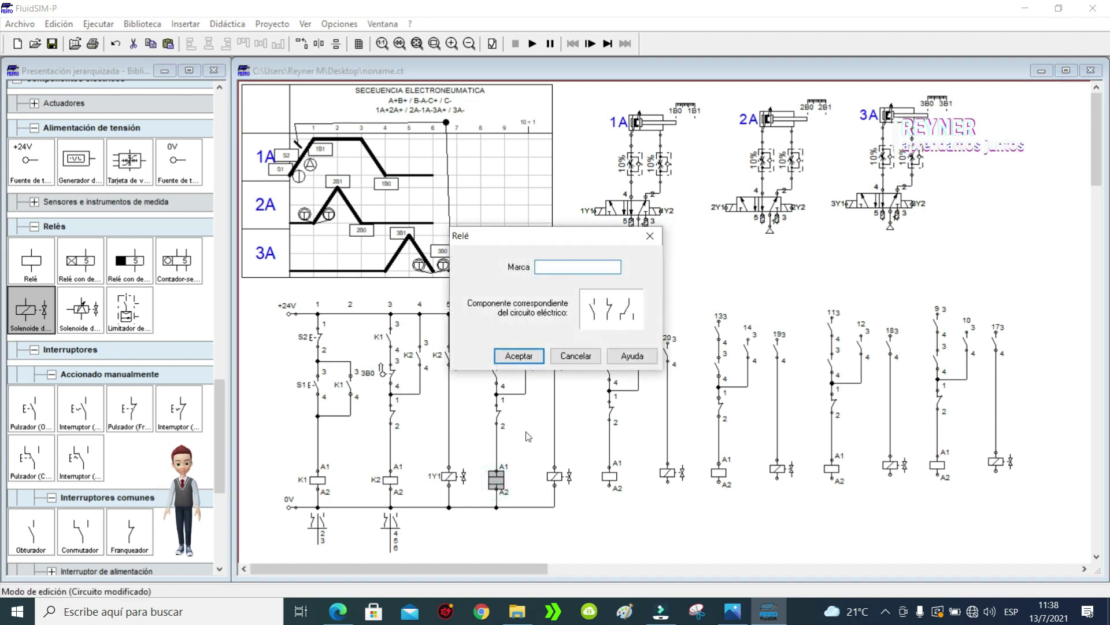
left_click(518, 356)
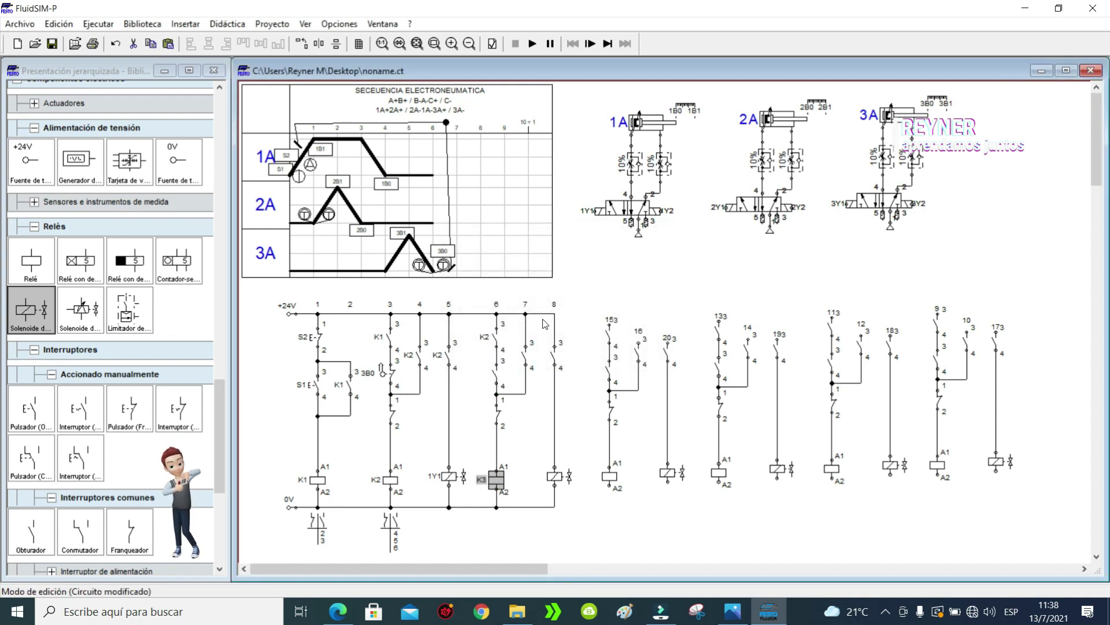
Step: Check the limit switch marks on cylinder 1A and label the second relay branch's lower make contact 1B1
left_click(494, 375)
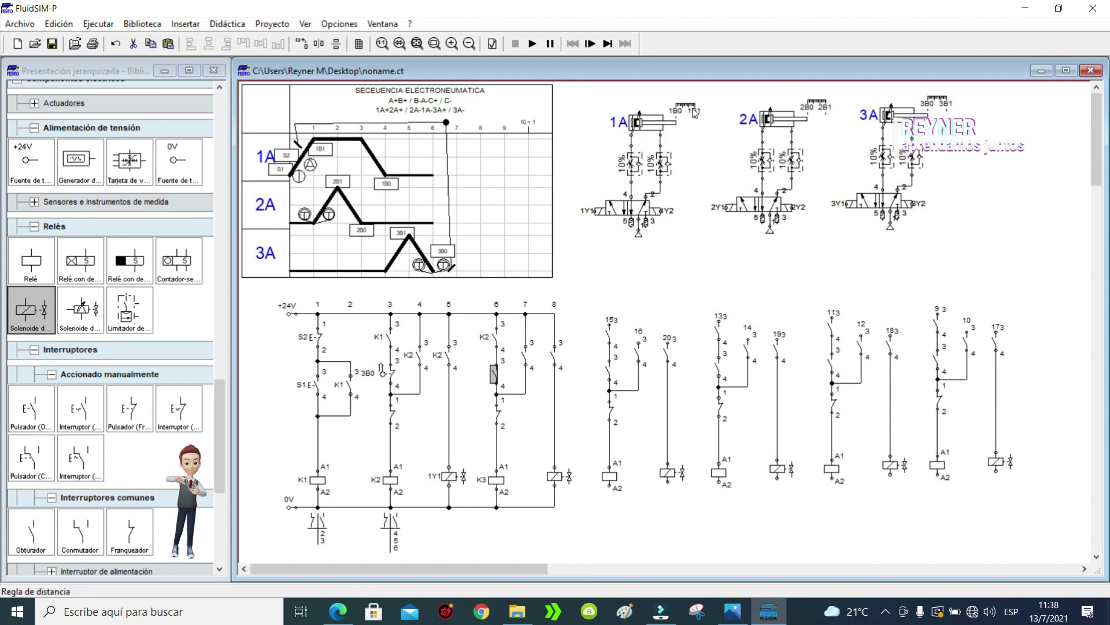
mouse_move(694, 113)
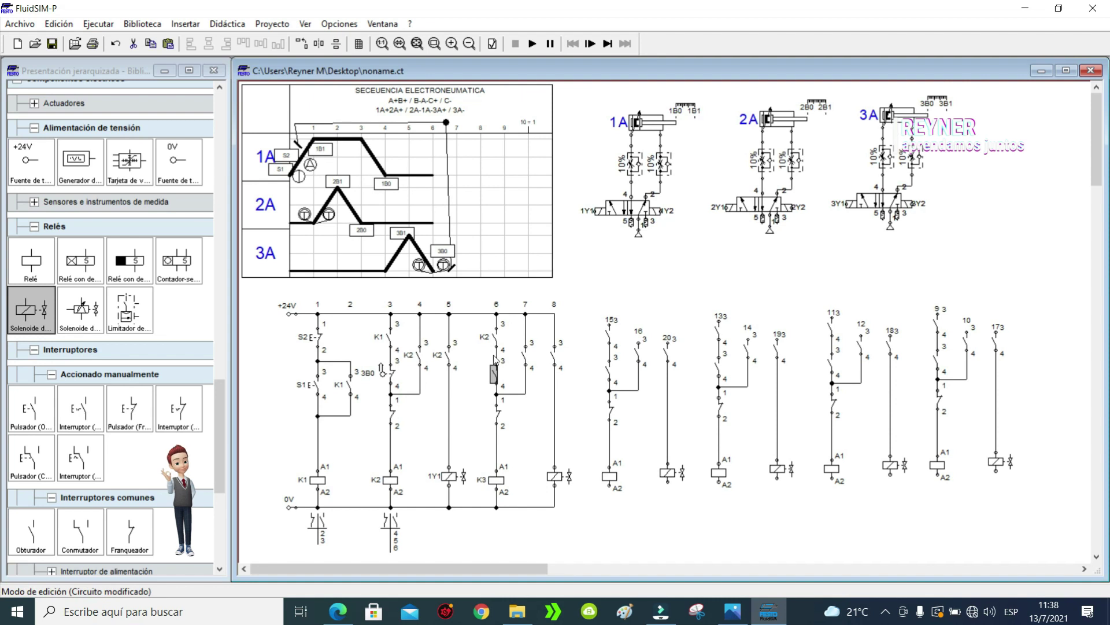
double_click(495, 376)
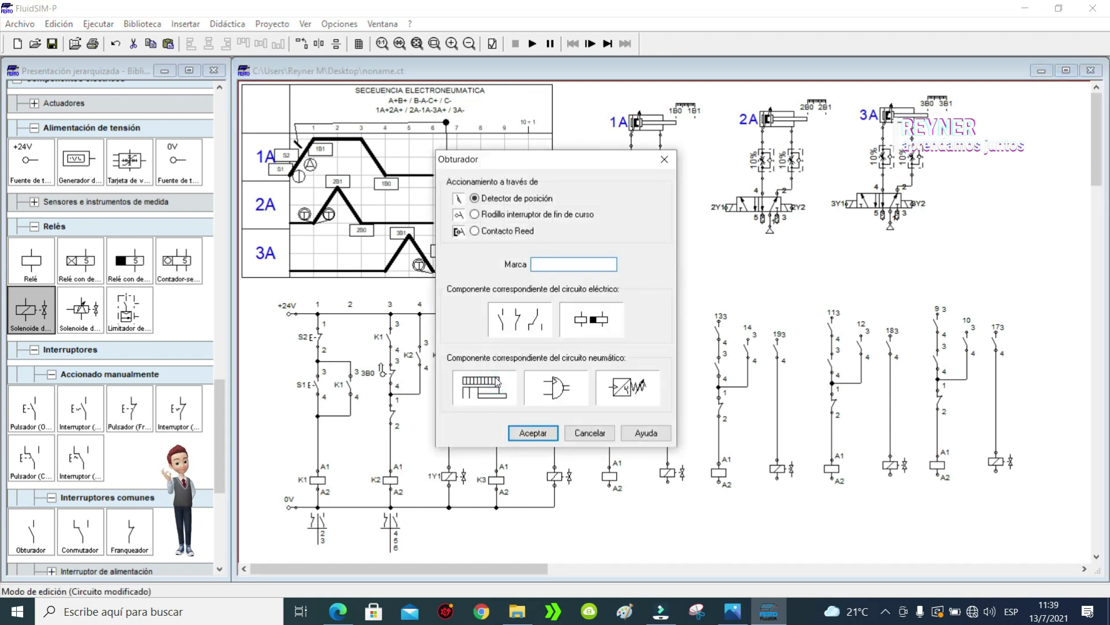
type("1B1")
left_click(533, 432)
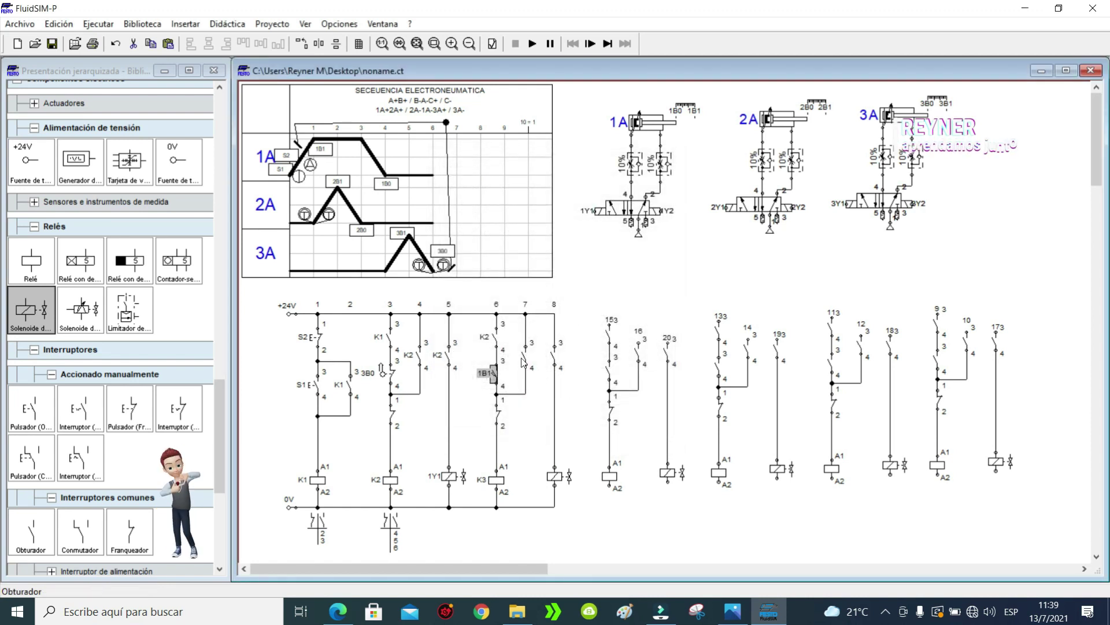
Step: Label the second group's holding and solenoid make contacts K3 and its valve solenoid 2Y1
double_click(523, 362)
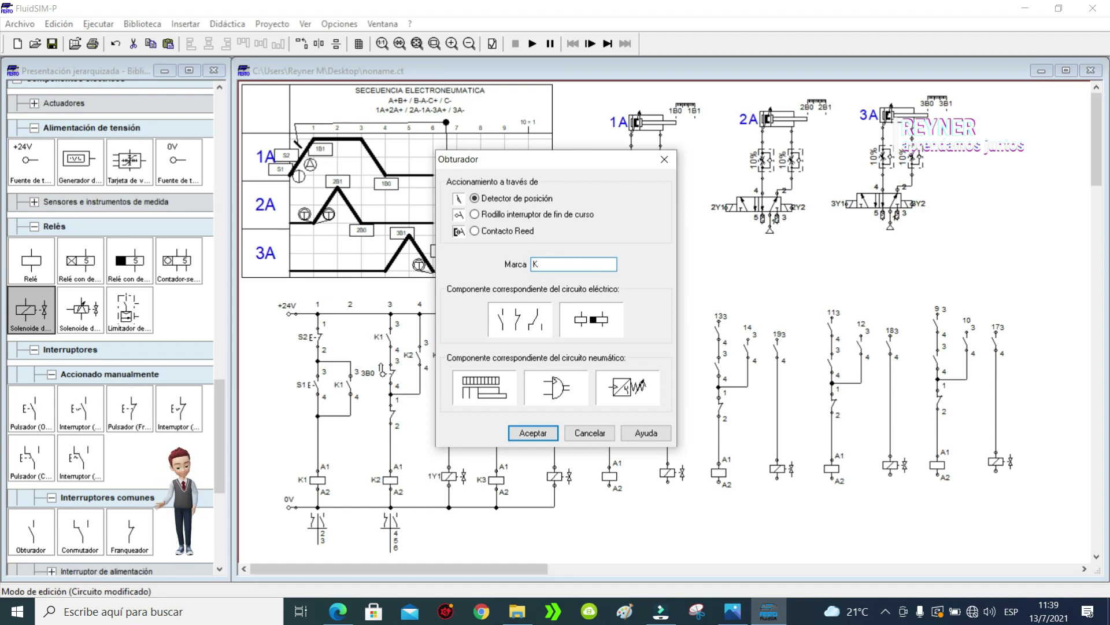
left_click(533, 433)
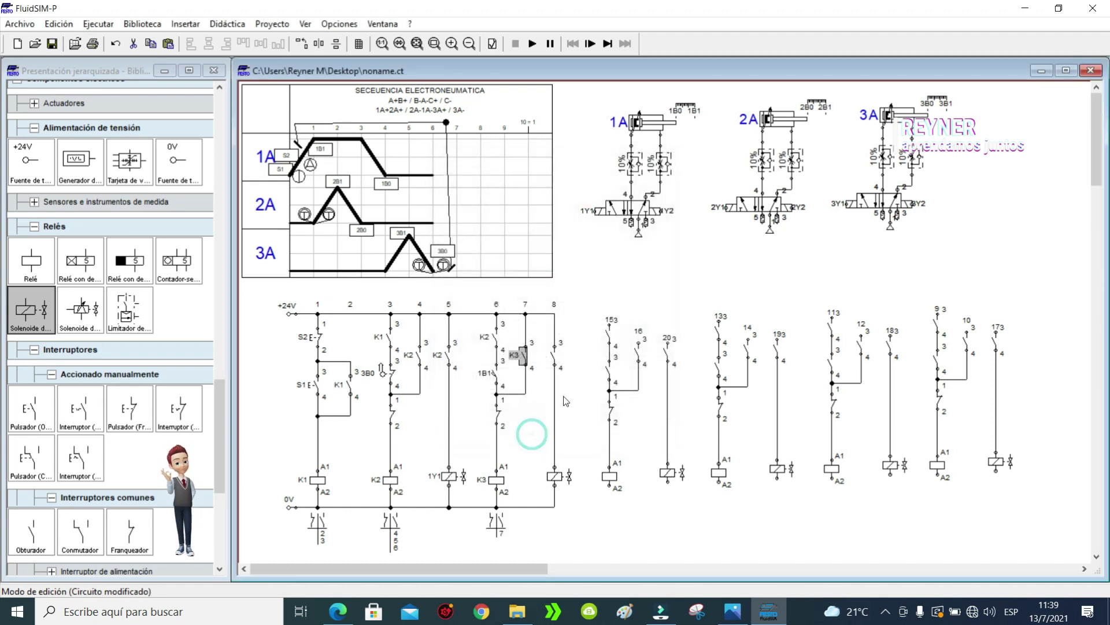
double_click(556, 364)
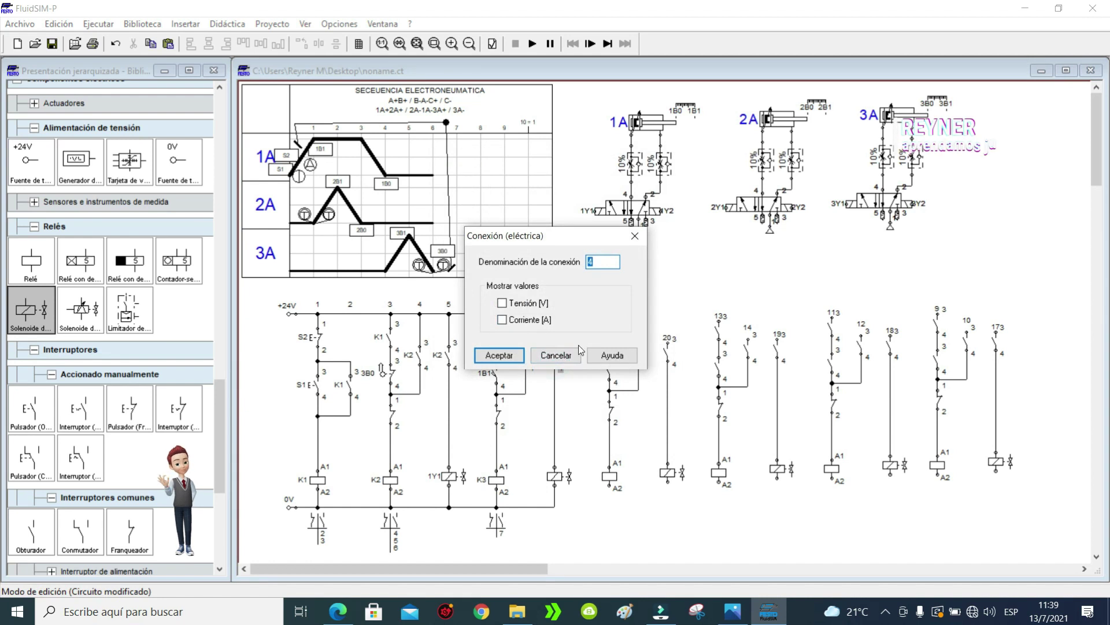
left_click(556, 356)
double_click(557, 347)
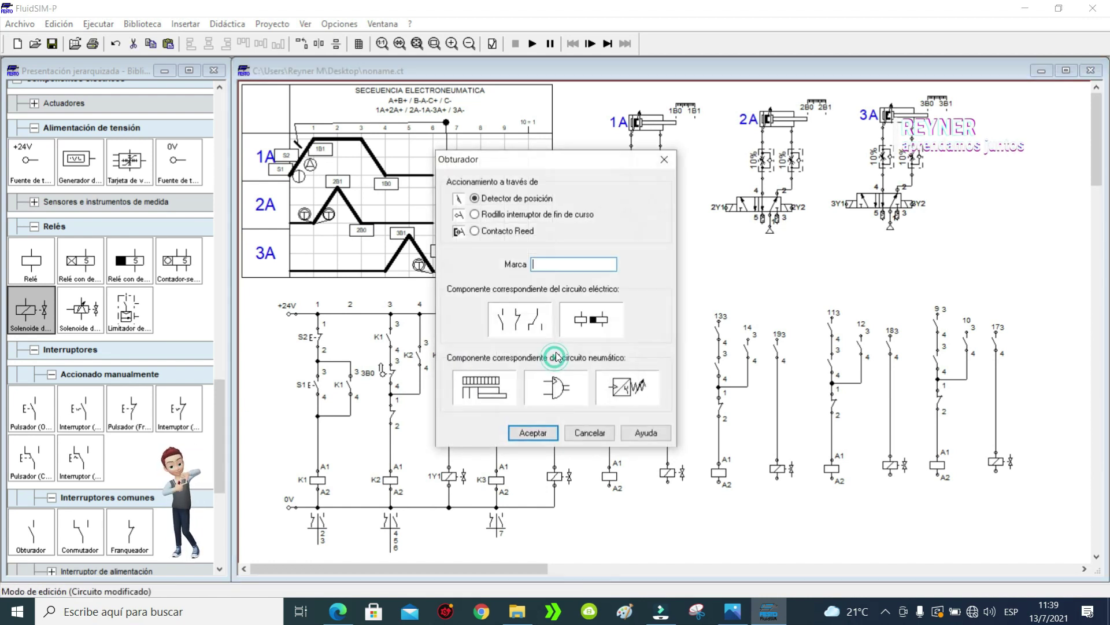
left_click(533, 433)
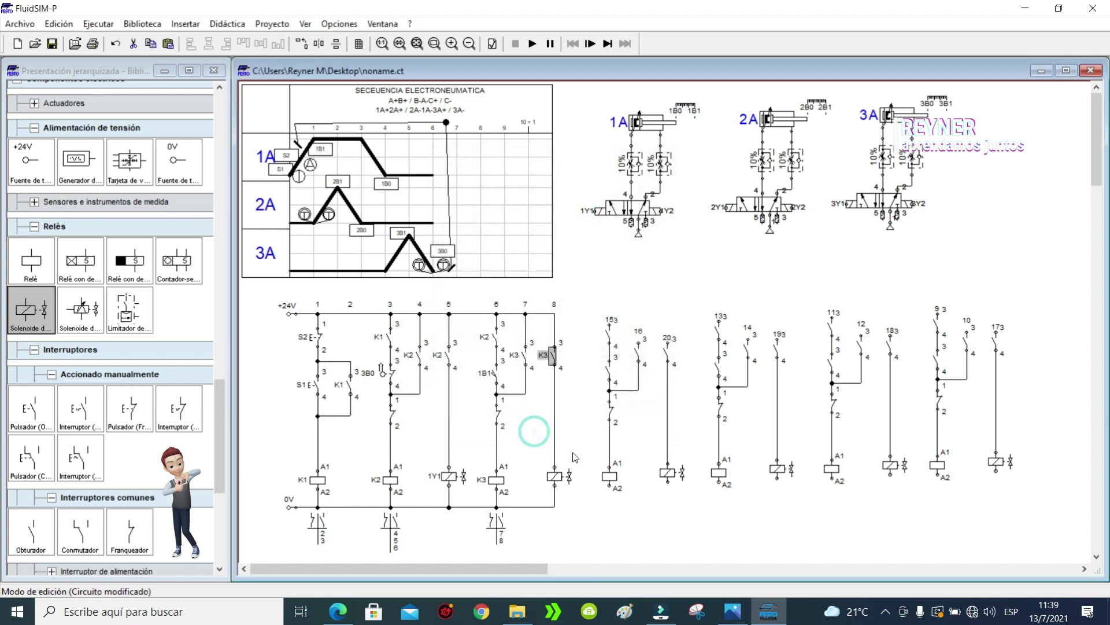
double_click(556, 478)
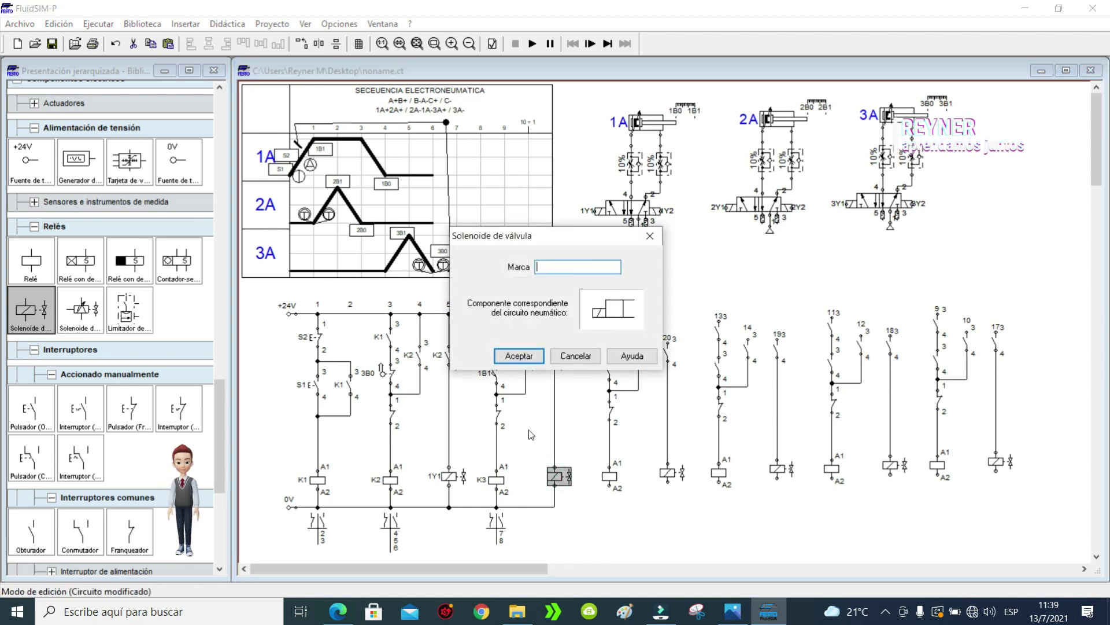
left_click(518, 356)
Step: Label the break contact in the K2 relay branch K3
left_click(497, 480)
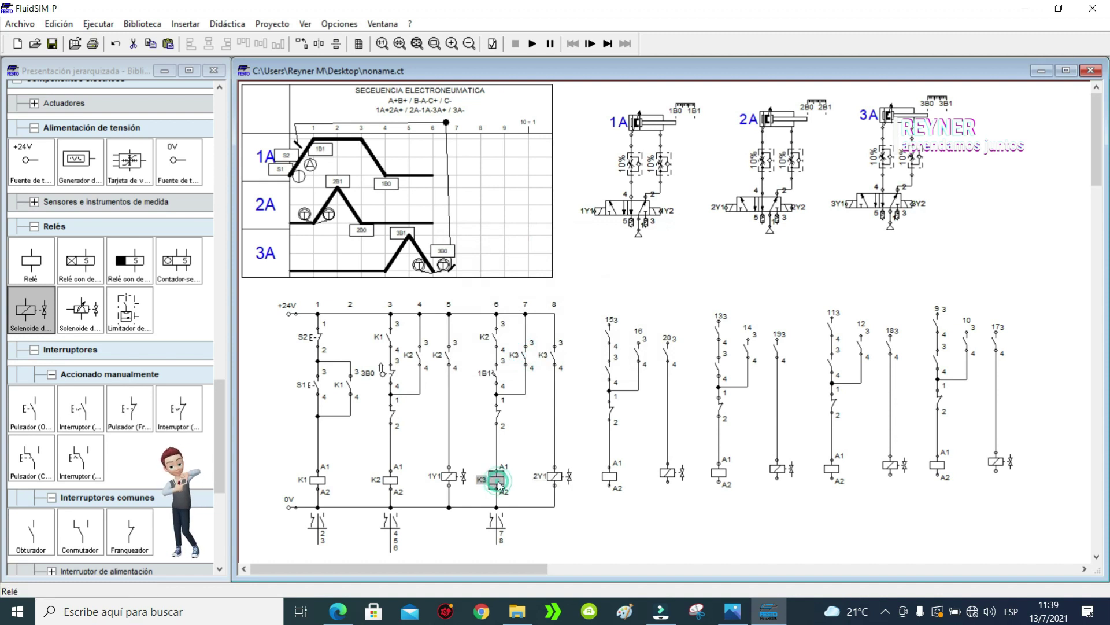
double_click(394, 419)
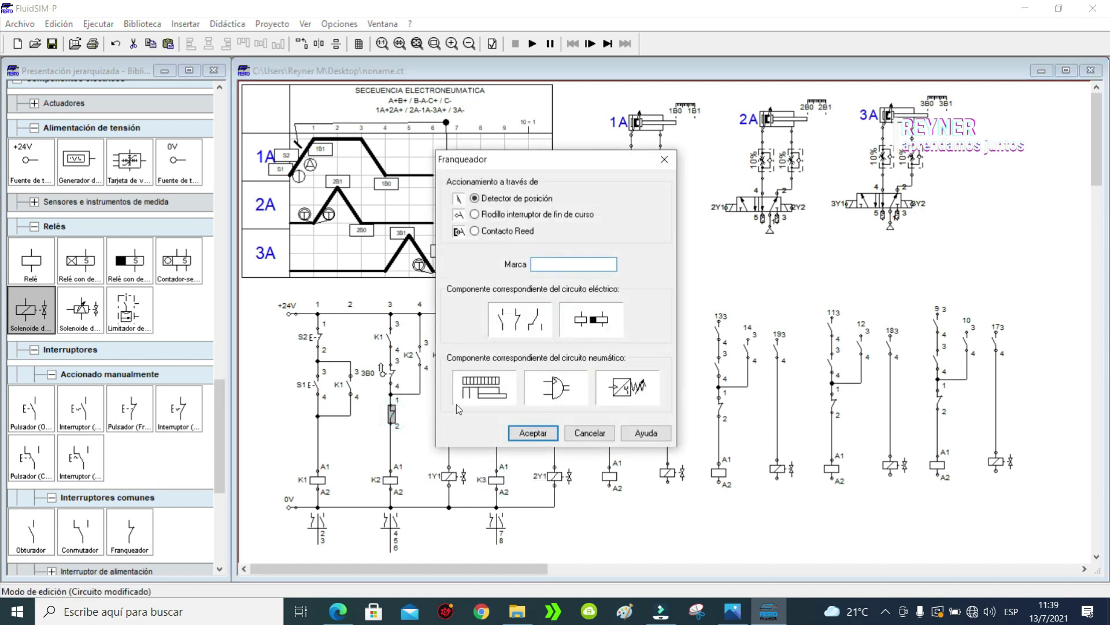
type("K3")
left_click(532, 432)
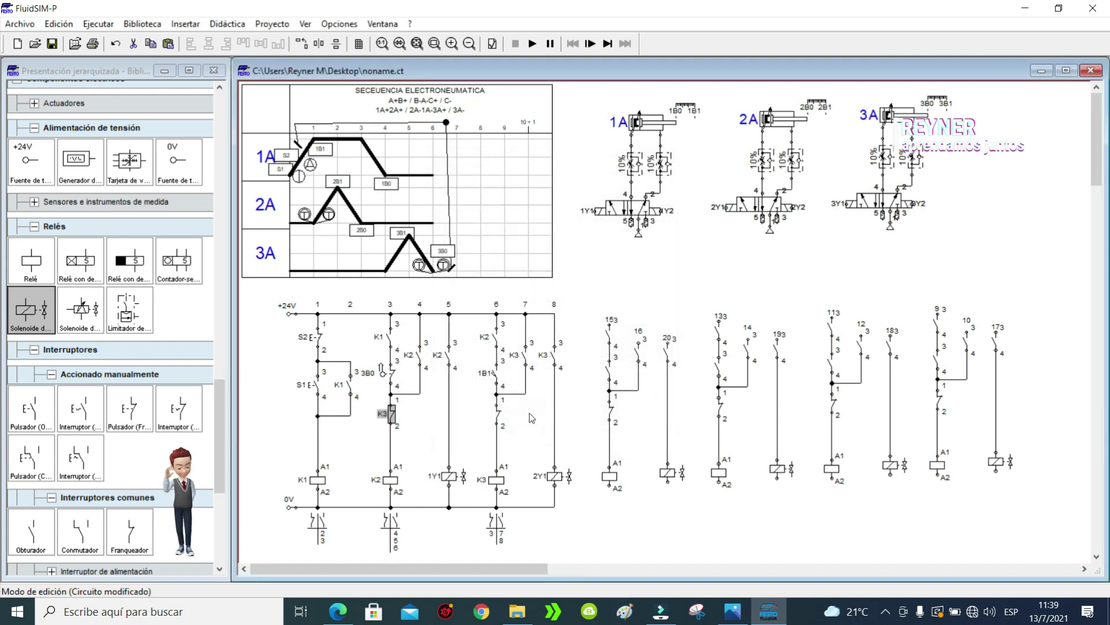
Step: Label the upper make contact of the third relay branch K3
double_click(610, 338)
type("K3")
left_click(533, 433)
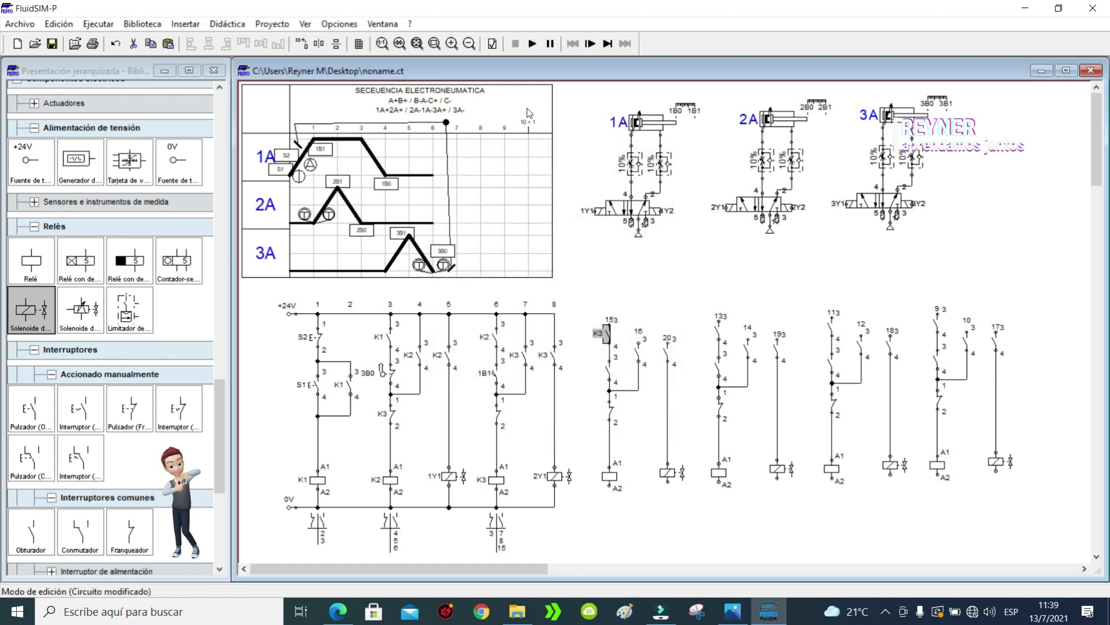
Step: Label the third relay branch's lower make contact 2B1 and set its actuation to roller limit switch
mouse_move(650, 127)
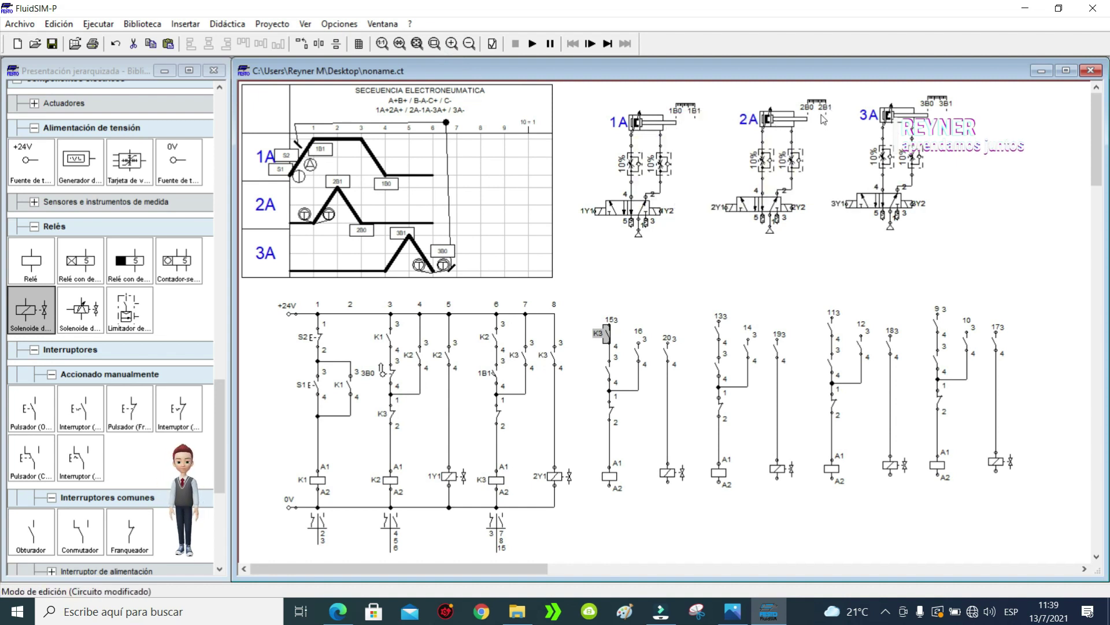
double_click(608, 370)
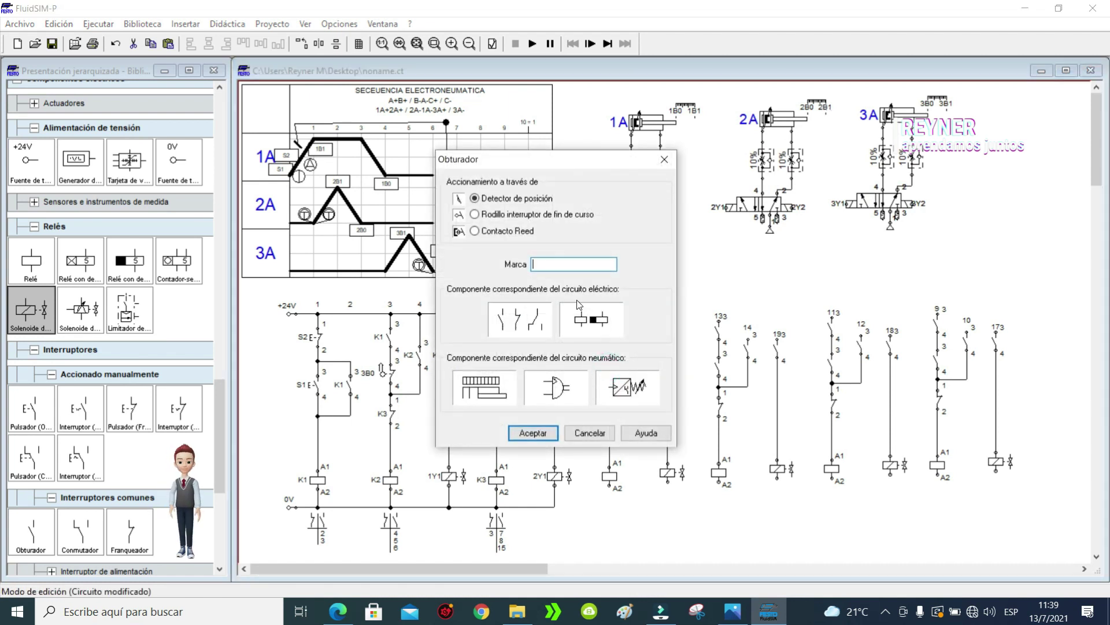
type("2B1")
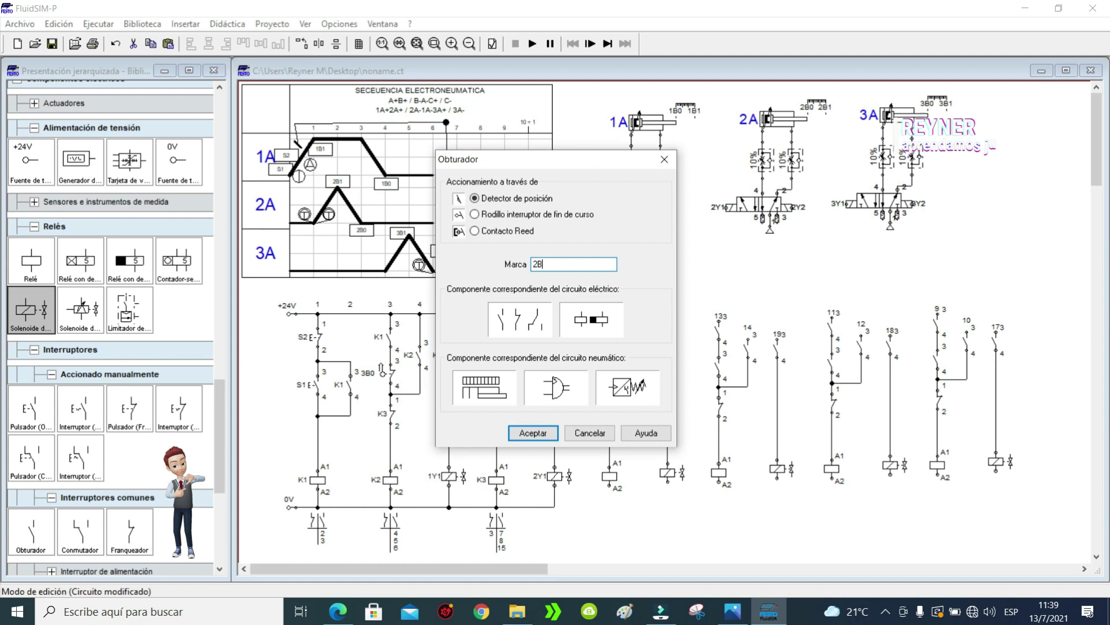
left_click(491, 215)
left_click(533, 433)
left_click(653, 260)
Step: Set the actuation of make contact 1B1 in the K3 relay branch to roller limit switch
double_click(494, 374)
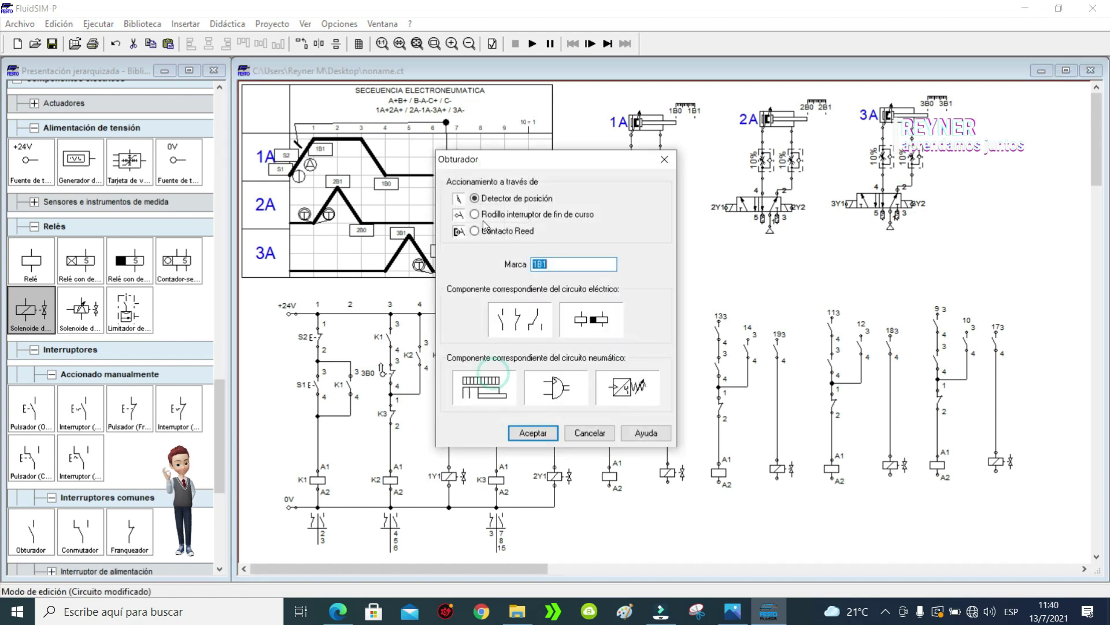
left_click(474, 215)
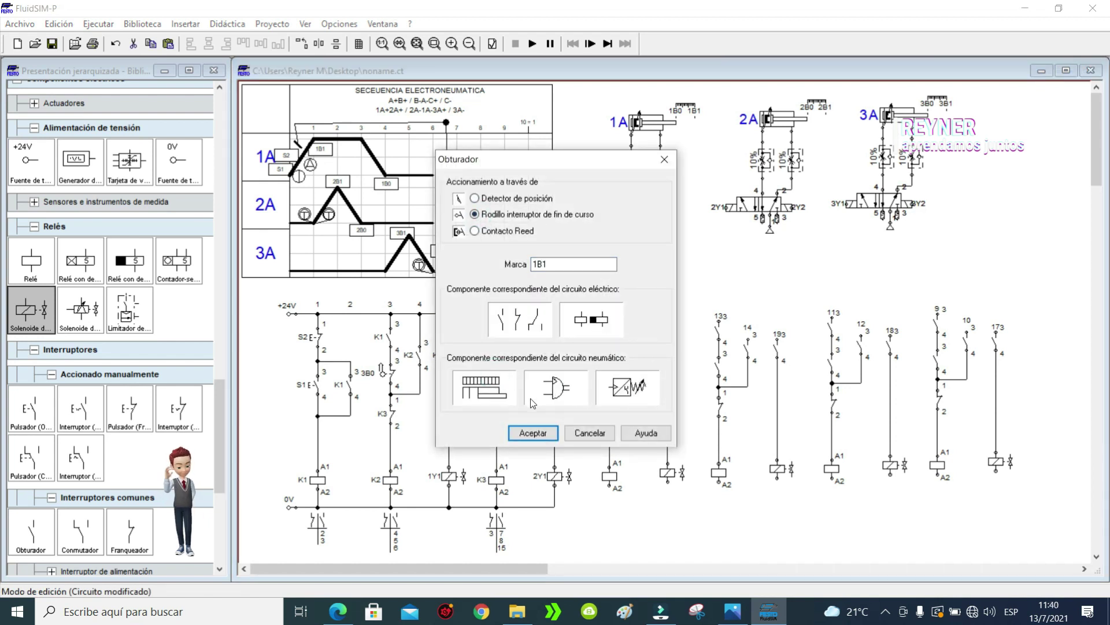
left_click(533, 432)
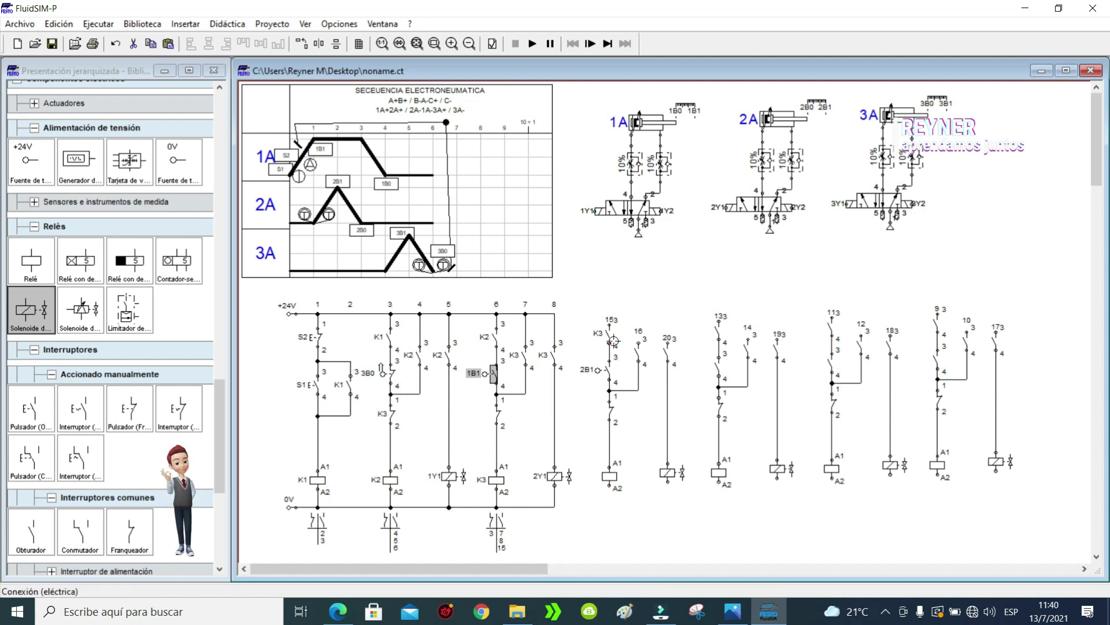
Step: Connect the third group's upper, holding and solenoid contacts to the +24V line and its relay coil and solenoid to the 0V line
left_click(610, 323)
left_click_drag(556, 313, 610, 322)
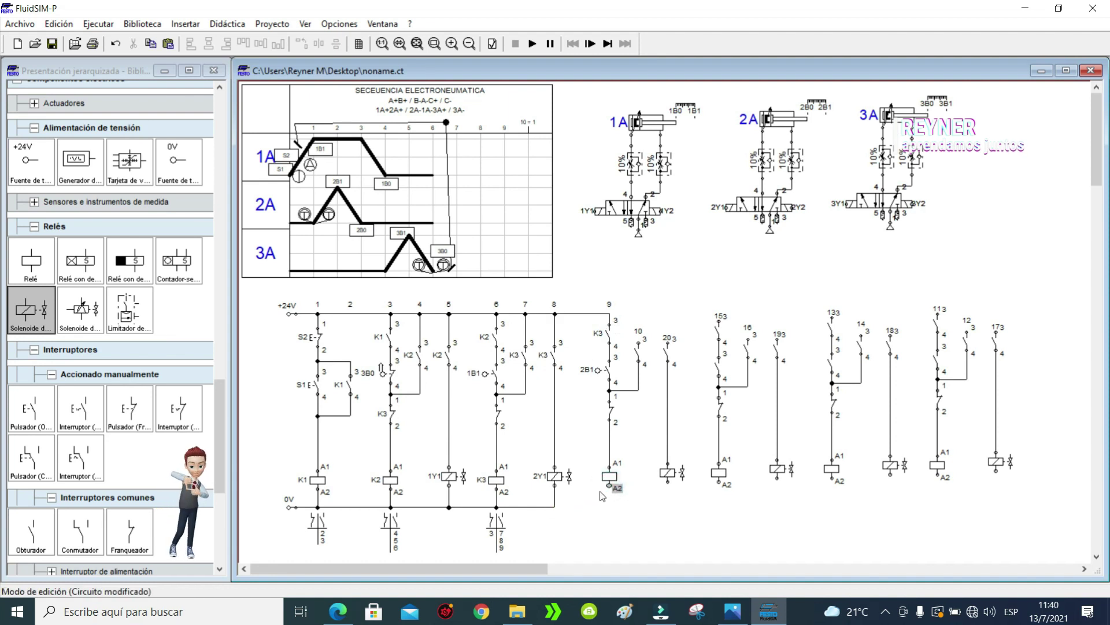
left_click_drag(609, 485, 565, 506)
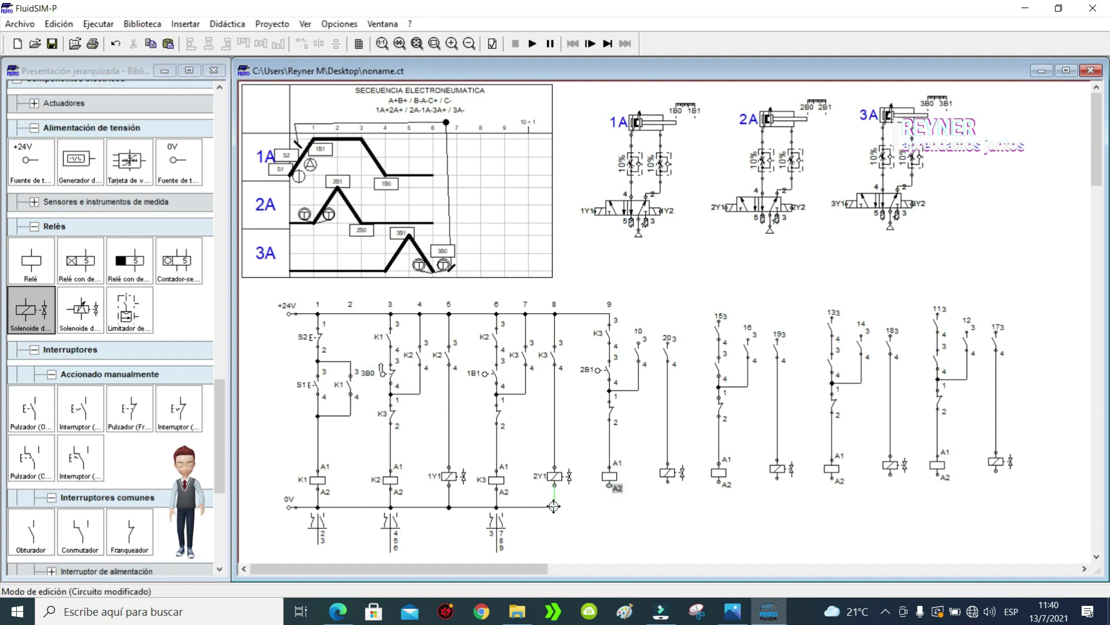
left_click_drag(555, 506, 555, 507)
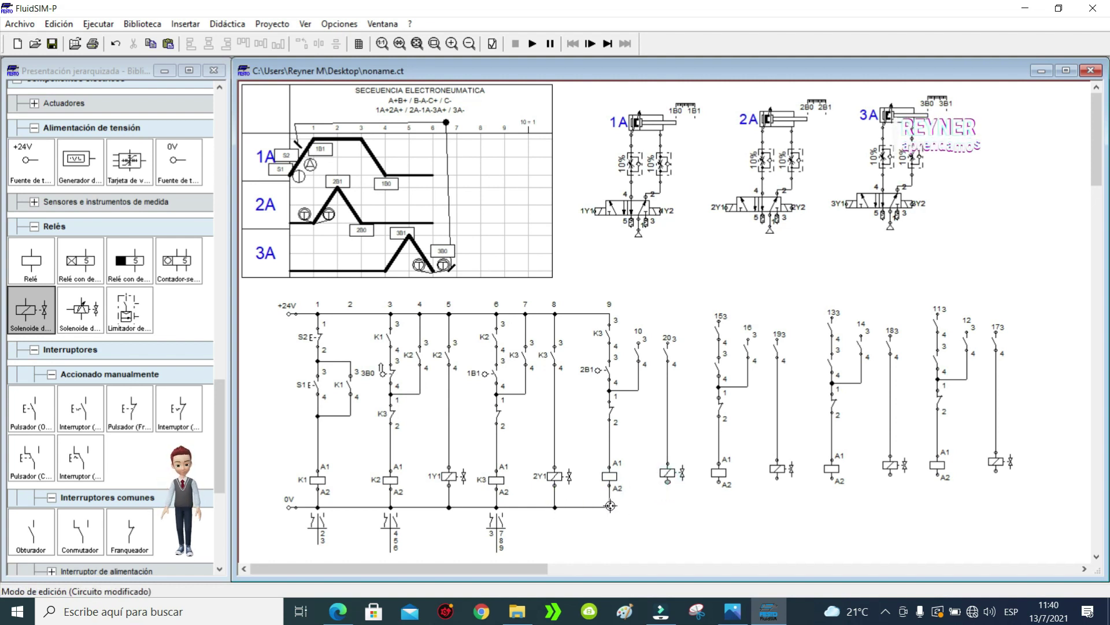
left_click_drag(610, 506, 668, 480)
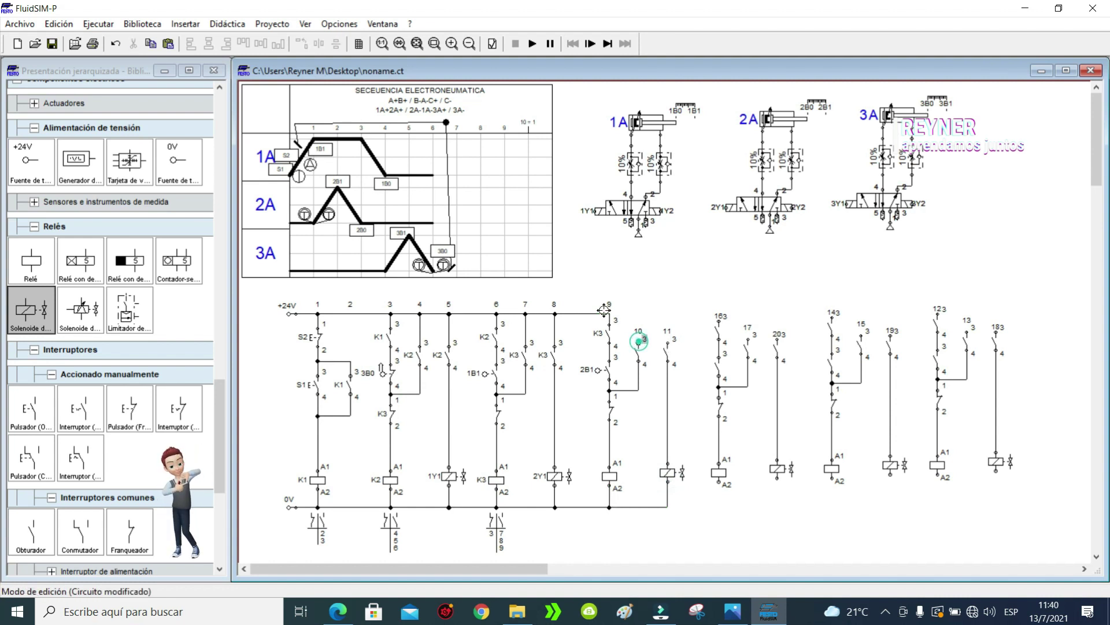
left_click_drag(609, 312, 639, 343)
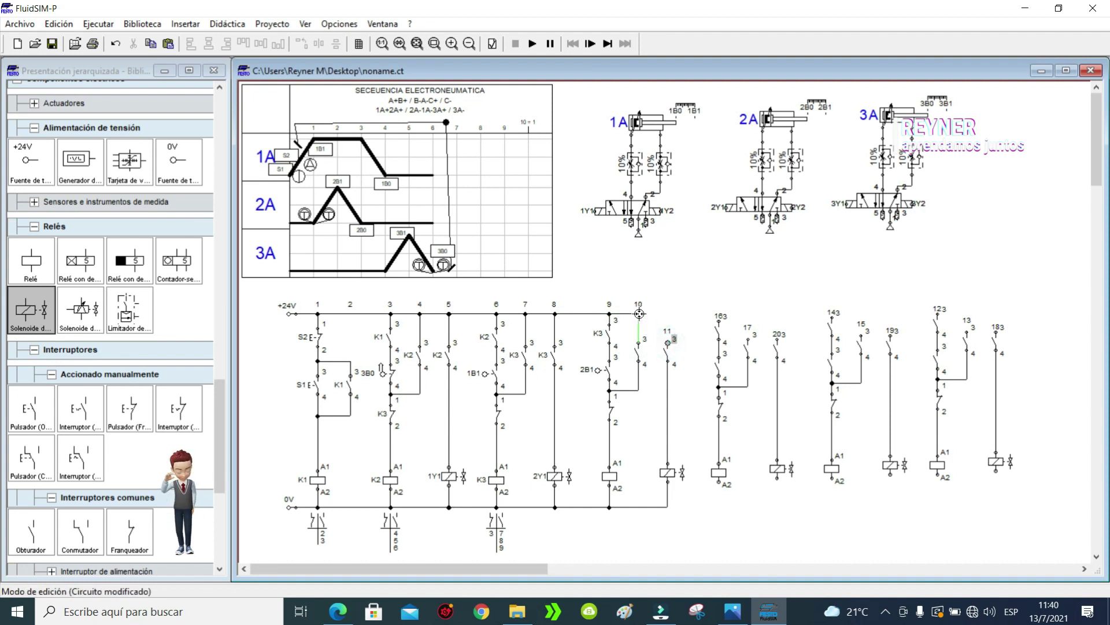
Step: Label the third group's relay coil and its holding and solenoid make contacts K4
double_click(609, 476)
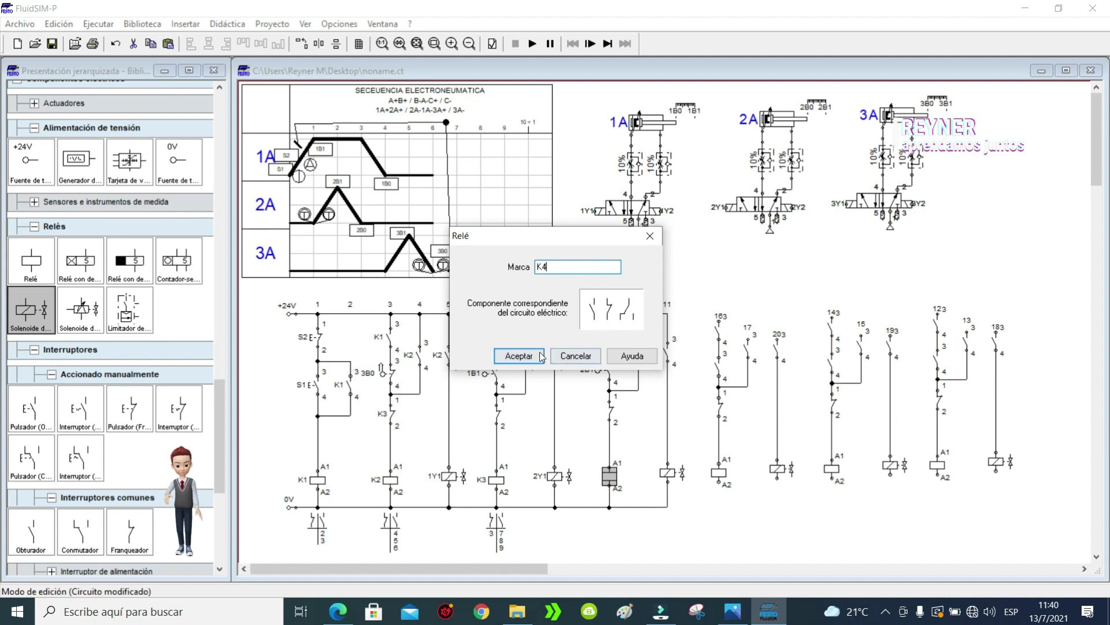
left_click(518, 356)
left_click(609, 334)
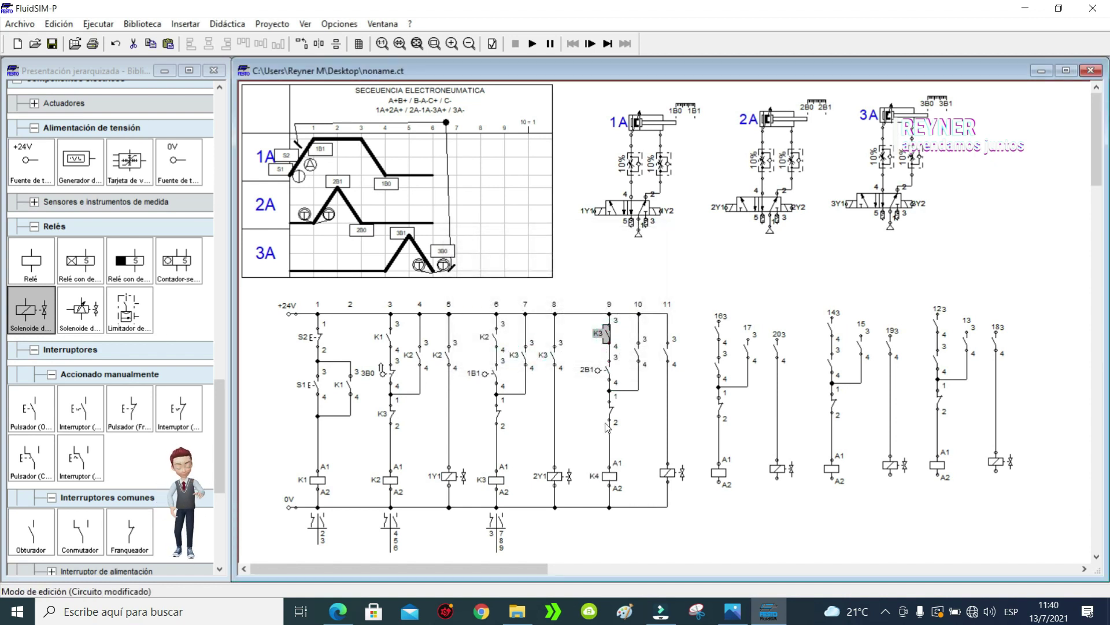
double_click(604, 334)
type("K4")
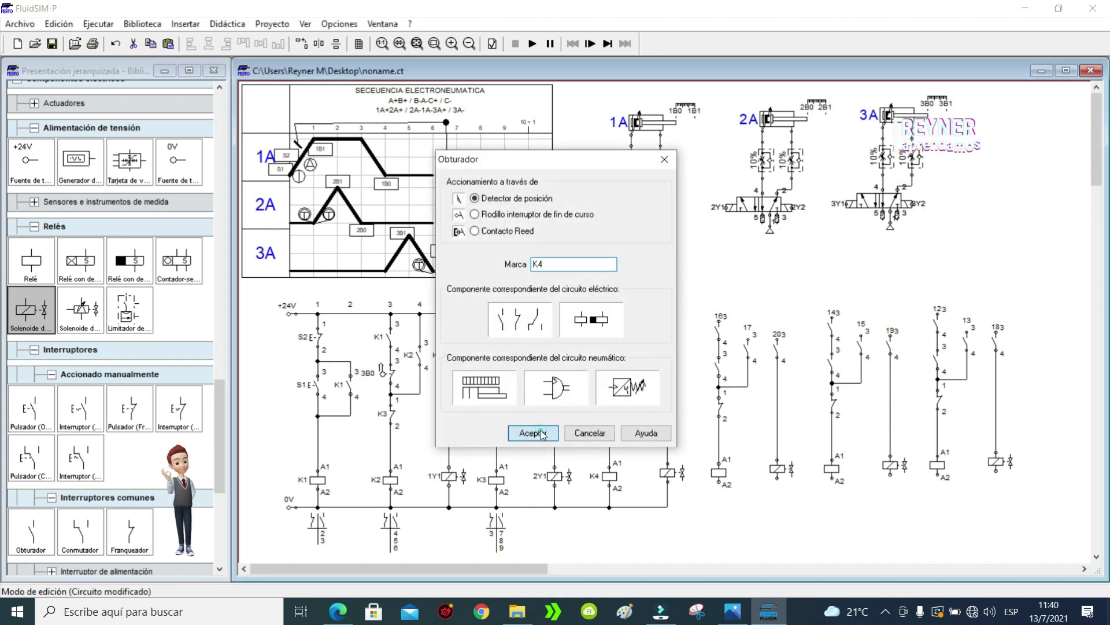
left_click(535, 432)
left_click(664, 353)
double_click(665, 354)
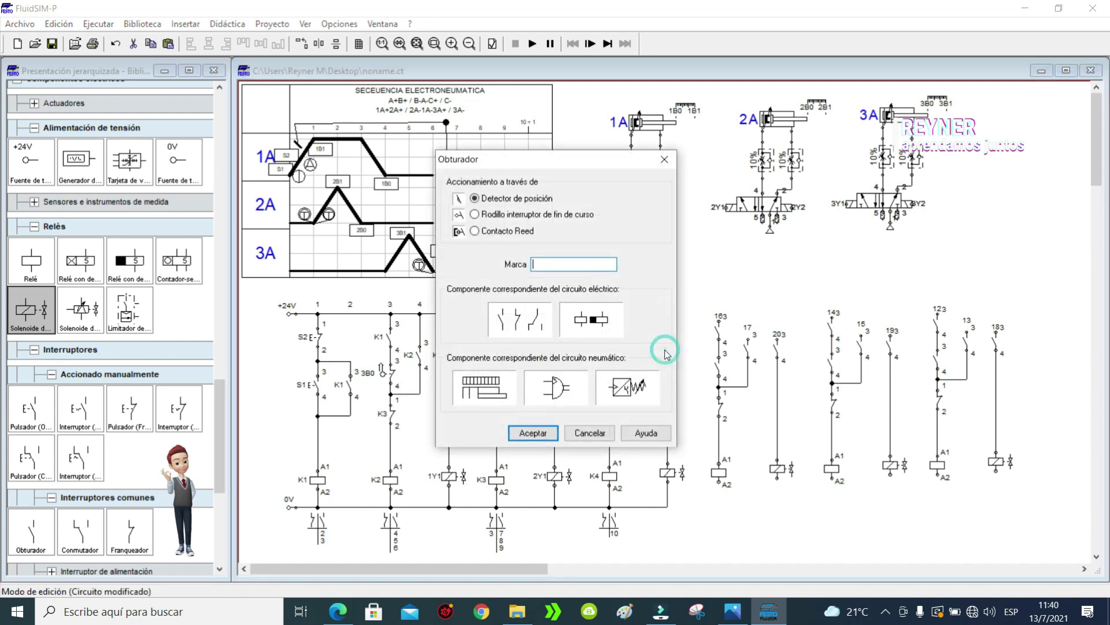
left_click(549, 432)
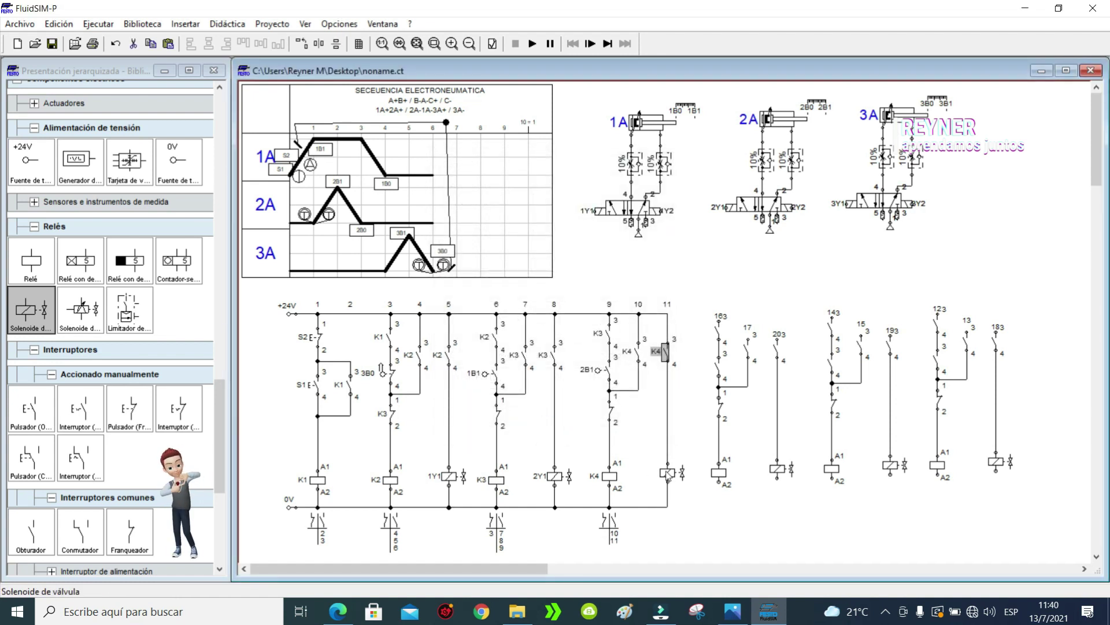
Step: Shift the 2Y2 mark clear of cylinder 2A's valve and label the third group's valve solenoid 2Y2
left_click(798, 208)
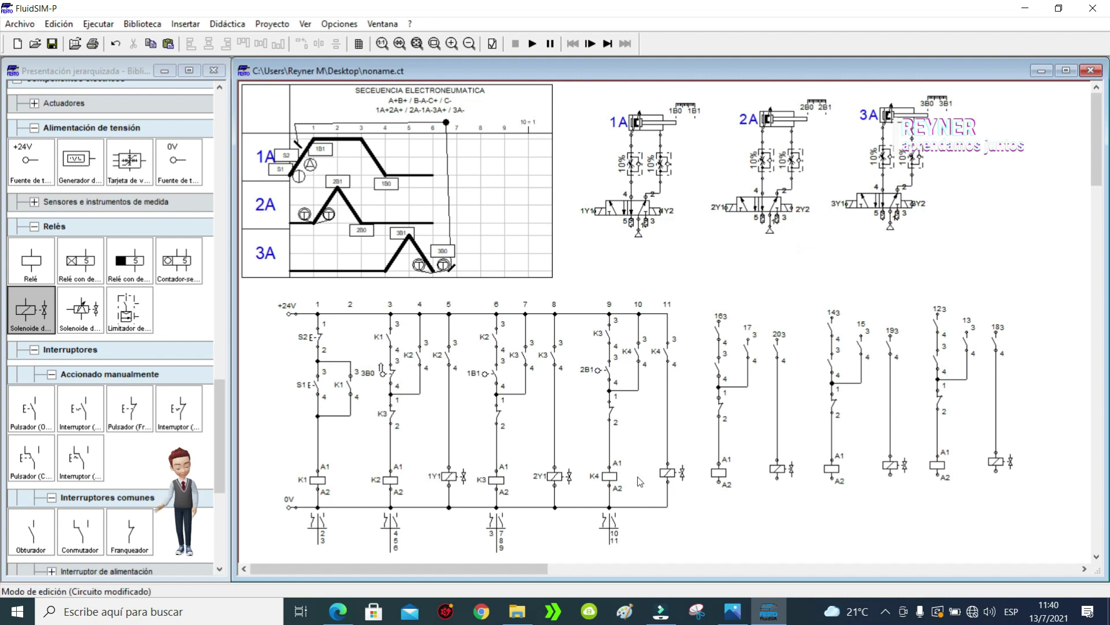
double_click(669, 472)
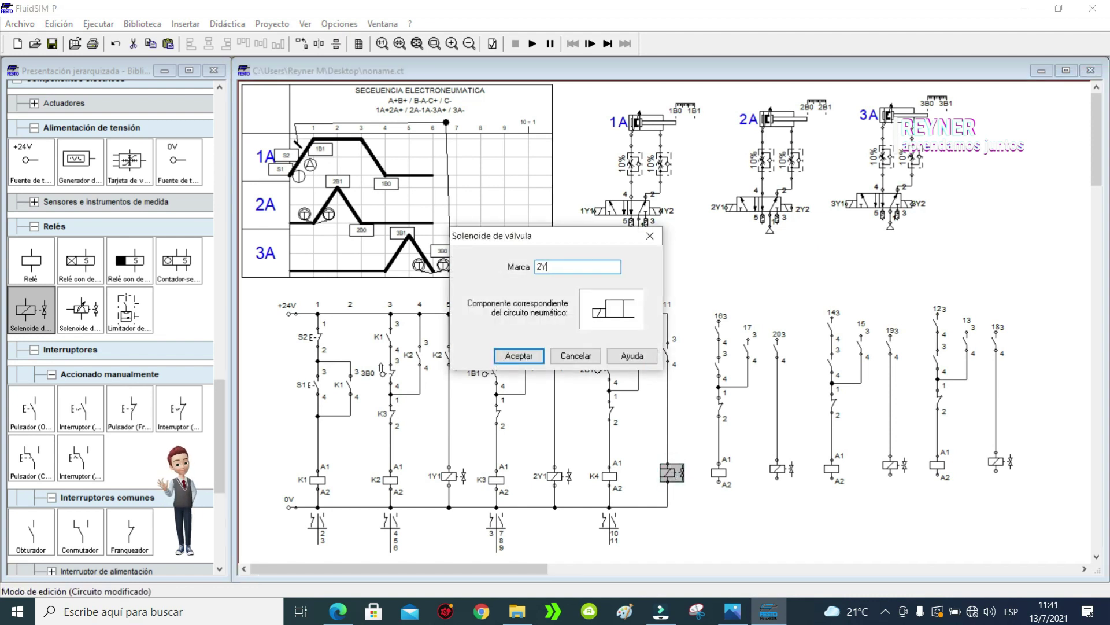
left_click(519, 355)
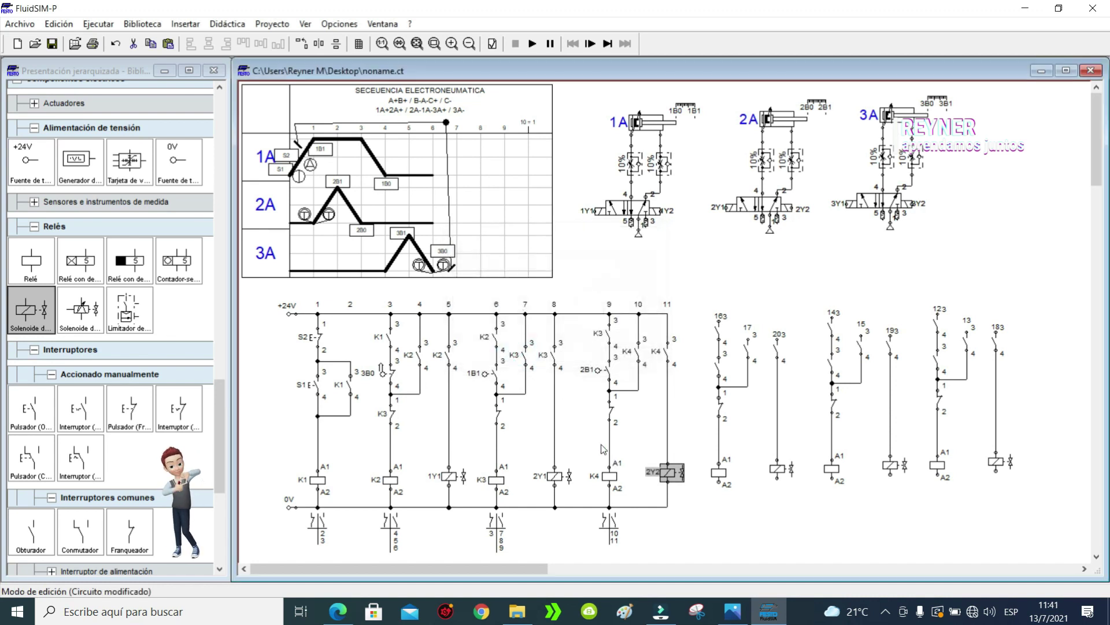
Step: Label the break contact in the K3 relay branch K4
left_click(609, 476)
double_click(498, 420)
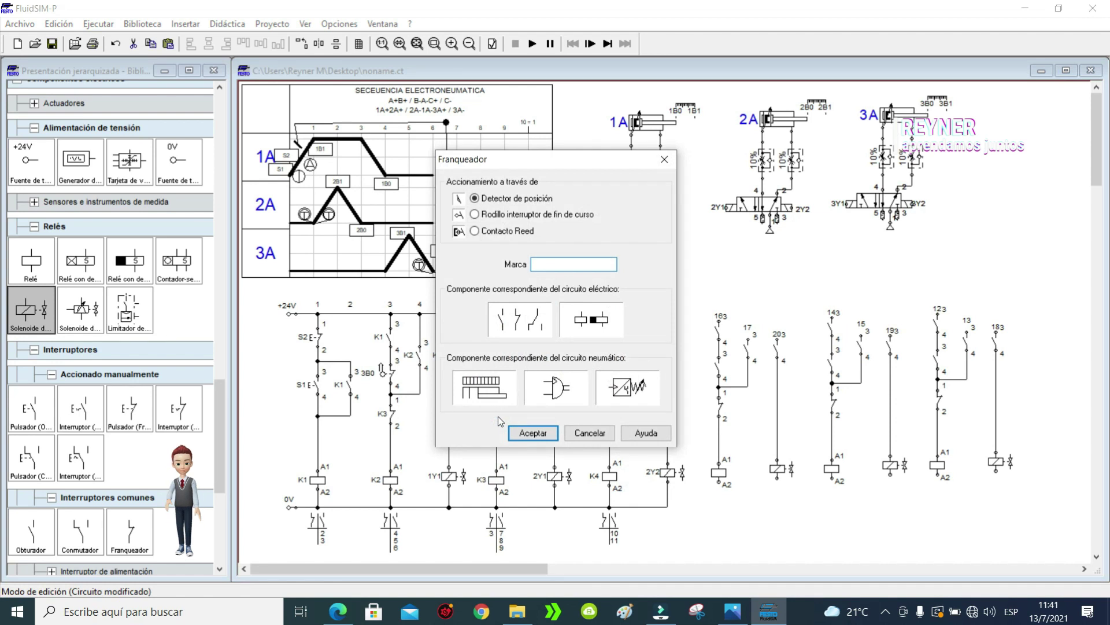
type("K4")
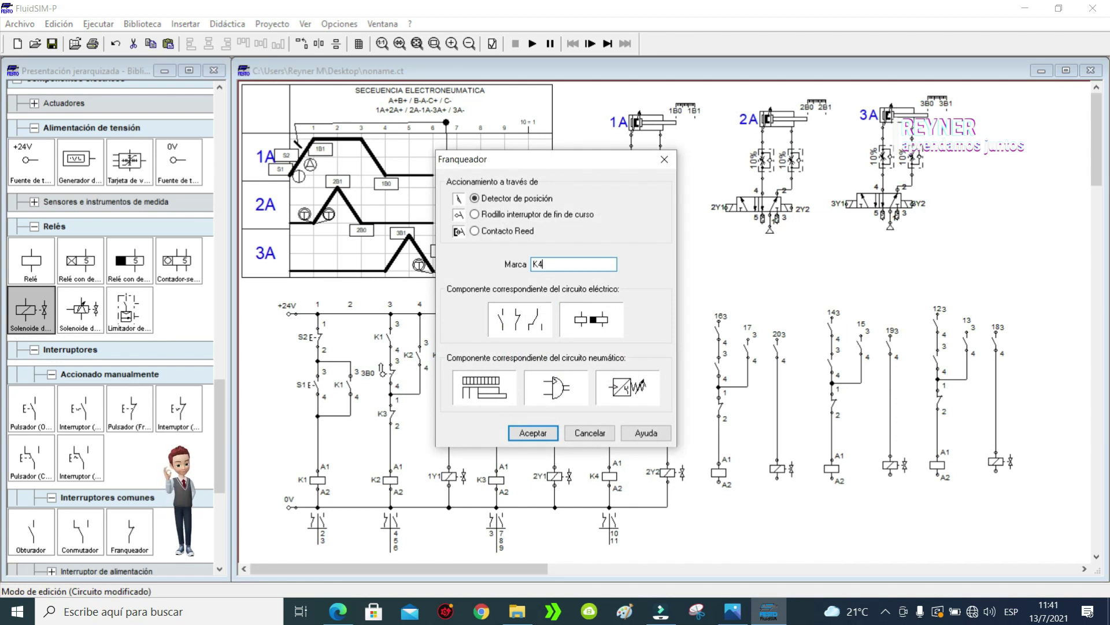
left_click(534, 434)
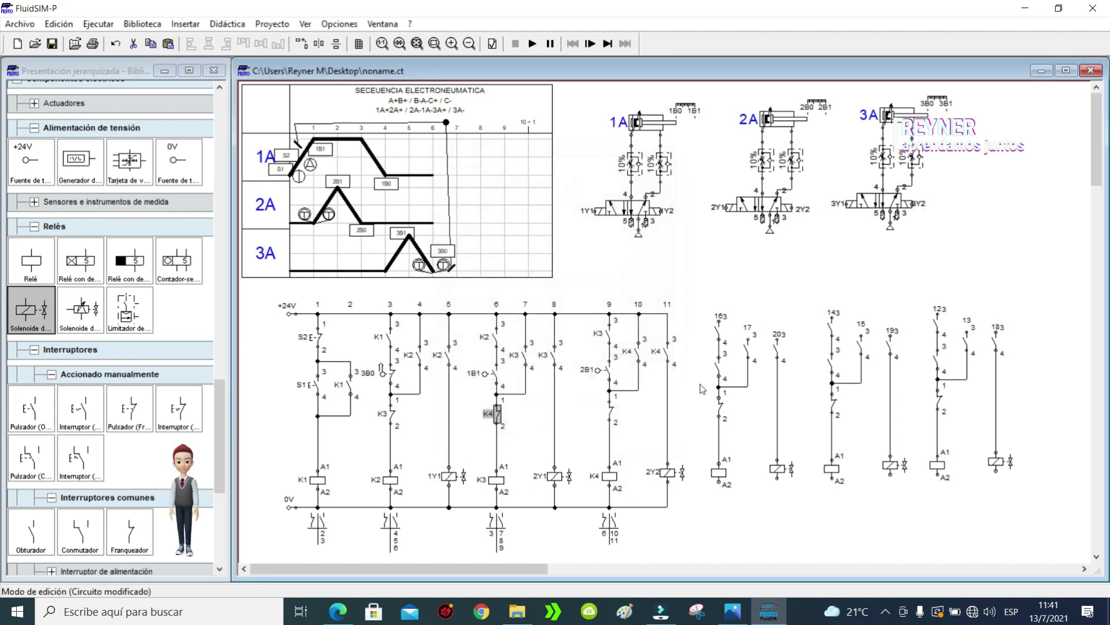
Step: Label the upper make contact of the fourth relay branch K4
double_click(718, 334)
type("K4")
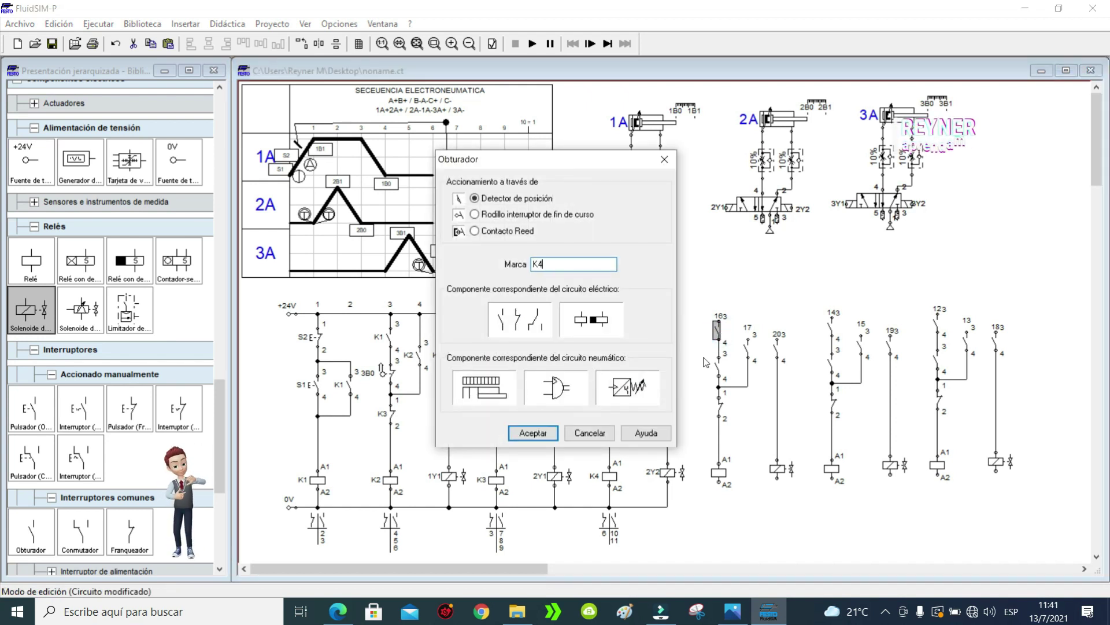
left_click(533, 433)
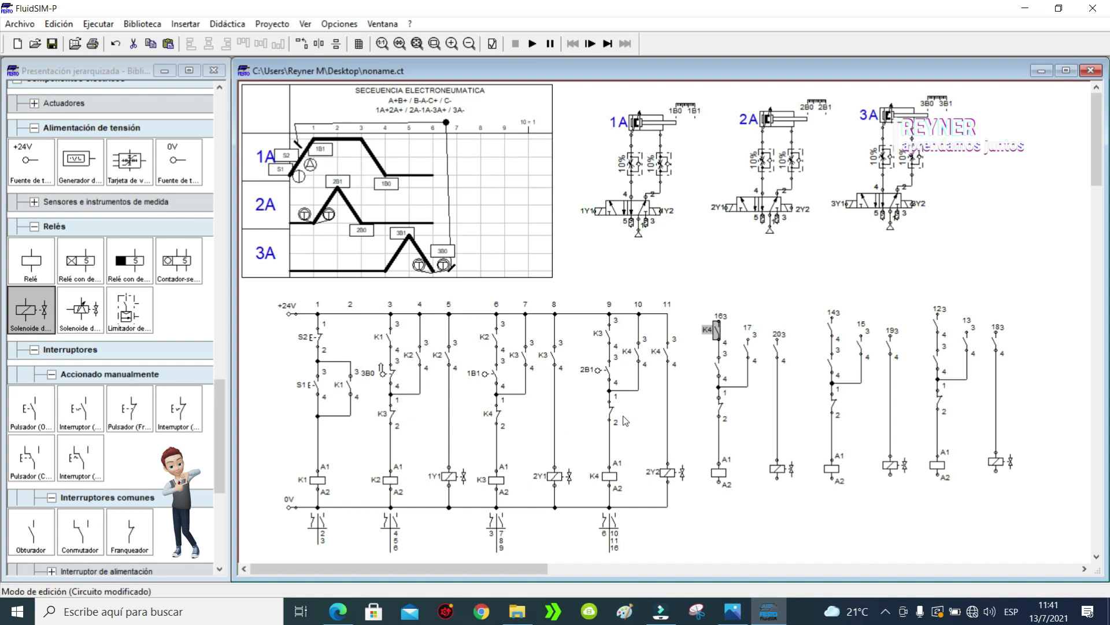
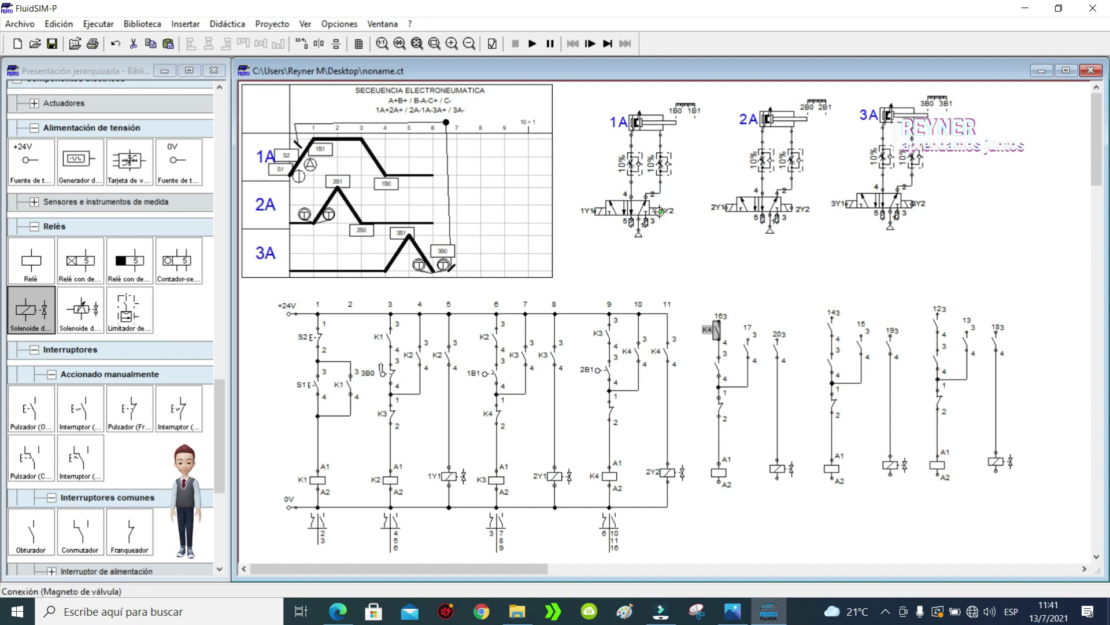
Step: Shift the 1Y2 mark clear of cylinder 1A's valve
left_click(662, 209)
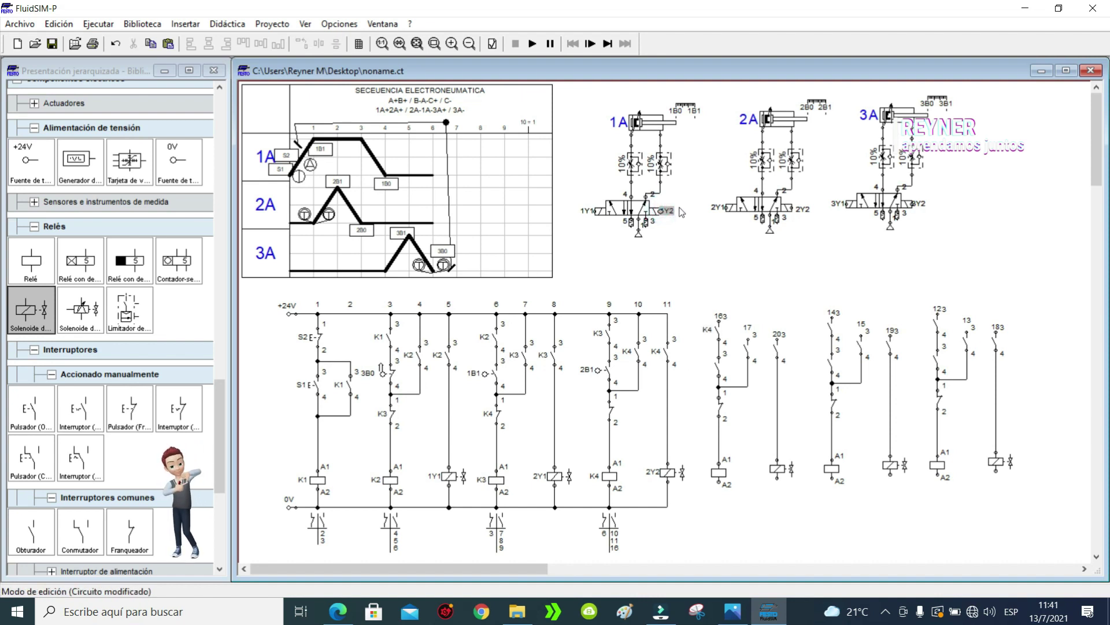
left_click_drag(671, 210, 675, 209)
left_click(709, 244)
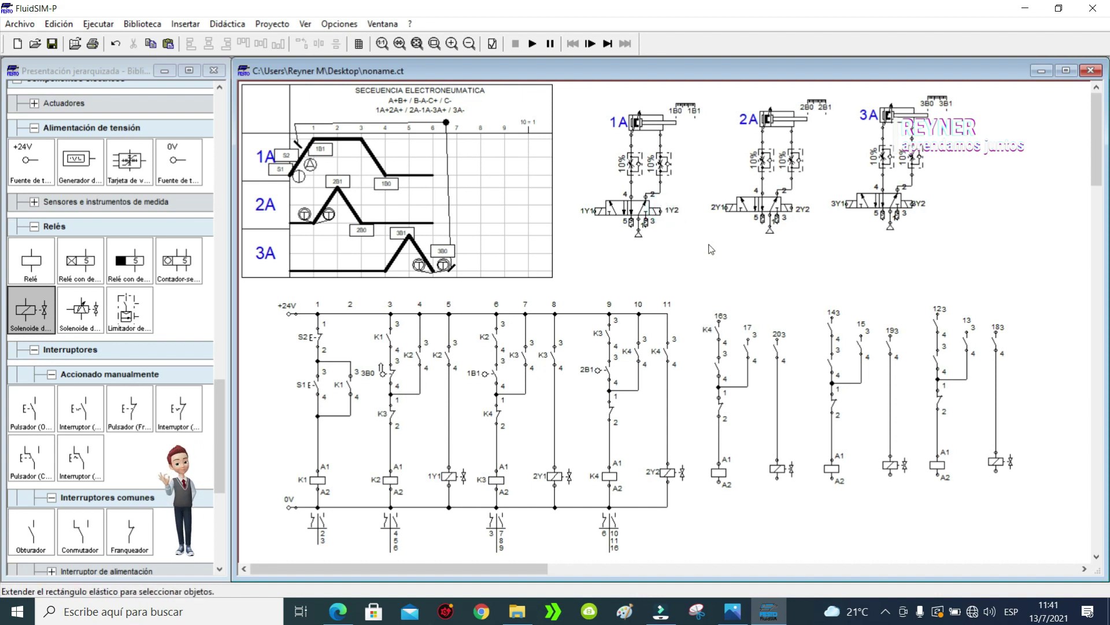
Step: Wire the fourth group's upper K4 contact to the +24 V line and its relay coil and valve solenoid to the 0 V line
left_click(434, 45)
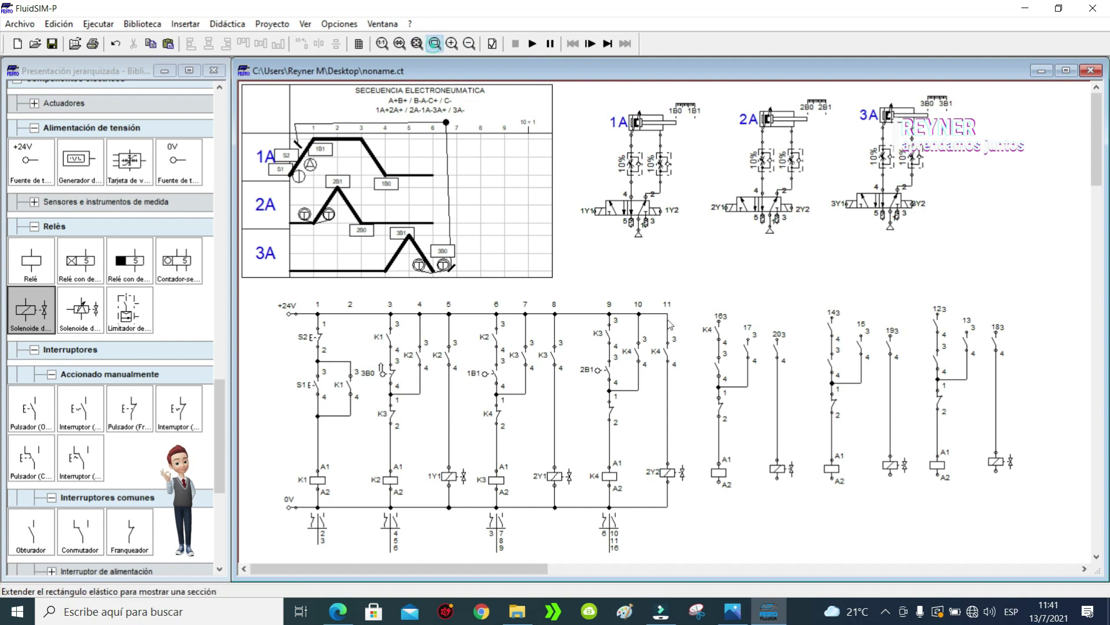
left_click_drag(949, 545, 480, 281)
left_click_drag(546, 159, 453, 146)
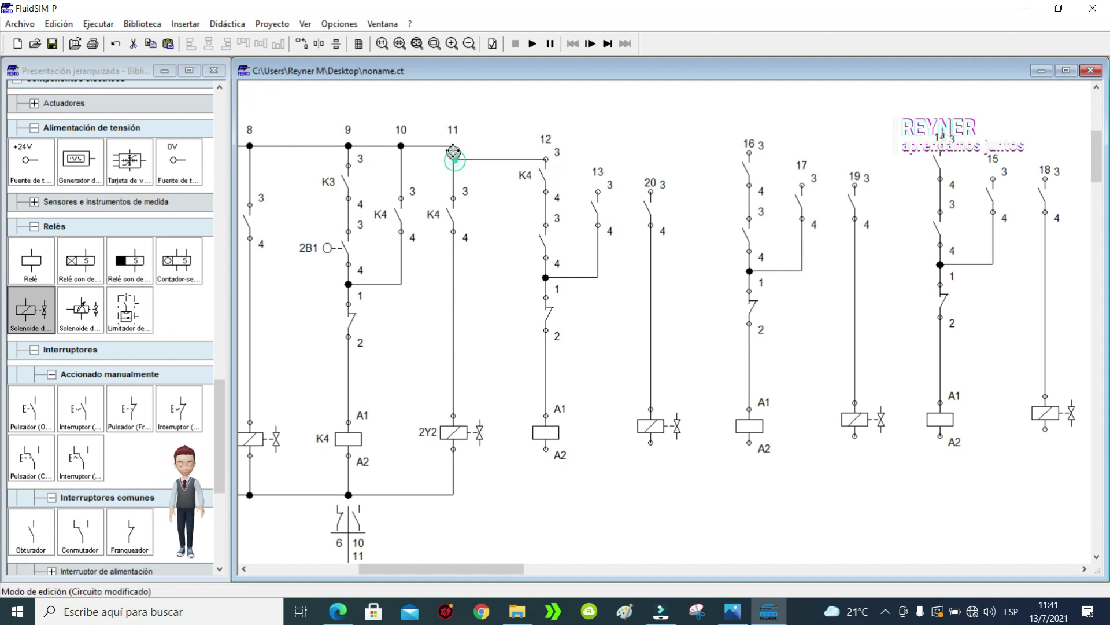
left_click_drag(515, 158, 515, 148)
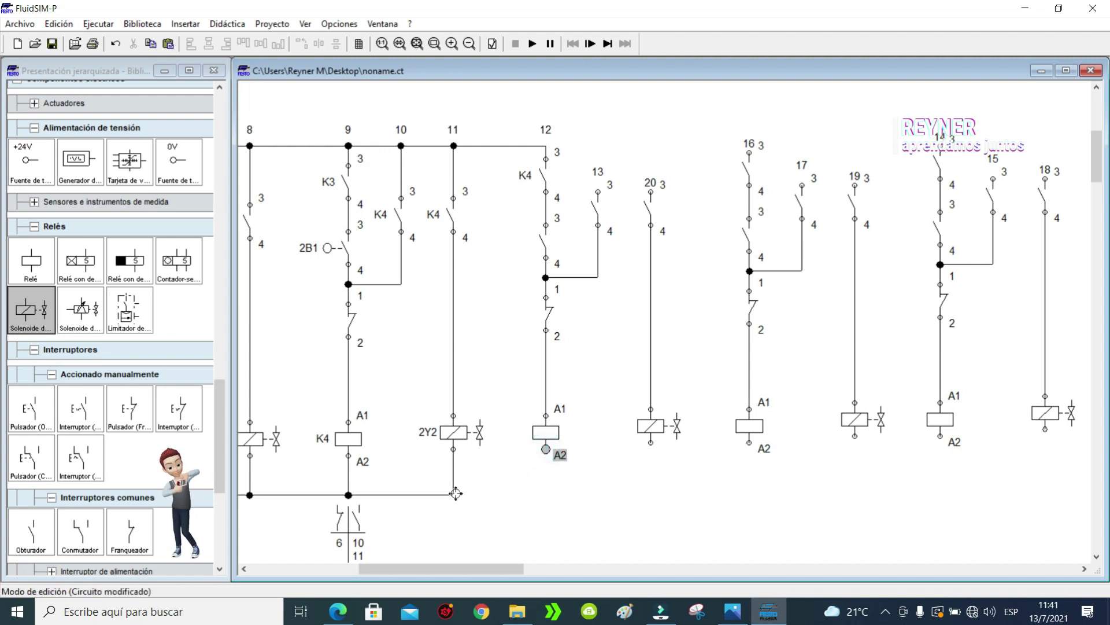
left_click_drag(453, 493, 453, 494)
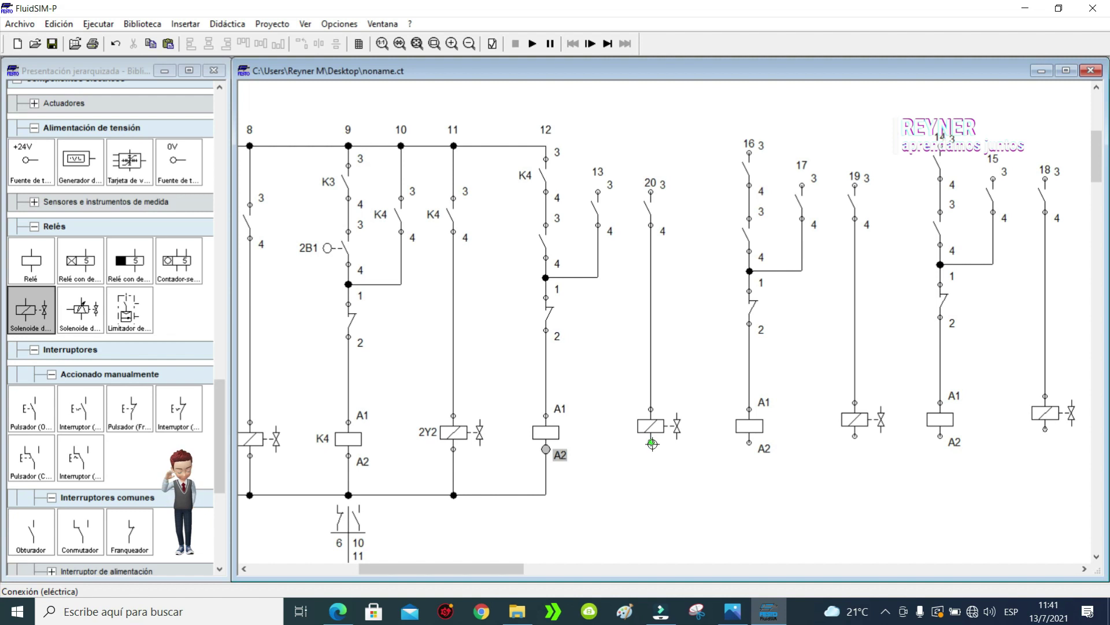
left_click_drag(652, 444, 546, 494)
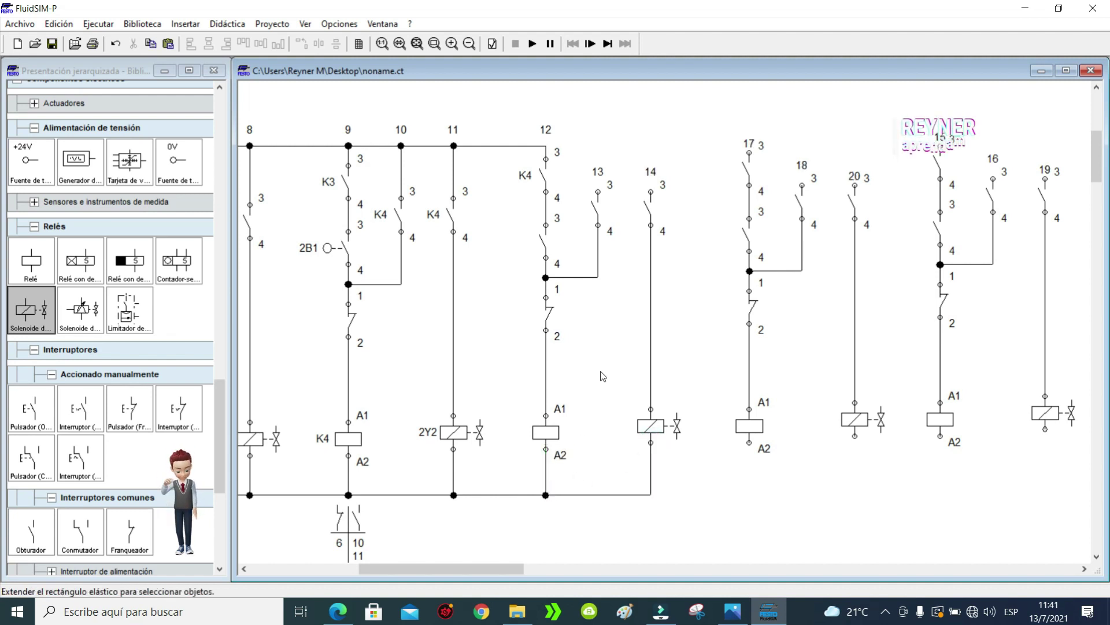
Step: Label the fourth group's relay coil K5 and wire its holding and solenoid make contacts to the +24 V line
double_click(549, 432)
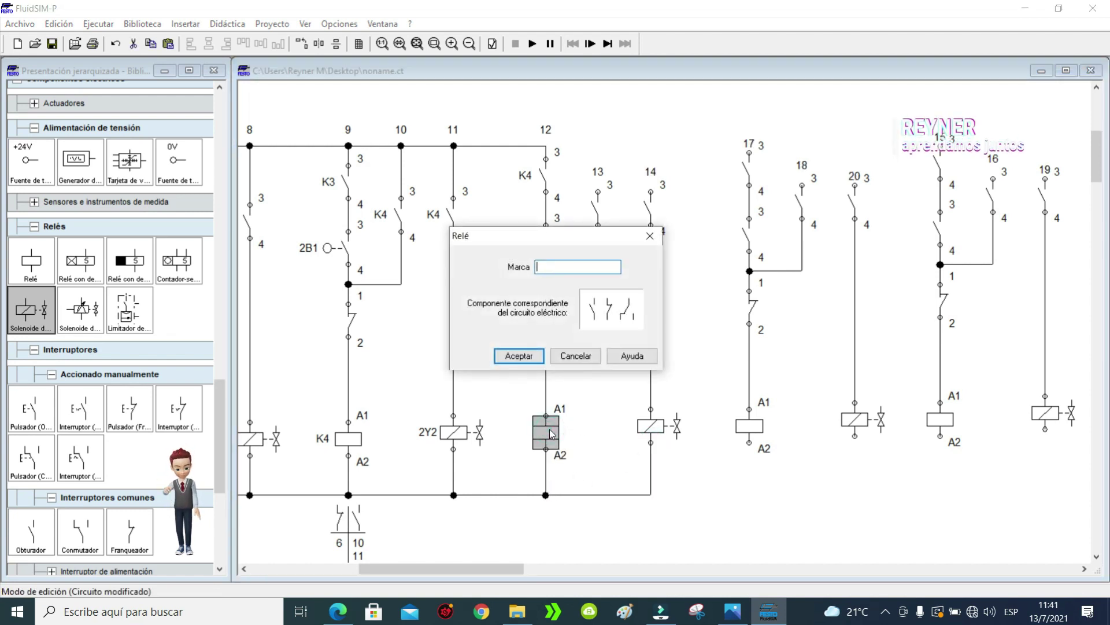
left_click(524, 360)
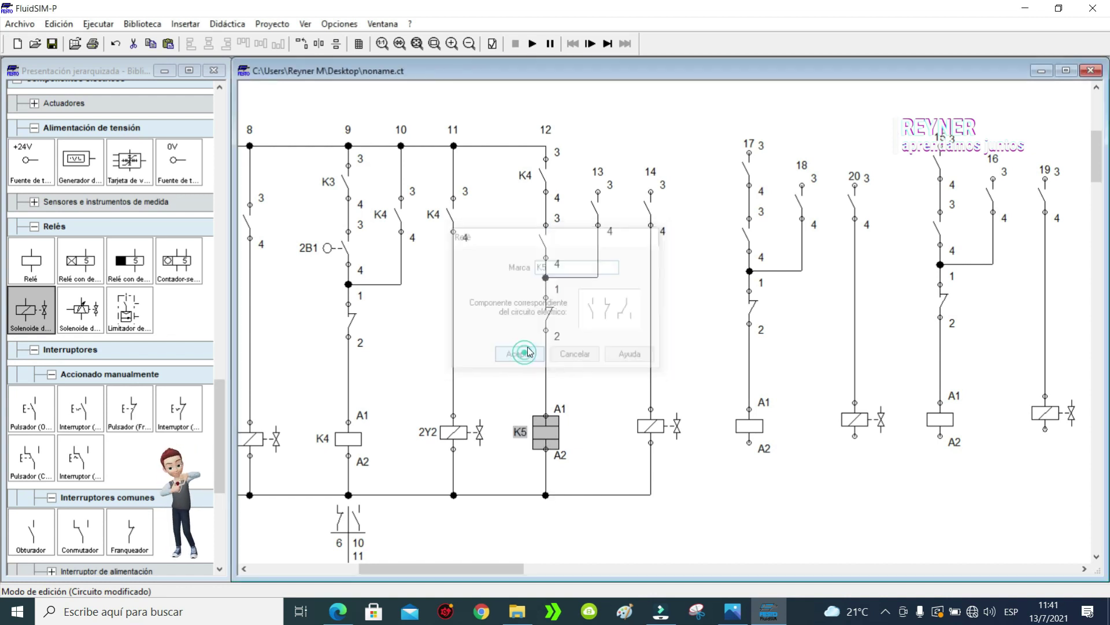
left_click(596, 192)
left_click_drag(545, 145, 598, 192)
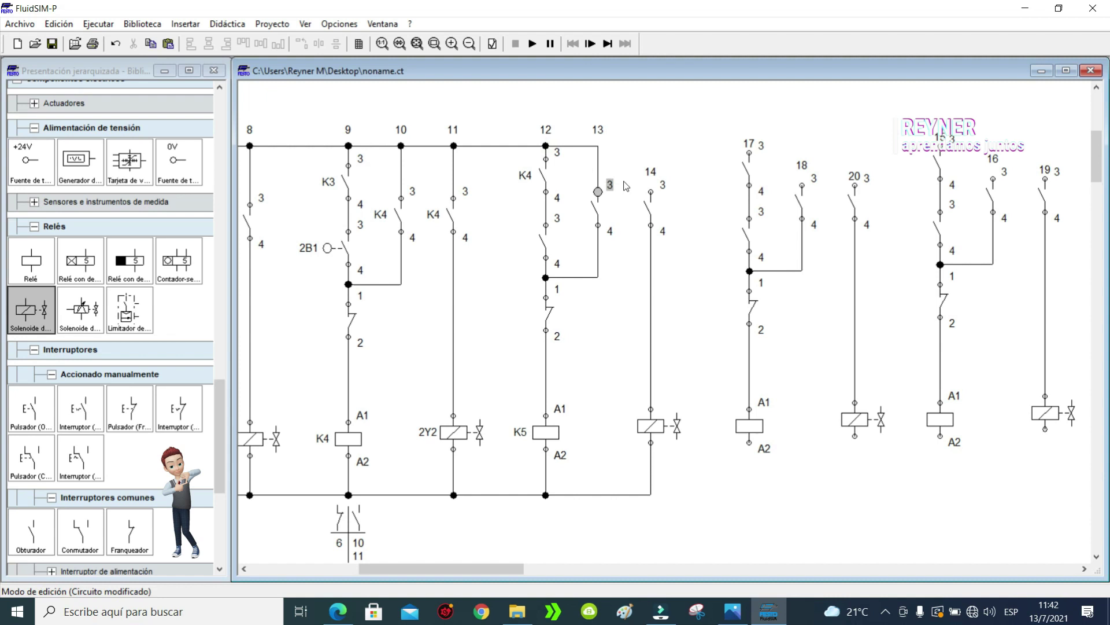
left_click_drag(599, 145, 650, 192)
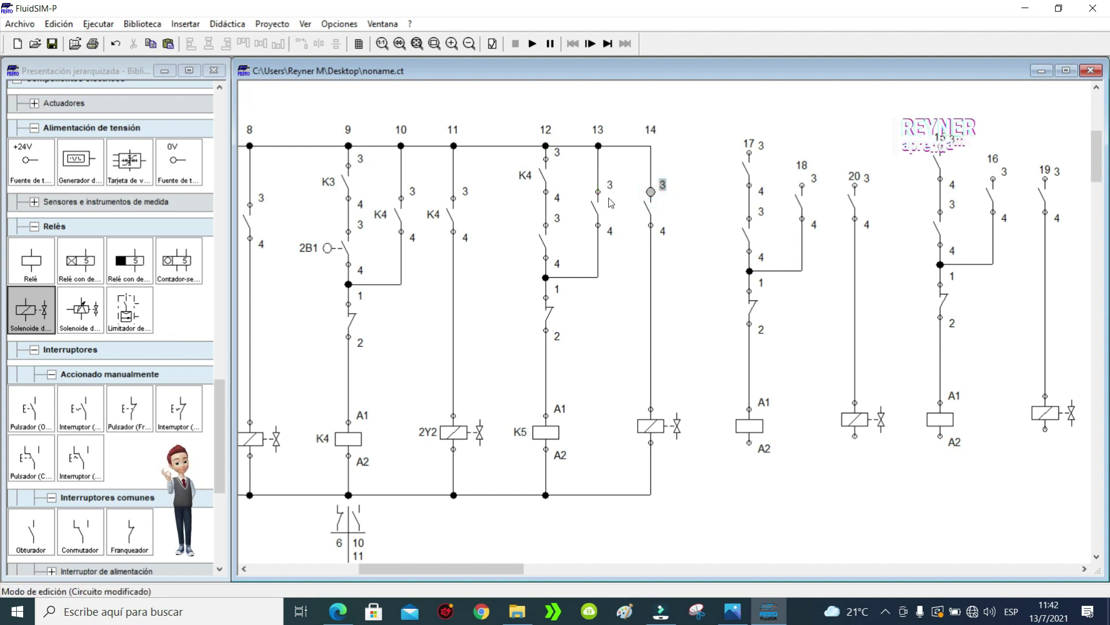
Step: Make the contact below K4 in the K5 relay branch a roller limit switch labelled 2B0
left_click(544, 244)
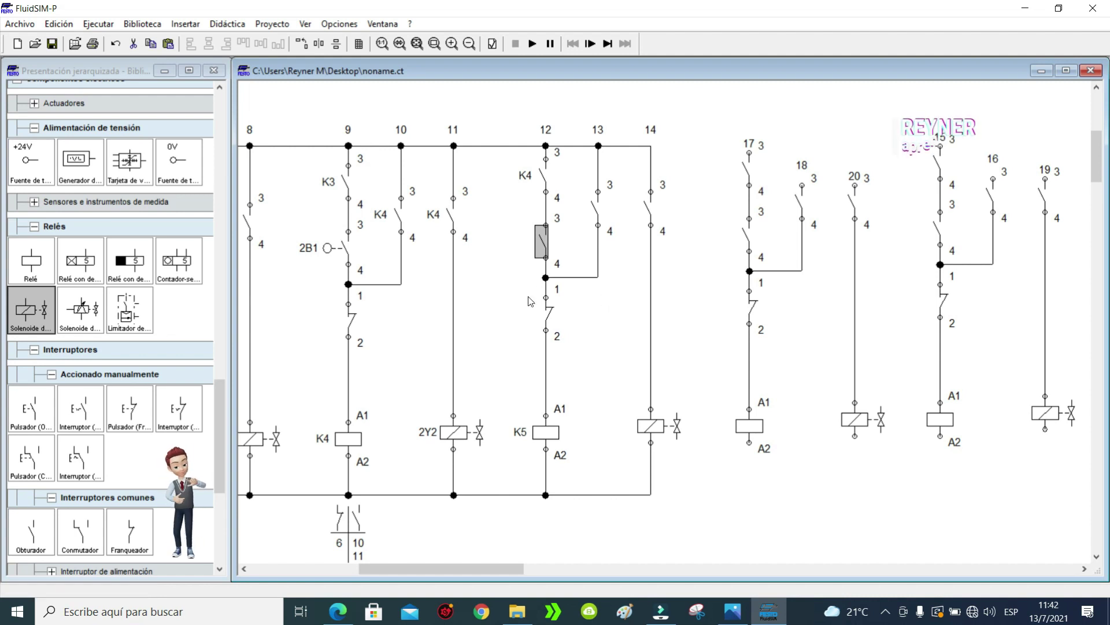
double_click(542, 240)
type("2B0")
left_click(492, 215)
left_click(532, 433)
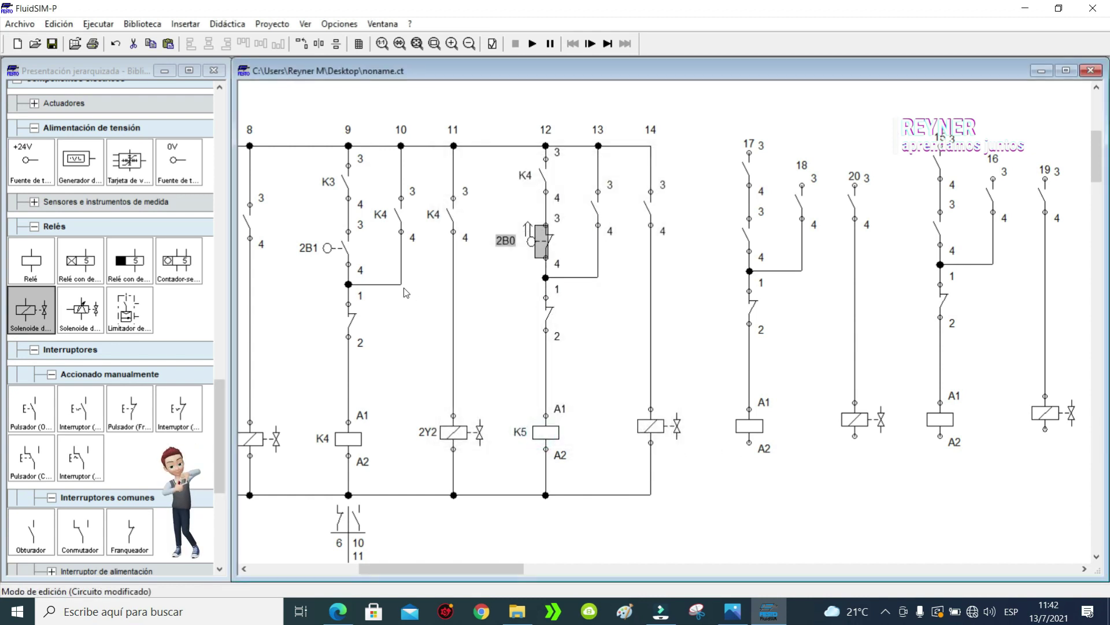
Step: Redraw the links between the holding-contact junctions and the break contacts in the K4, K5 and two unwired relay branches
left_click(349, 296)
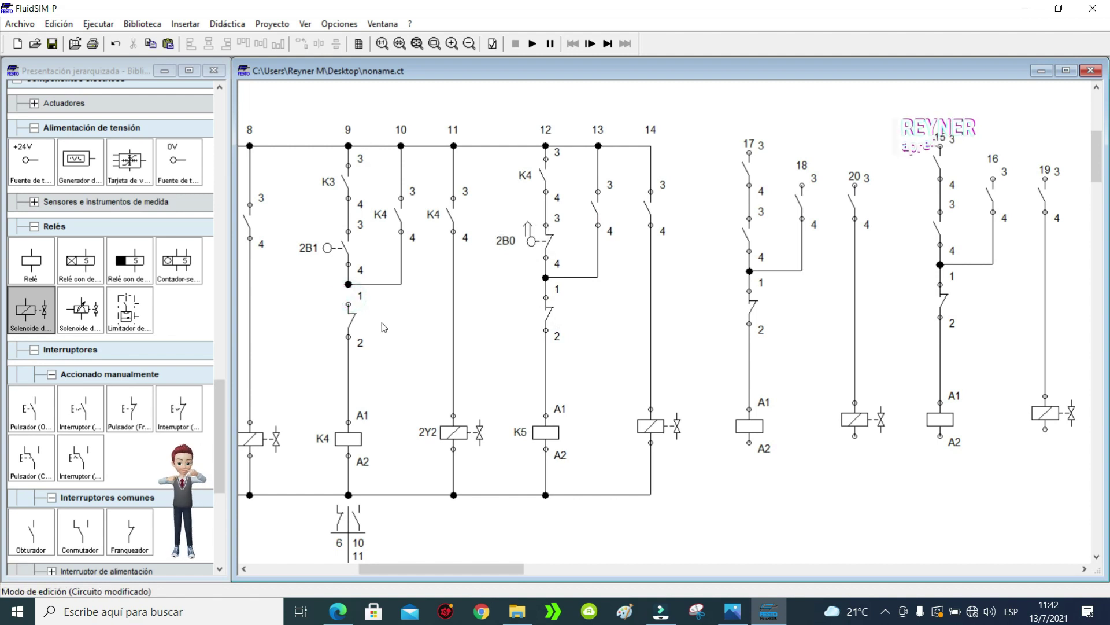
left_click_drag(349, 303, 348, 300)
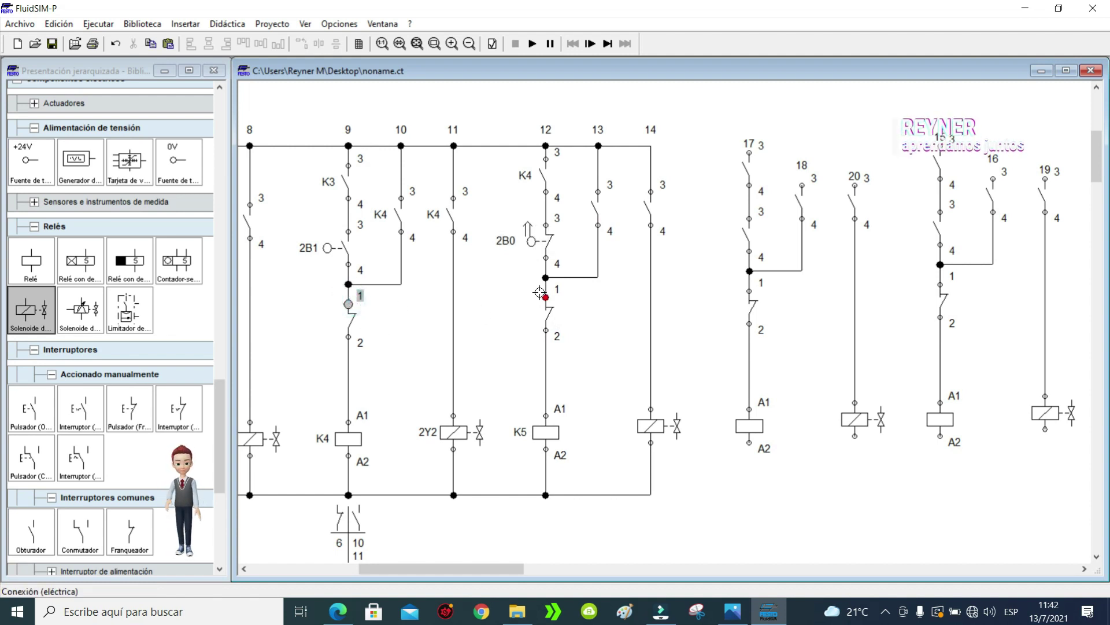
left_click_drag(548, 299, 546, 276)
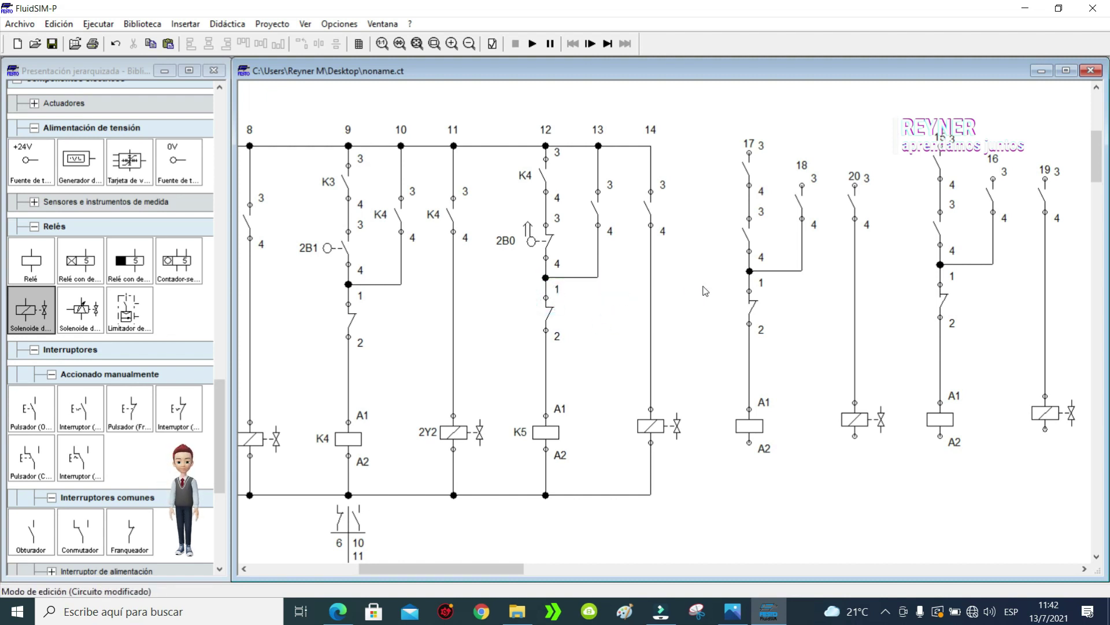
left_click_drag(749, 291, 749, 271)
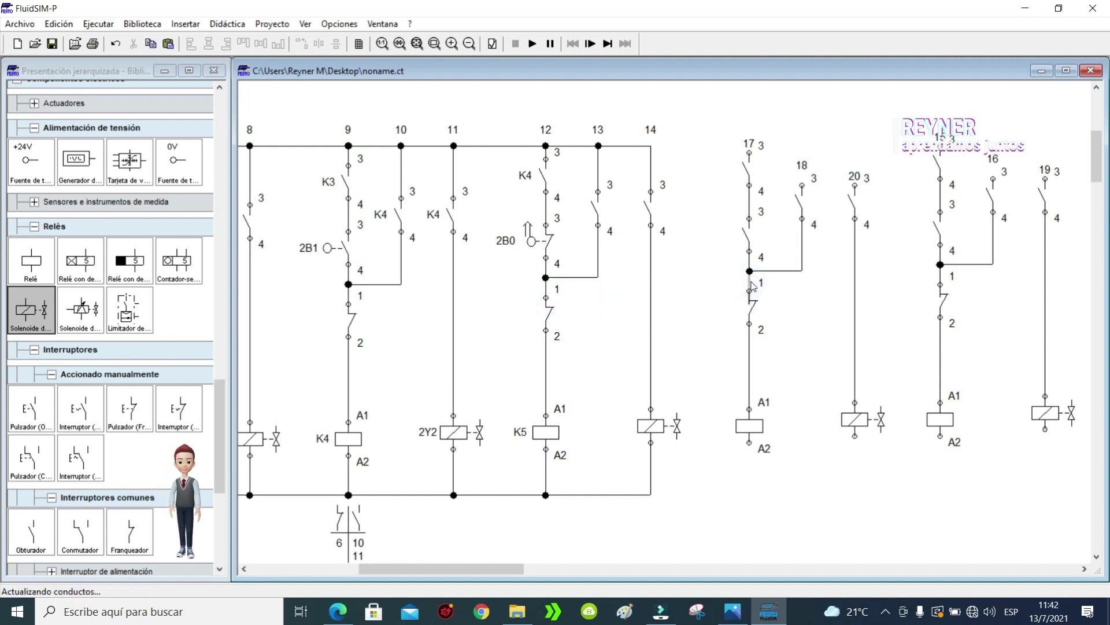
left_click_drag(939, 283, 940, 265)
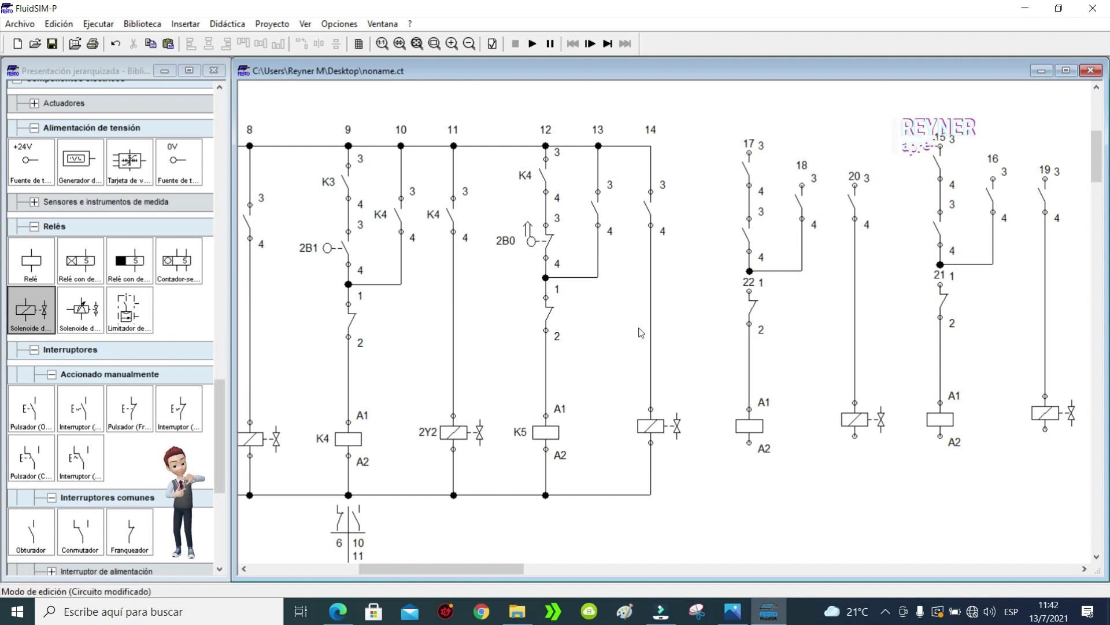
left_click(819, 309)
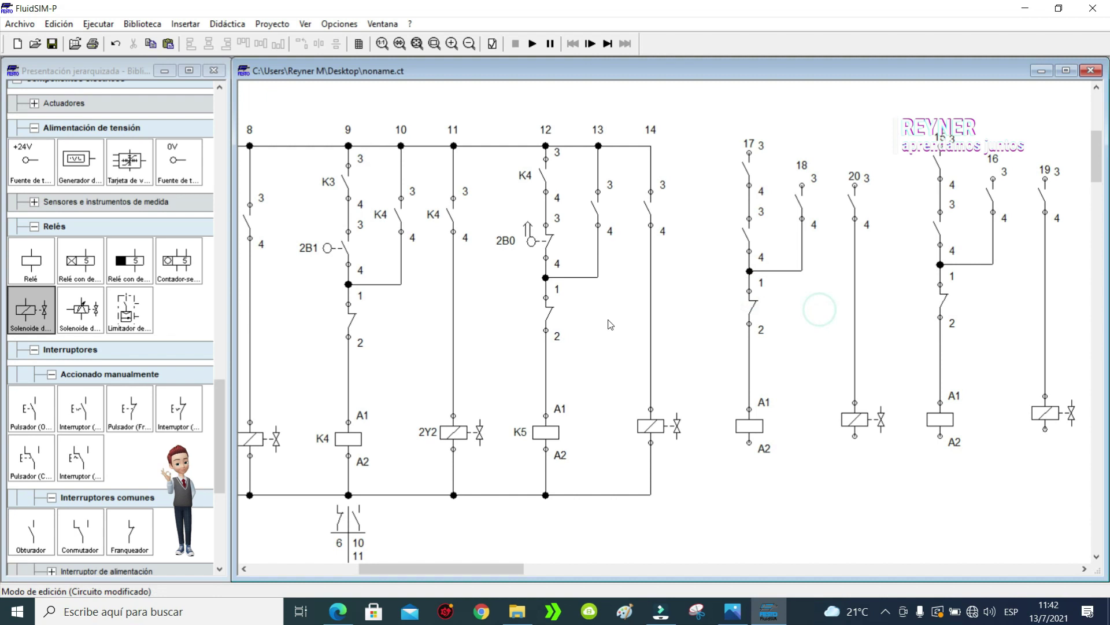
left_click(586, 324)
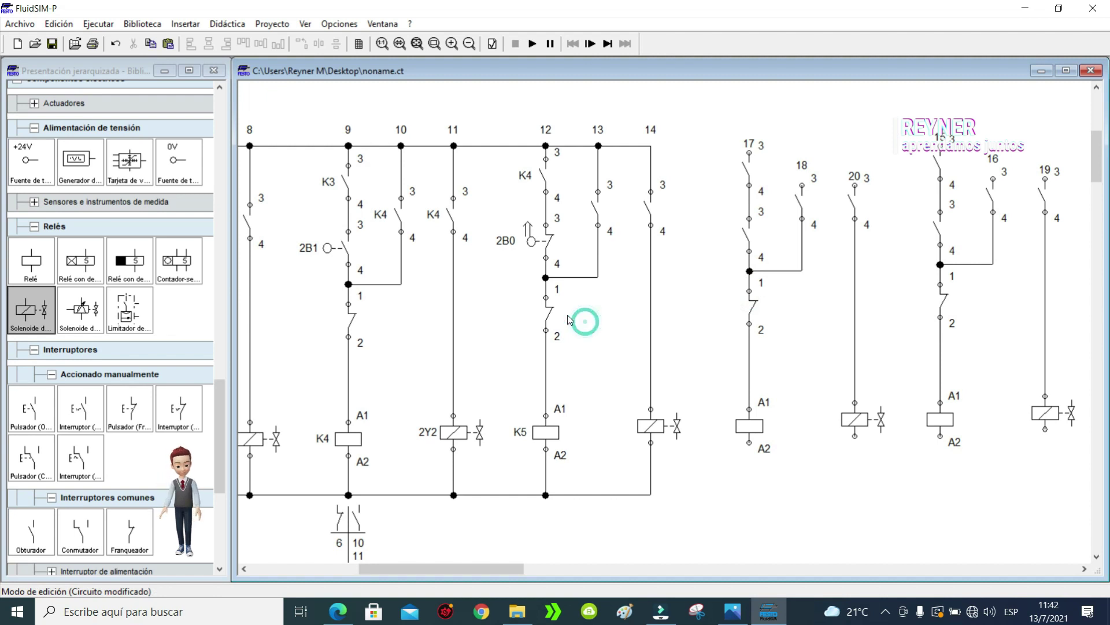
Step: Label the fourth group's holding contact and solenoid make contact K5
left_click(546, 432)
double_click(597, 202)
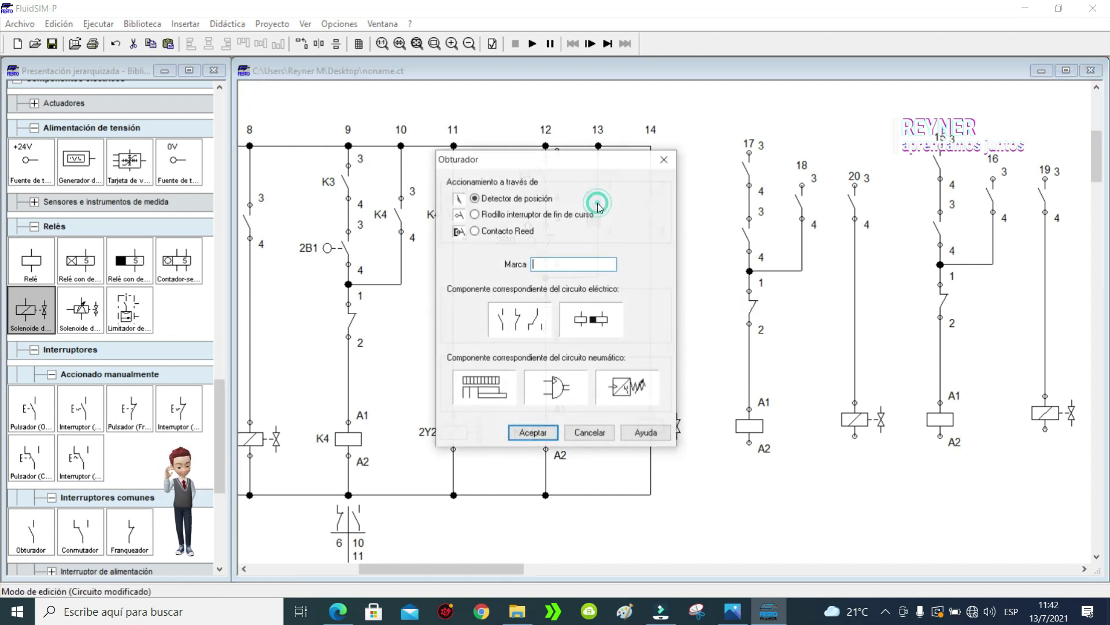
type("K5")
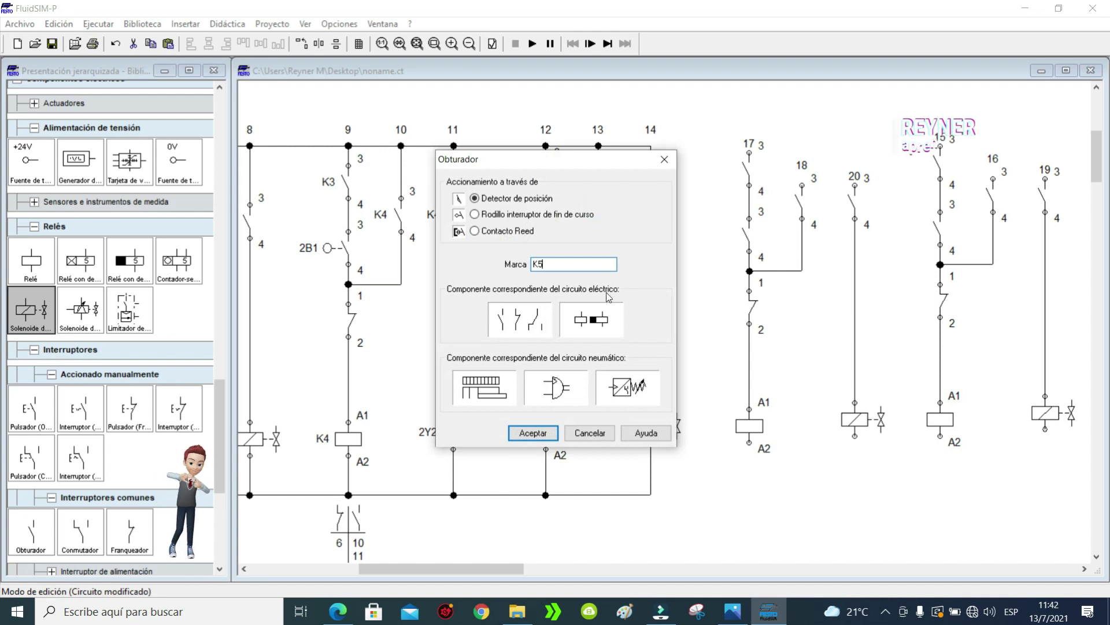
left_click(546, 432)
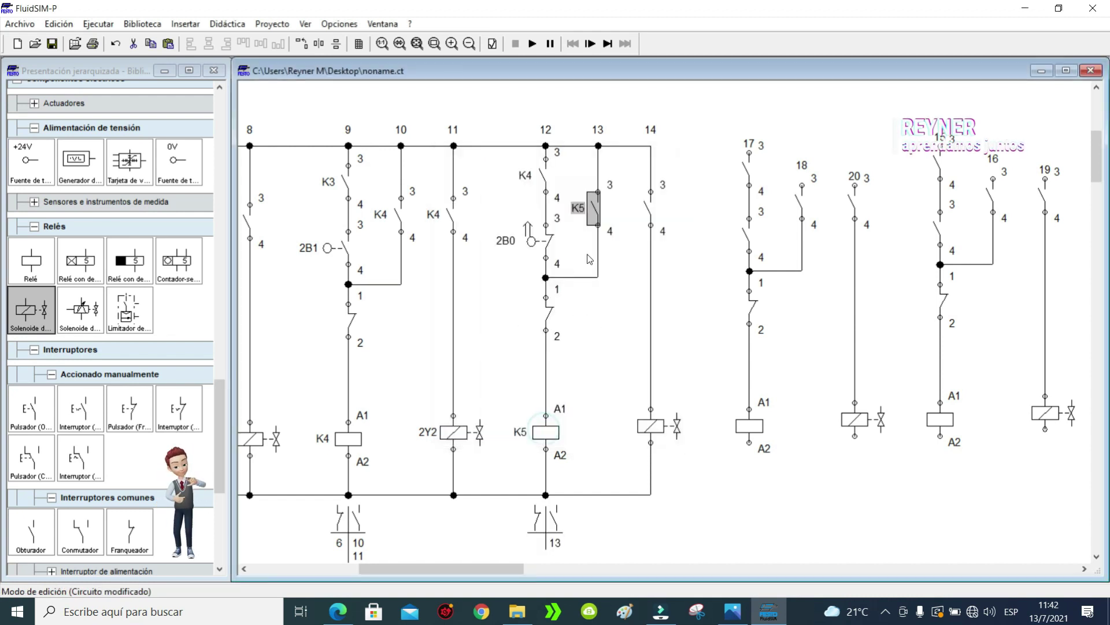
double_click(649, 207)
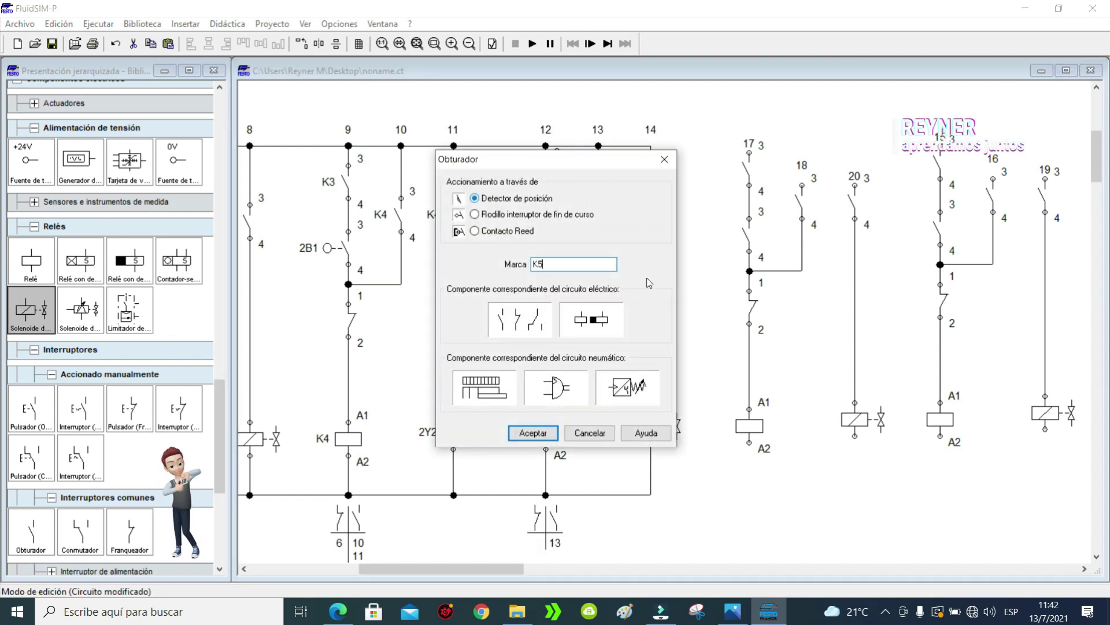
left_click(527, 431)
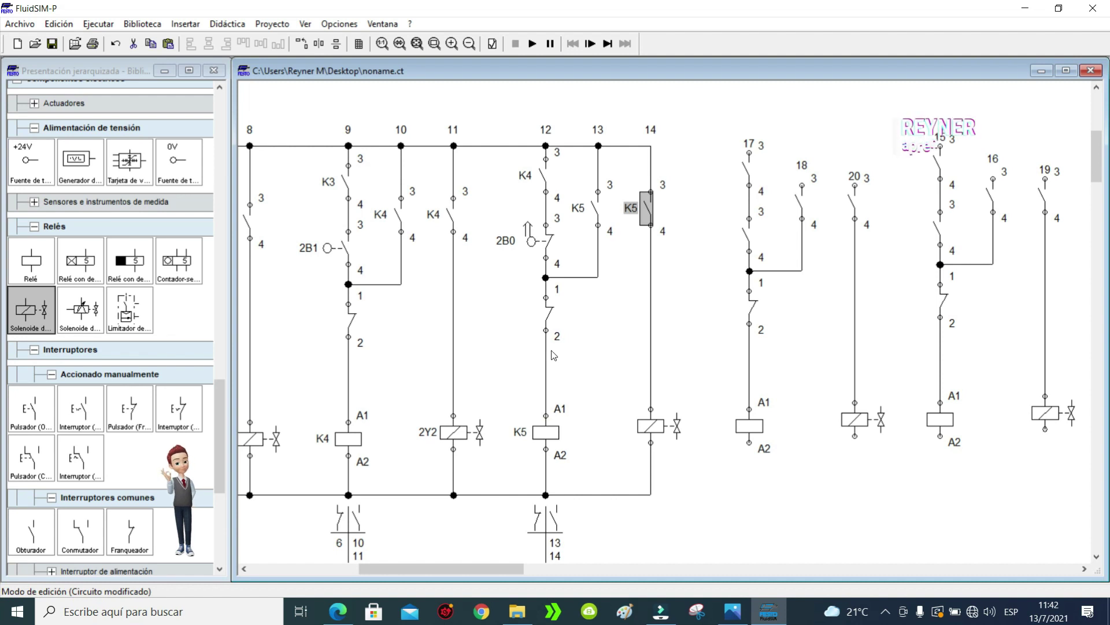
Step: Label the valve solenoid in column 14 as 1Y2
double_click(654, 437)
type("1Y2")
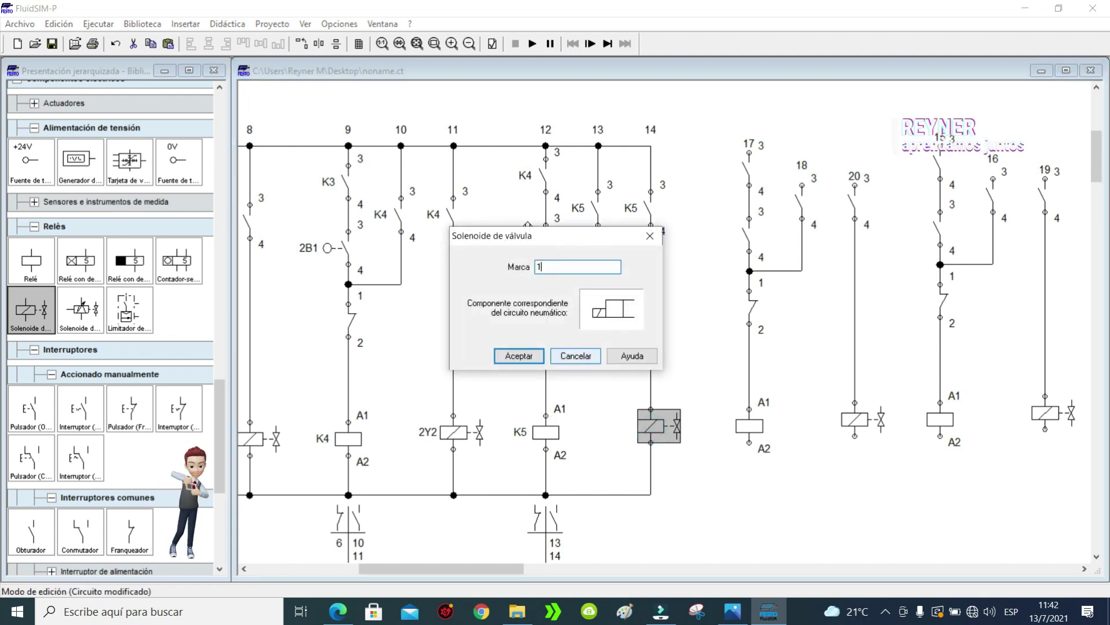
left_click(517, 356)
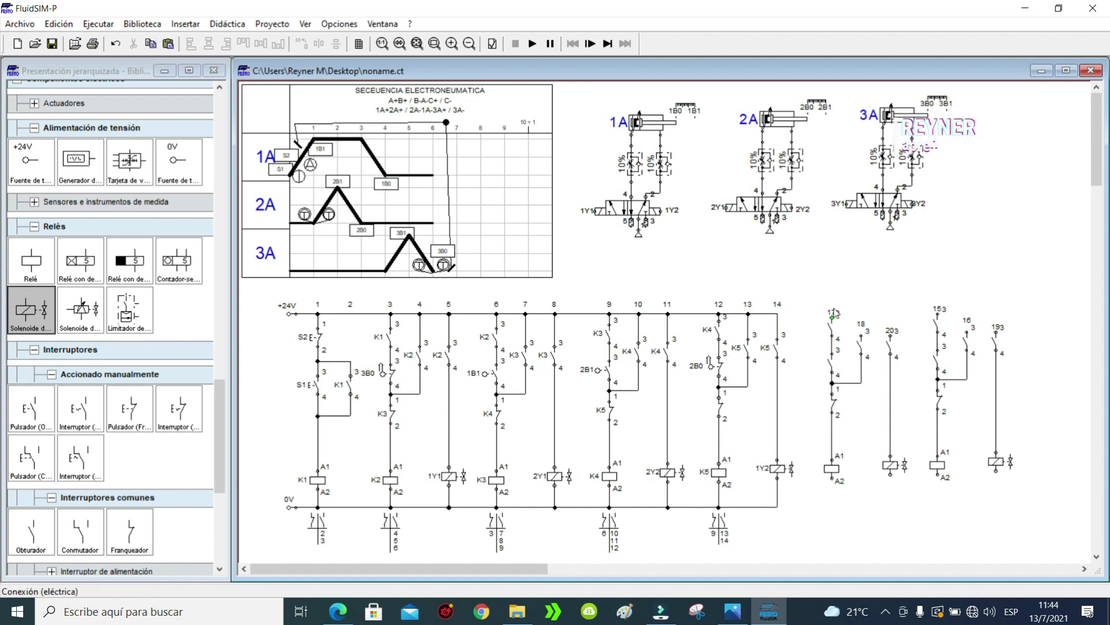
Step: Connect the upper contact of the nearest unwired relay branch to the supply rail at column 14
left_click(434, 44)
left_click_drag(1071, 552, 600, 320)
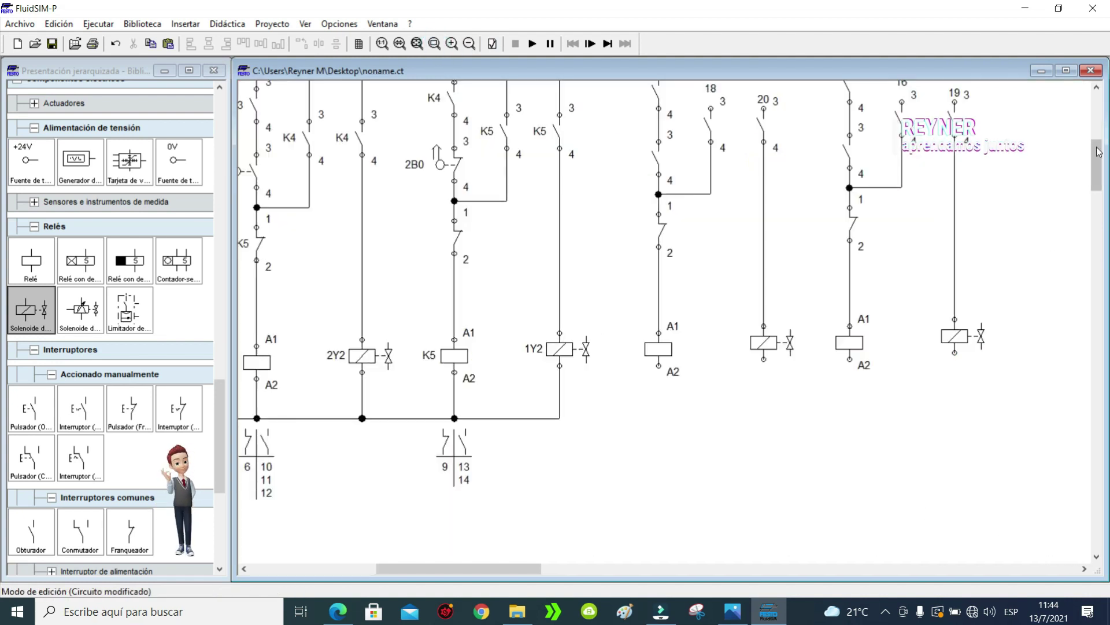
left_click_drag(1097, 174, 1097, 163)
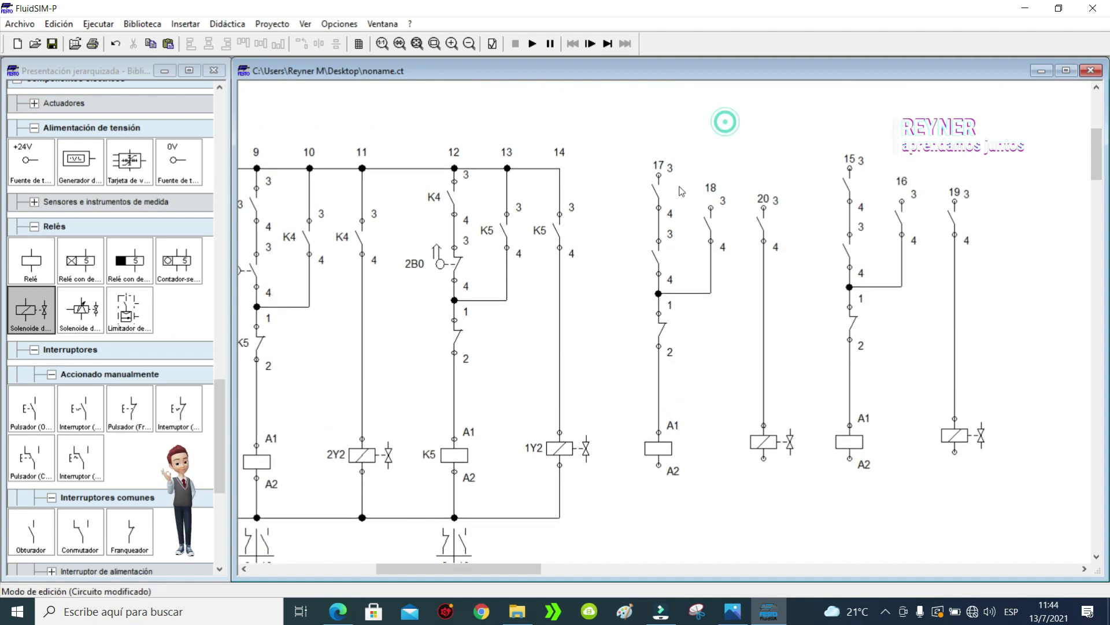
left_click_drag(659, 175, 559, 168)
Step: Shift all the unlabelled branches beyond column 14 slightly down to line up with the wired branches
left_click_drag(1067, 529, 623, 171)
key("Down")
key("Down")
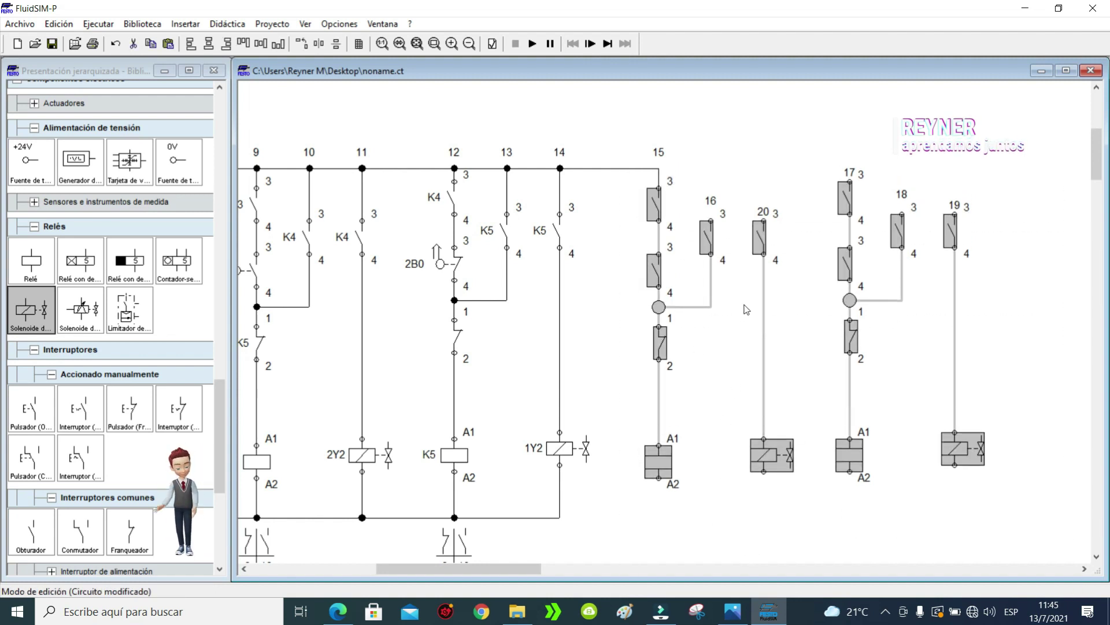
key("Up")
left_click(775, 516)
Step: Wire the lower terminals of the two remaining unlabelled relay coils and two valve solenoids to the 0V rail
left_click_drag(658, 471, 559, 518)
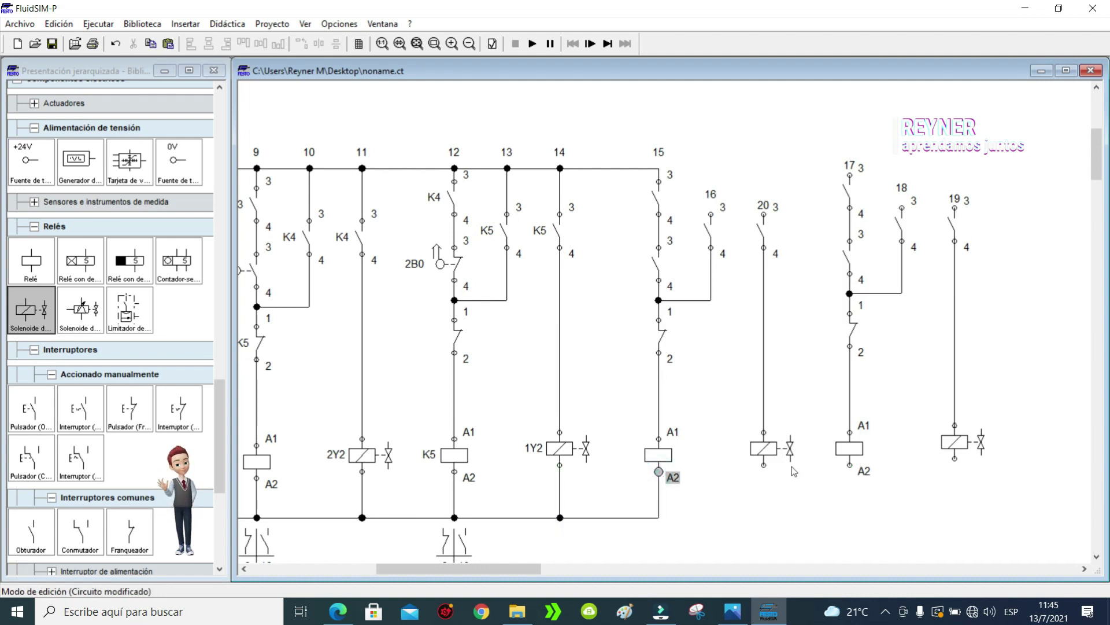
left_click_drag(661, 518, 763, 464)
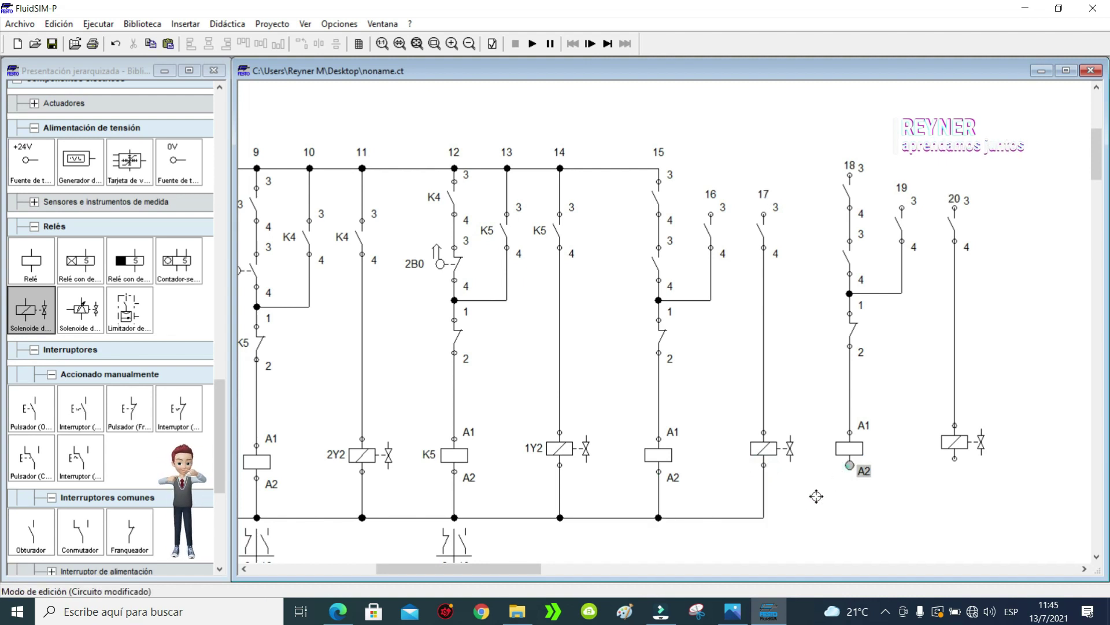
left_click_drag(763, 518, 850, 465)
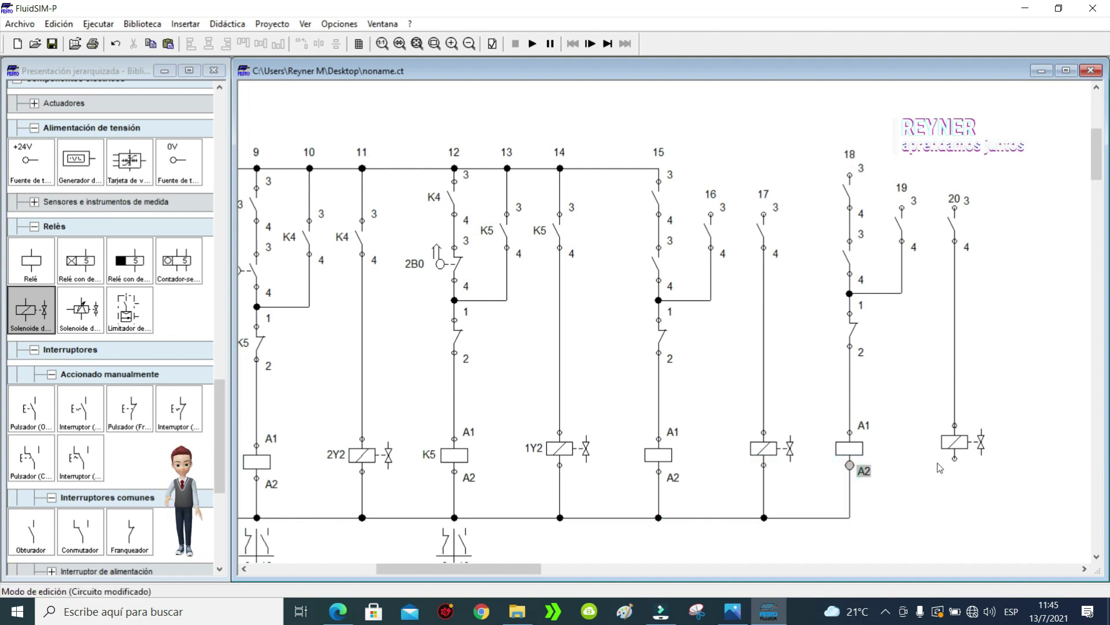
left_click_drag(850, 517, 955, 459)
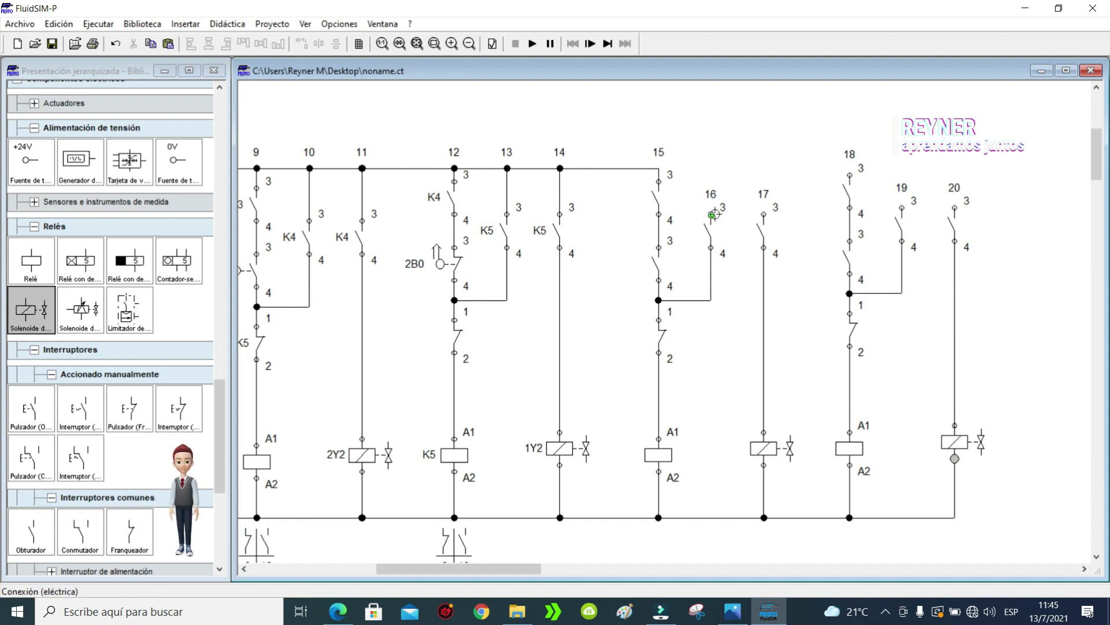
Step: Connect the upper contacts of columns 16, 17 and 18 to the +24V rail
left_click_drag(711, 214, 660, 169)
mouse_move(763, 214)
left_mouse_down()
mouse_move(727, 169)
mouse_move(710, 168)
left_mouse_up()
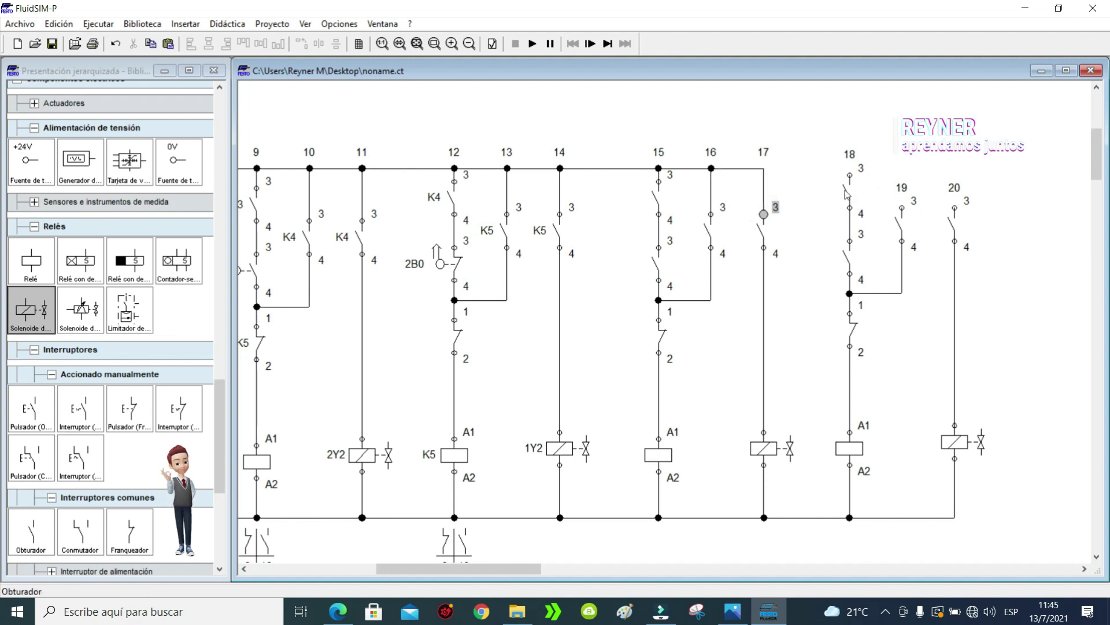
left_click_drag(849, 174, 764, 168)
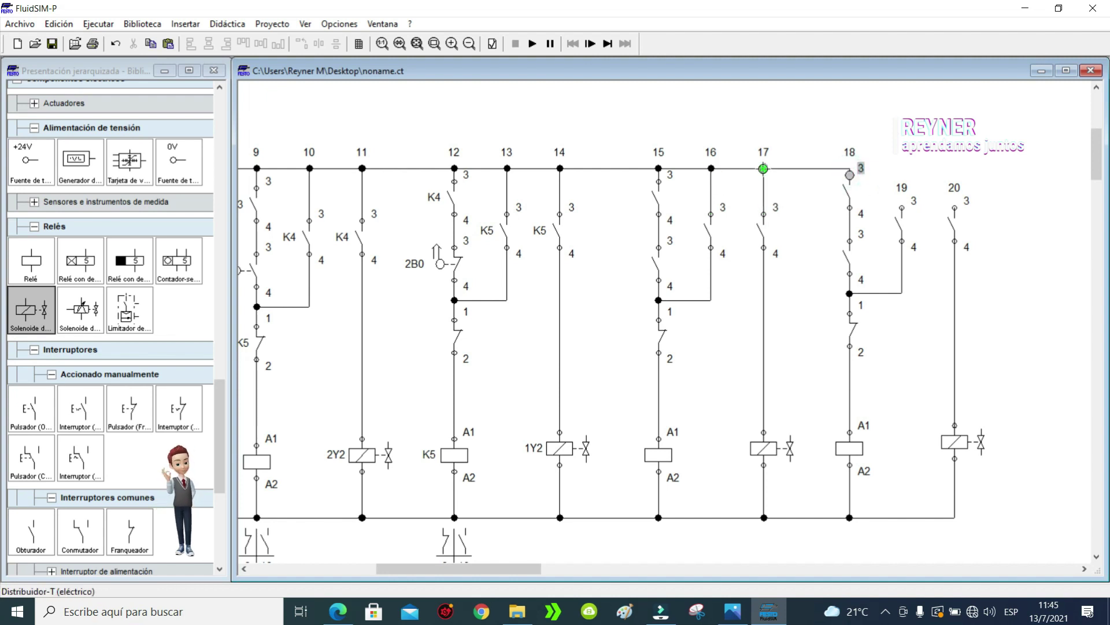
Step: Label the relay coil in column 15 as K6 and that column's upper contact as K5
double_click(661, 458)
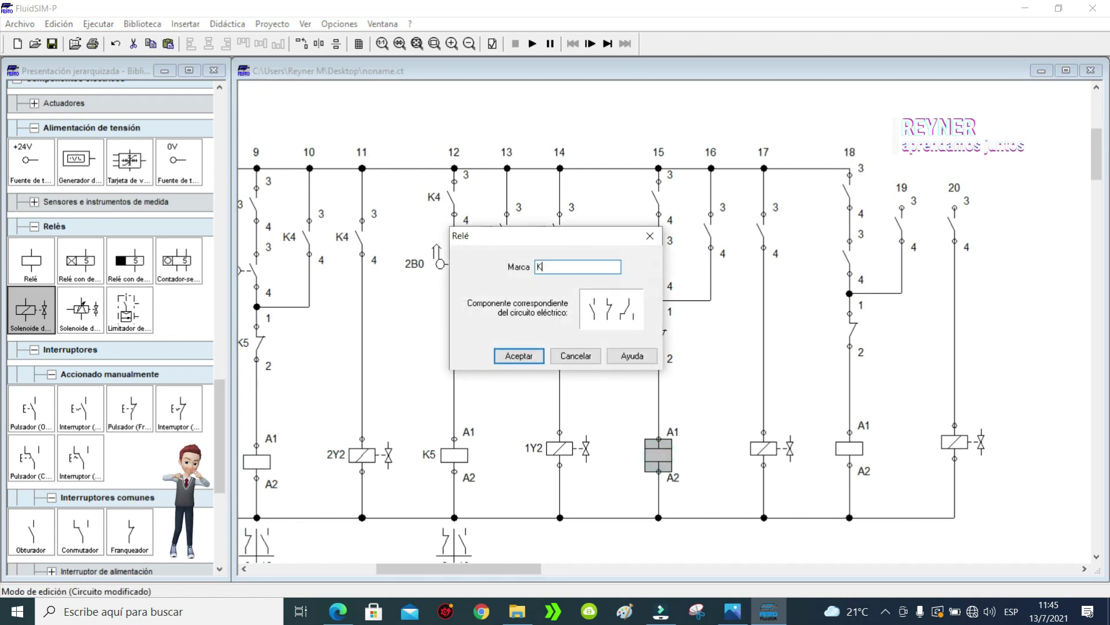
left_click(519, 356)
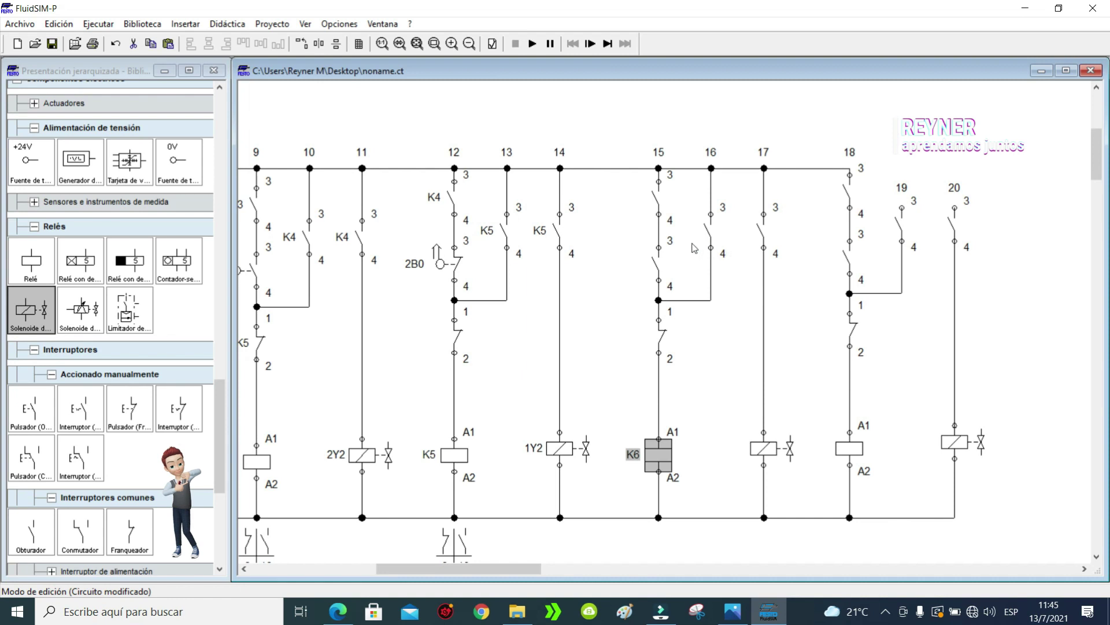
left_click(660, 200)
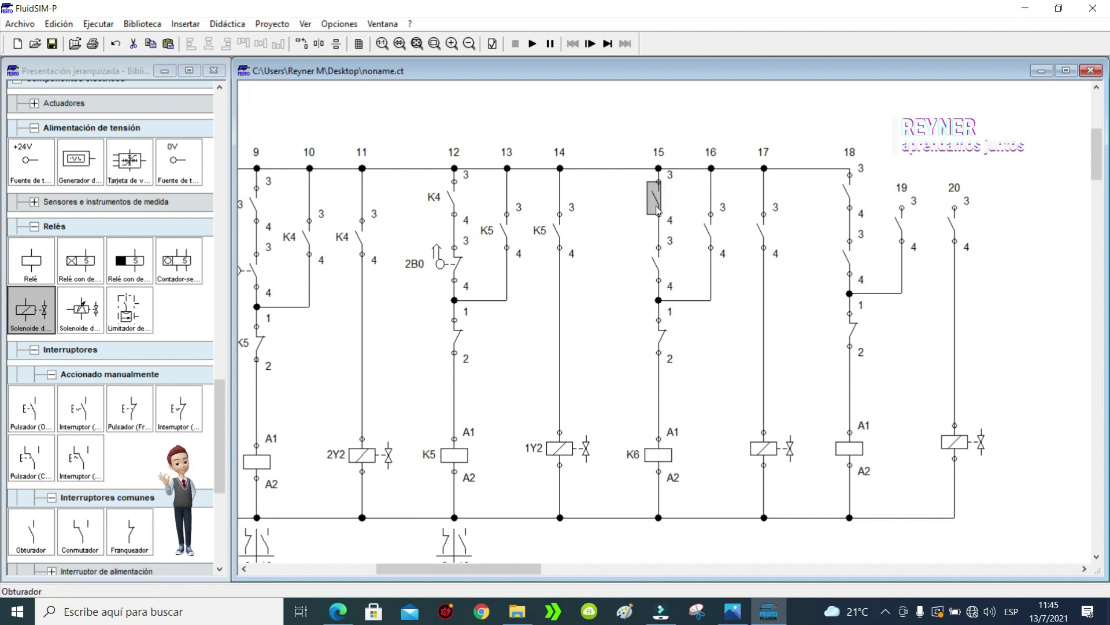
double_click(658, 200)
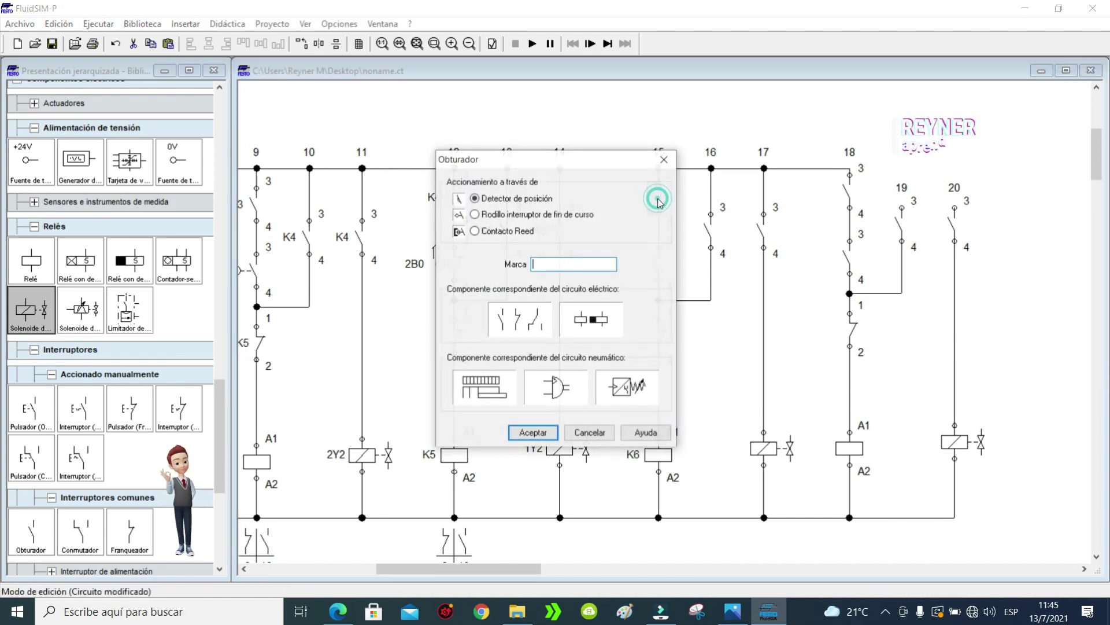
type("K5")
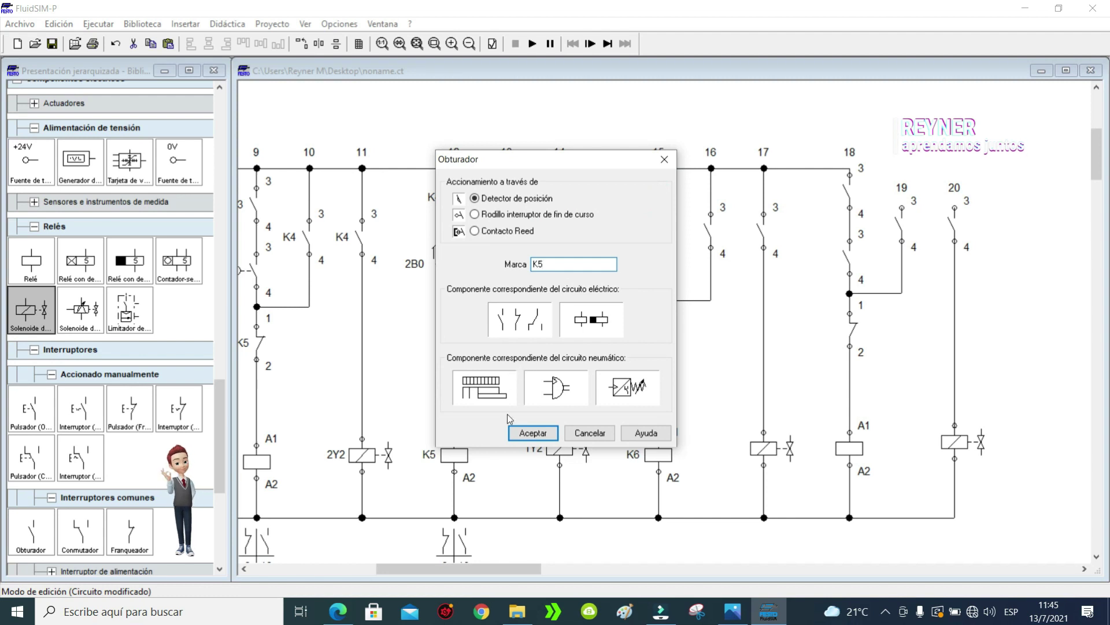
left_click(548, 438)
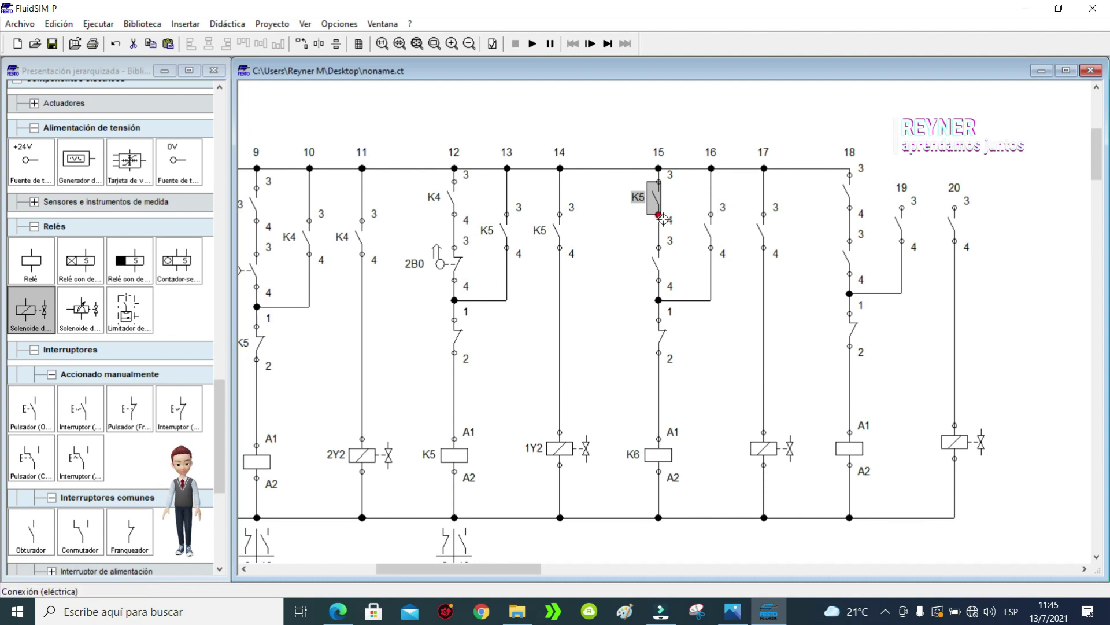
Step: Make the second contact in column 15 a roller limit switch labelled 1B0
left_click(664, 267)
double_click(661, 268)
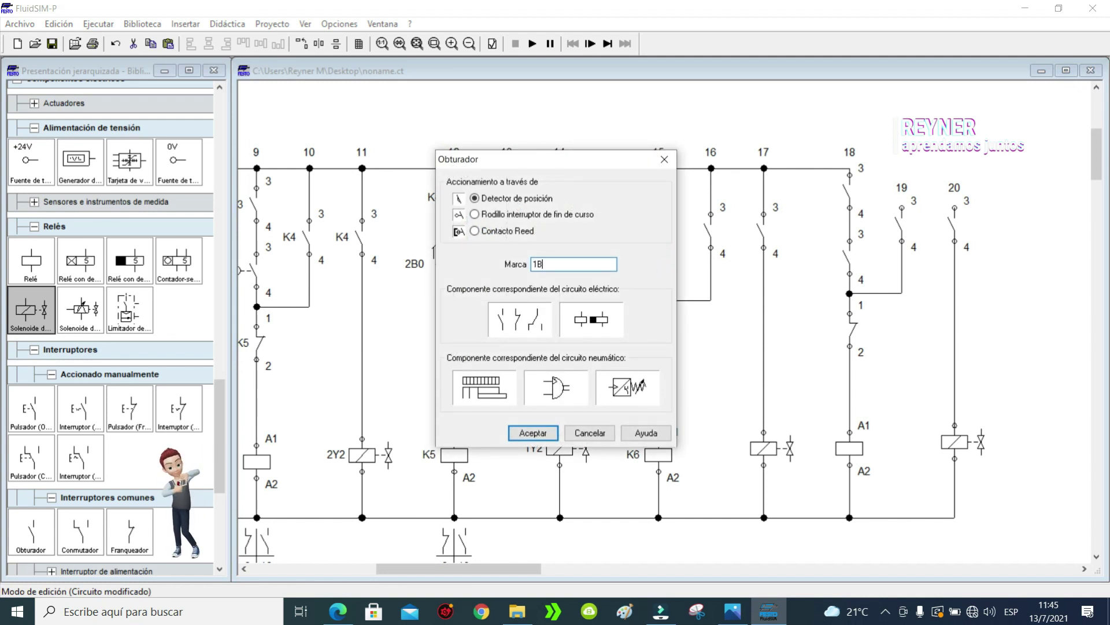
left_click(475, 215)
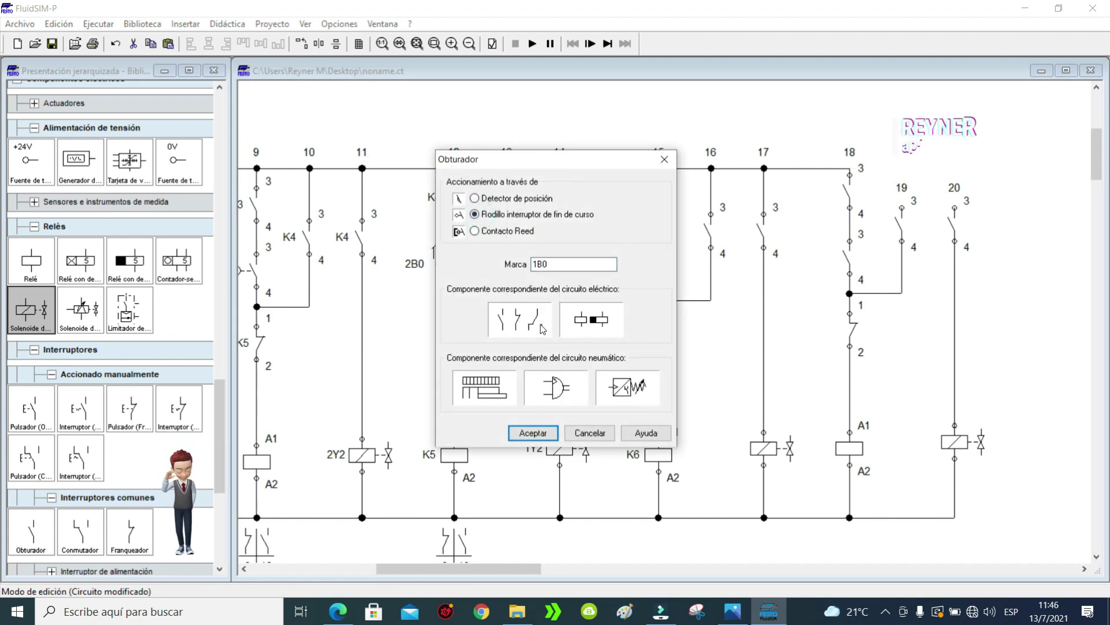
left_click(532, 433)
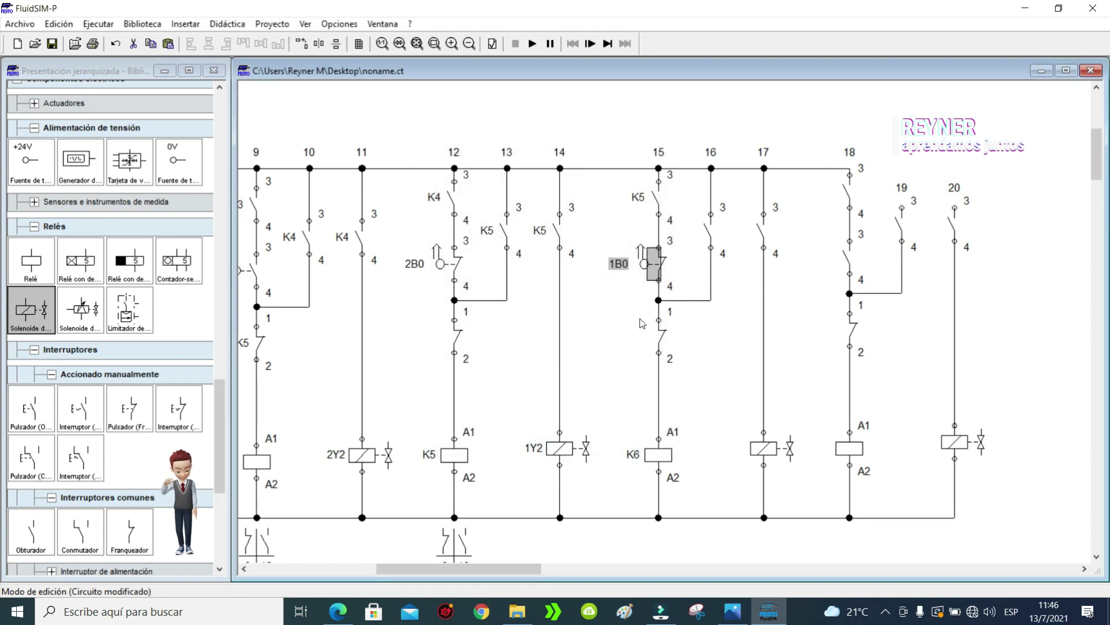
Step: Label the open contacts in columns 16 and 17 as K6
left_click(711, 233)
double_click(712, 233)
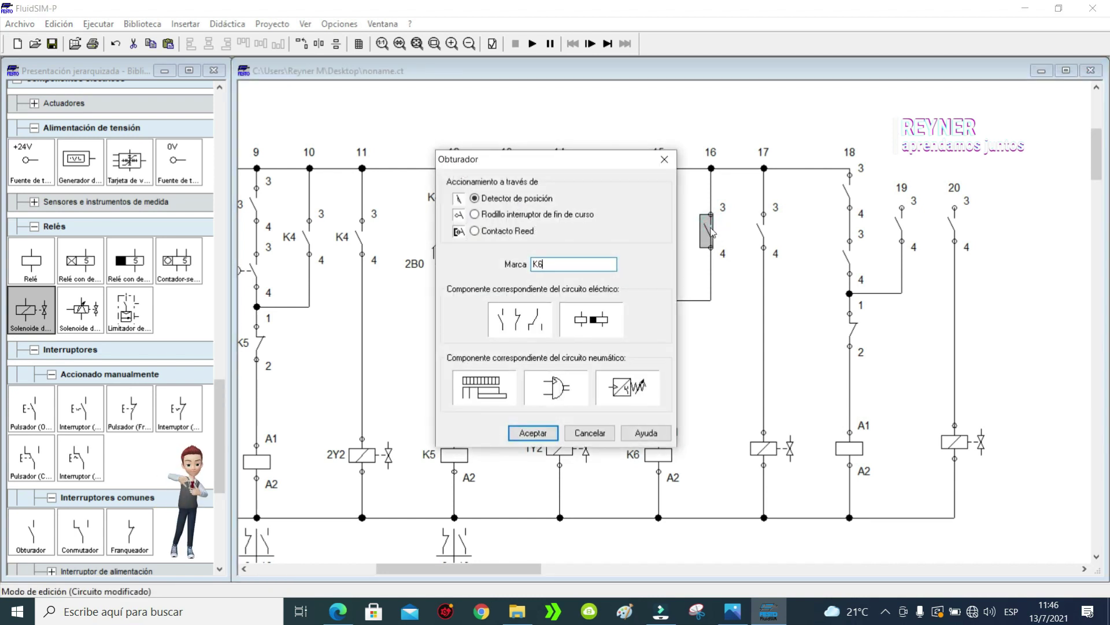
left_click(532, 432)
left_click(761, 232)
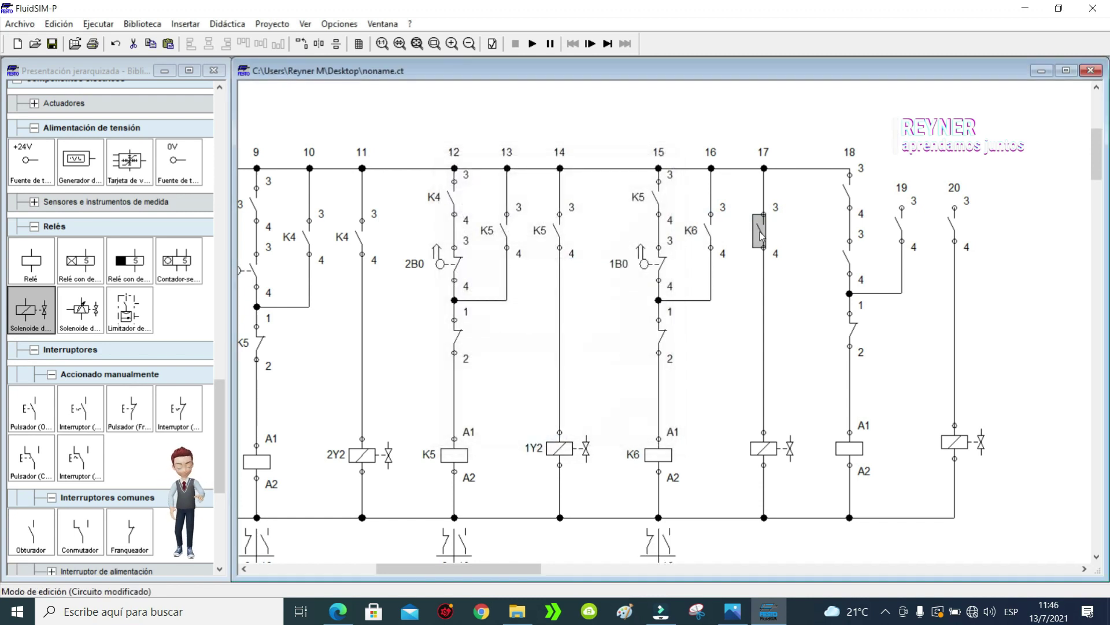
double_click(760, 231)
type("K6")
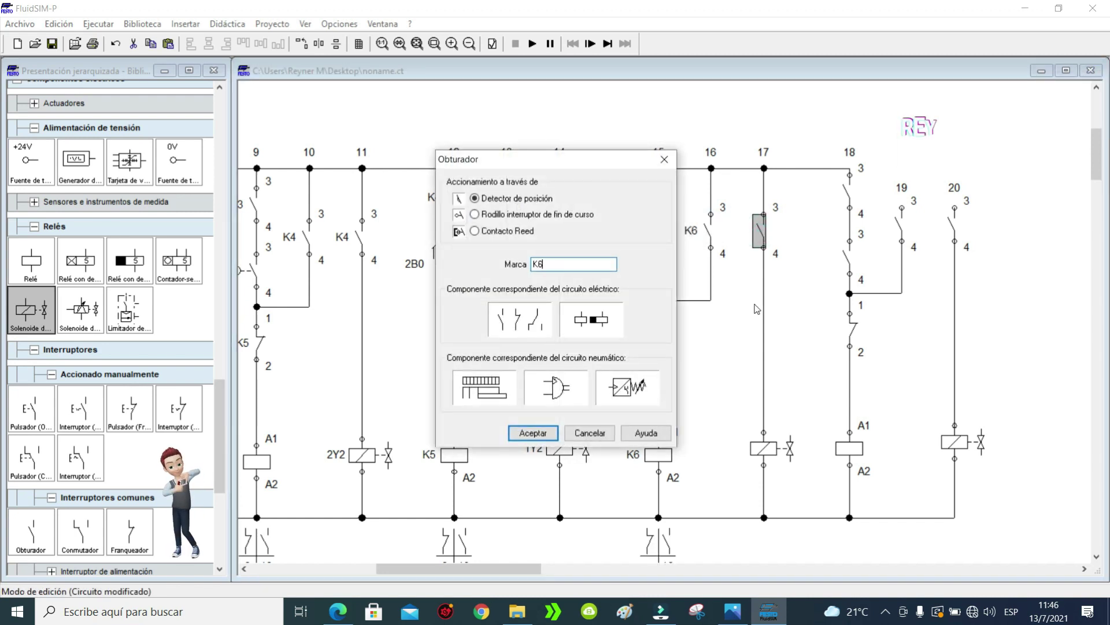
left_click(532, 432)
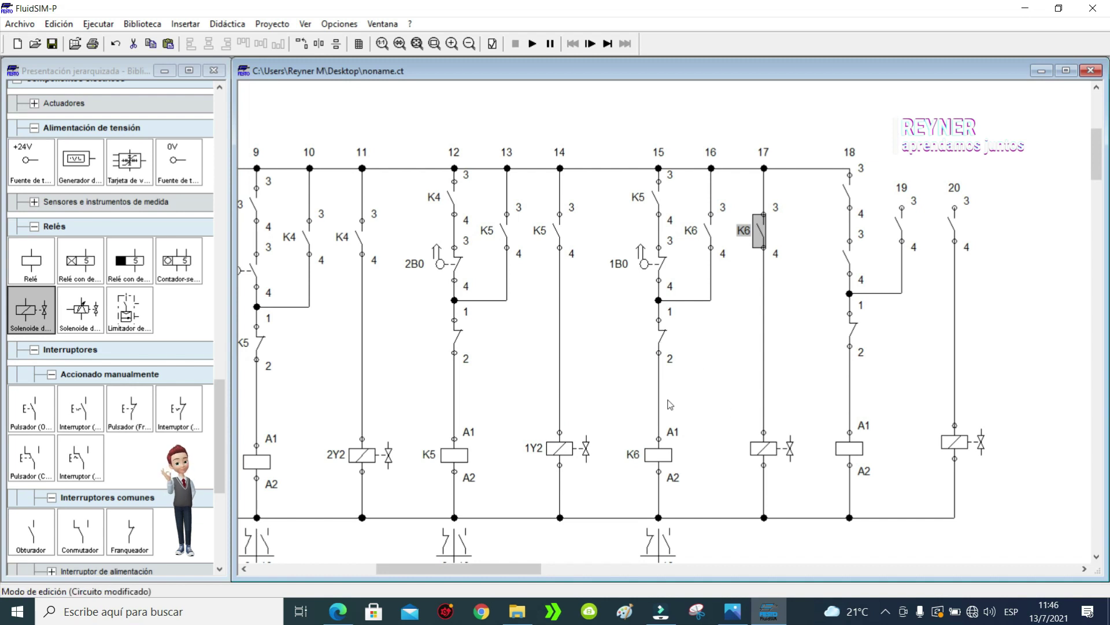
Step: Label the normally closed contact in column 12 and the upper contact in column 18 as K6
left_click(655, 451)
double_click(458, 340)
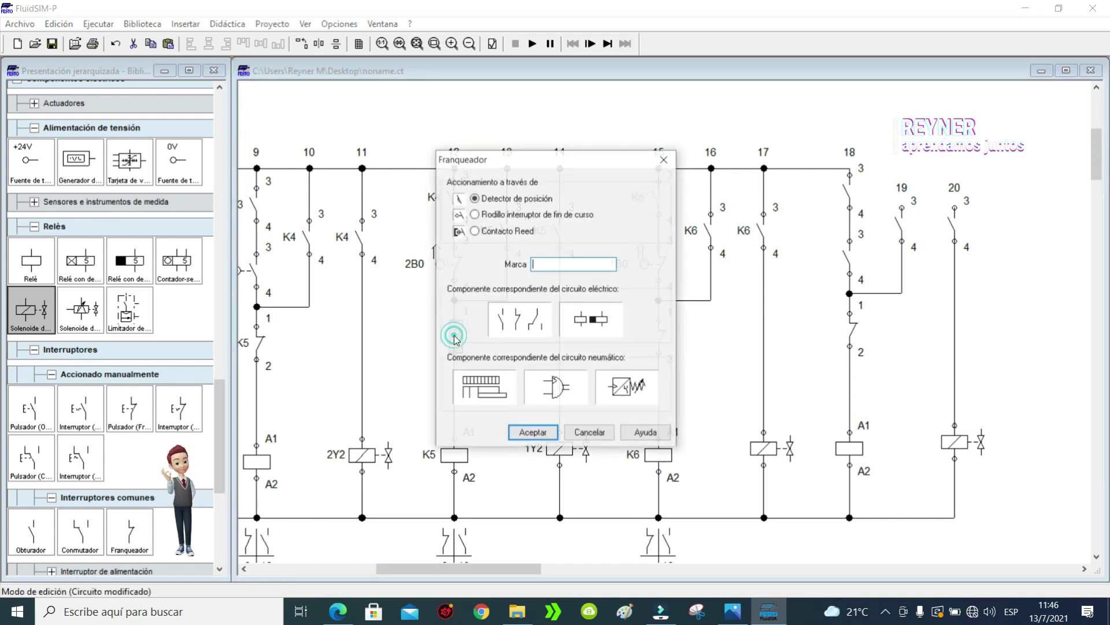
left_click(535, 437)
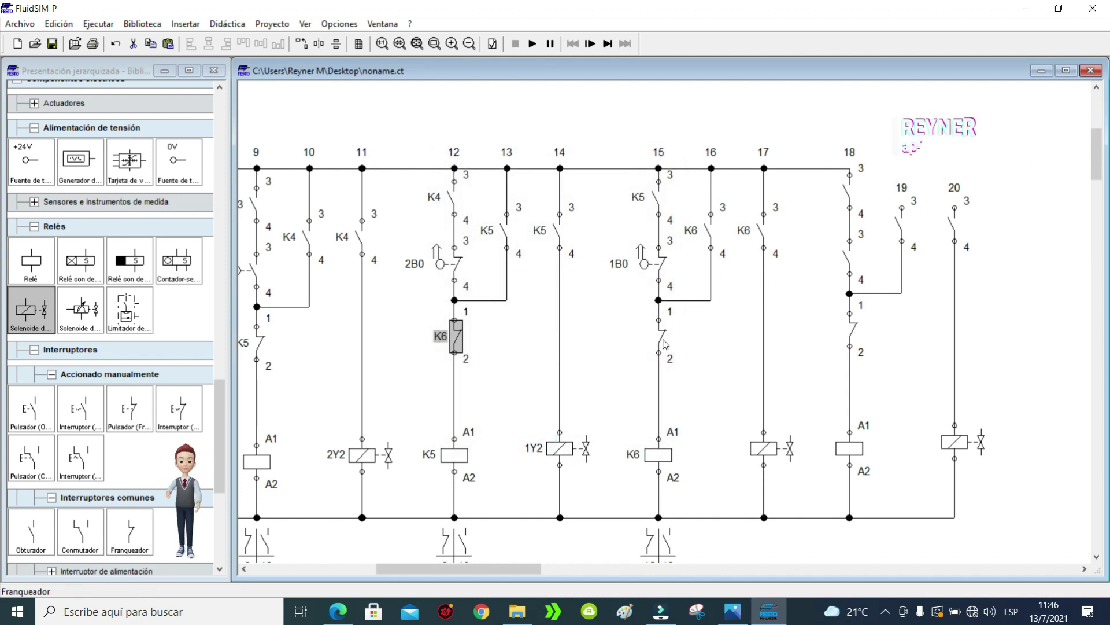
left_click(846, 198)
double_click(846, 200)
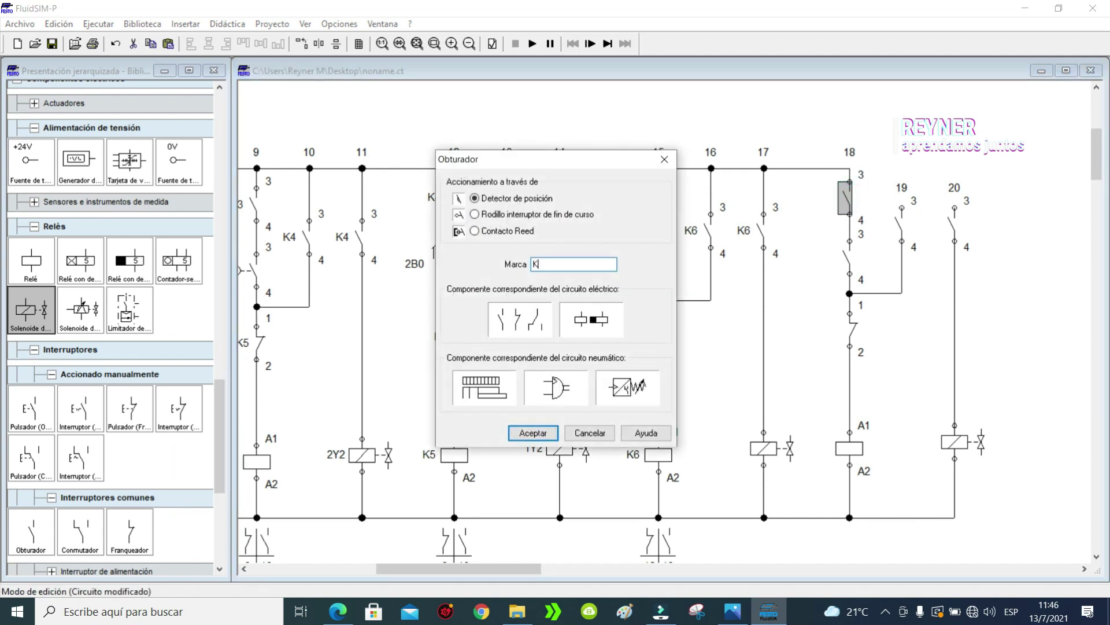
left_click(533, 433)
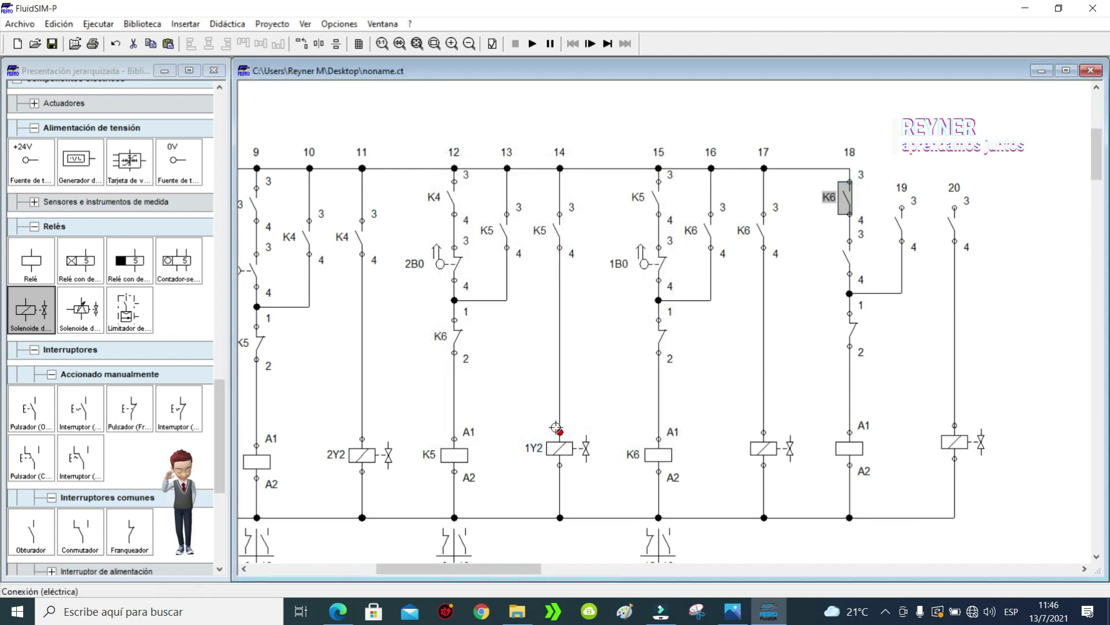
Step: Label the valve solenoid in column 17 as 3Y1
left_click_drag(560, 426, 561, 426)
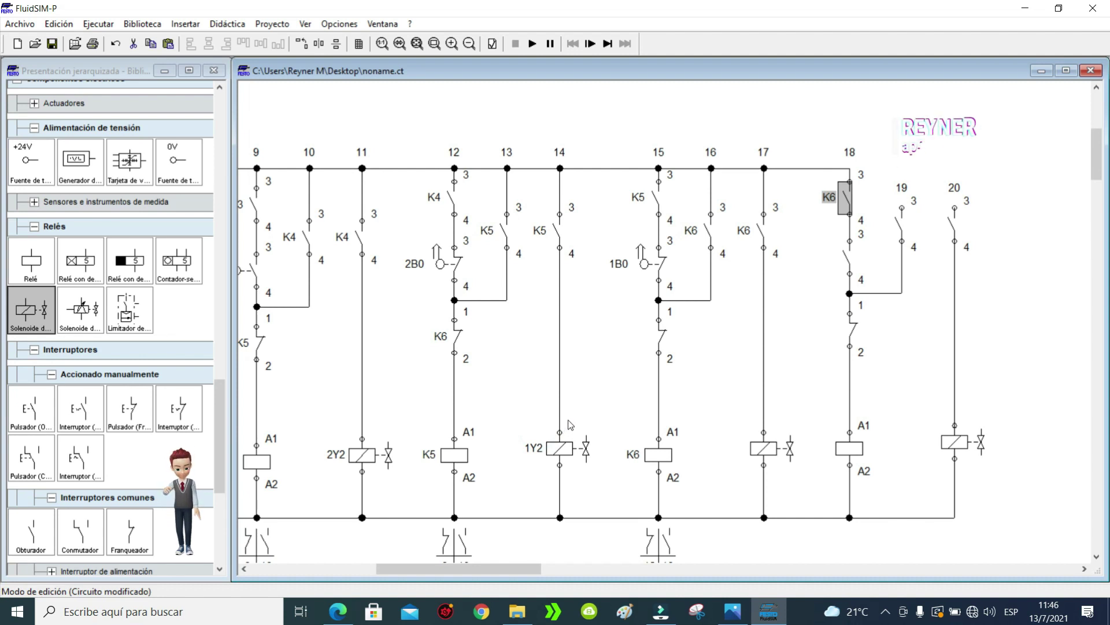
double_click(767, 448)
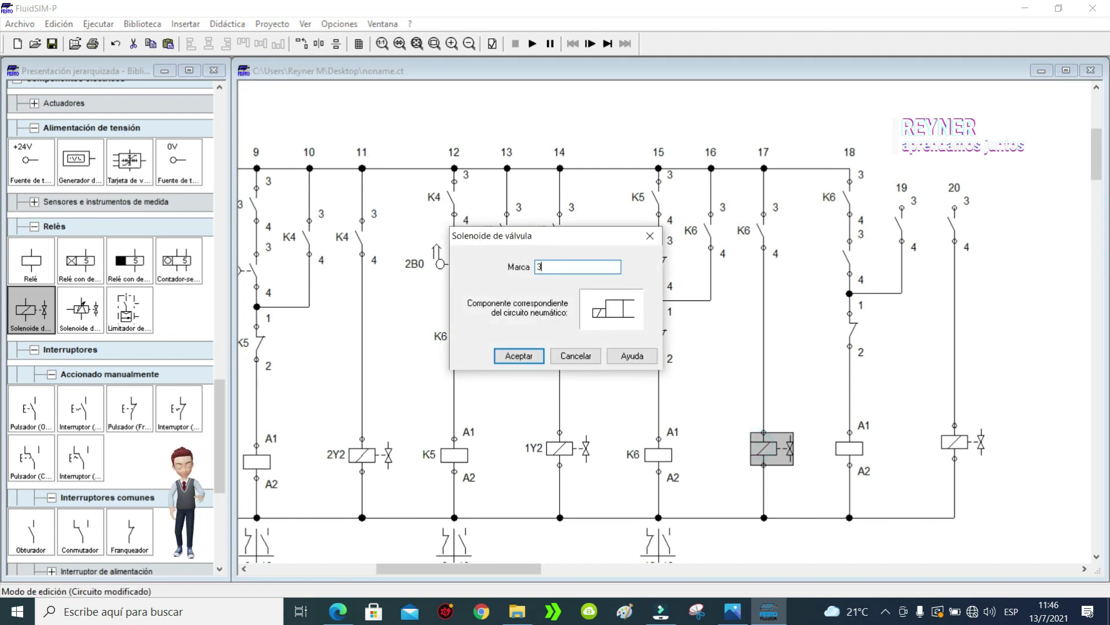
left_click(521, 355)
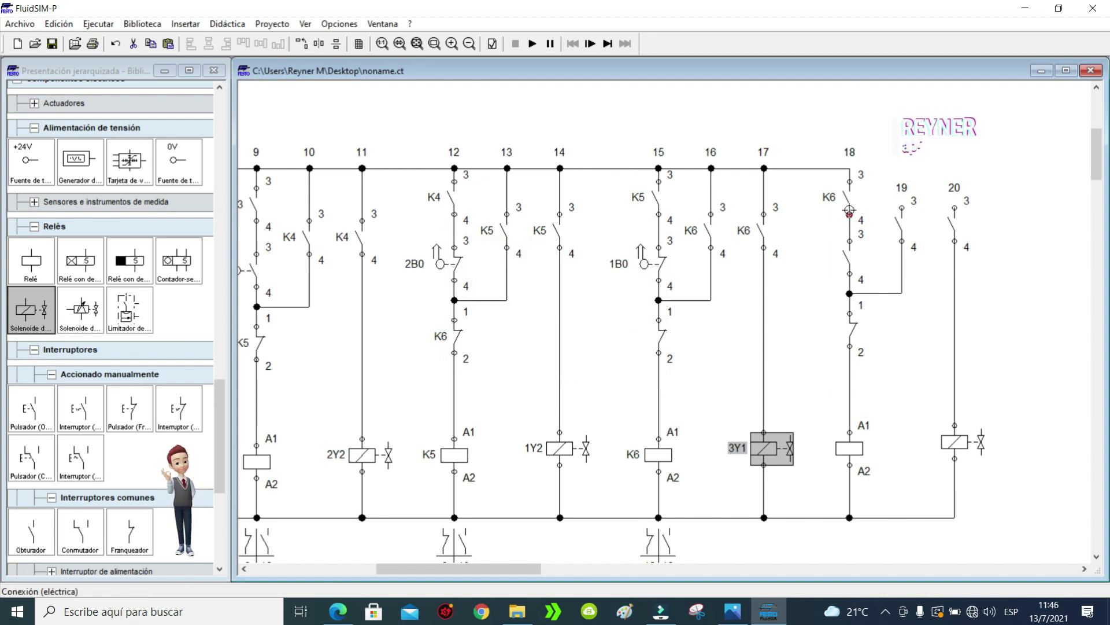
Step: Connect the upper contacts of columns 19 and 20 to the +24V rail
left_click(900, 204)
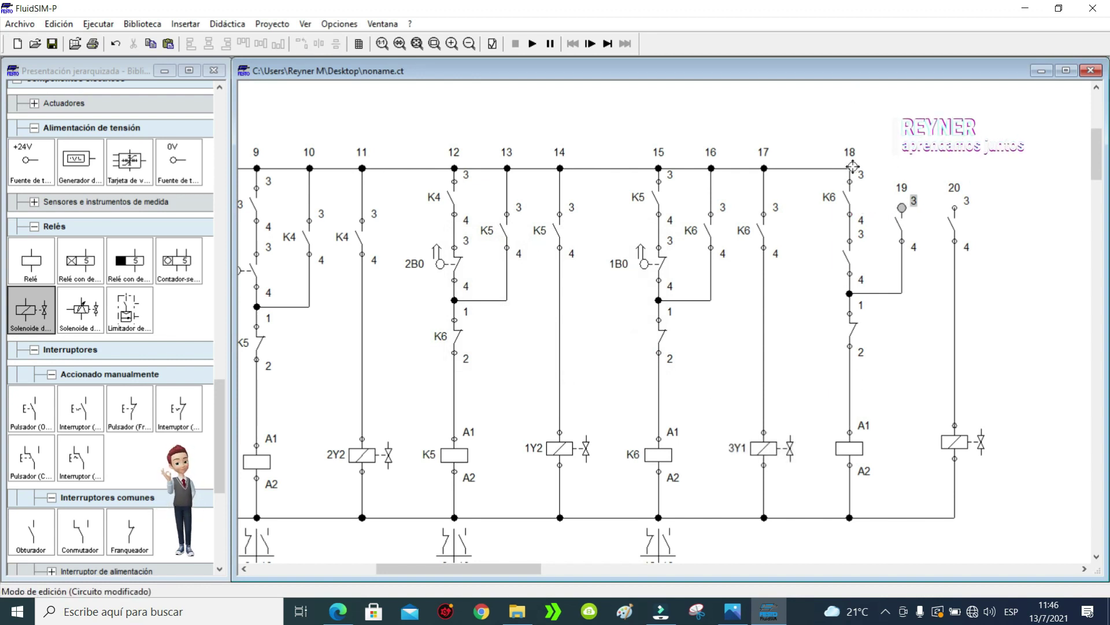
left_click_drag(851, 167, 901, 207)
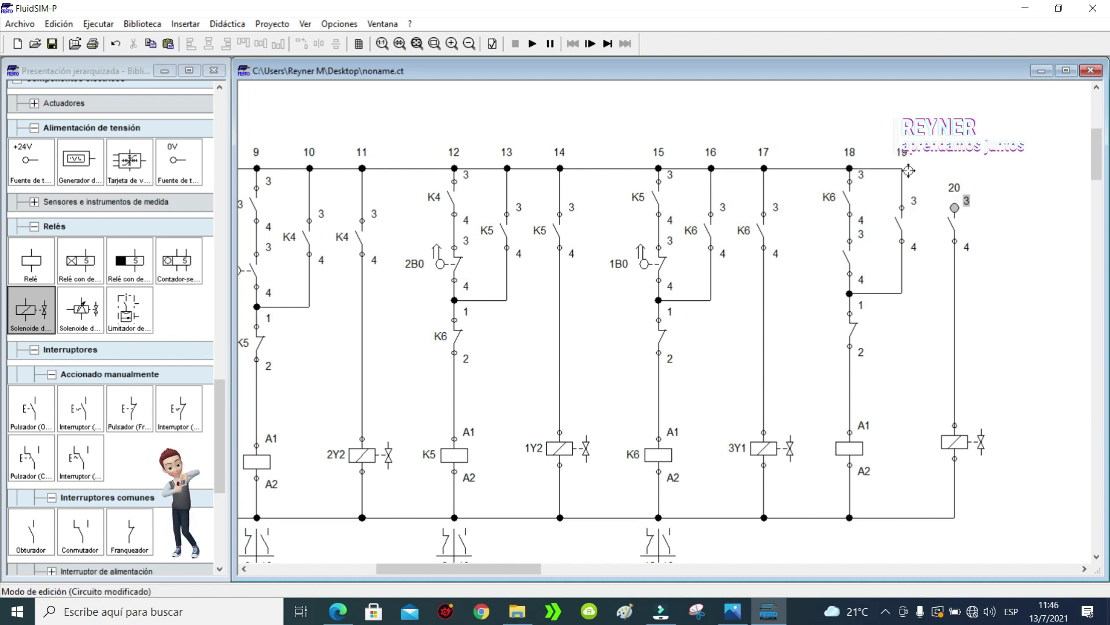
left_click_drag(903, 169, 955, 207)
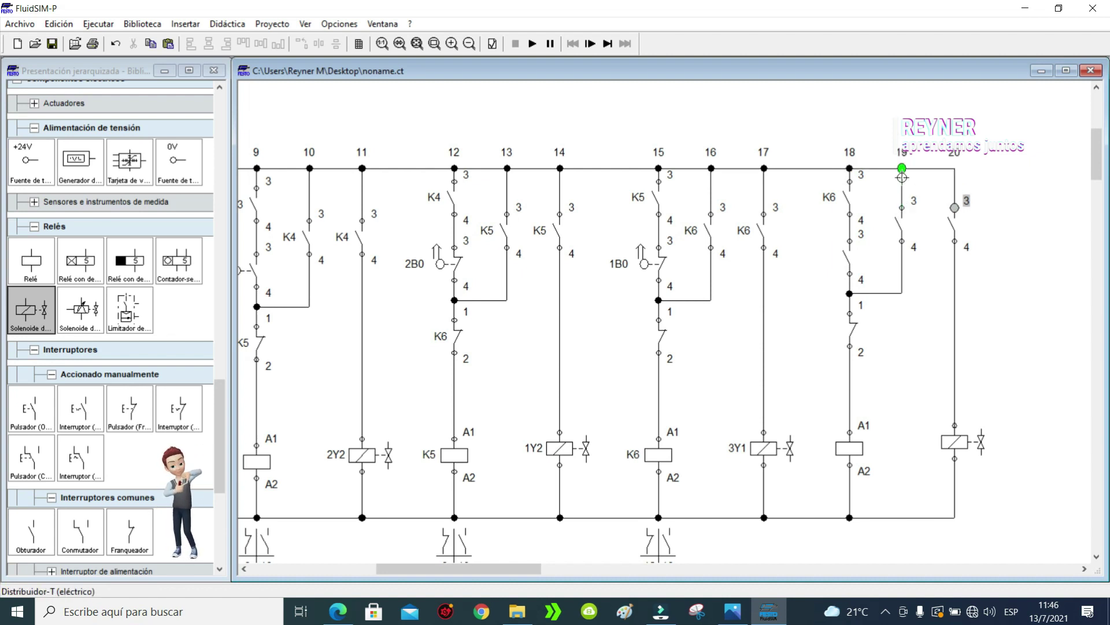
Step: Label the lower open contact in column 18 as 3B1 and set its actuation to roller limit switch
double_click(846, 261)
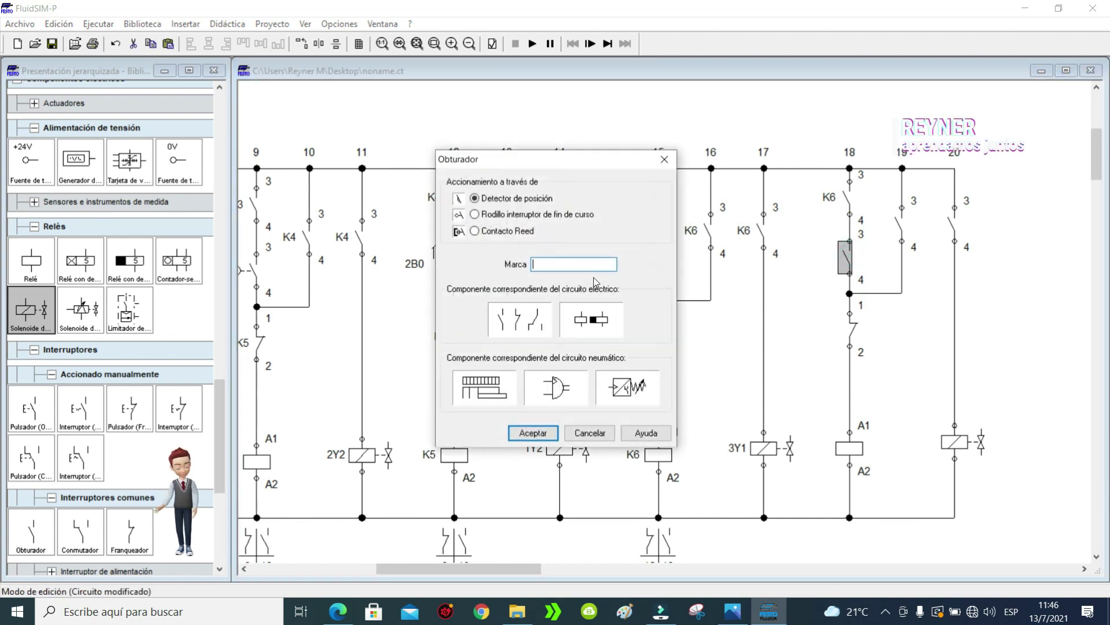
type("3B")
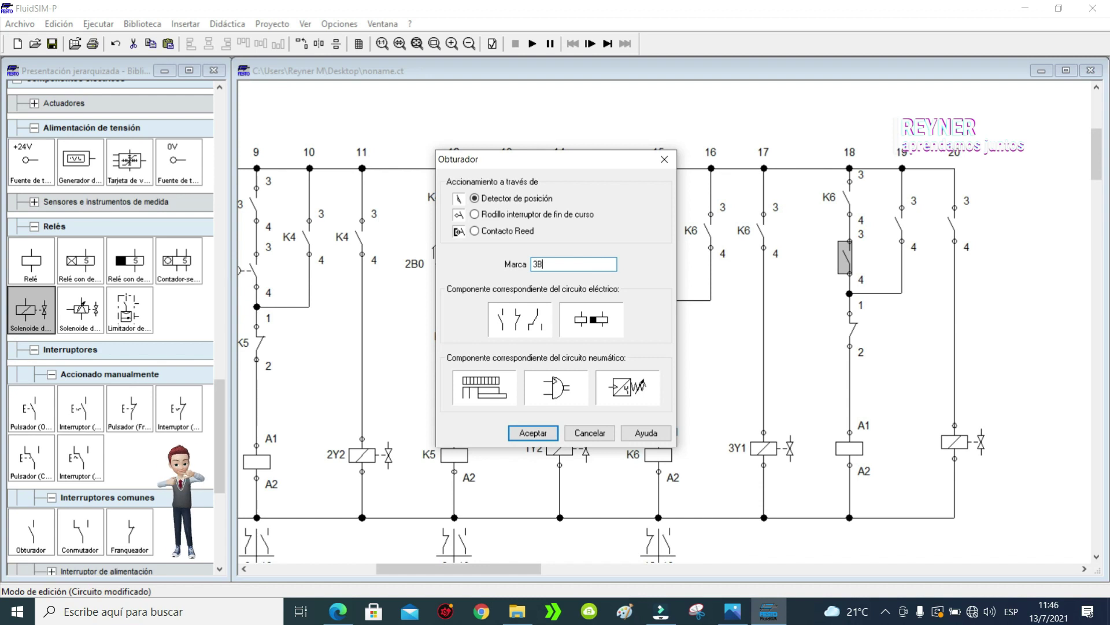
type("1")
left_click(475, 215)
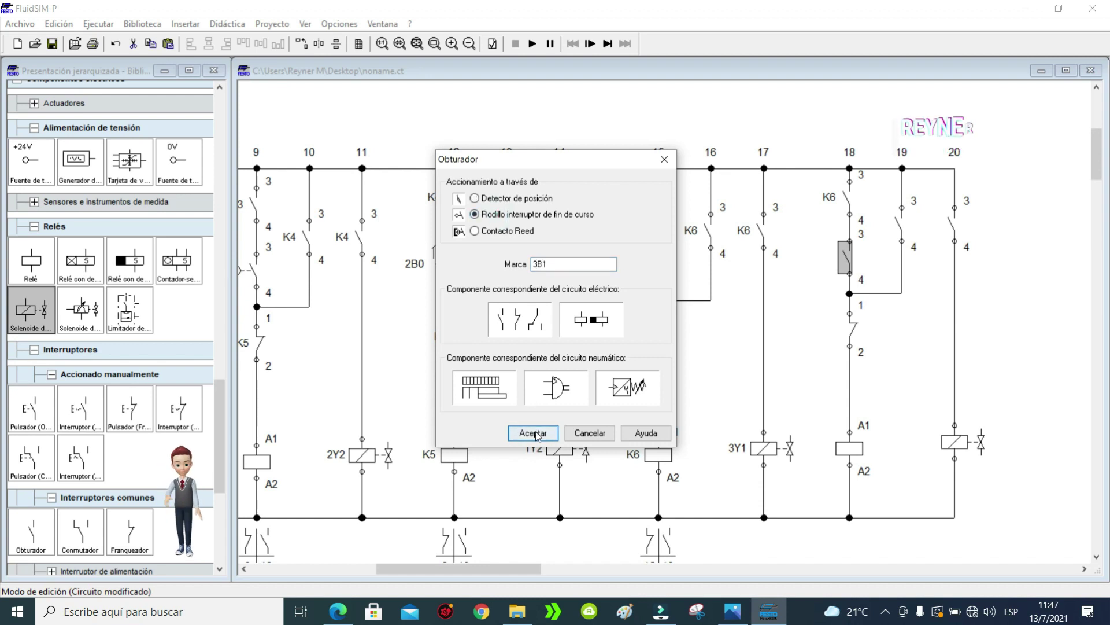
left_click(532, 433)
Step: Label the relay coil in column 18 as K7
left_click(902, 222)
double_click(849, 451)
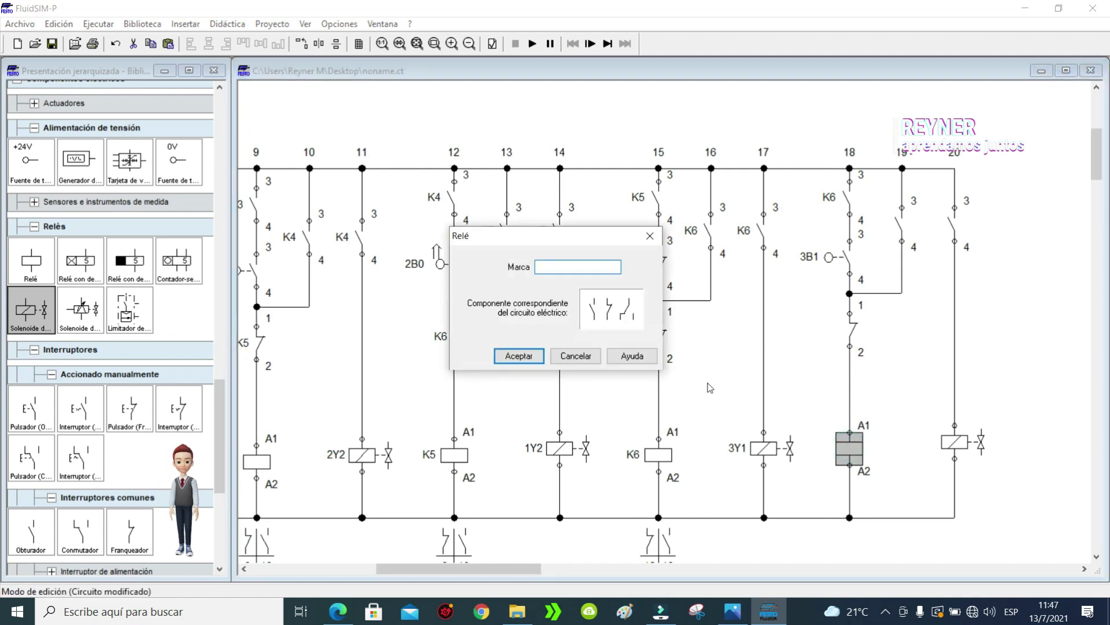
left_click(535, 357)
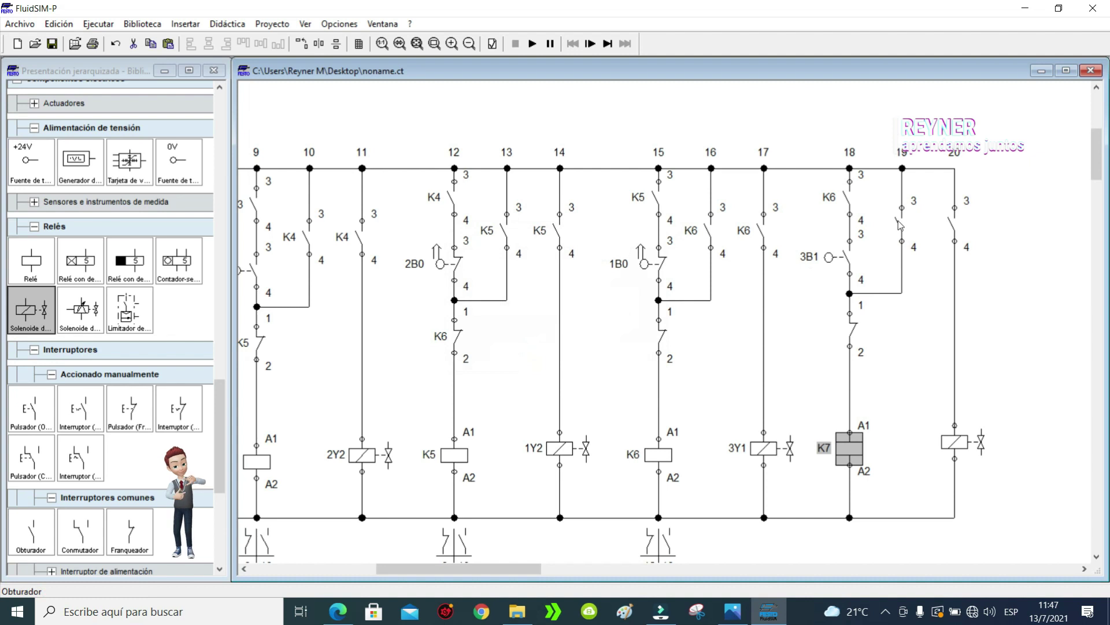
Step: Label the open contacts in columns 19 and 20 as K7
double_click(900, 224)
type("K7")
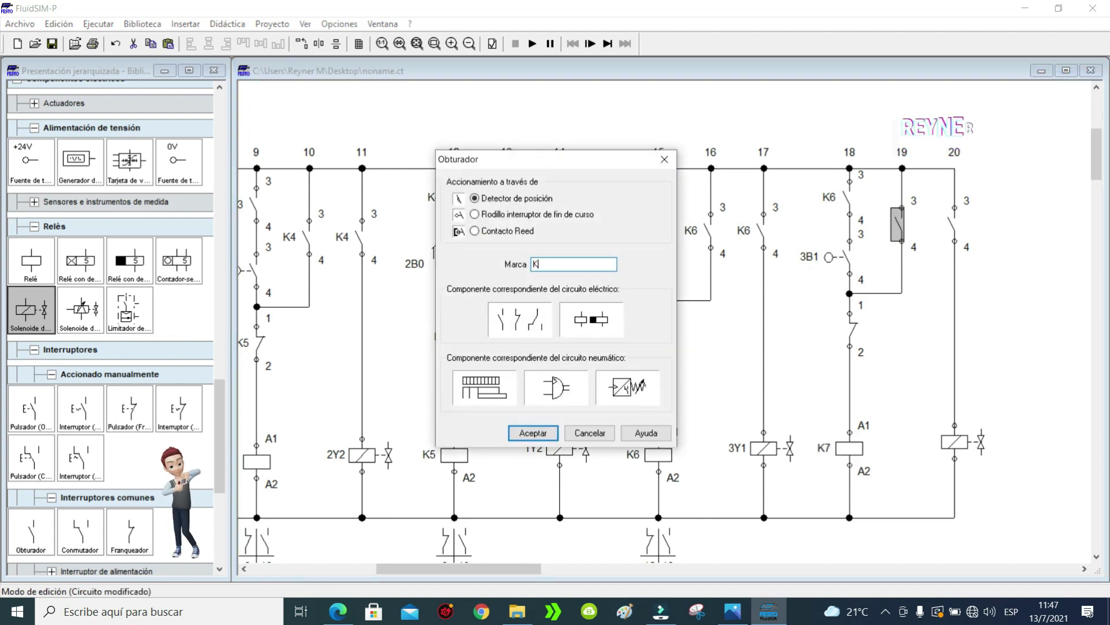
left_click(533, 433)
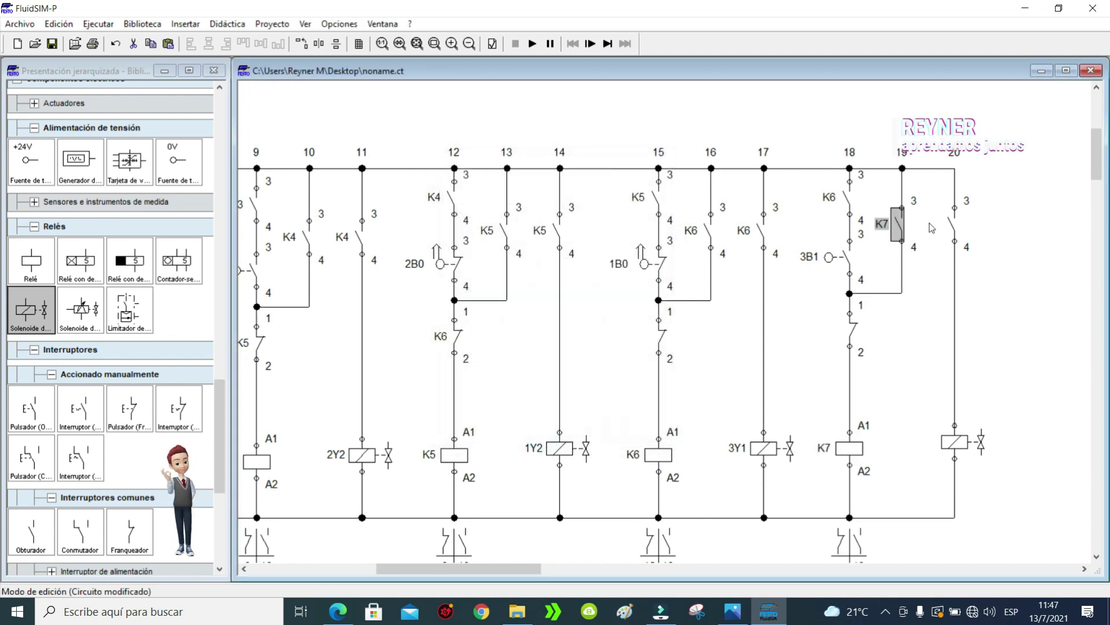
double_click(951, 224)
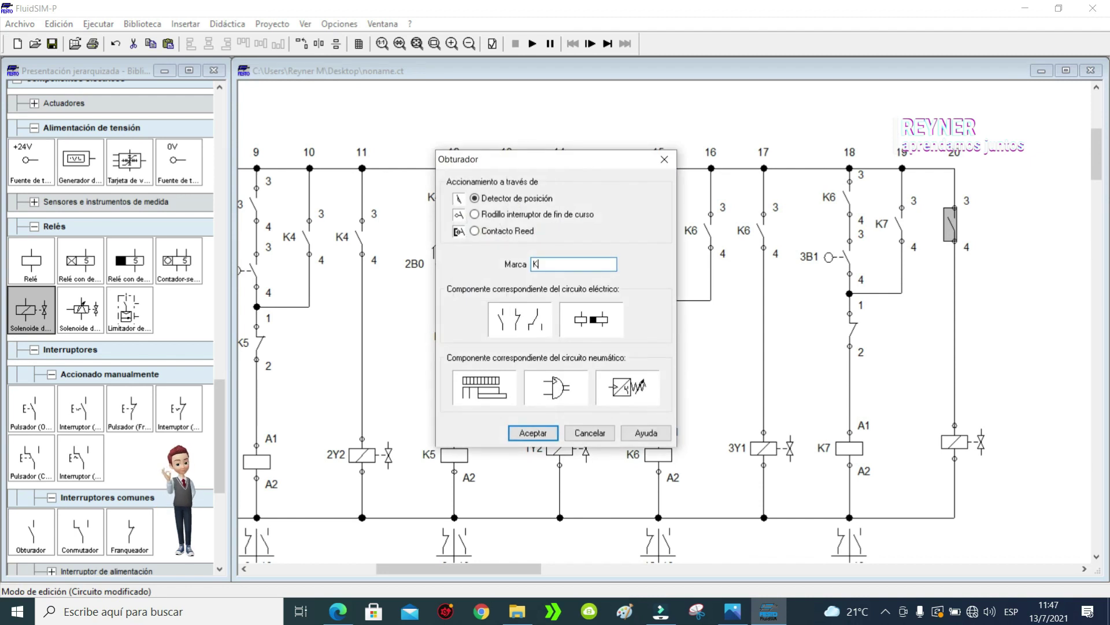
left_click(539, 431)
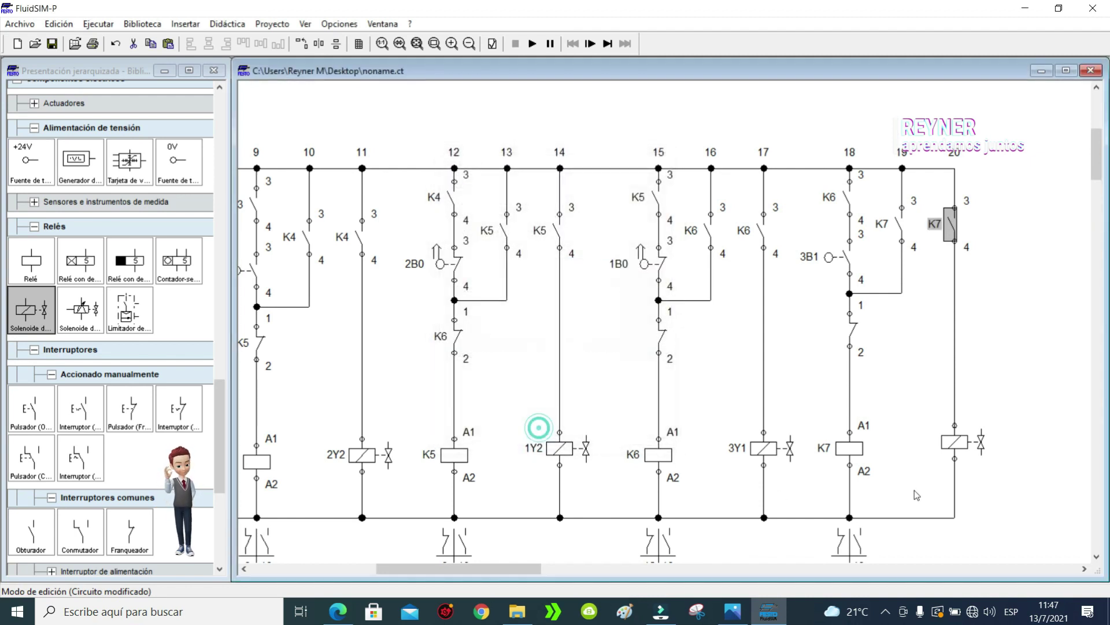
Step: Label the normally closed contact in column 15 as K7 and the valve solenoid in column 20 as 3Y2
double_click(657, 342)
type("K7")
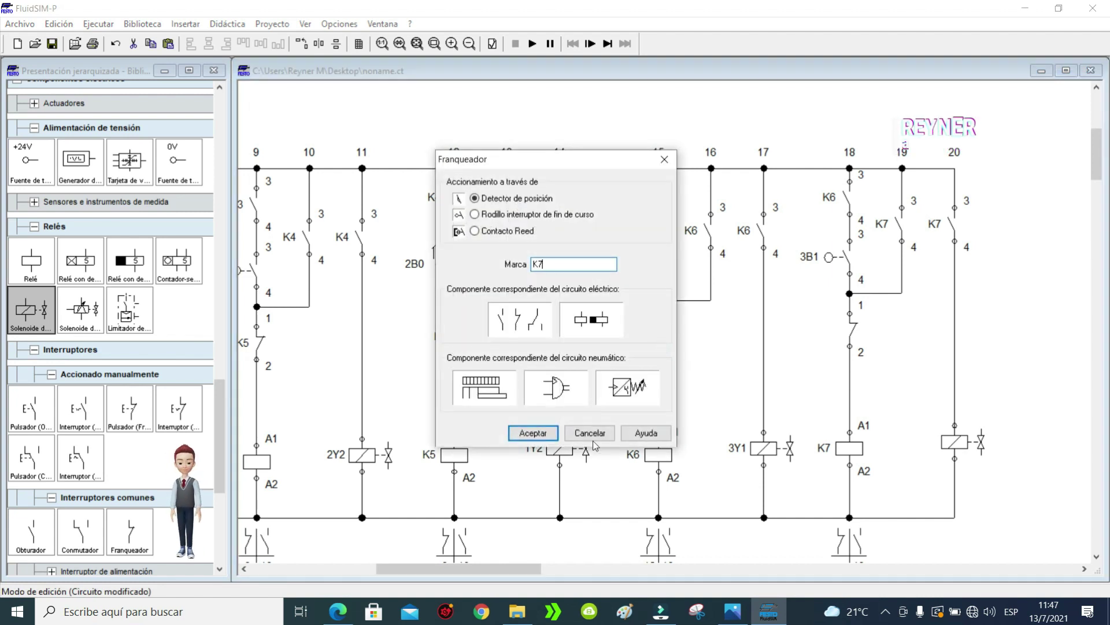
left_click(534, 432)
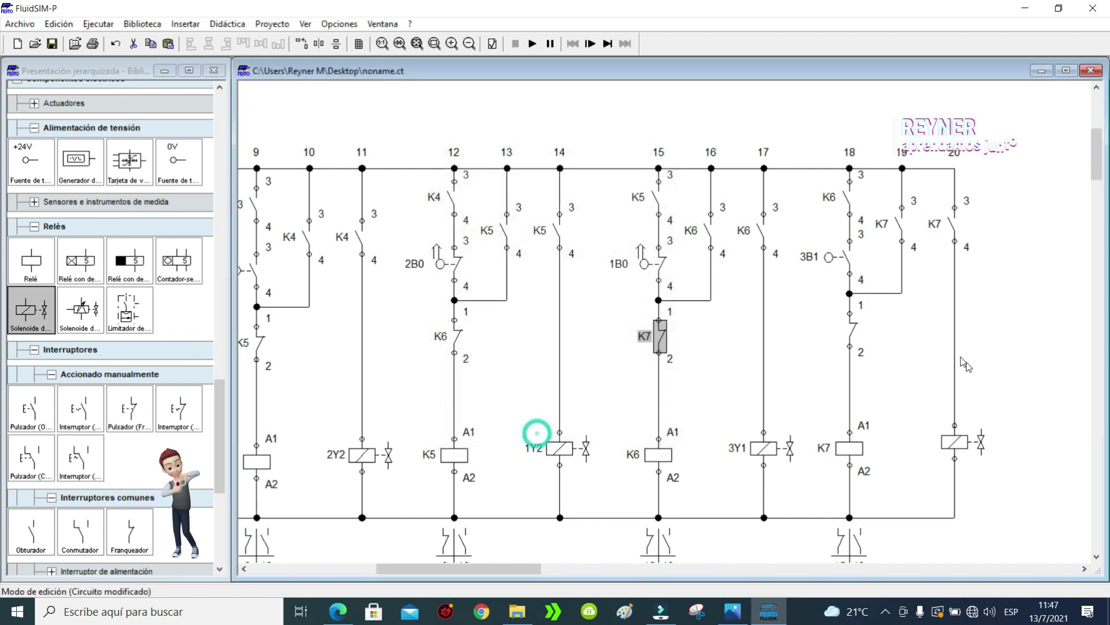
double_click(958, 443)
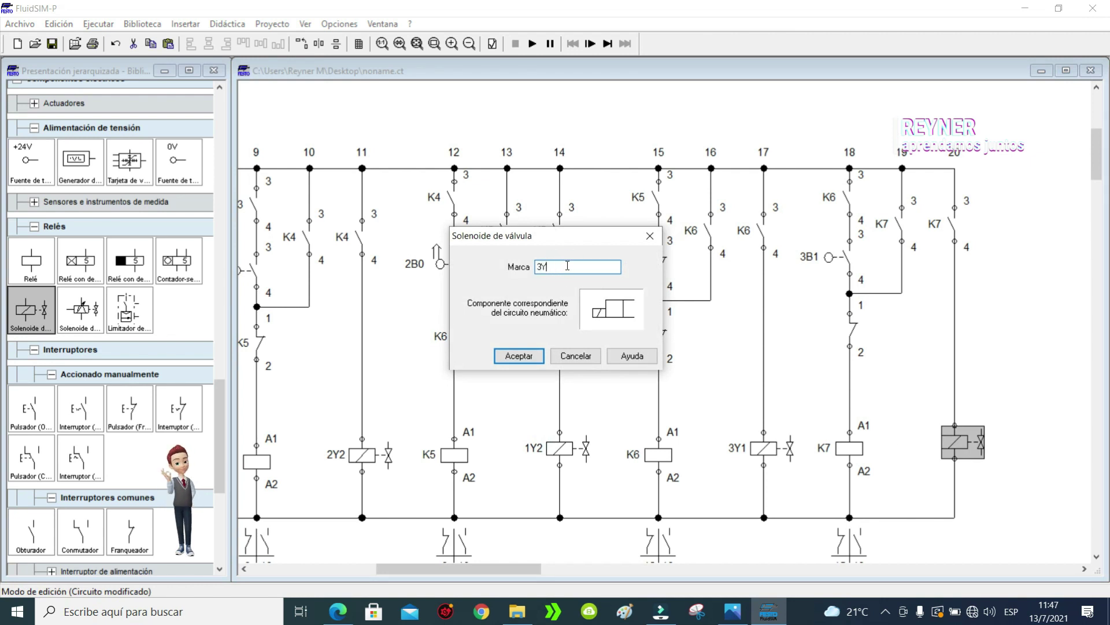
left_click(528, 356)
Step: Label the normally closed contact in column 18 as K2
mouse_move(1099, 173)
left_mouse_down()
mouse_move(1099, 138)
mouse_move(1097, 173)
left_mouse_up()
left_click(845, 260)
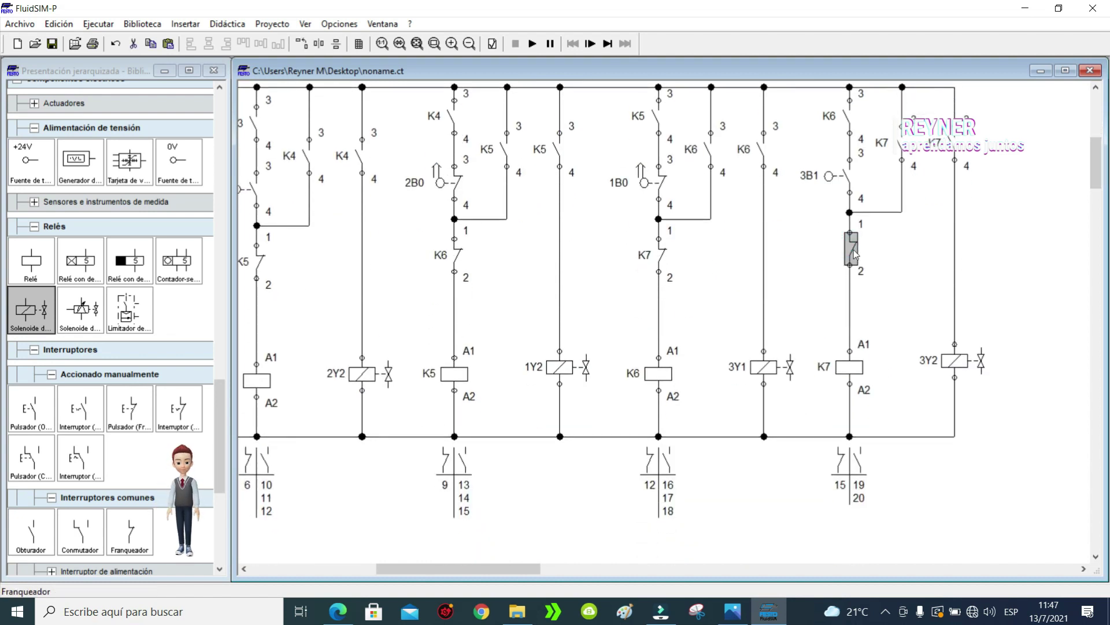
left_click_drag(431, 579, 458, 558)
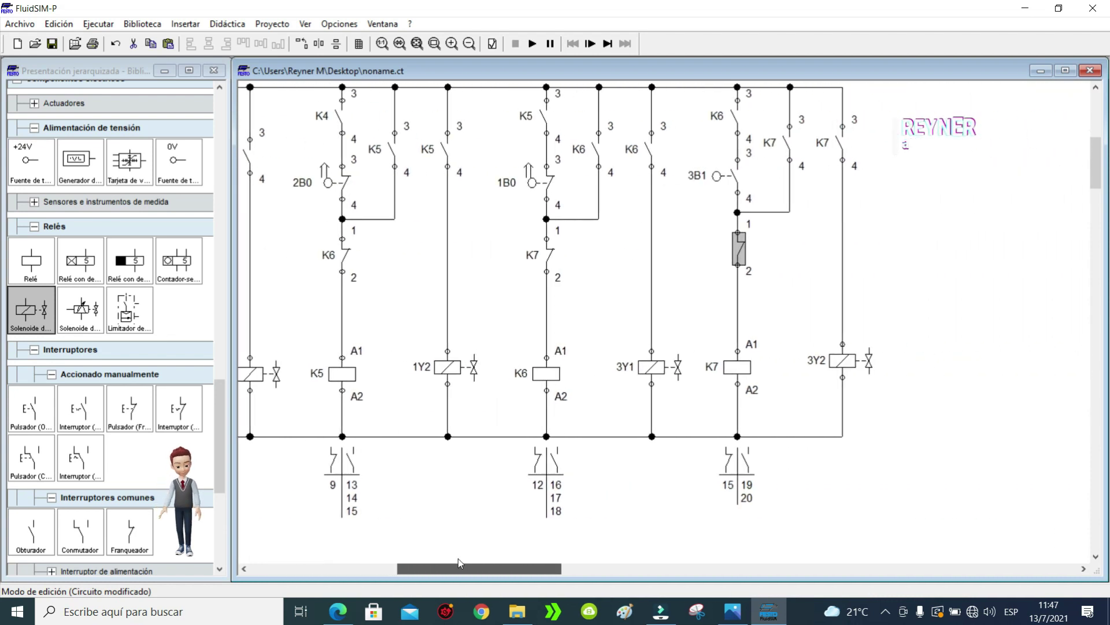
double_click(741, 248)
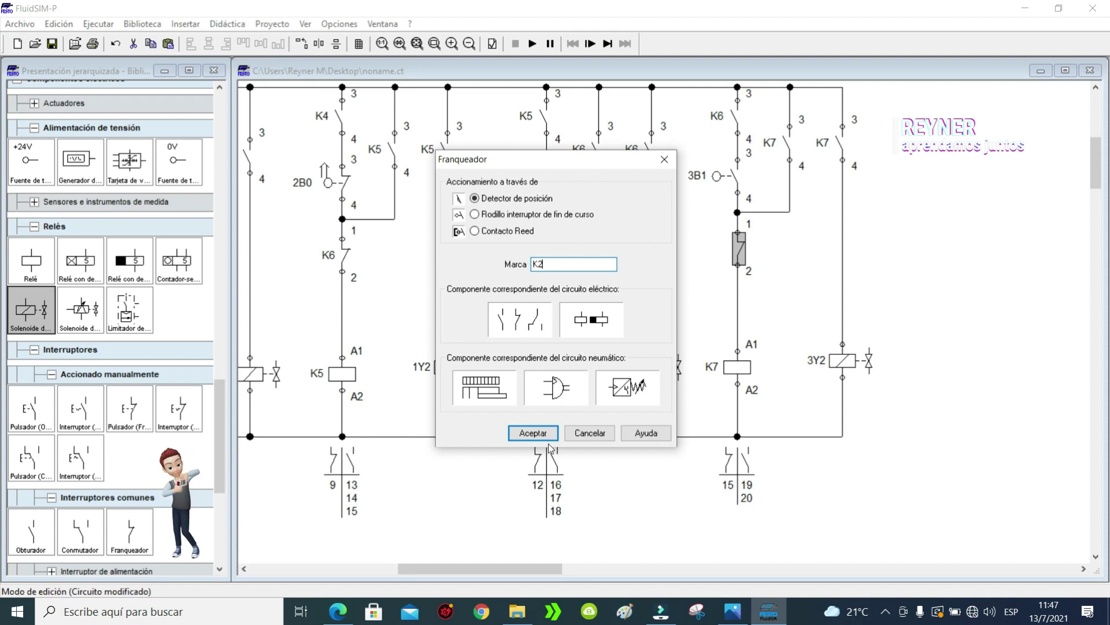
left_click(533, 434)
Step: Review the K2 relay in column 3 and the K7 relay in column 18, ending with the whole circuit in view
left_click_drag(494, 565, 373, 558)
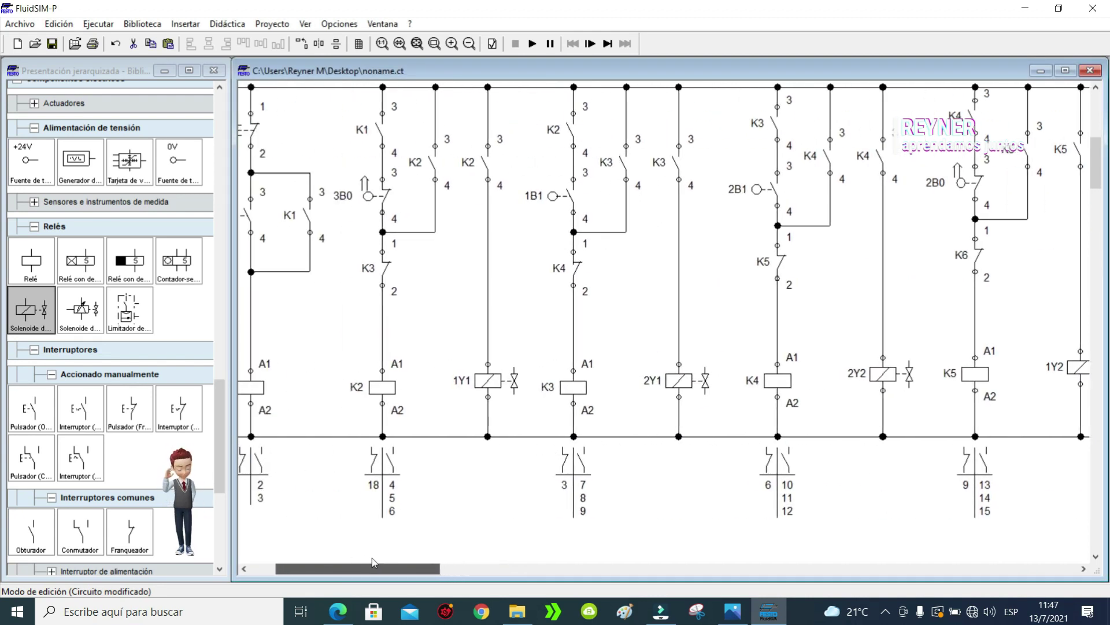
left_click(386, 397)
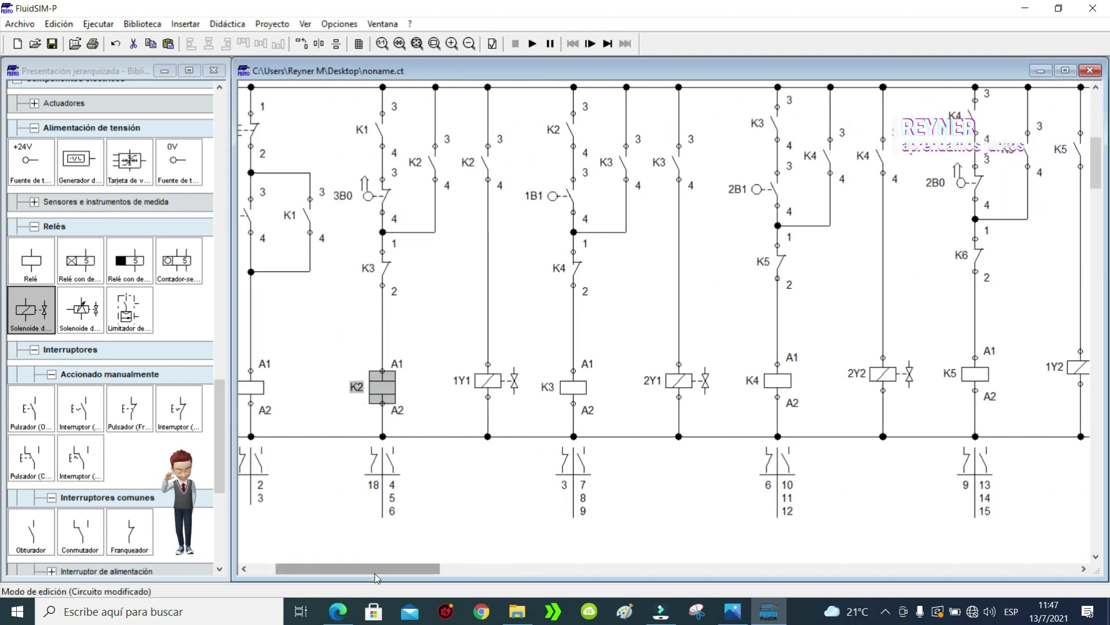
left_click_drag(381, 566, 564, 567)
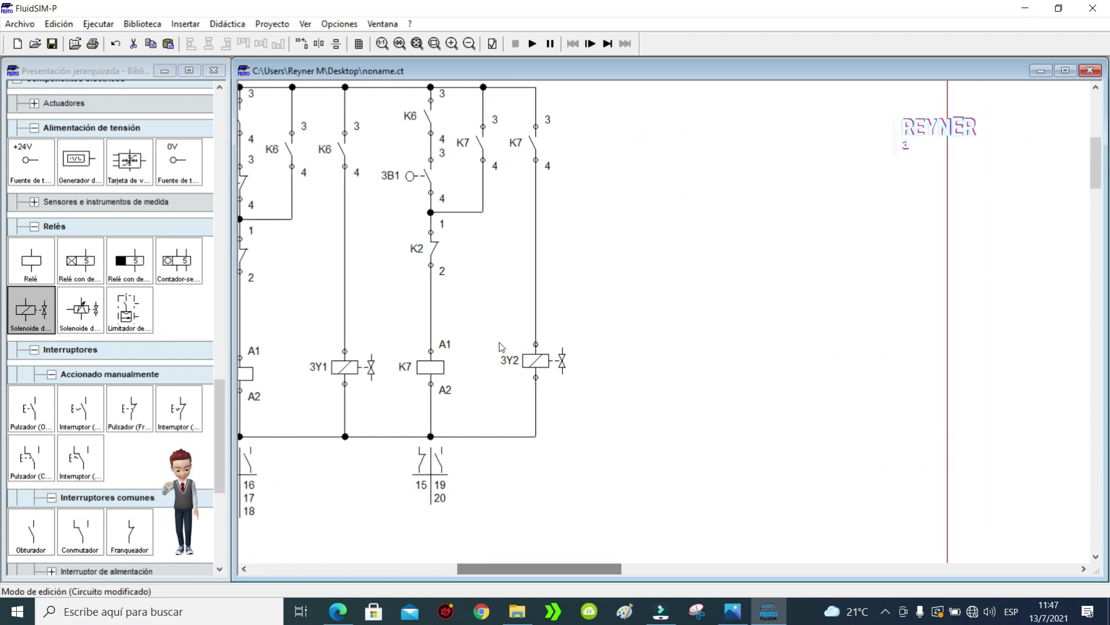
left_click(443, 373)
left_click_drag(543, 567, 375, 554)
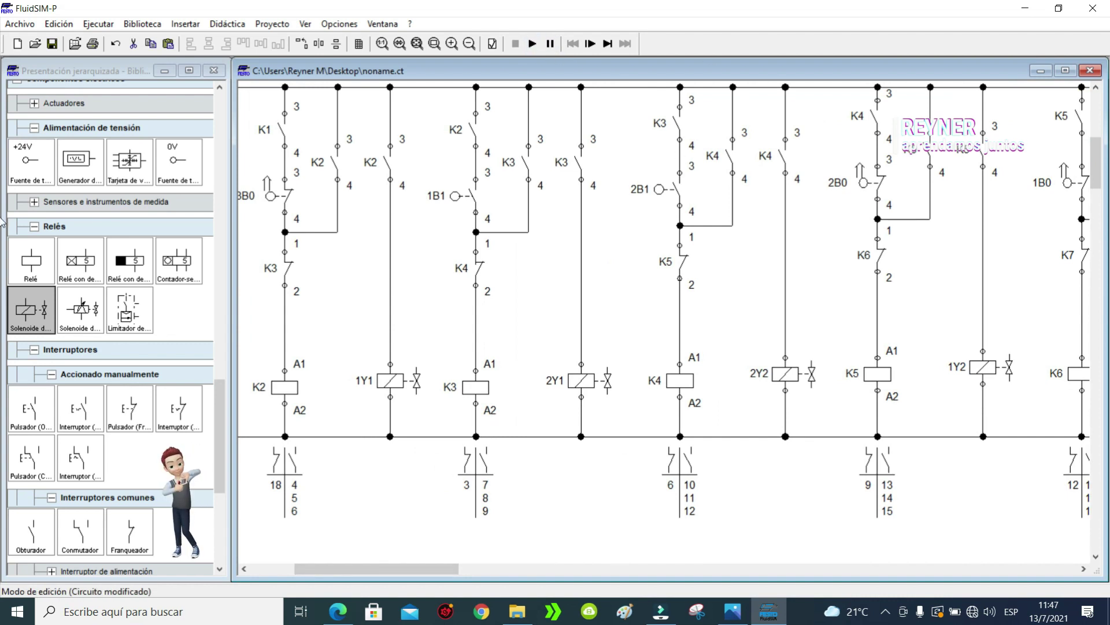
left_click_drag(1096, 164, 1096, 148)
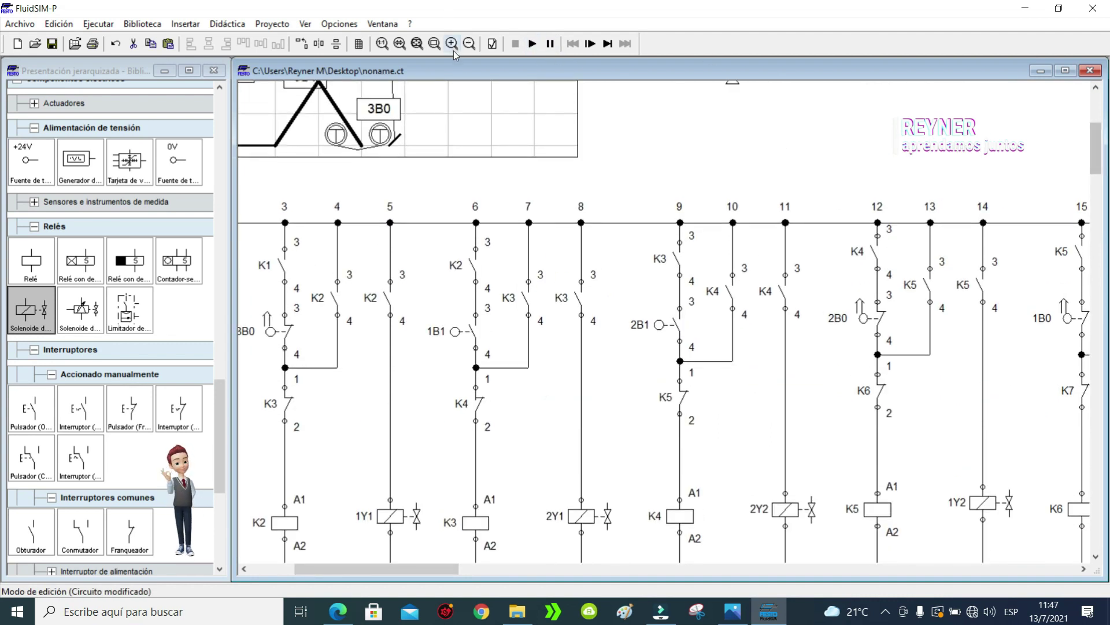
left_click(417, 43)
Step: Simulate the circuit, start the sequence with pushbutton S1, watch the cylinders and stop the simulation
left_click(532, 44)
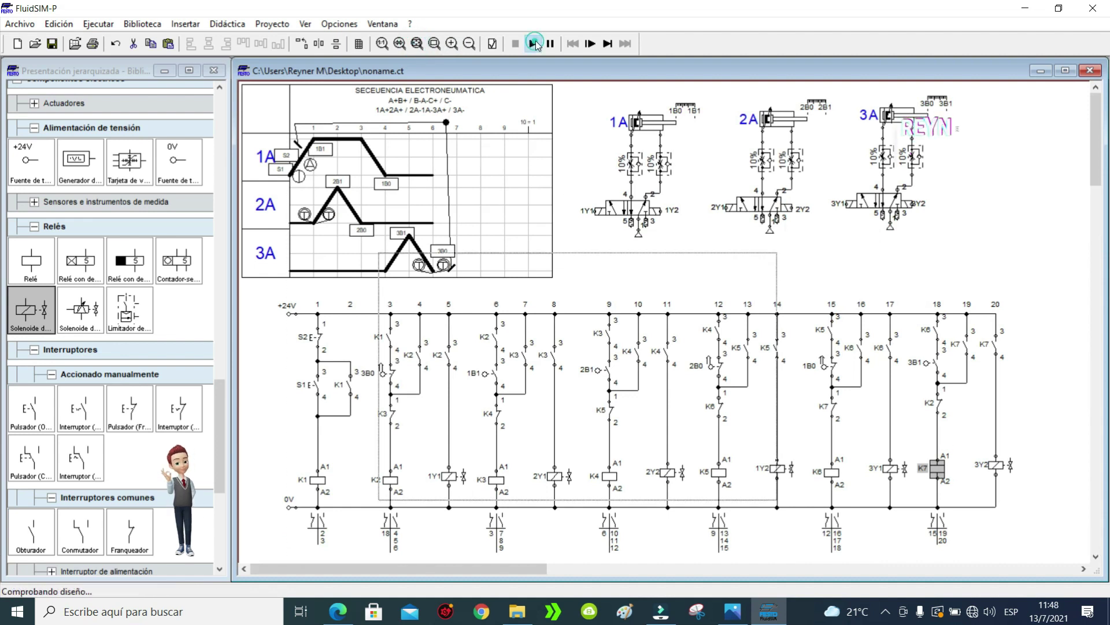
left_click(498, 328)
left_click(499, 329)
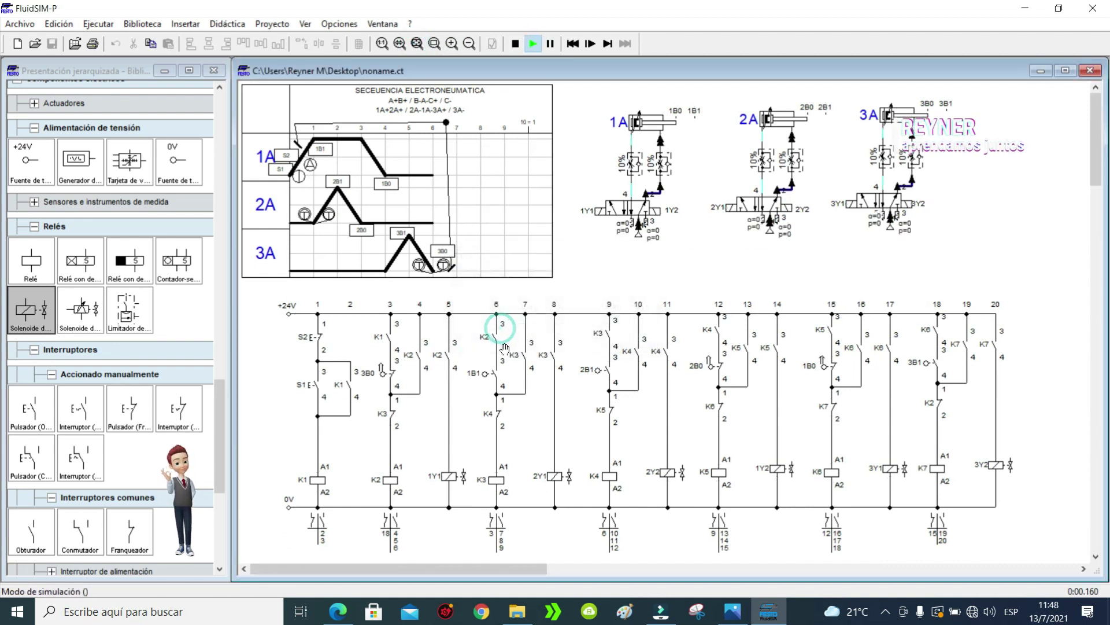
left_click(317, 377)
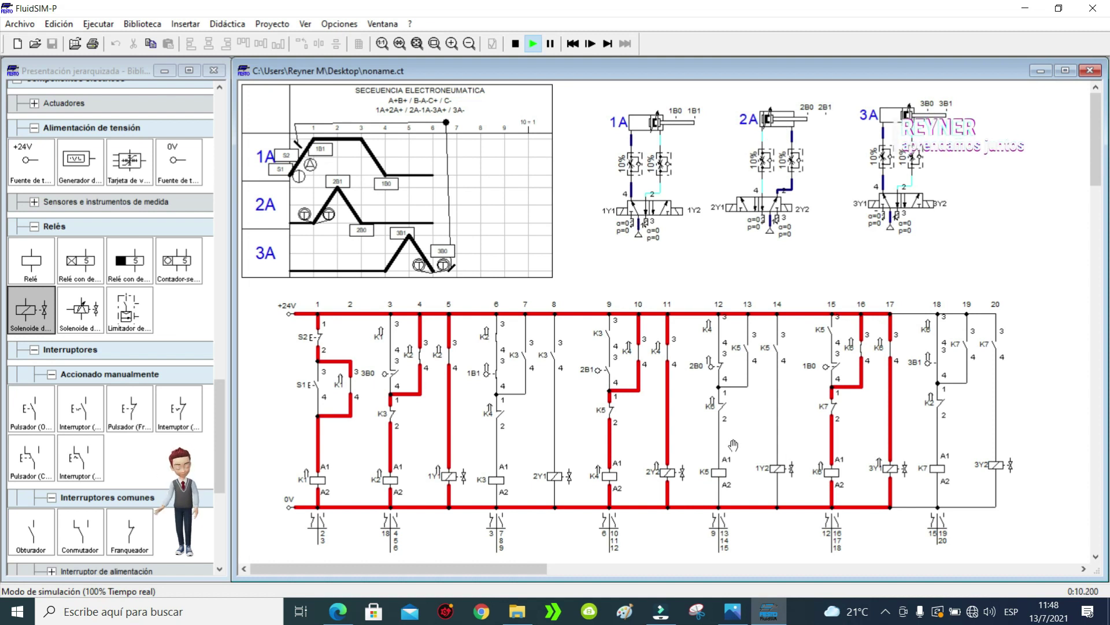
left_click(515, 43)
mouse_move(782, 117)
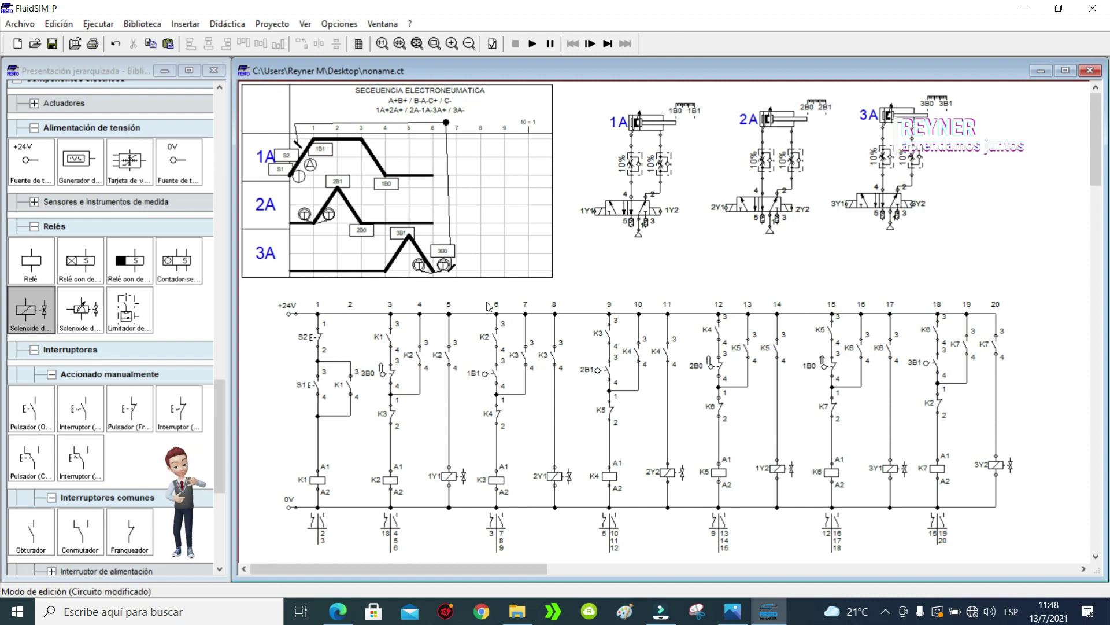
Step: Relabel the normally closed contact in column 3 as K6
double_click(392, 415)
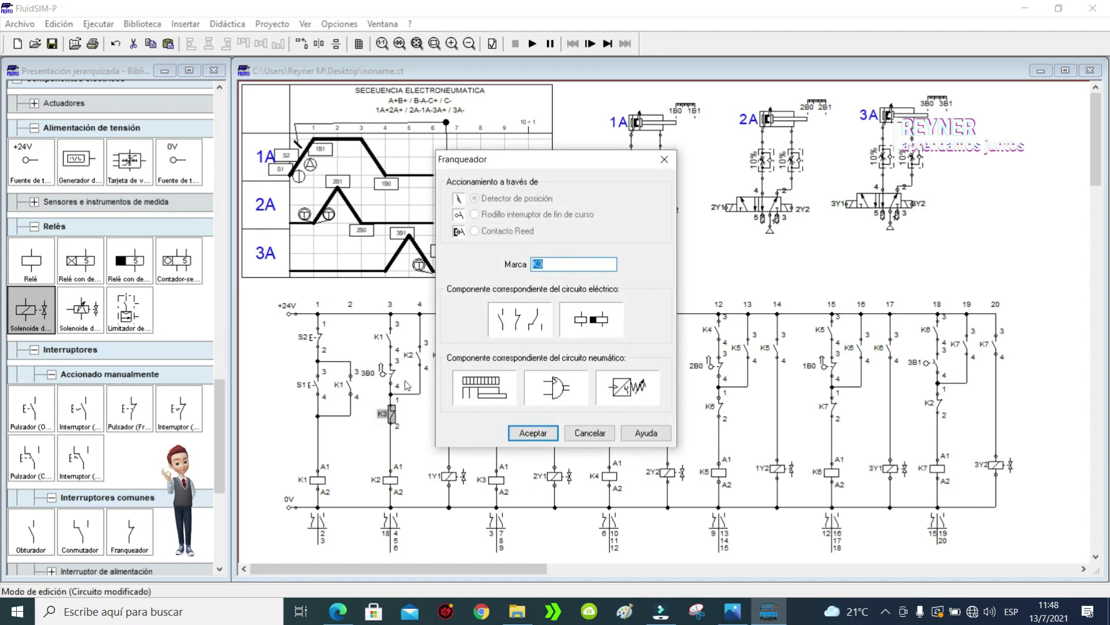
type("K6")
left_click(519, 433)
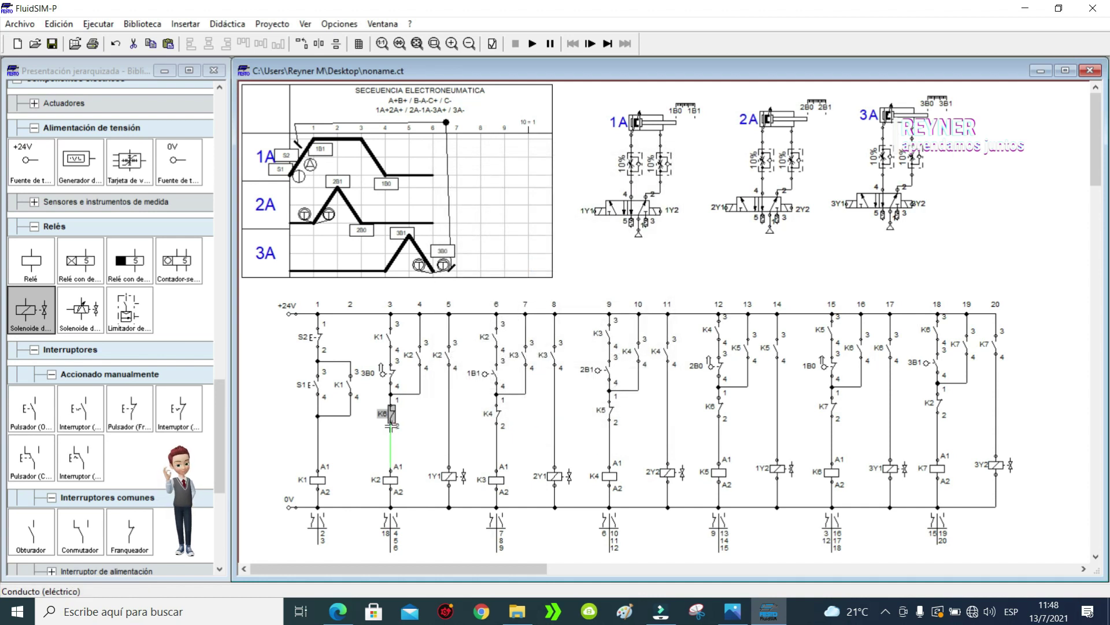
Step: Duplicate the normally closed K6 contact in column 3 and wire the copy in series between it and the K2 coil
left_click_drag(390, 413, 399, 448)
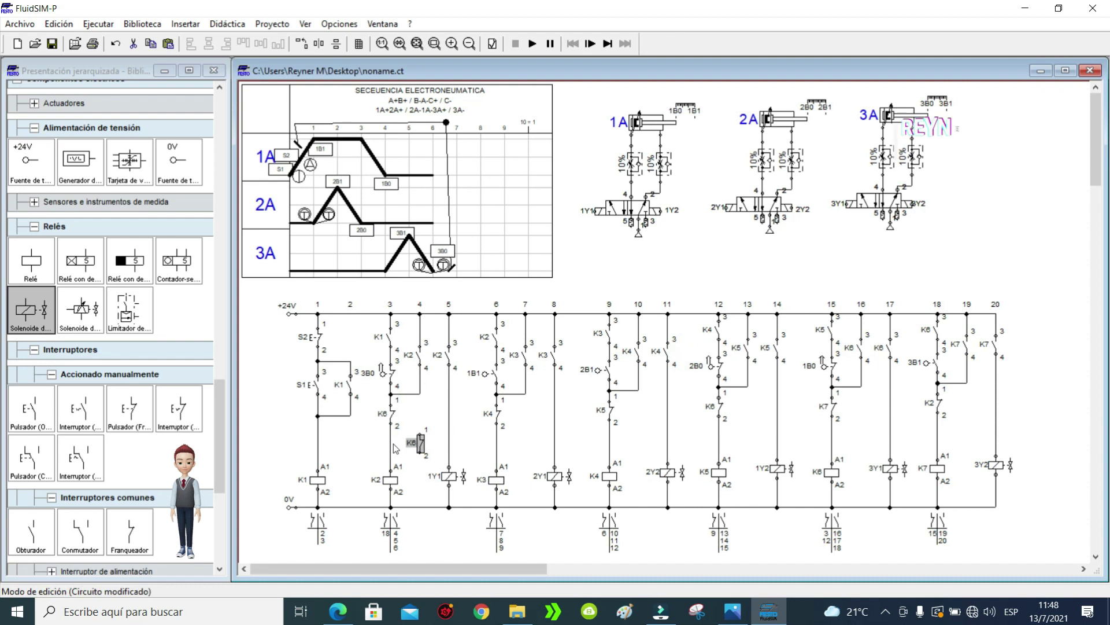
left_click(395, 449)
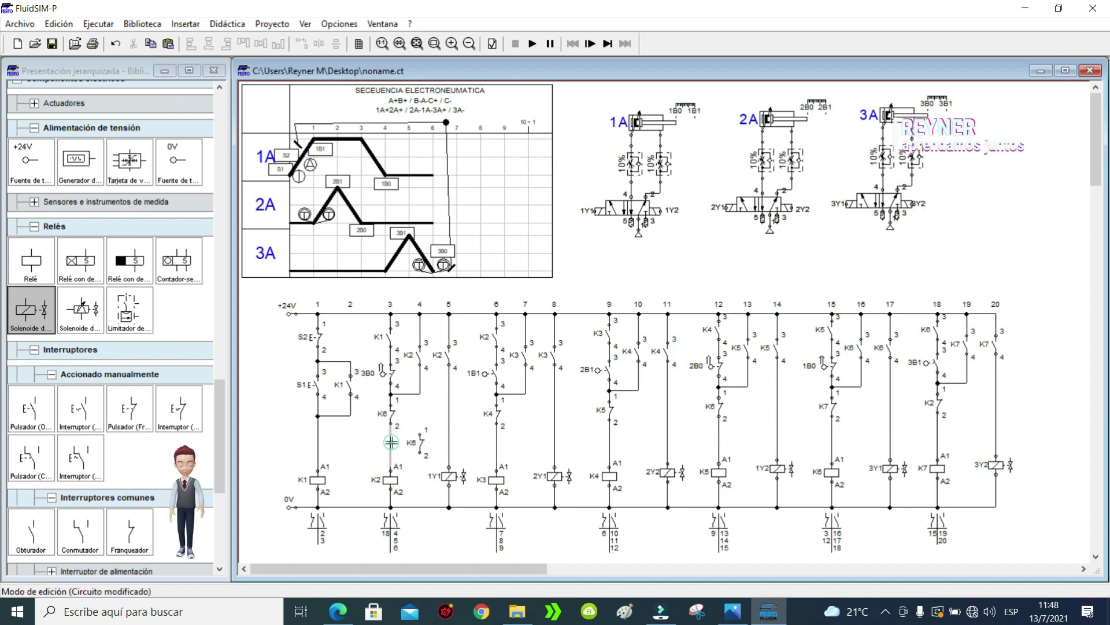
left_click_drag(418, 445, 393, 451)
left_click(421, 446)
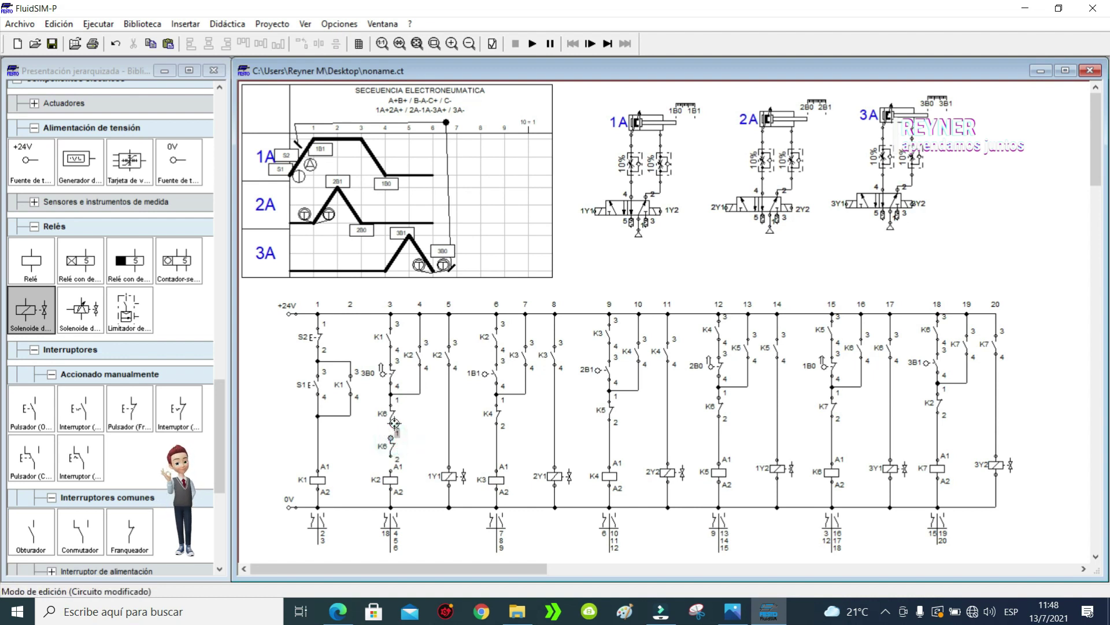
left_click_drag(395, 422, 391, 456)
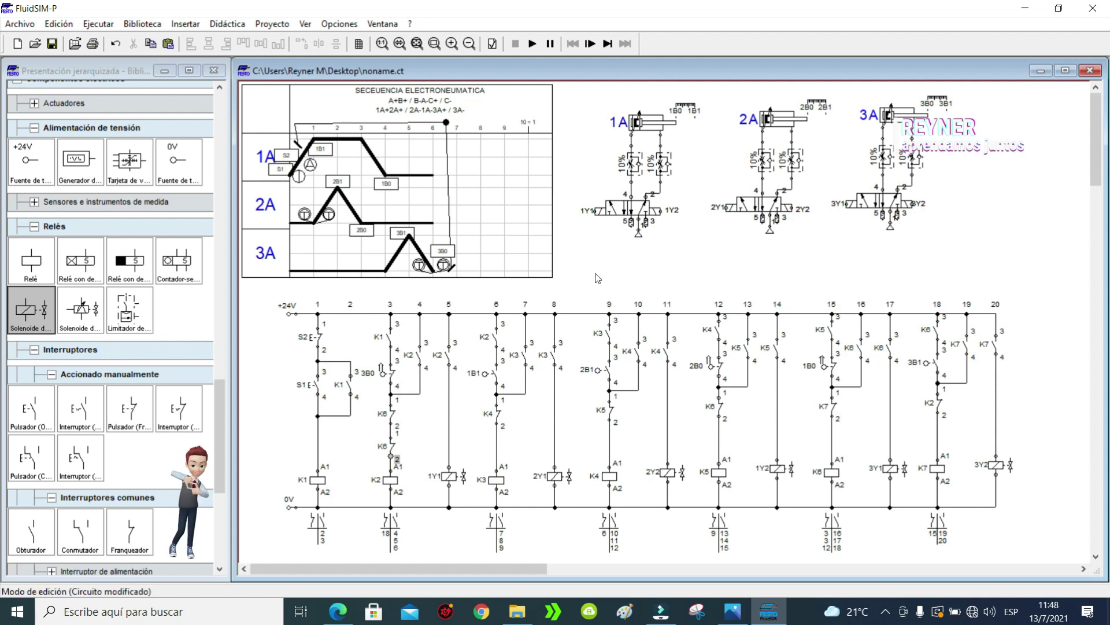
Step: Label the added lower normally closed contact in column 3 as K5
double_click(391, 446)
type("K5")
left_click(530, 431)
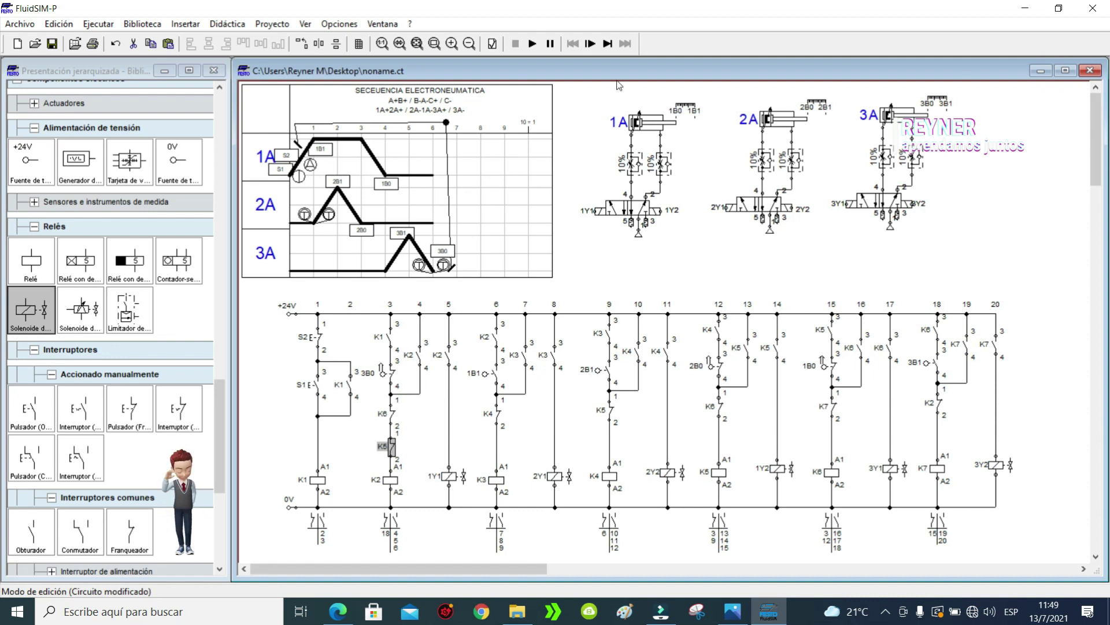
Step: Simulate the modified circuit, trigger the sequence with S1 again and stop the simulation
left_click(533, 44)
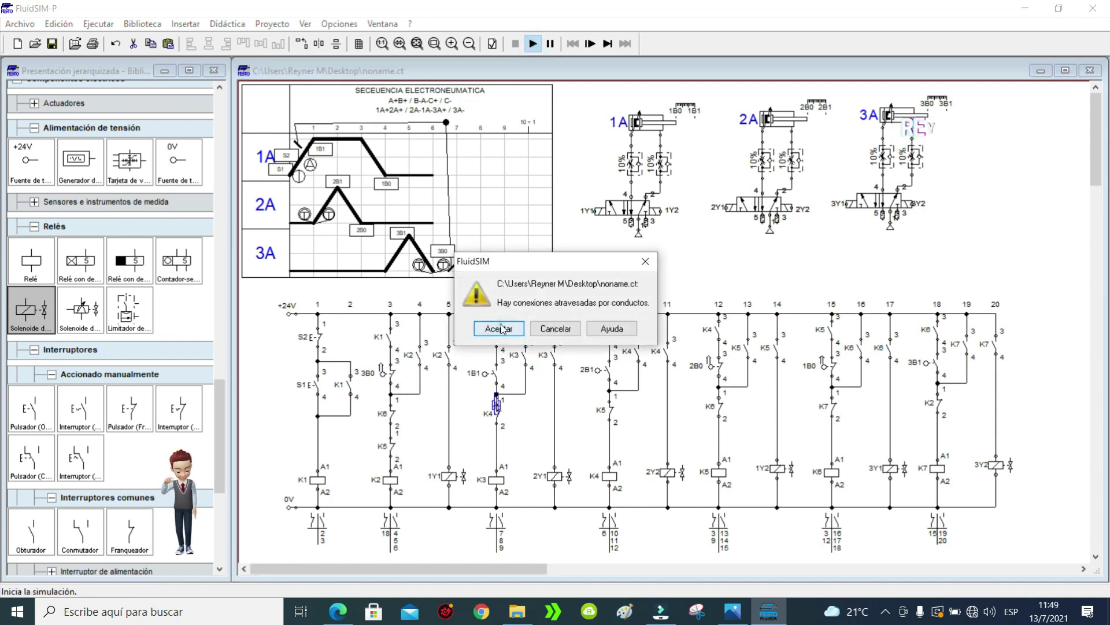
left_click(502, 329)
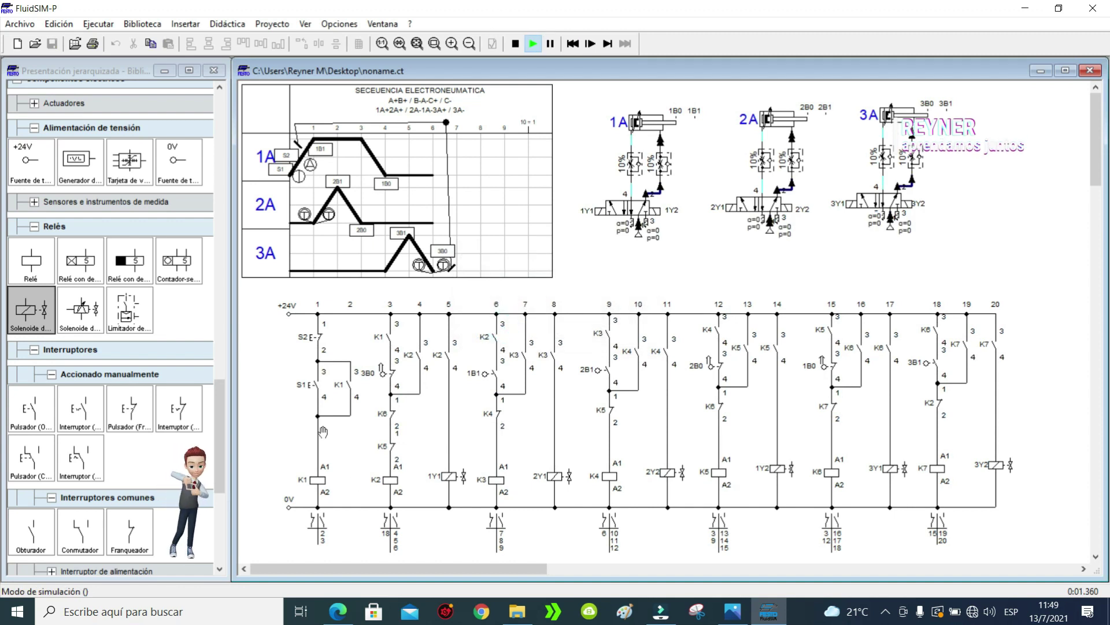
left_click(319, 380)
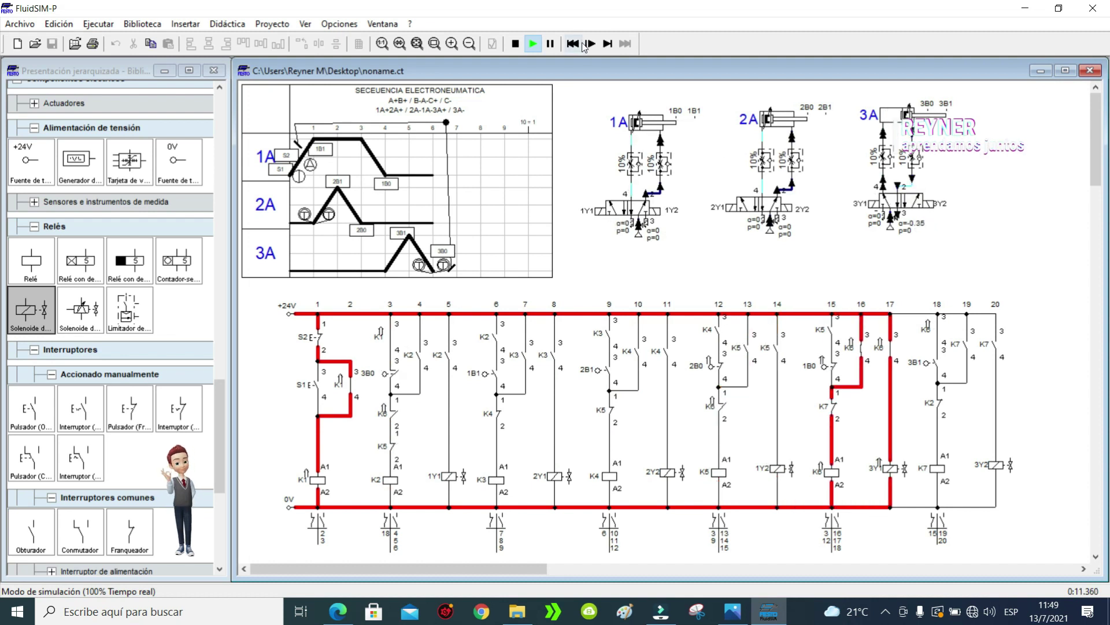
left_click(516, 44)
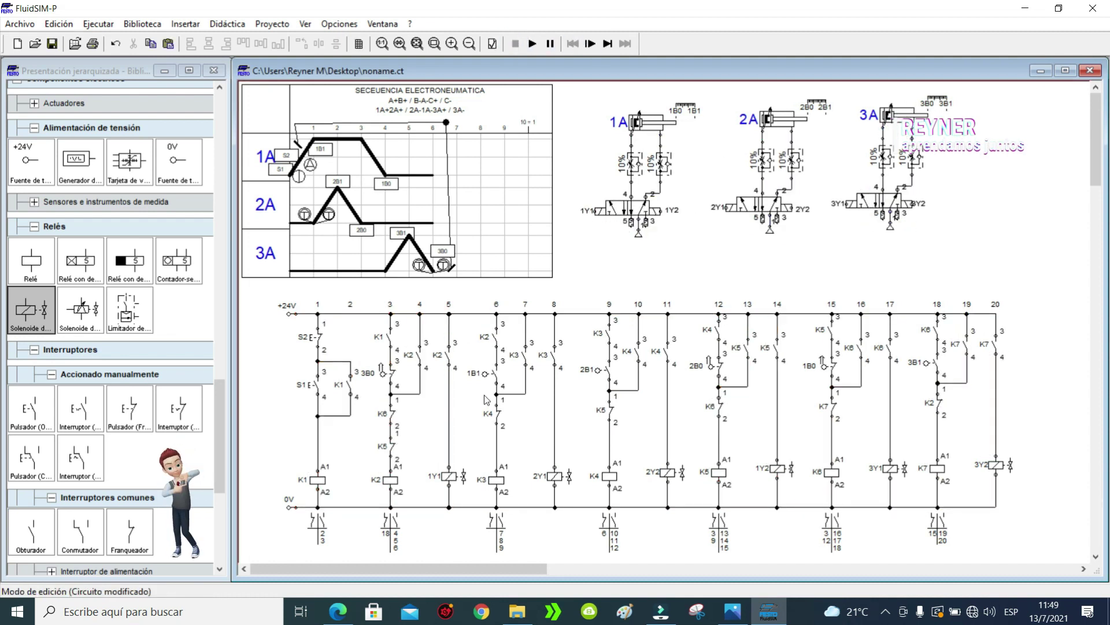
Step: Delete the wire between sensor contact 1B1 and the junction above the K4 contact in column 6
left_click(435, 44)
left_click_drag(559, 433, 458, 377)
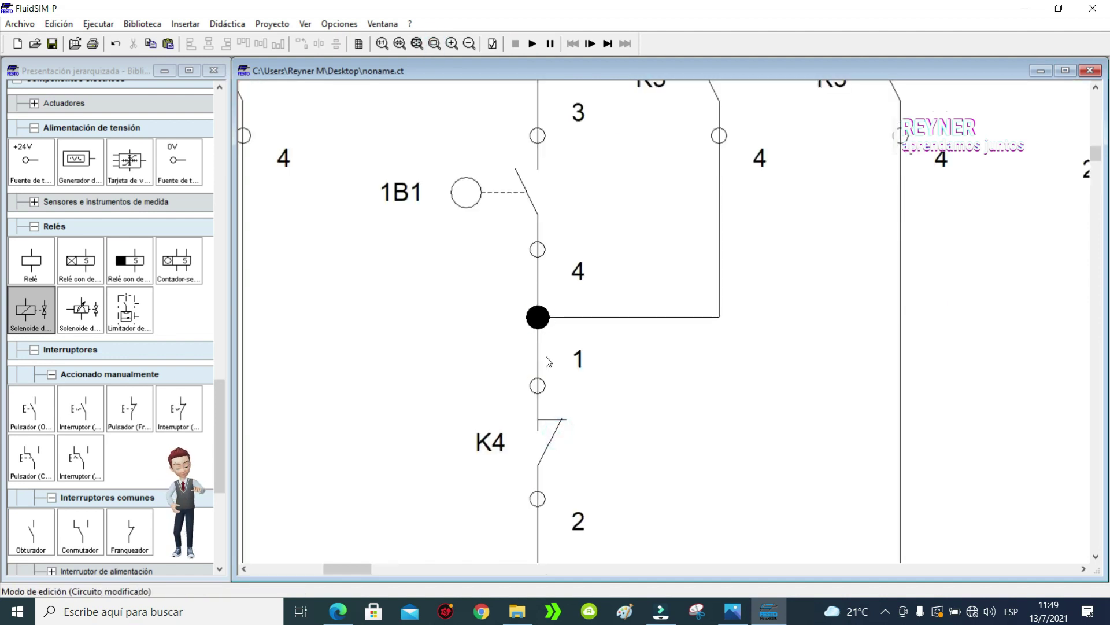
left_click(537, 277)
key("Delete")
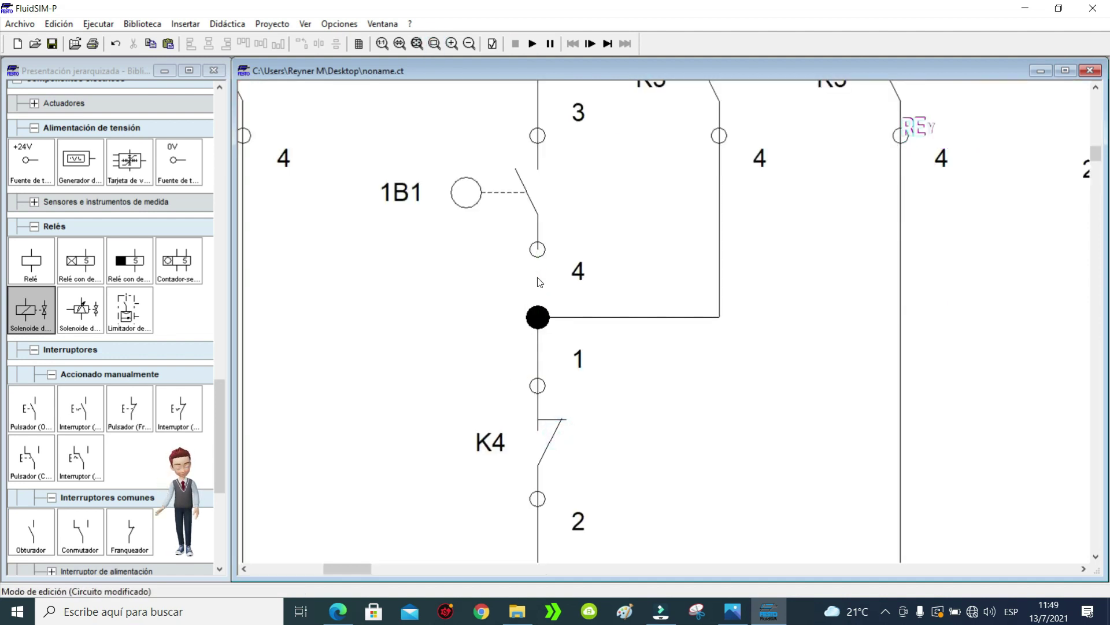
left_click(417, 43)
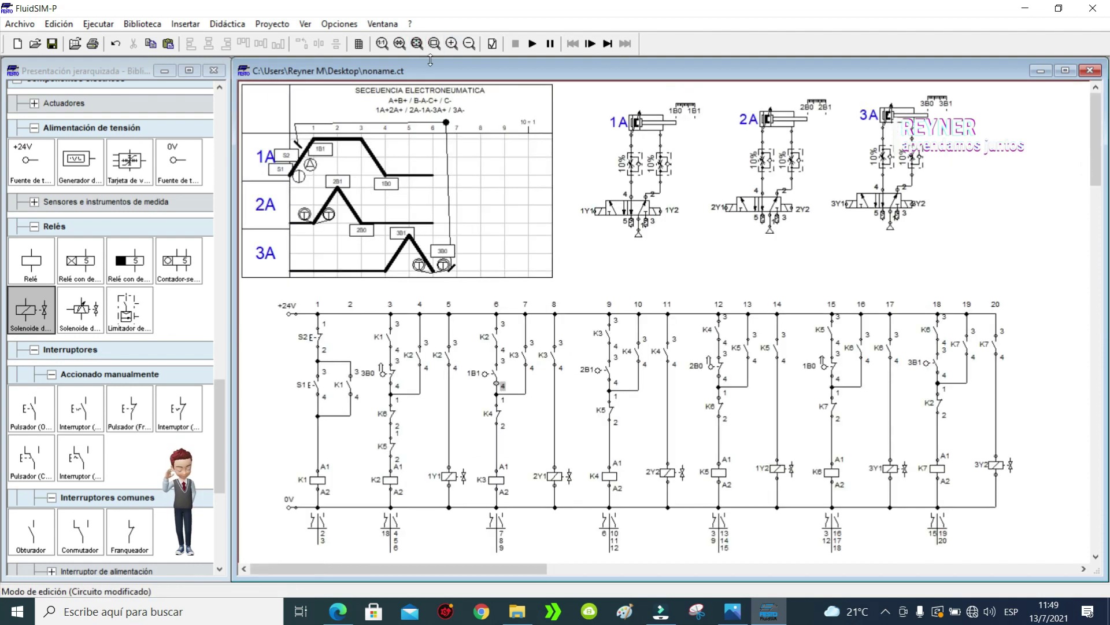
Step: Set the simulation speed to a slow-down factor of 1:10
left_click(340, 23)
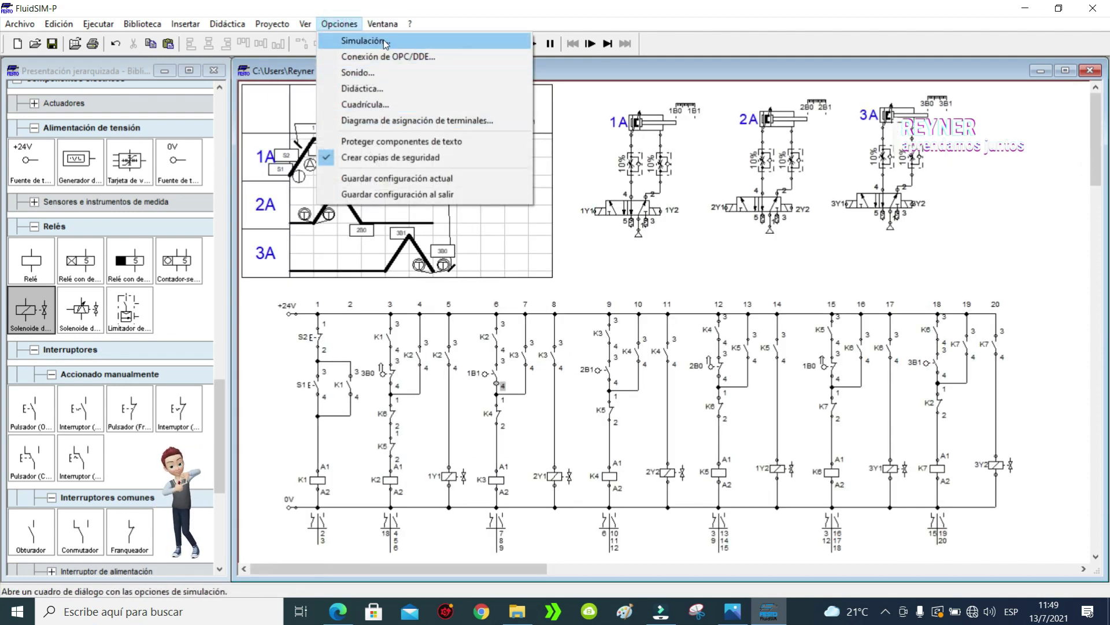
left_click(366, 40)
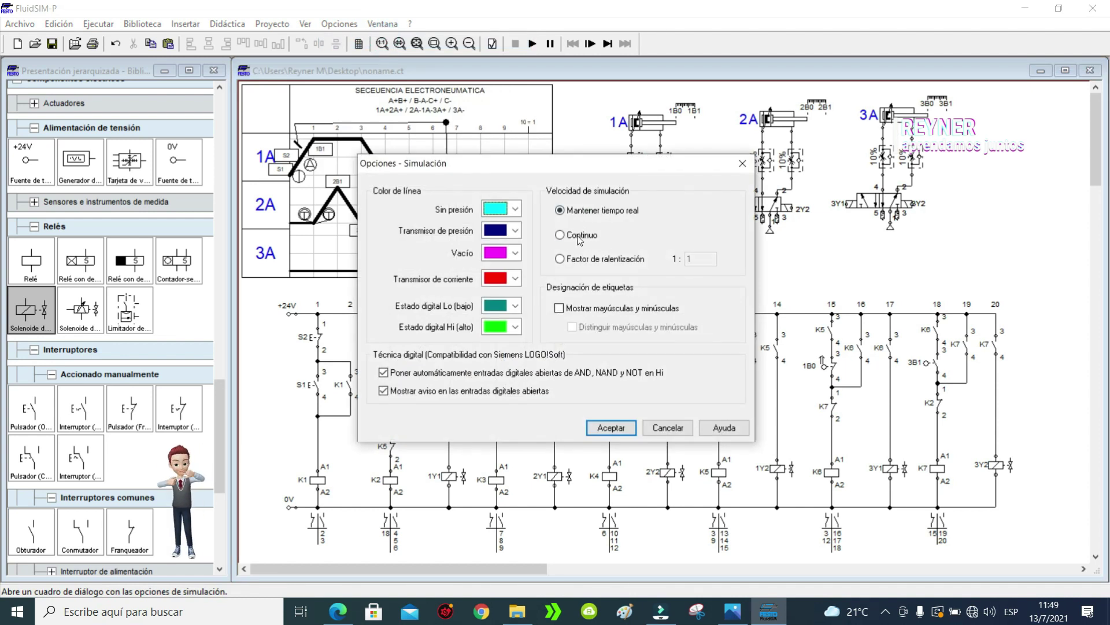
left_click(560, 258)
left_click(700, 258)
type("0")
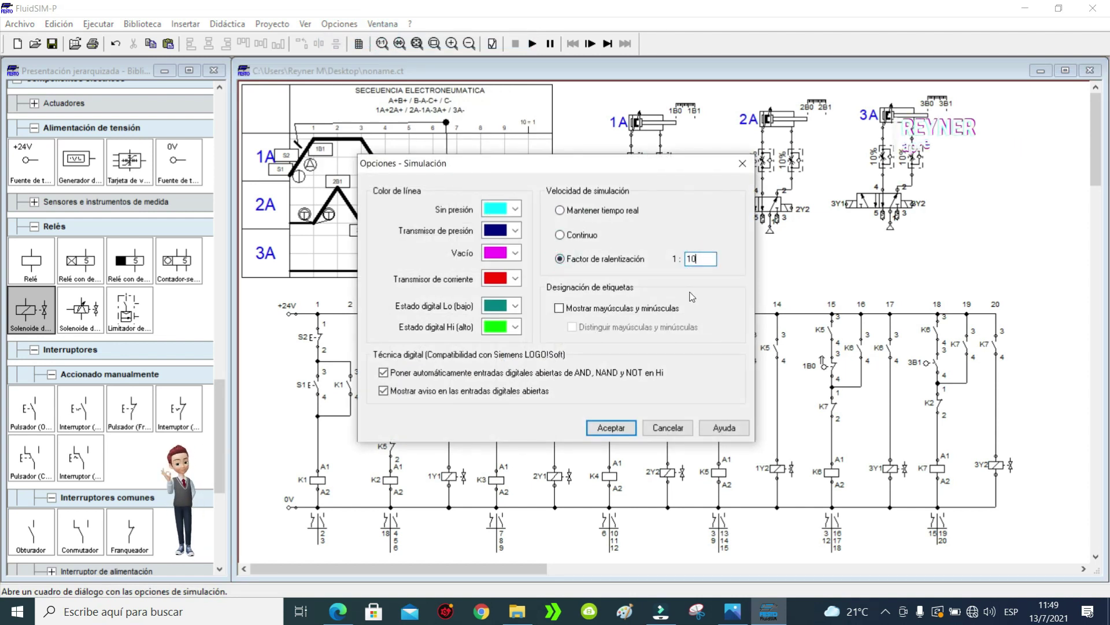
left_click(612, 427)
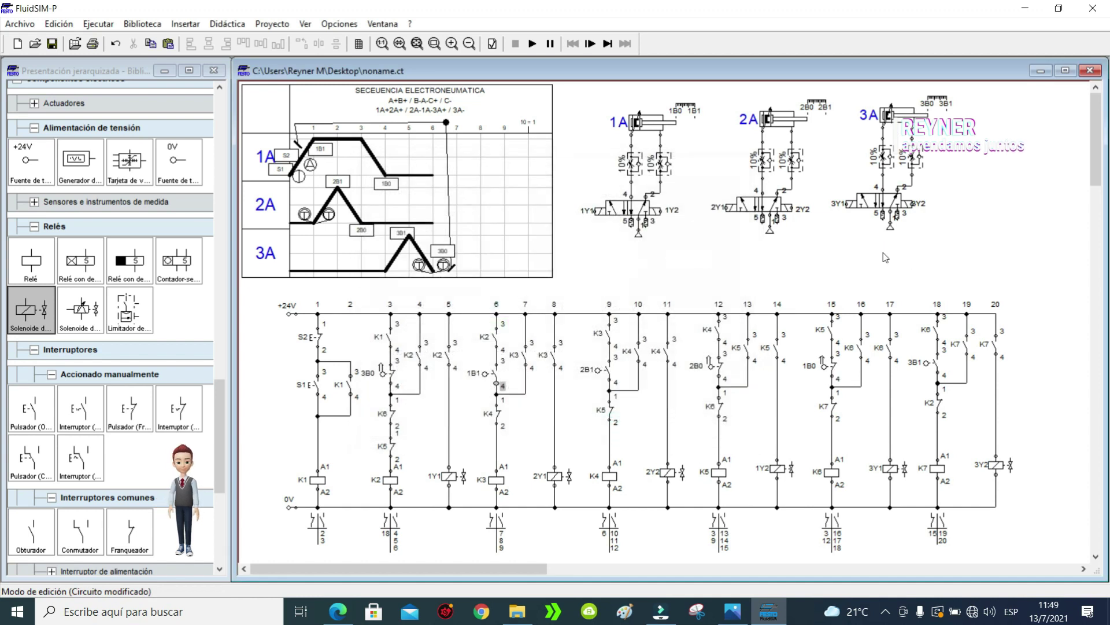
Step: Try to start the simulation and delete the overlapping wire across the upper terminal of the K4 contact in column 6
left_click(532, 44)
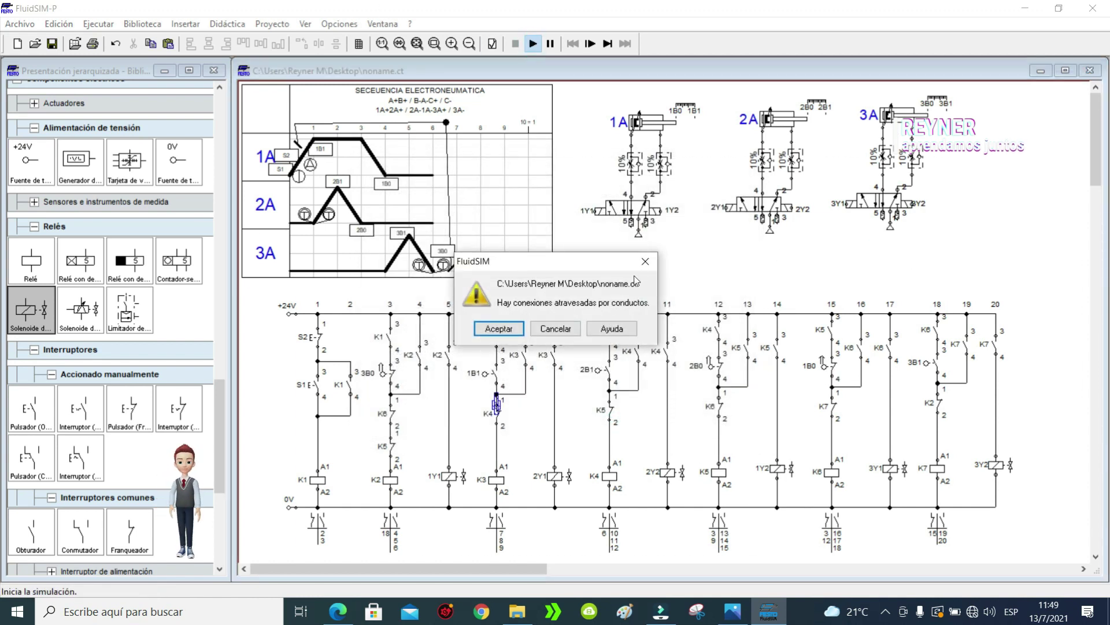
left_click(645, 261)
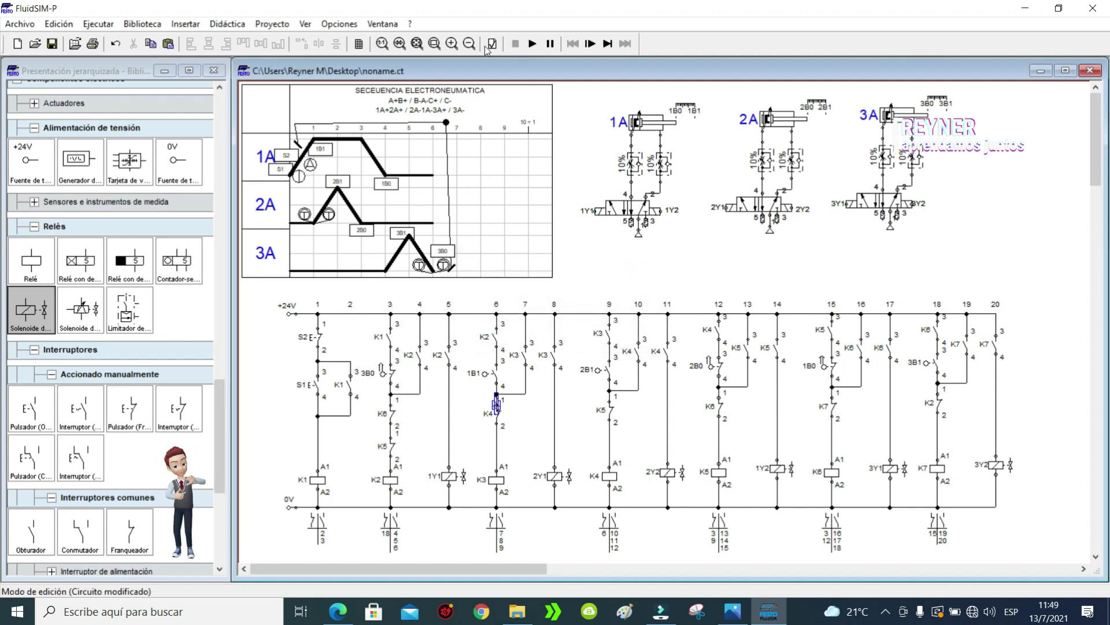
left_click(434, 43)
left_click_drag(542, 445, 437, 369)
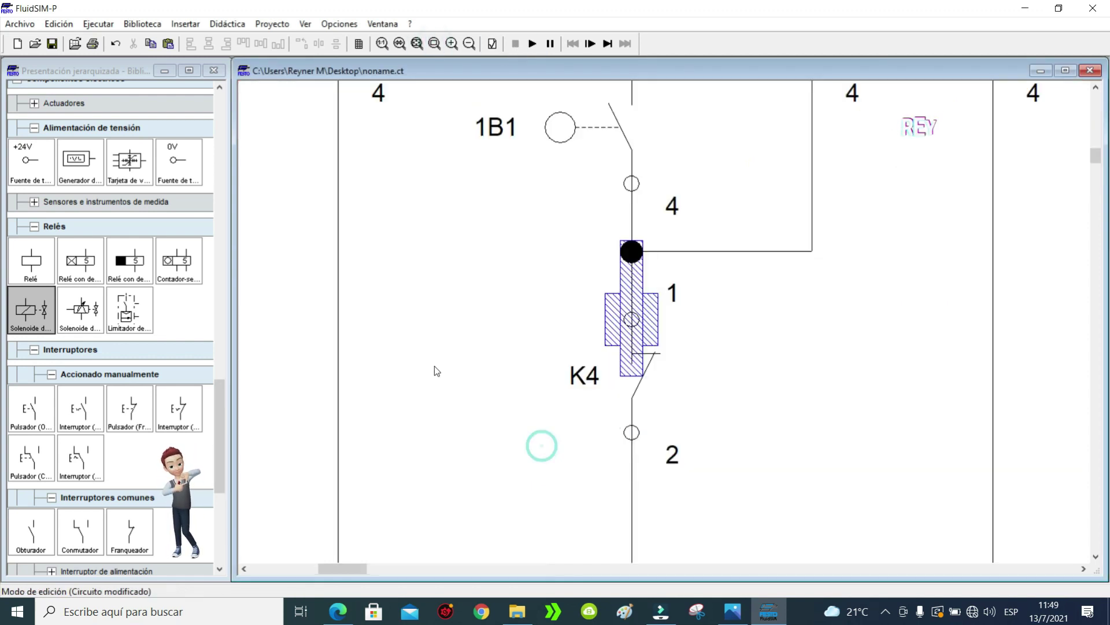
left_click(631, 279)
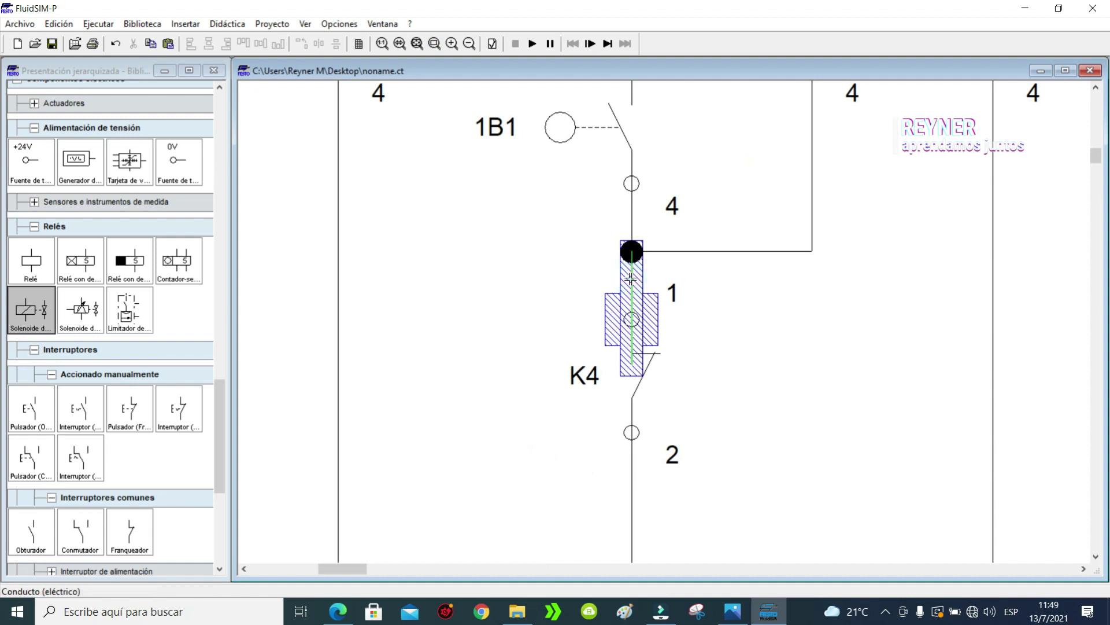
key("Delete")
left_click(760, 333)
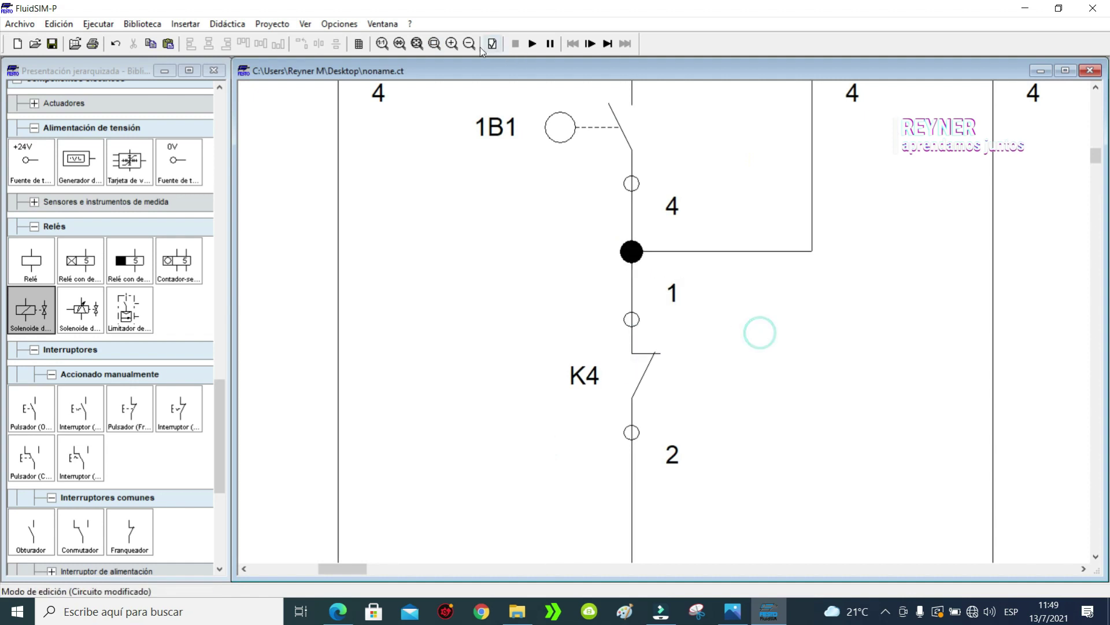
left_click(417, 43)
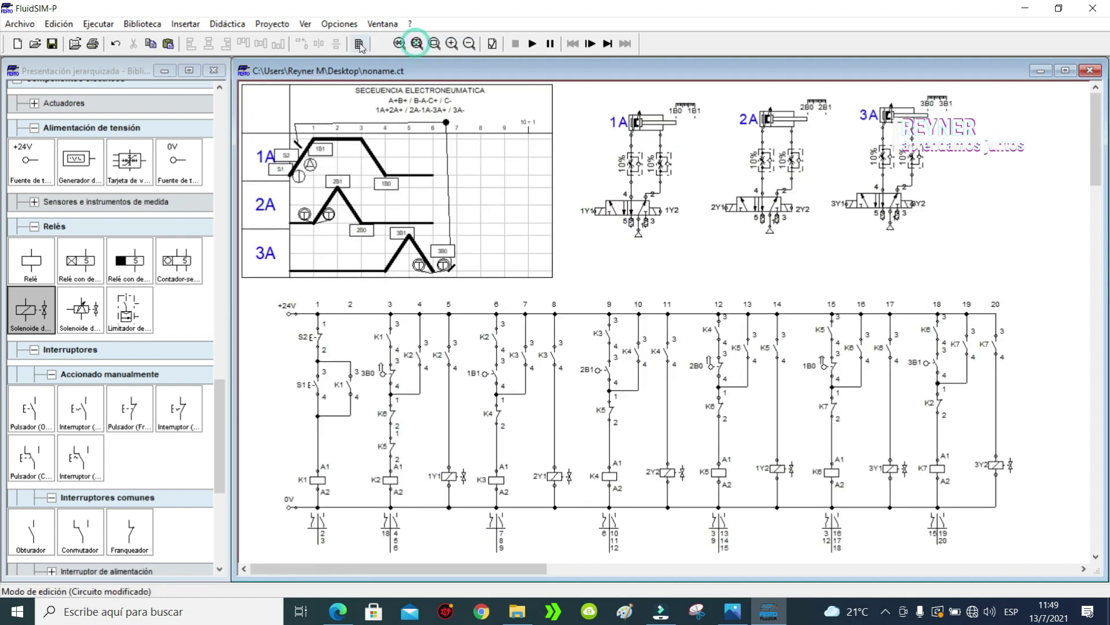
Step: Simulate the circuit at the reduced speed, trigger the sequence with S1, examine cylinder 1A's valve and stop the simulation
left_click(533, 44)
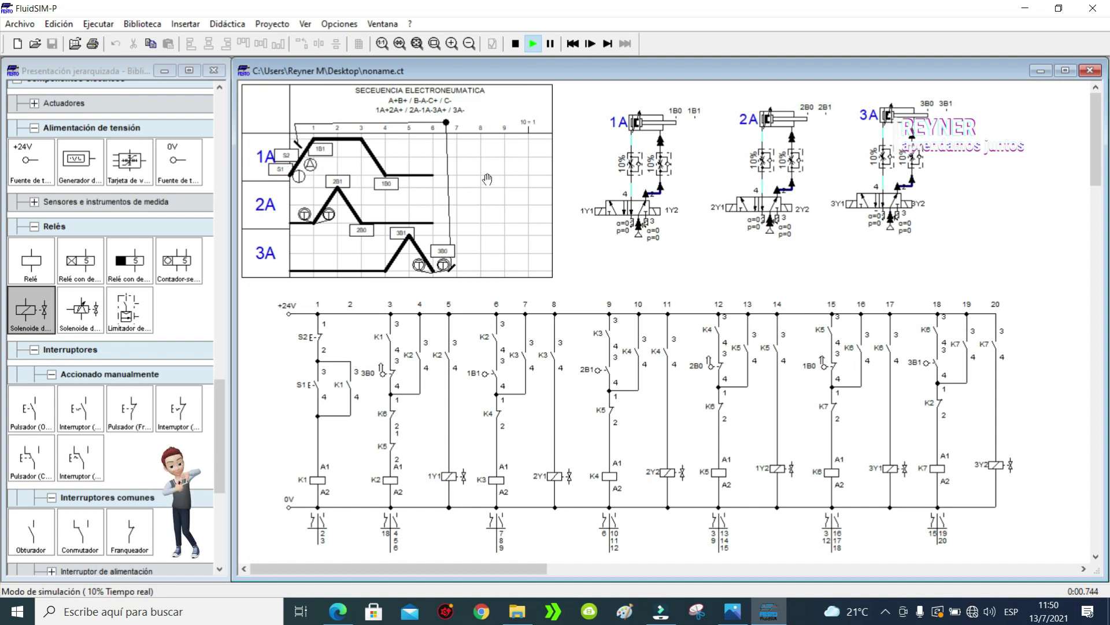
left_click(321, 374)
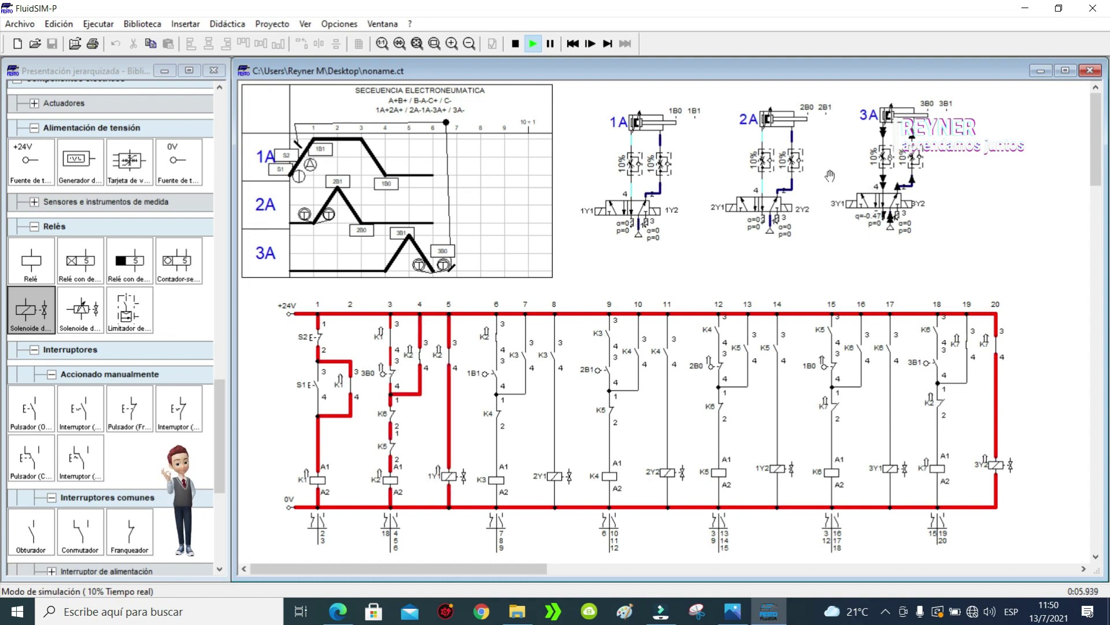
left_click(435, 44)
left_click_drag(718, 267, 575, 180)
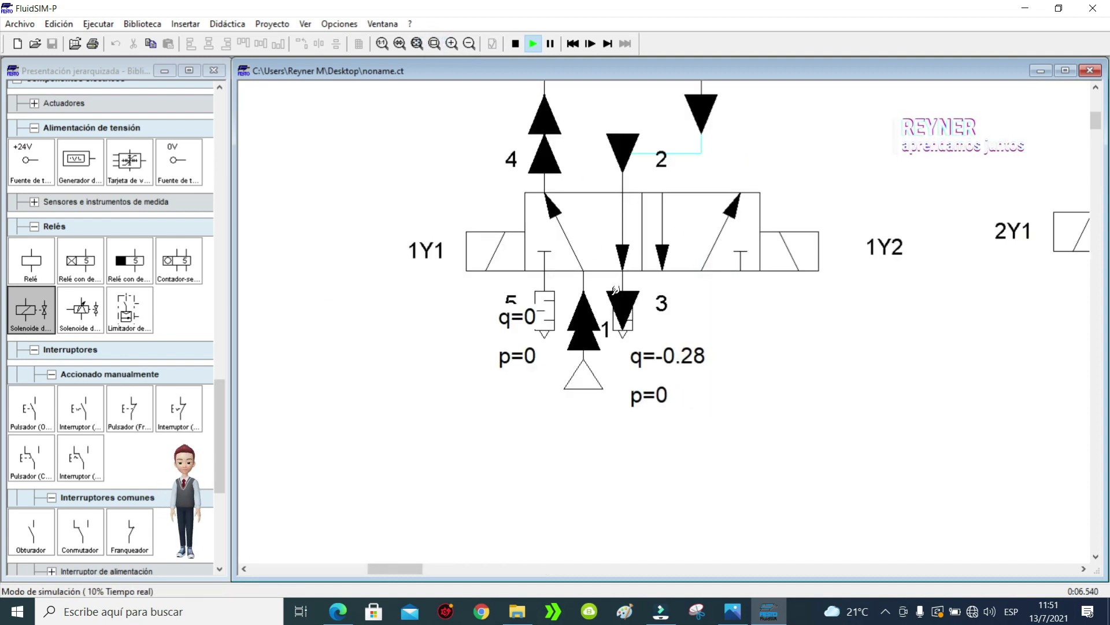
left_click(417, 44)
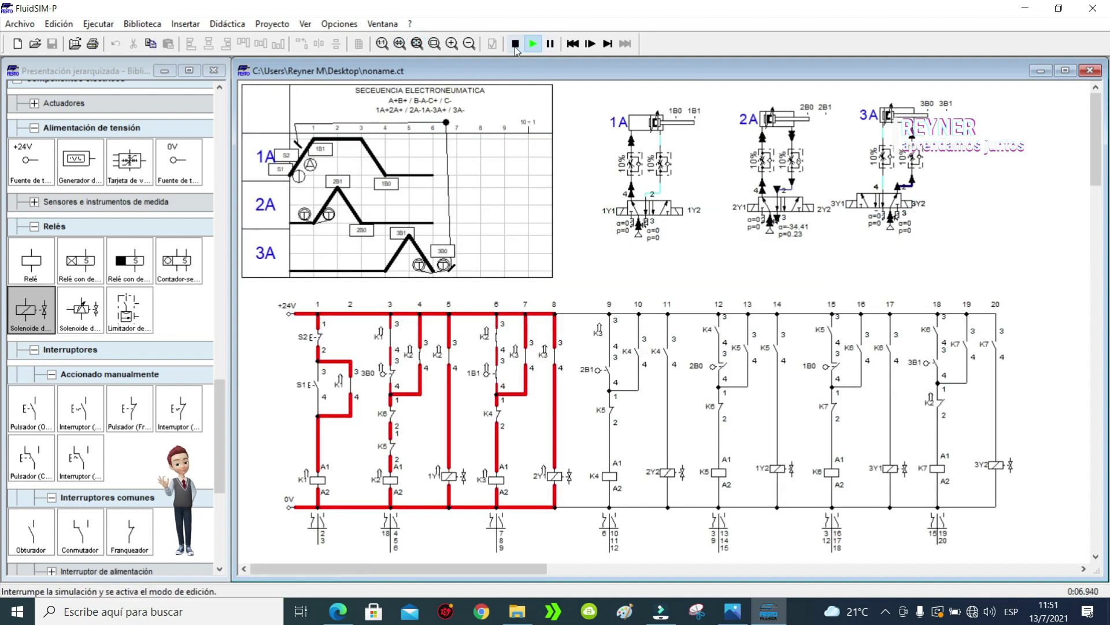
left_click(515, 46)
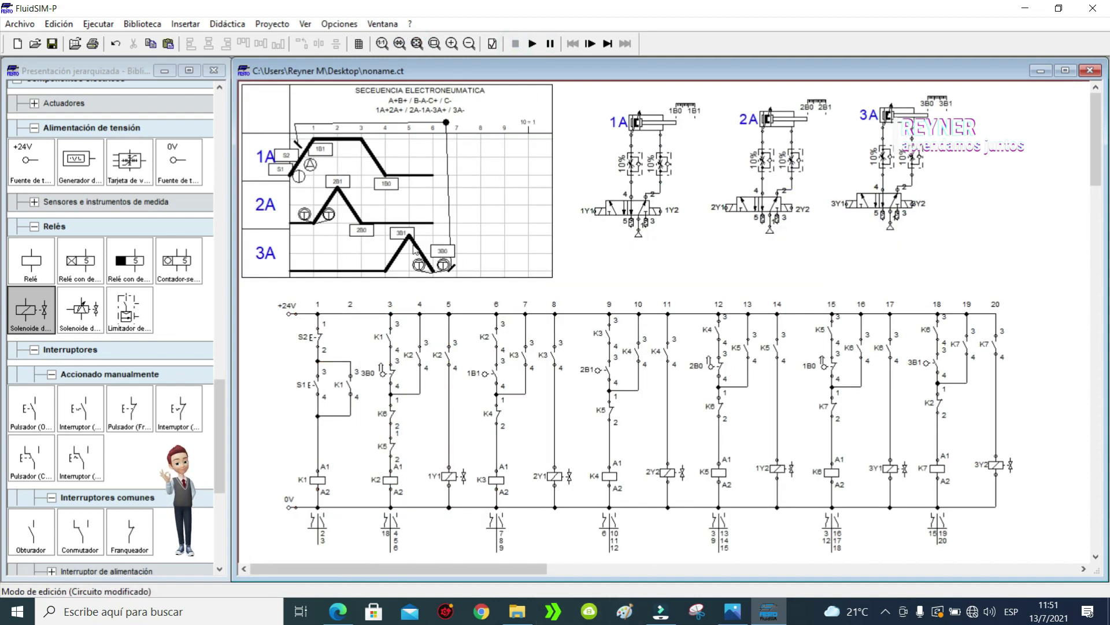
Step: Place an on-delay relay in the free area below the 0V rail, between columns 3 and 5
left_click(435, 44)
left_click_drag(275, 152, 531, 294)
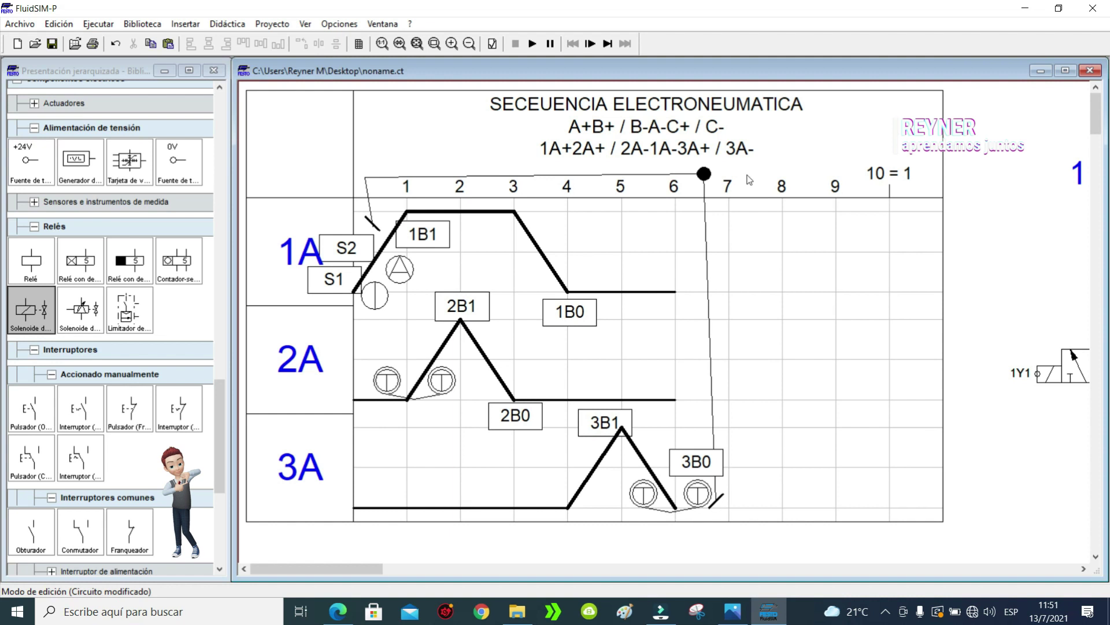
left_click(417, 44)
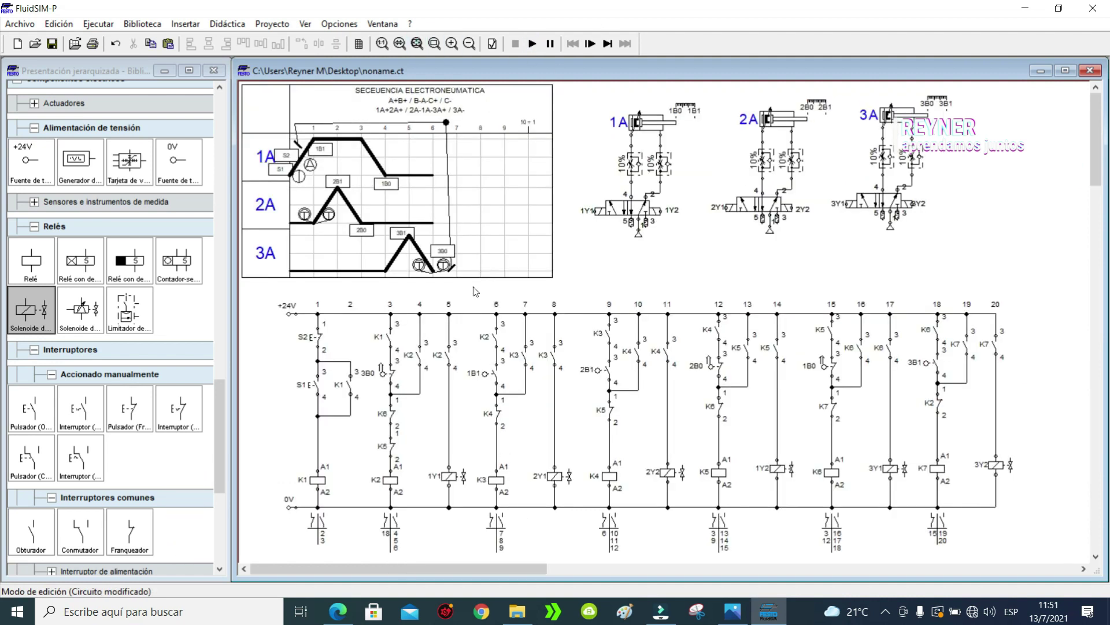
left_click_drag(220, 418, 220, 394)
left_click(84, 392)
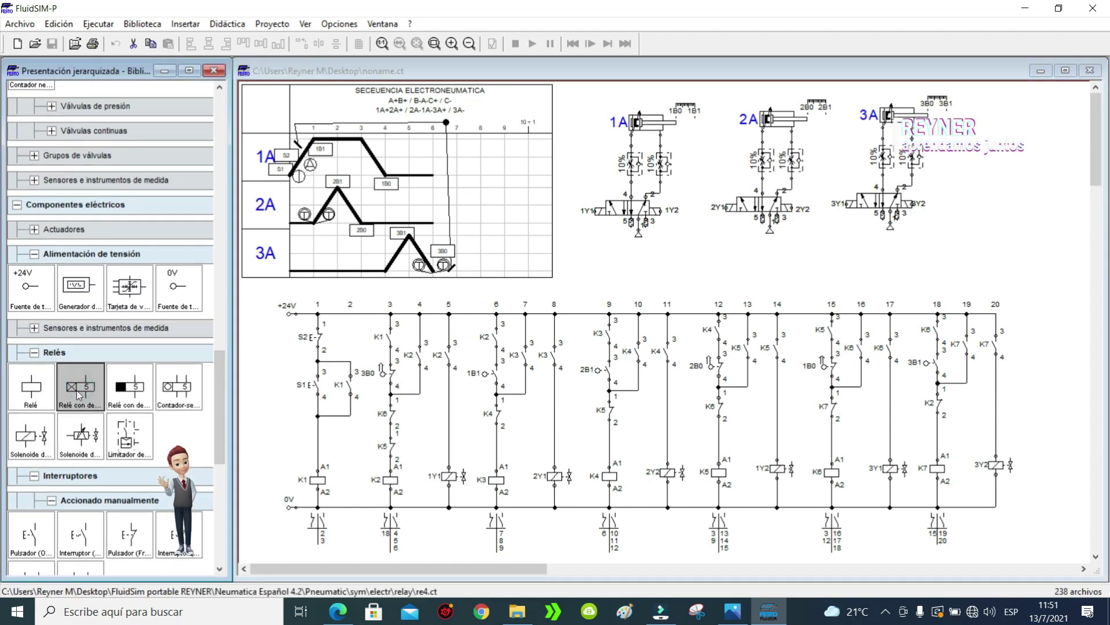
left_click_drag(1098, 160, 1097, 172)
left_click_drag(84, 393, 428, 498)
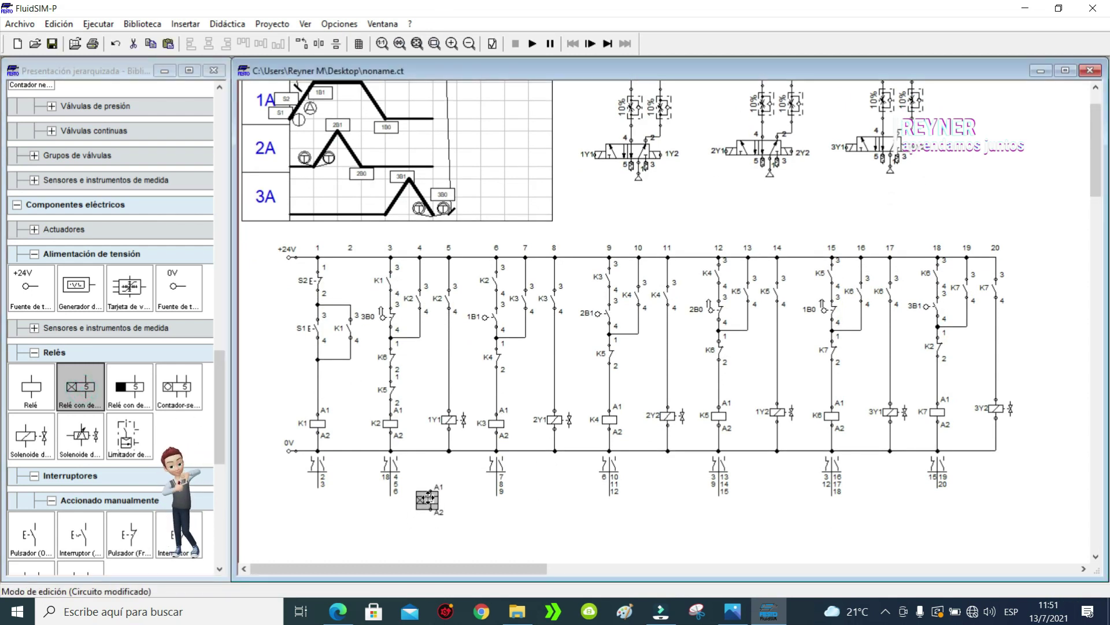
Step: Move the whole circuit section from column 6 to column 20 to the right to make room after column 5
left_click_drag(478, 240, 1036, 503)
key("Right")
key("Right")
key("Right")
key("Right")
key("Right")
key("Right")
key("Right")
key("Right")
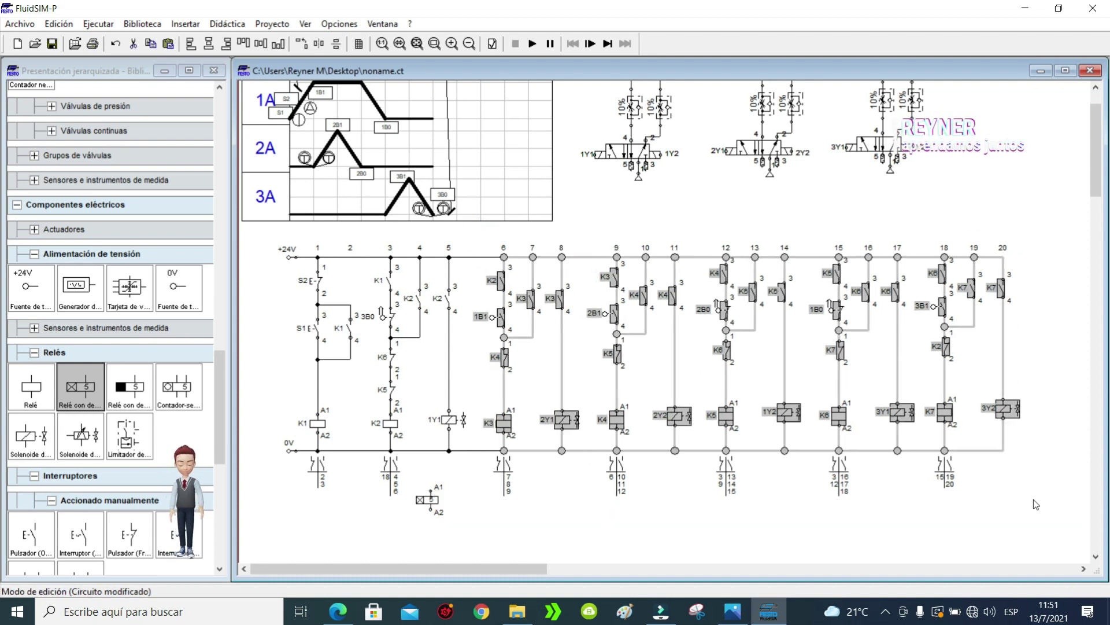
key("Right")
key("Right")
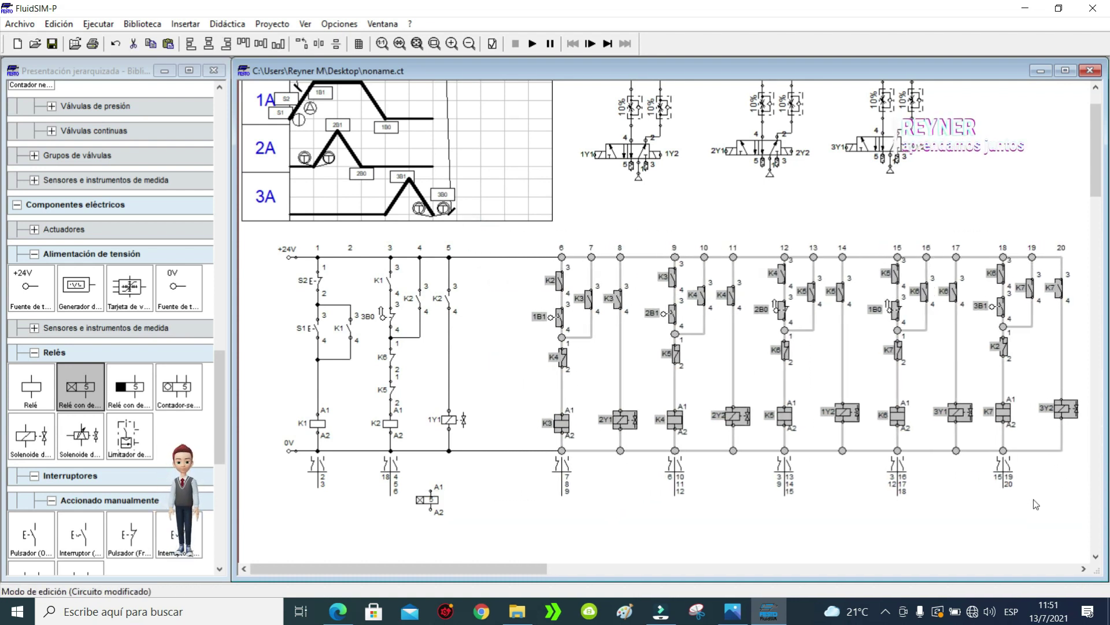
Step: Delete the +24V and 0V rail segments between columns 5 and 6
left_click(526, 245)
left_click(523, 256)
key("Delete")
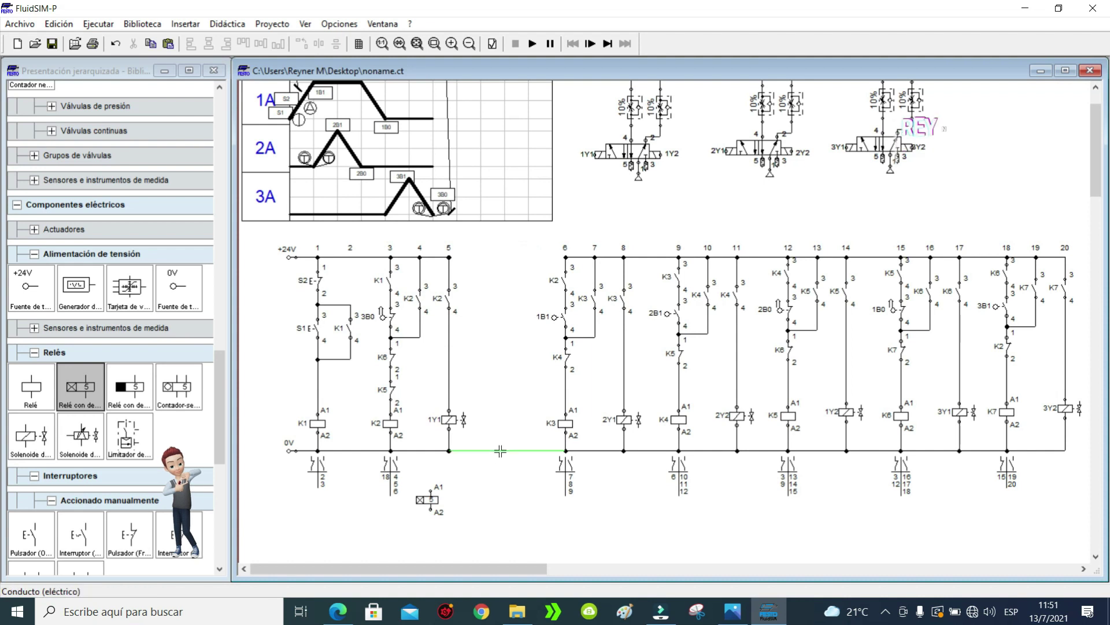
left_click(500, 450)
key("Delete")
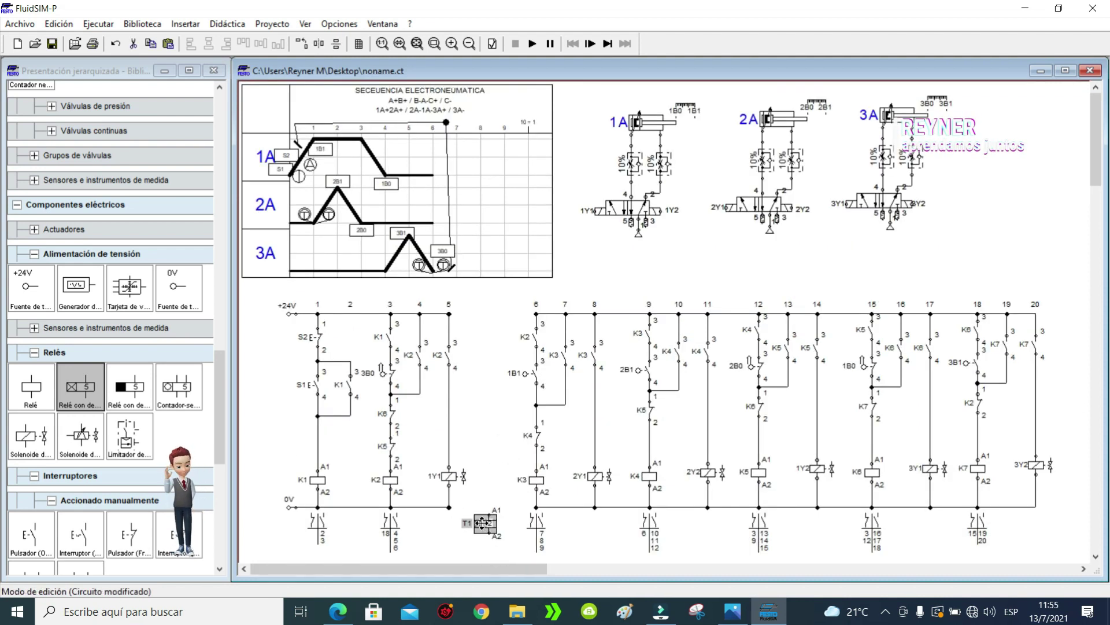
Step: Position the T1 delay relay between 1Y1 and K3 and reconnect the 0V rail through its A2 terminal line
left_click_drag(483, 523, 448, 507)
left_click_drag(539, 507, 506, 509)
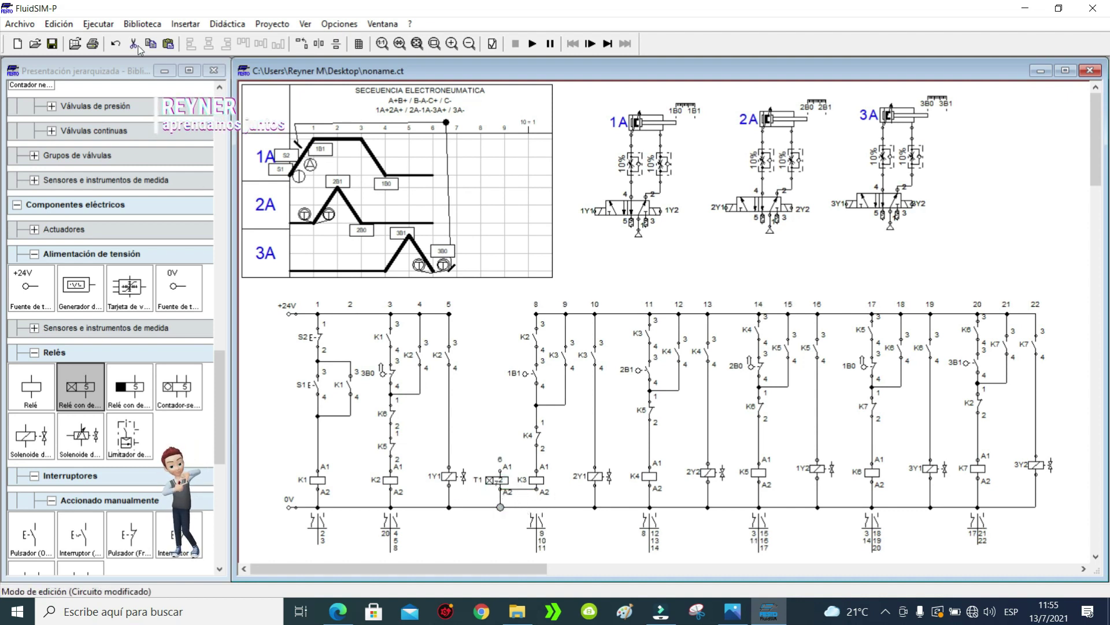
left_click(115, 43)
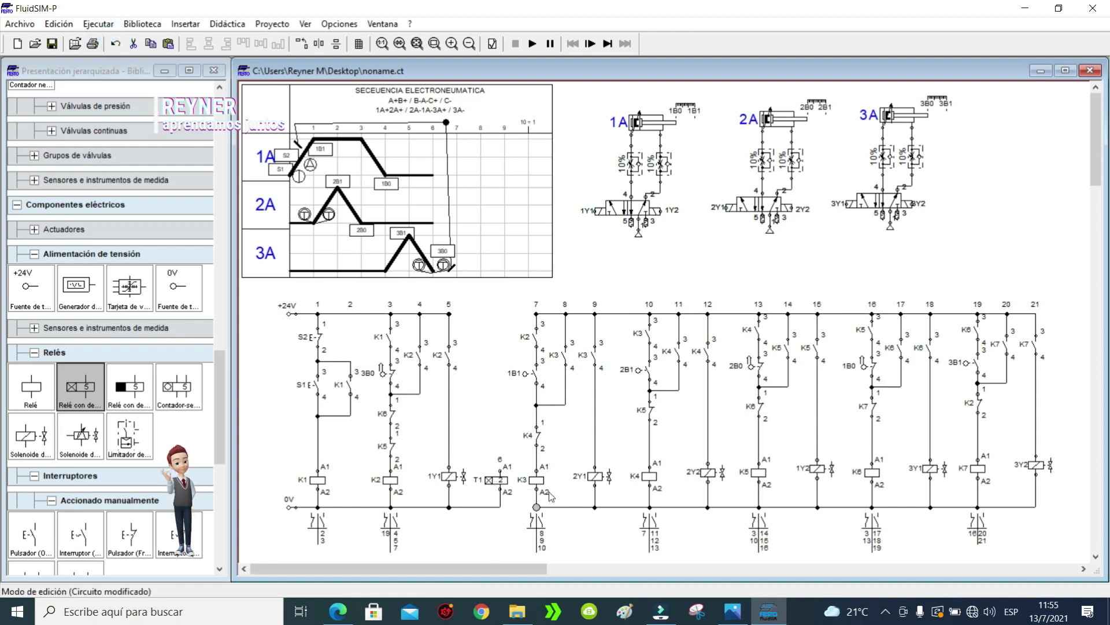
left_click_drag(538, 507, 510, 509)
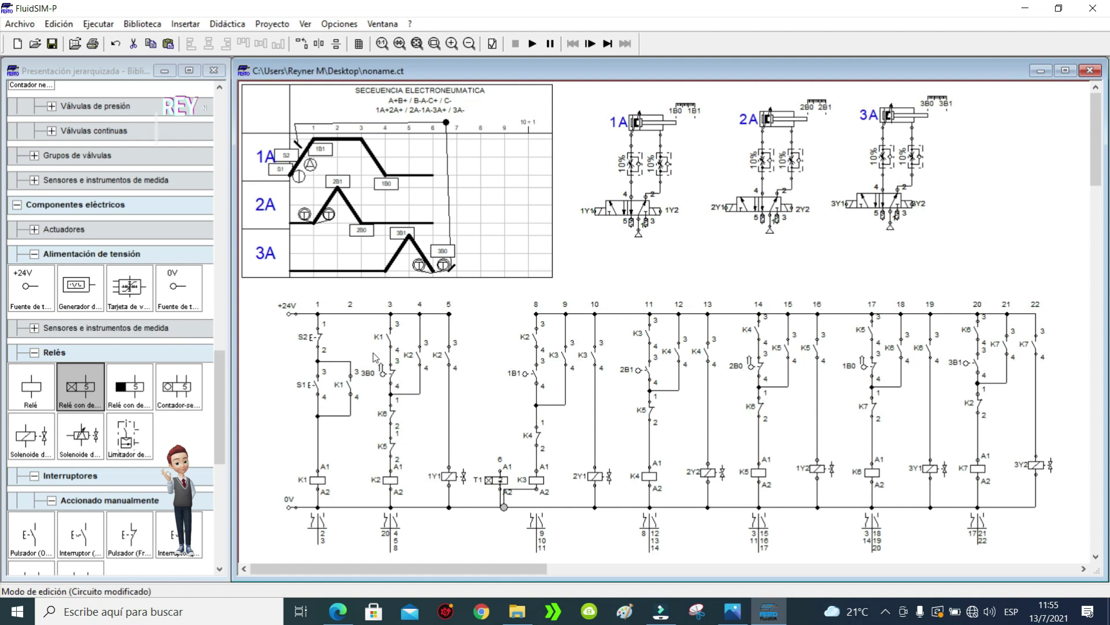
left_click(433, 45)
left_click_drag(684, 545, 544, 427)
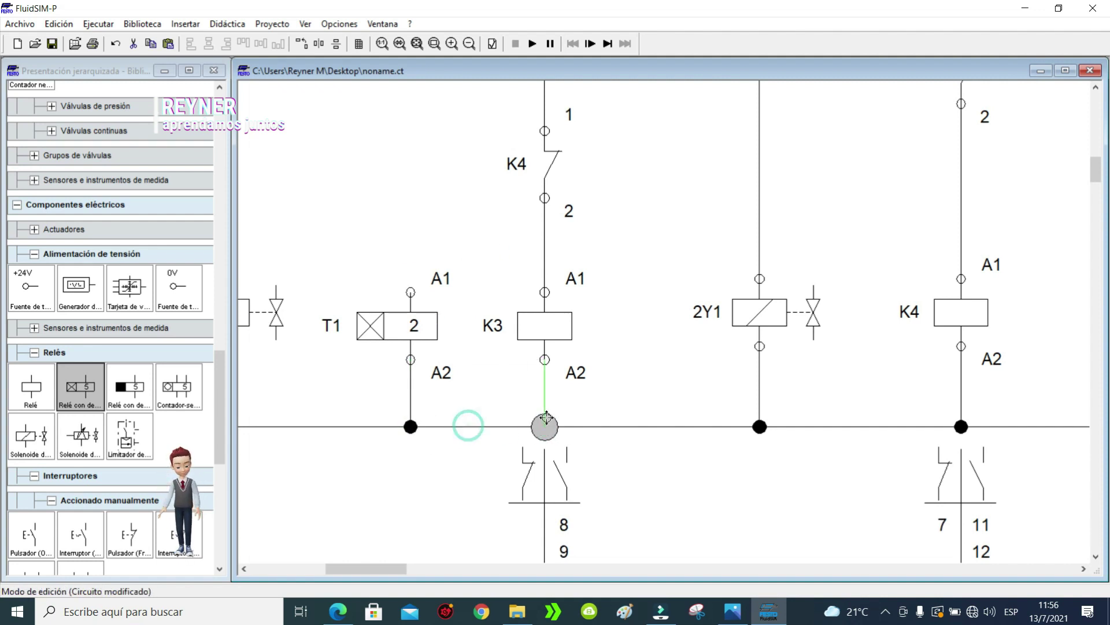
left_click(461, 255)
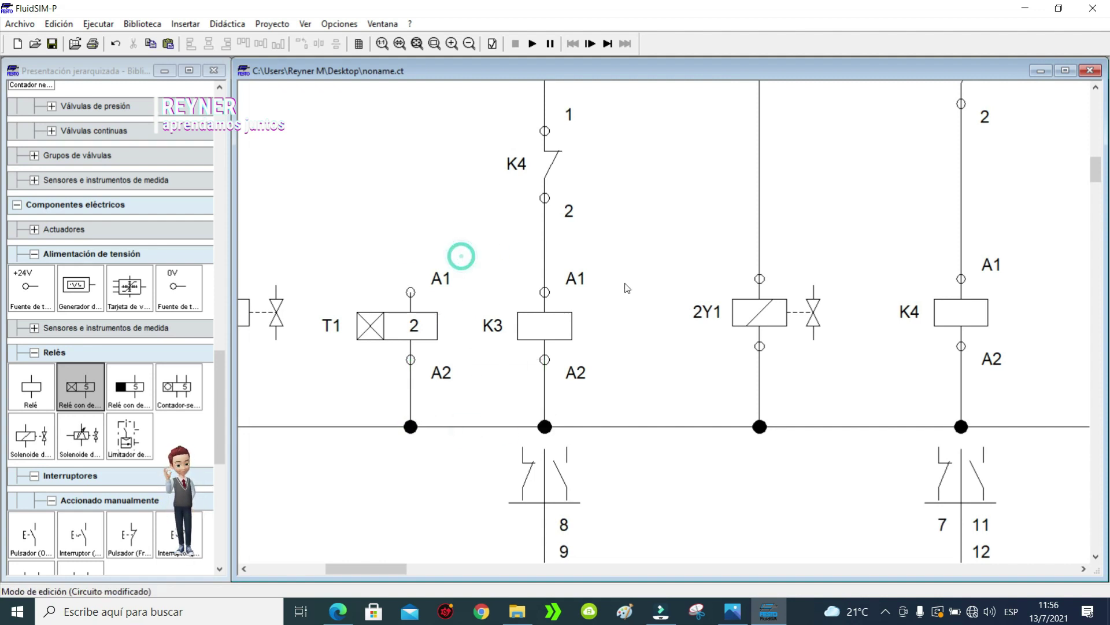
left_click(416, 44)
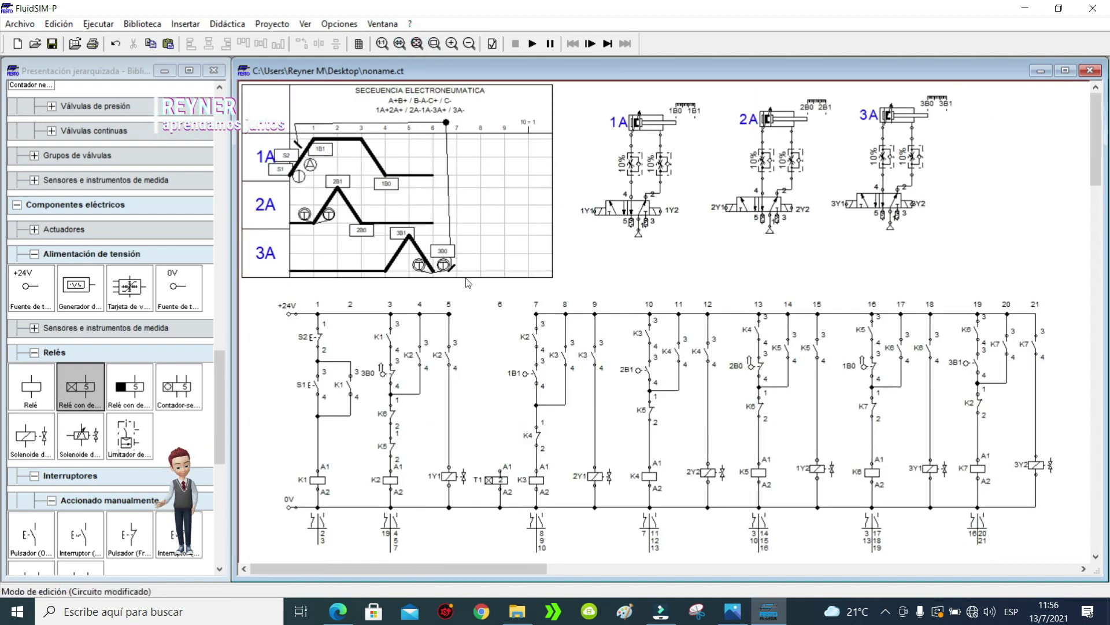
Step: Wire T1's A1 terminal to the column 5 line above 1Y1 and reconnect the +24V rail between columns 5 and 7
left_click(497, 468)
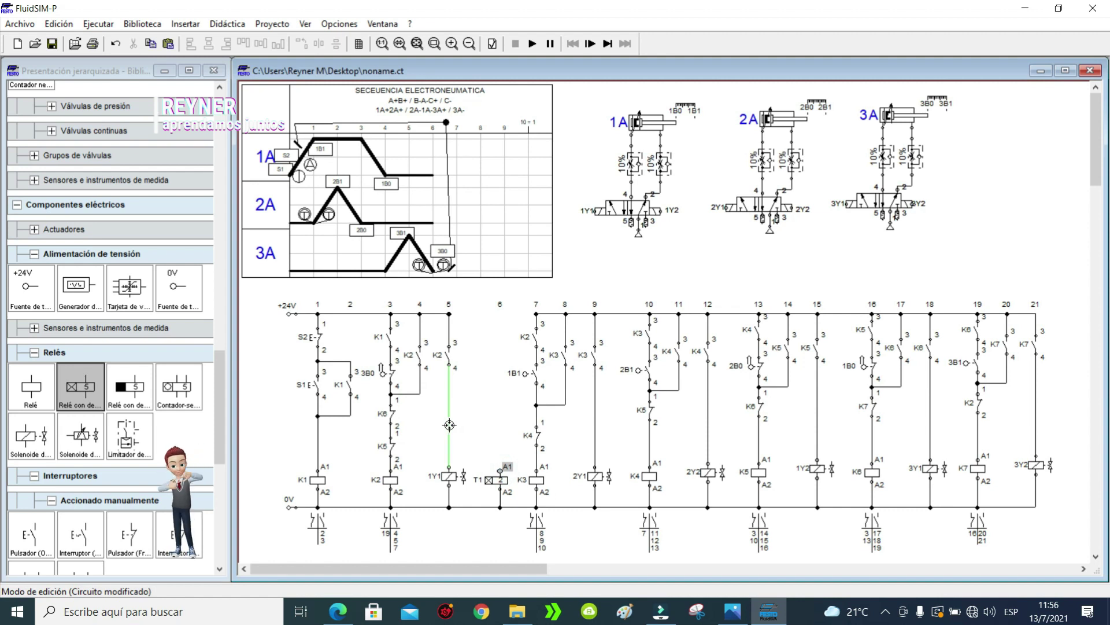
left_click_drag(450, 424, 449, 424)
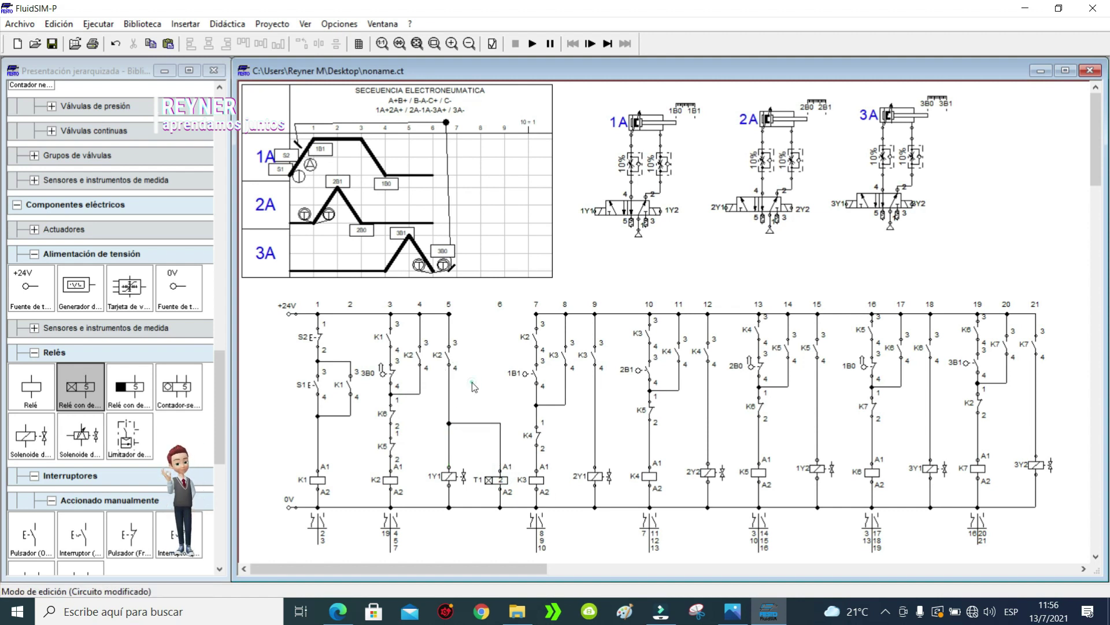
left_click(537, 313)
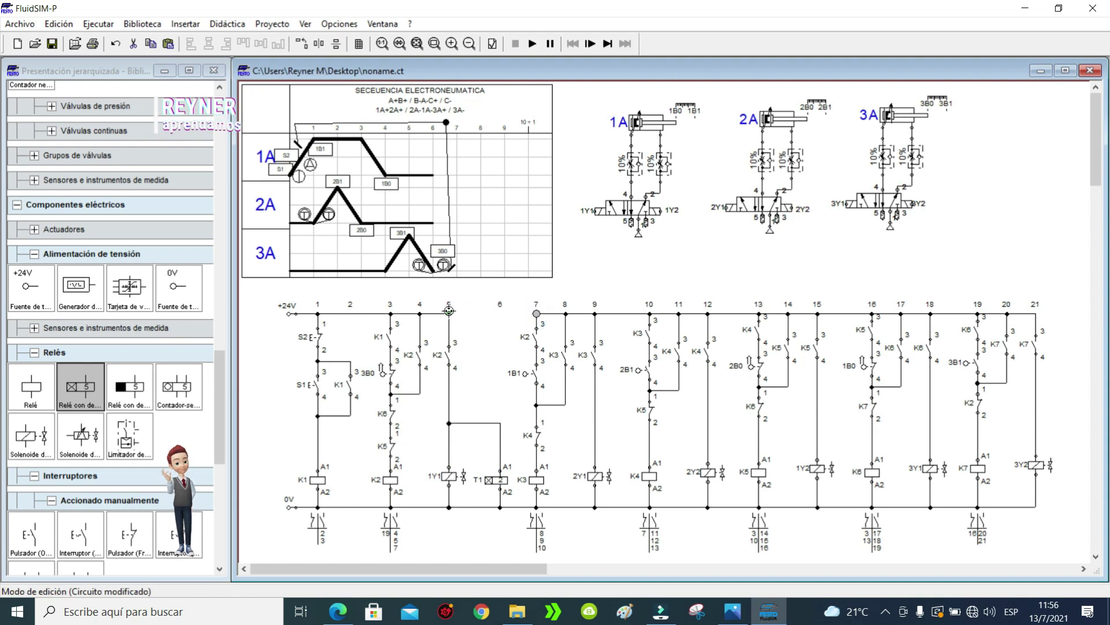
Step: Relabel the K2 contact above 1B1 in column 7 as T1
double_click(539, 344)
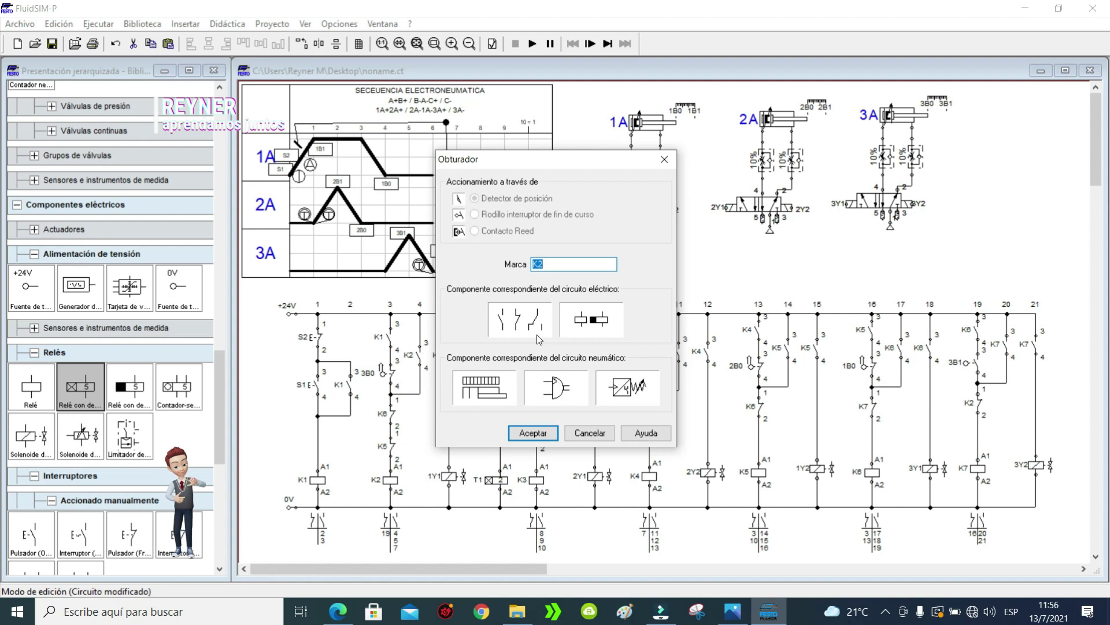
type("T1")
left_click(533, 432)
Step: Set the delay time of the T1 on-delay relay to 3 seconds
double_click(496, 479)
type("3")
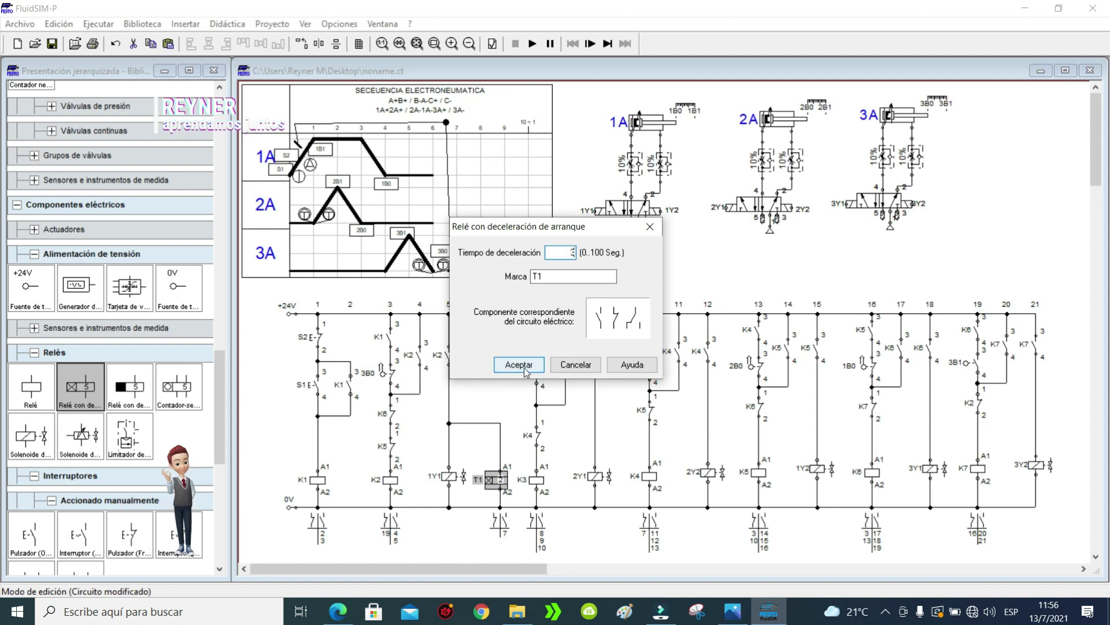
left_click(518, 365)
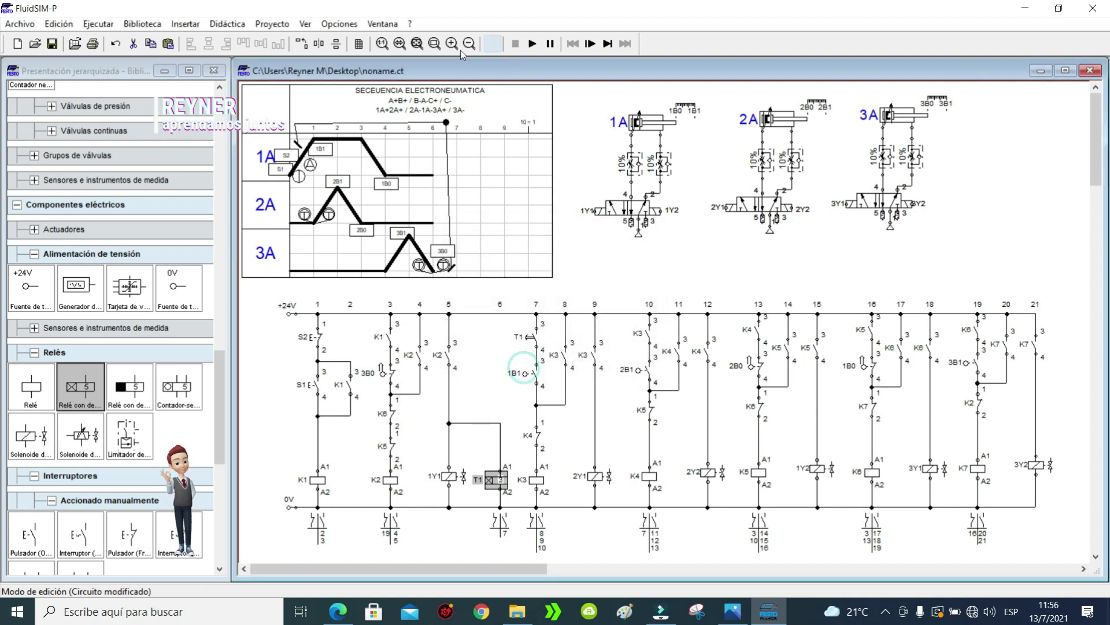
Step: Set the simulation's slow-motion factor to 1:1
left_click(327, 24)
left_click(375, 42)
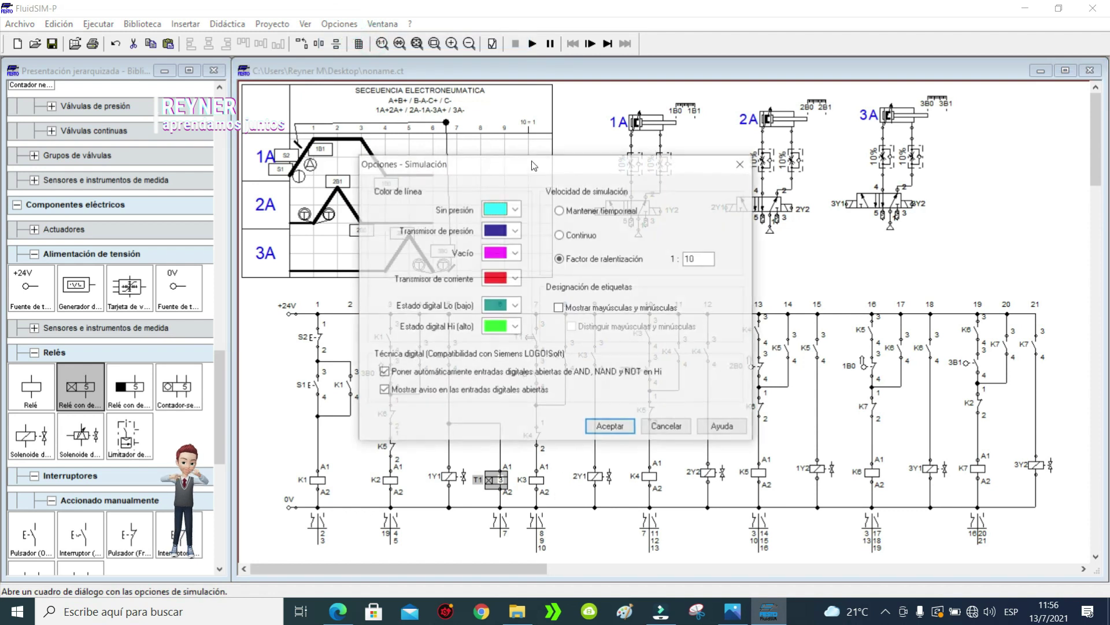
double_click(703, 261)
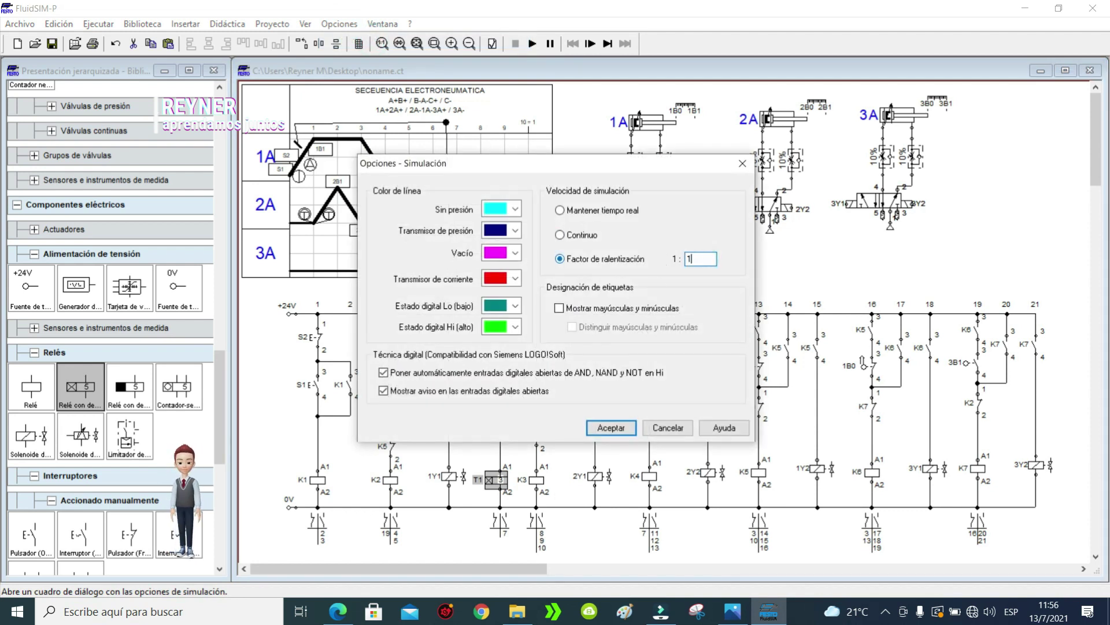
left_click(604, 428)
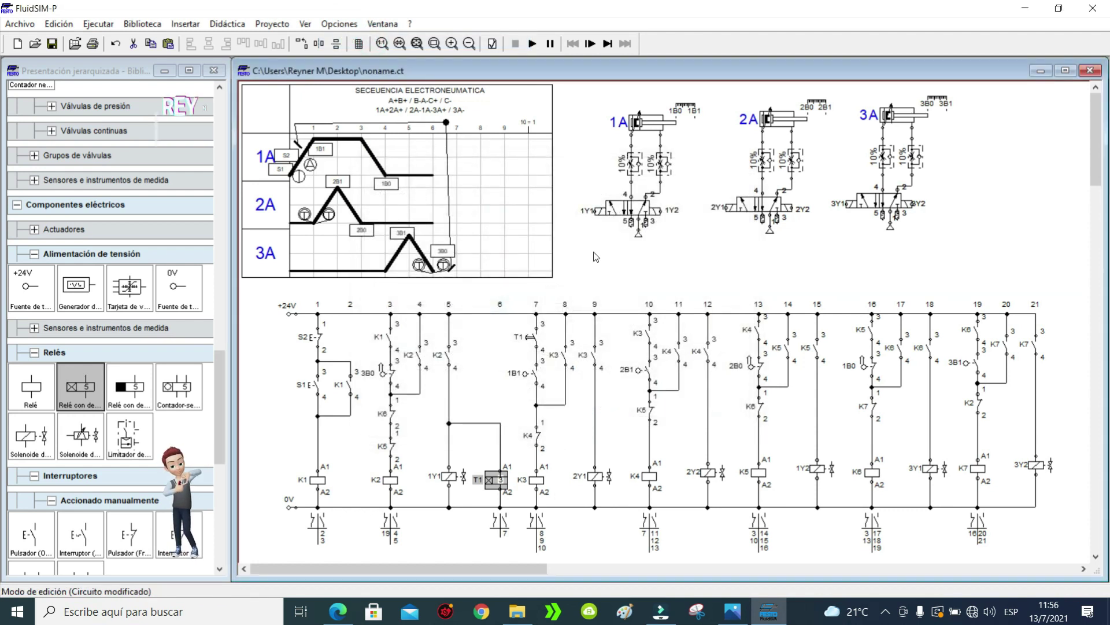
Step: Run the simulation despite the overlapping-conductor warning, start the cycle with S1 to check the T1 delay, and stop it
left_click(533, 45)
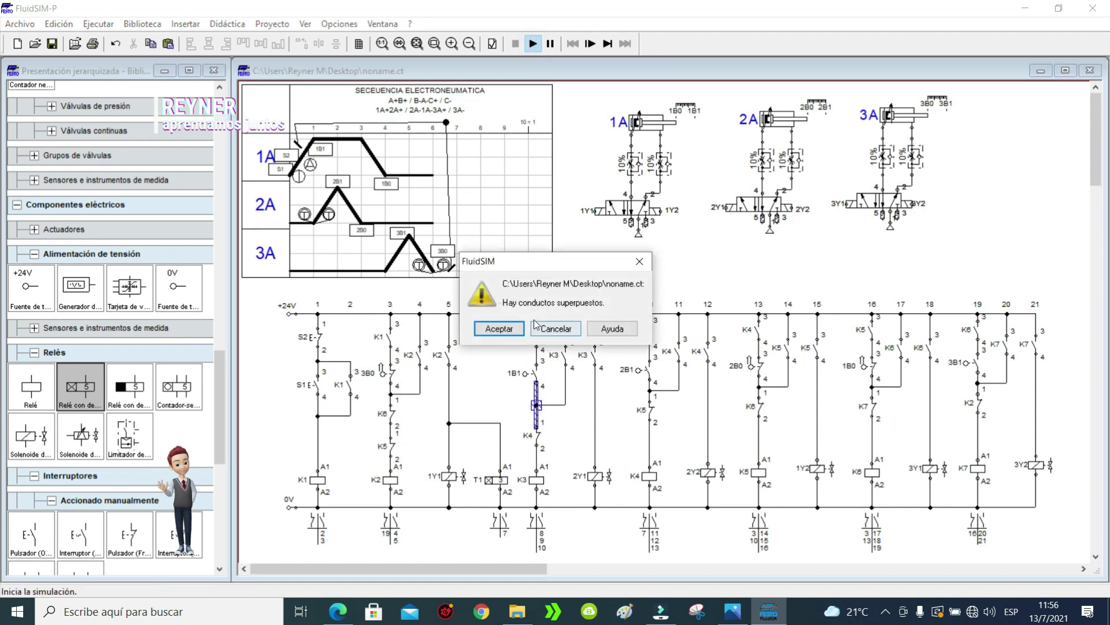
left_click(500, 333)
left_click(500, 333)
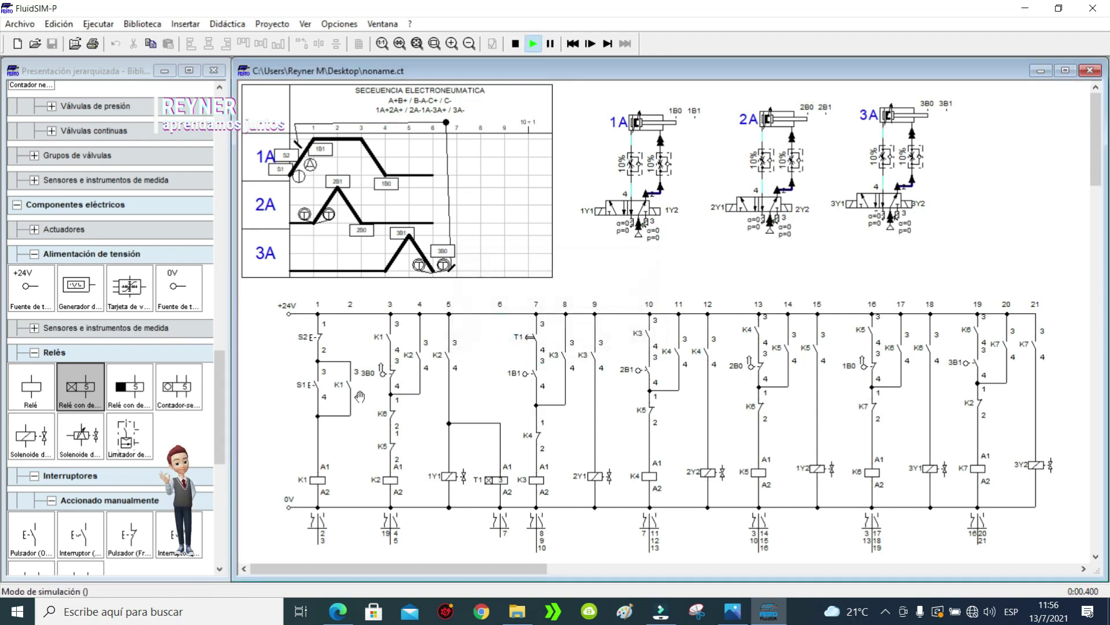
left_click(318, 375)
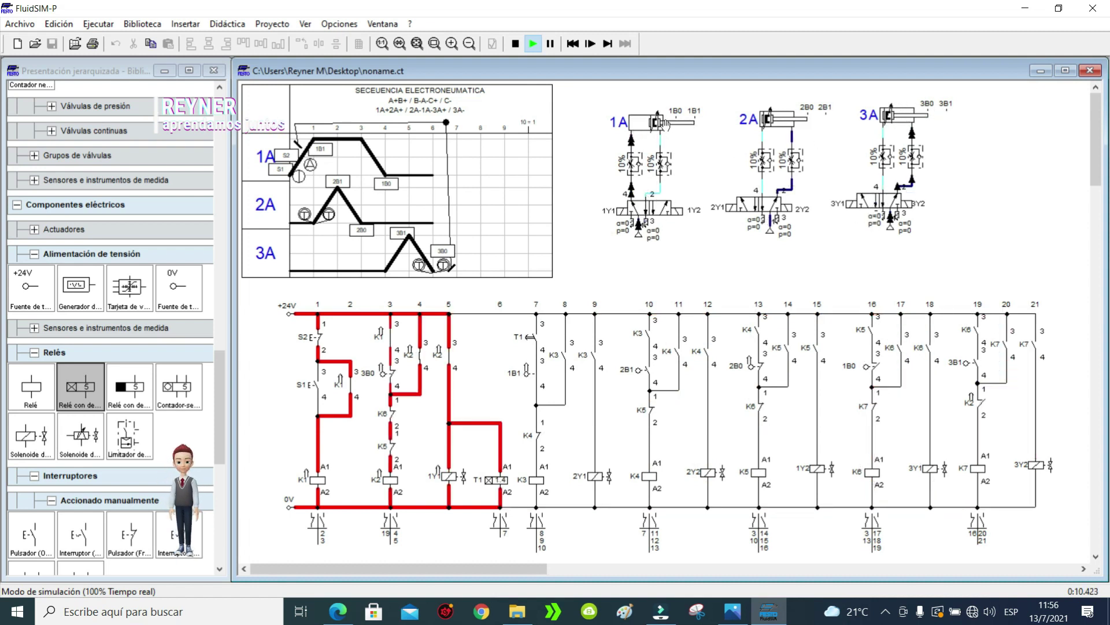
left_click(515, 43)
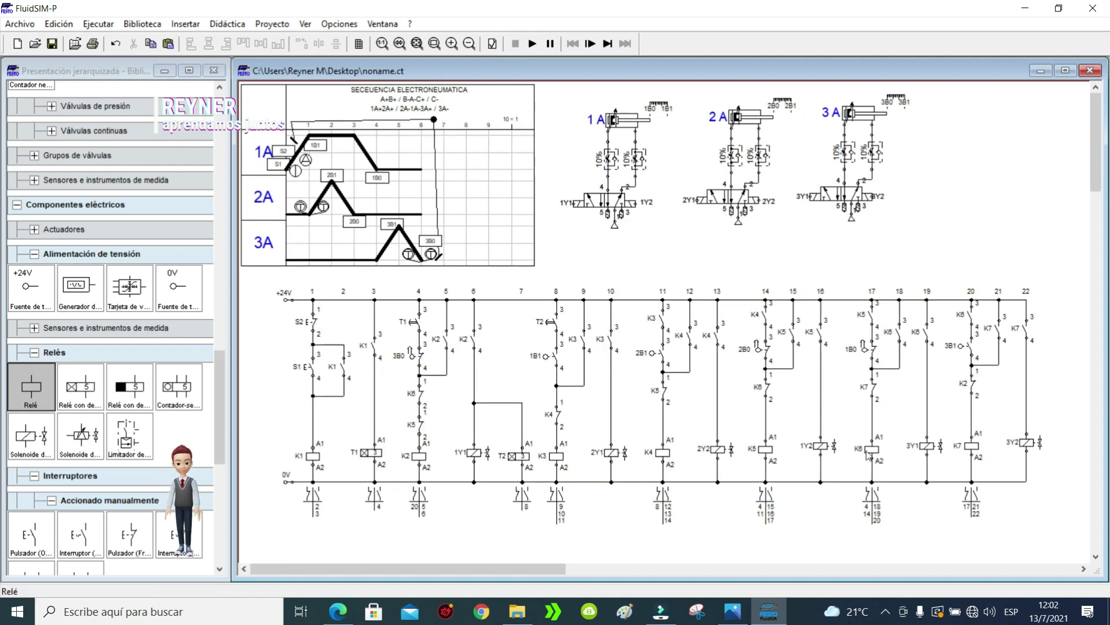
Step: Try replacing the wire between K1 and T1 in column 3 with a copy of the normally closed K4 contact
left_click(870, 453)
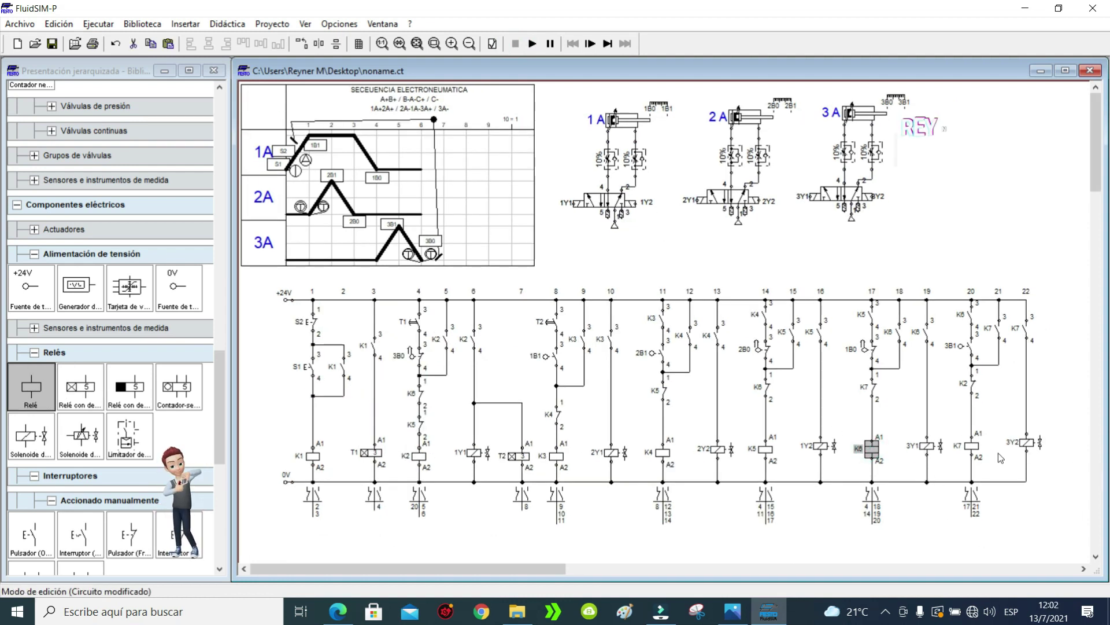
left_click(373, 401)
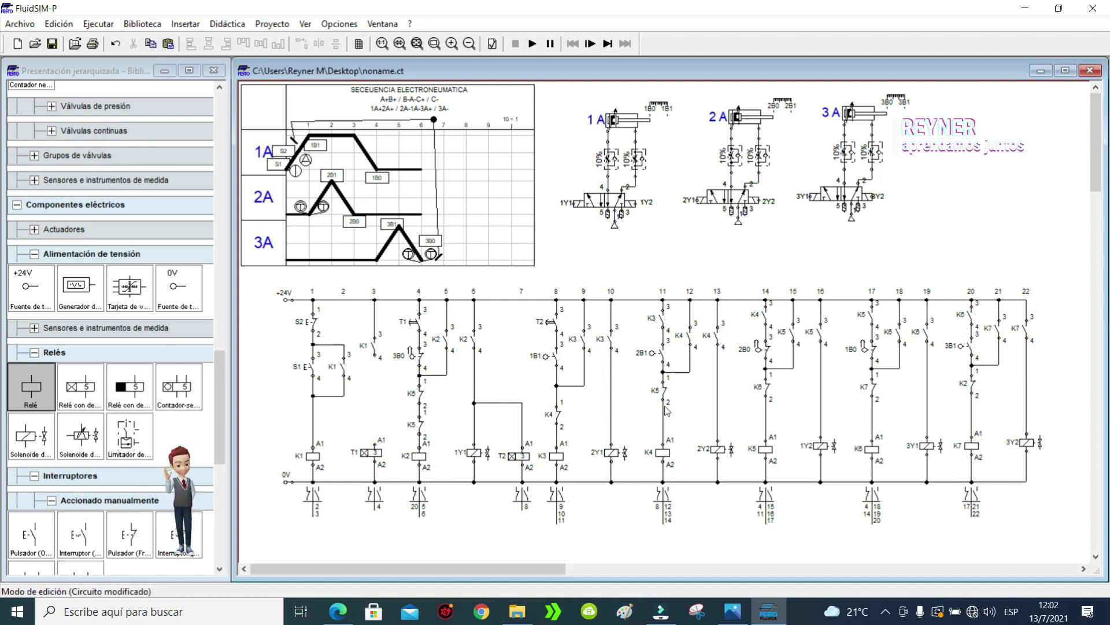
left_click(557, 415)
key("ctrl+c")
key("ctrl+v")
left_click_drag(684, 349, 375, 355)
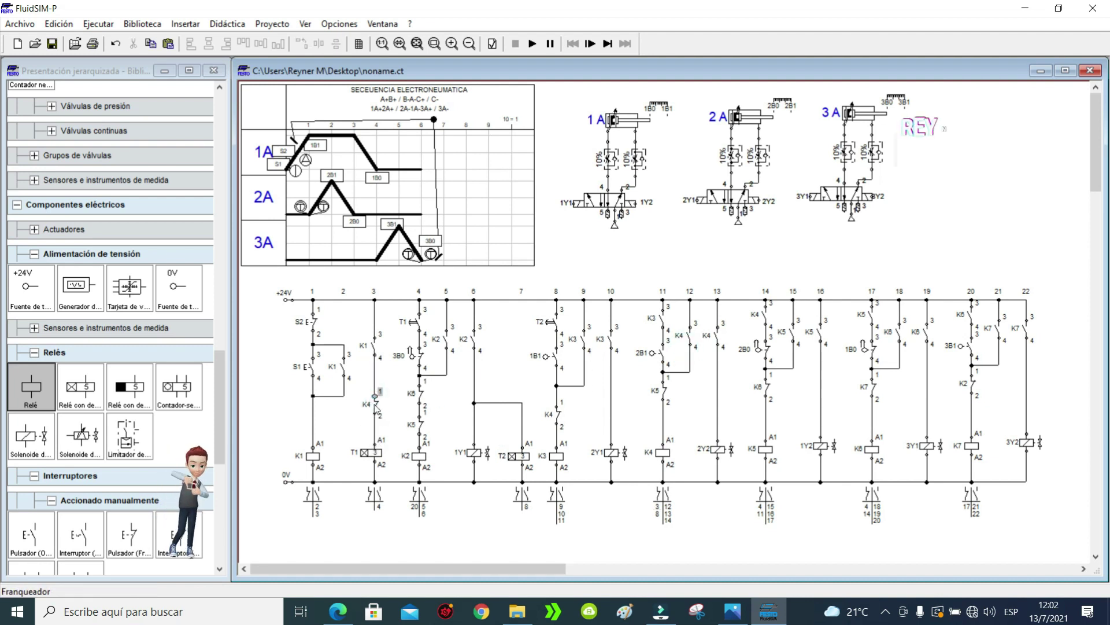
Step: Relabel the copied normally closed contact in column 3 as K7
double_click(376, 406)
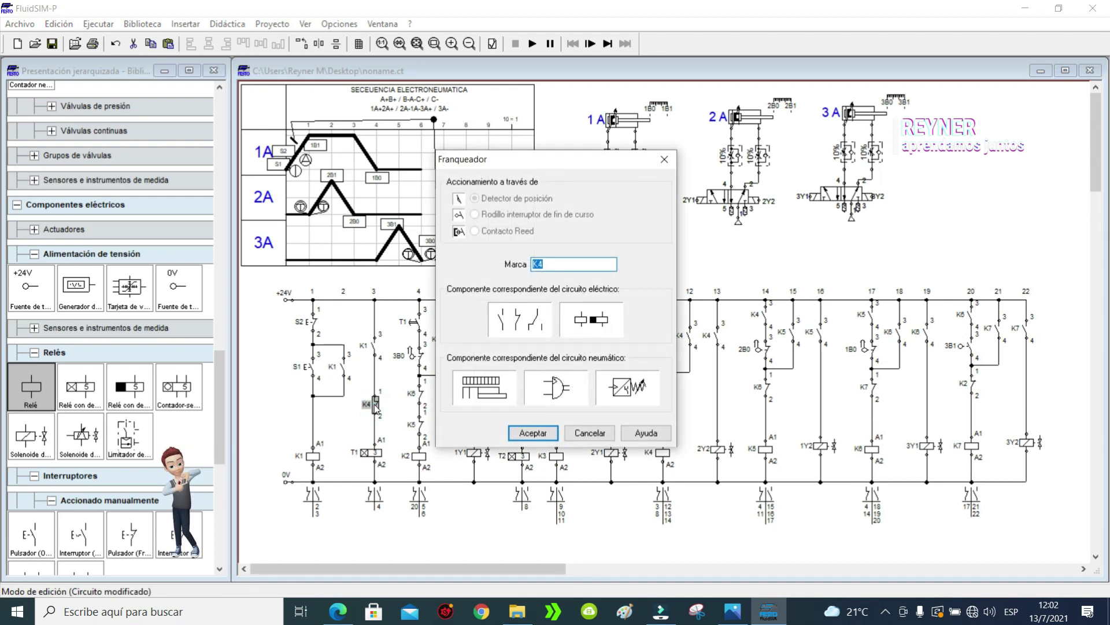
type("K7")
left_click(530, 431)
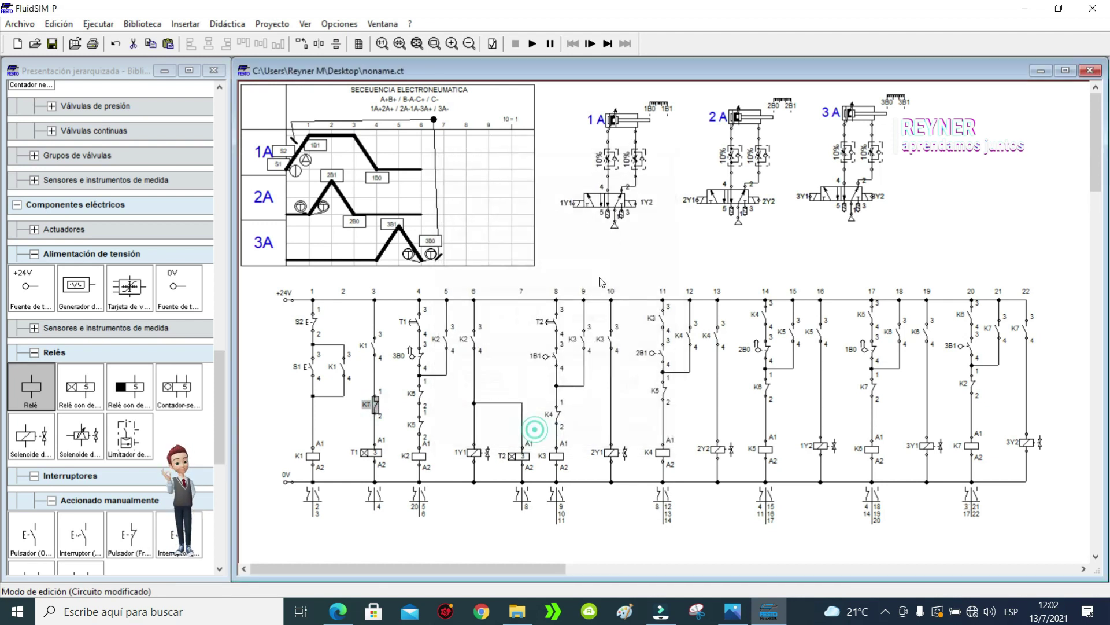
Step: Simulate the cycle with the K7 contact in T1's branch, accepting the warnings, and stop the simulation
left_click(532, 44)
left_click(533, 329)
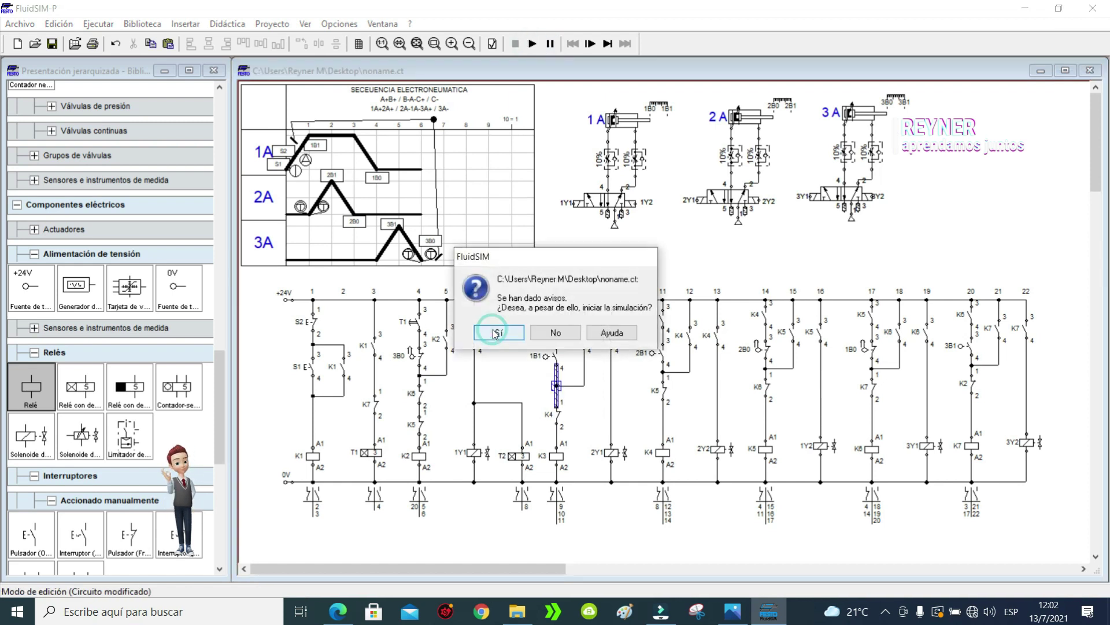
key("Return")
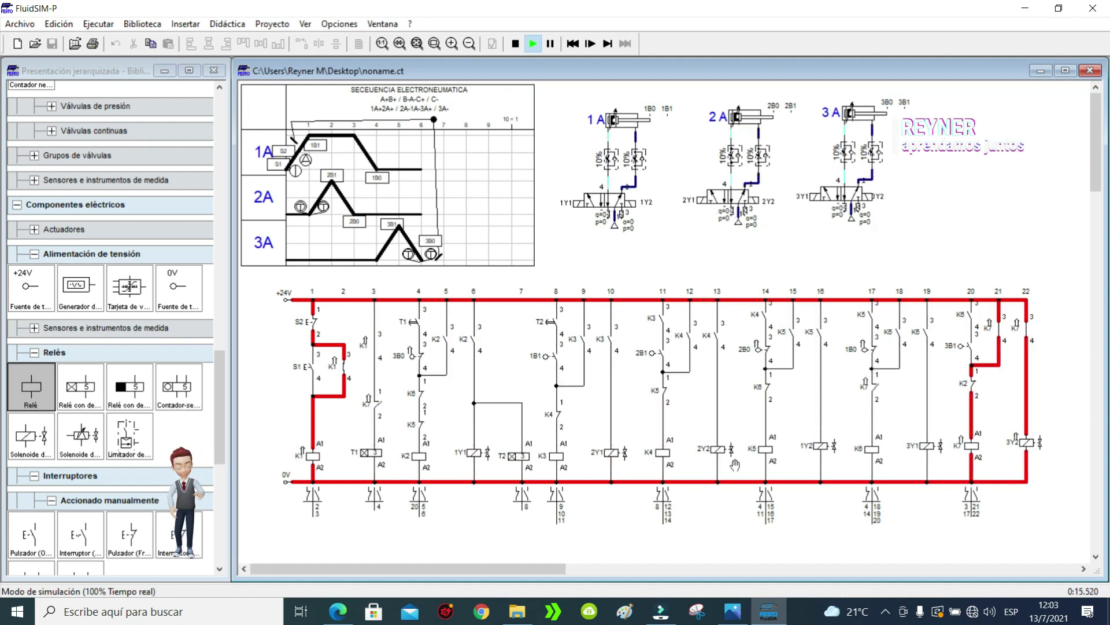
left_click(516, 44)
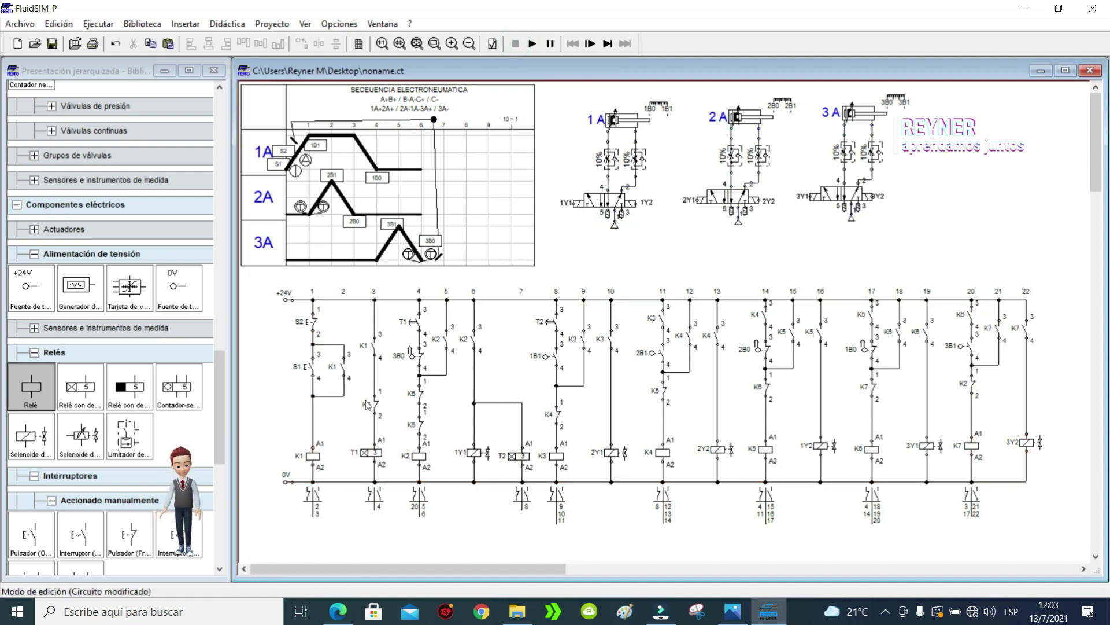
Step: Relabel the normally closed contact in T1's branch as K6
double_click(375, 404)
type("K6")
left_click(532, 433)
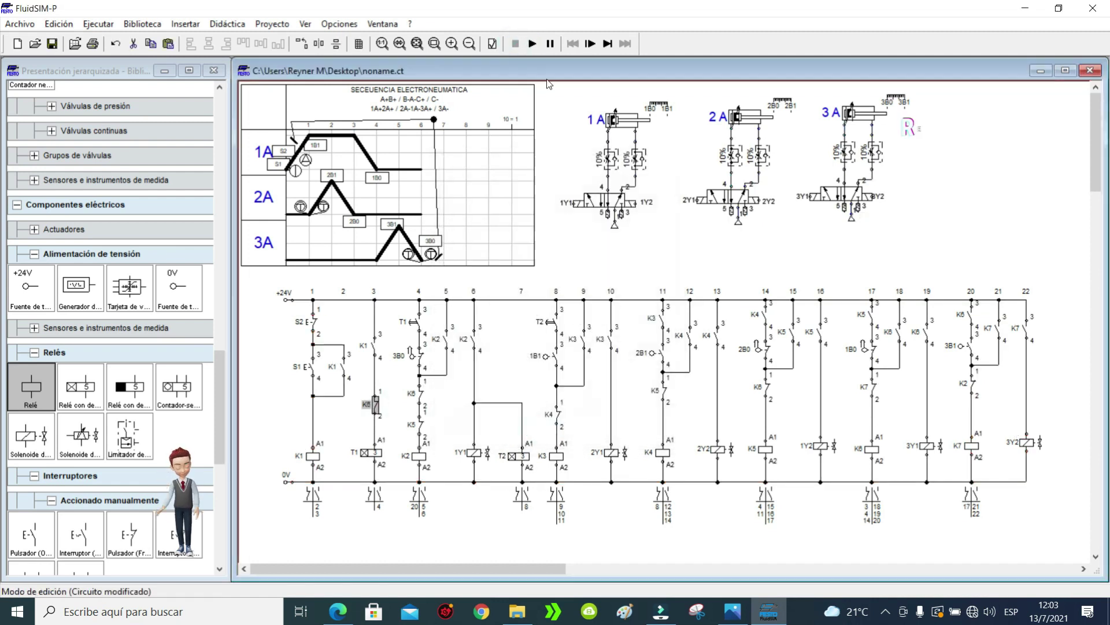
Step: Simulate the circuit with the K6 contact in T1's branch, start the cycle with S1, and stop it
left_click(533, 43)
left_click(501, 324)
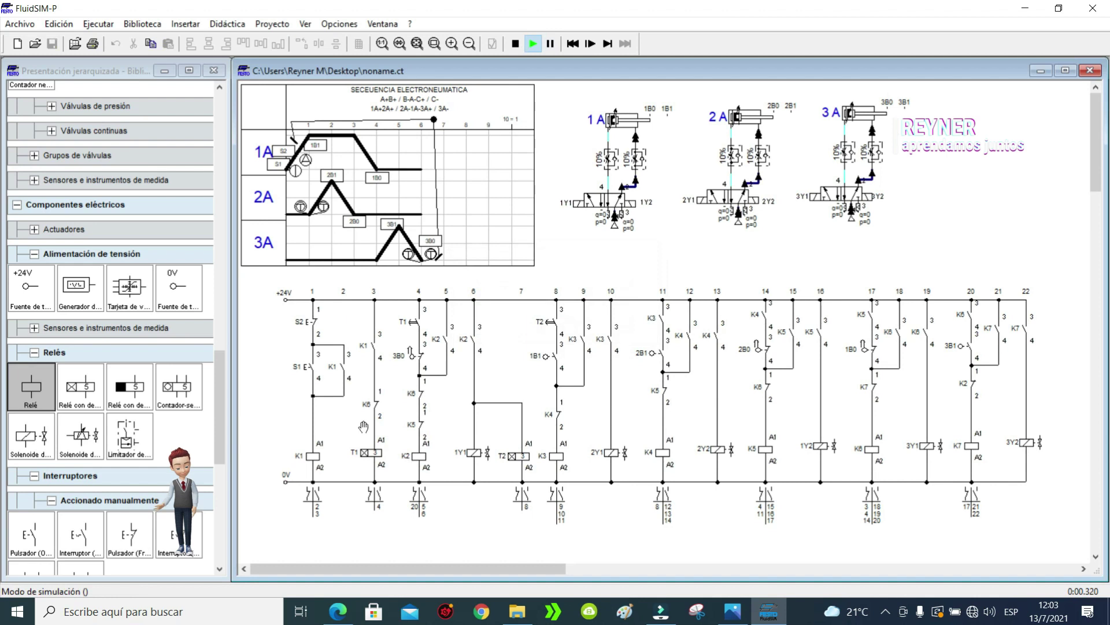
left_click(317, 362)
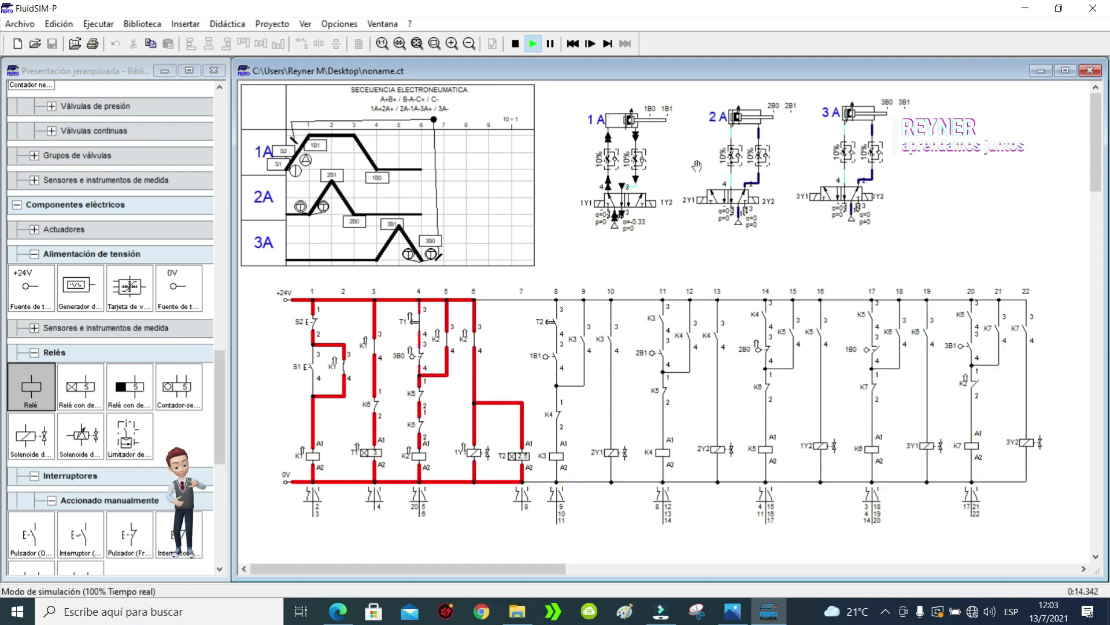
left_click(515, 44)
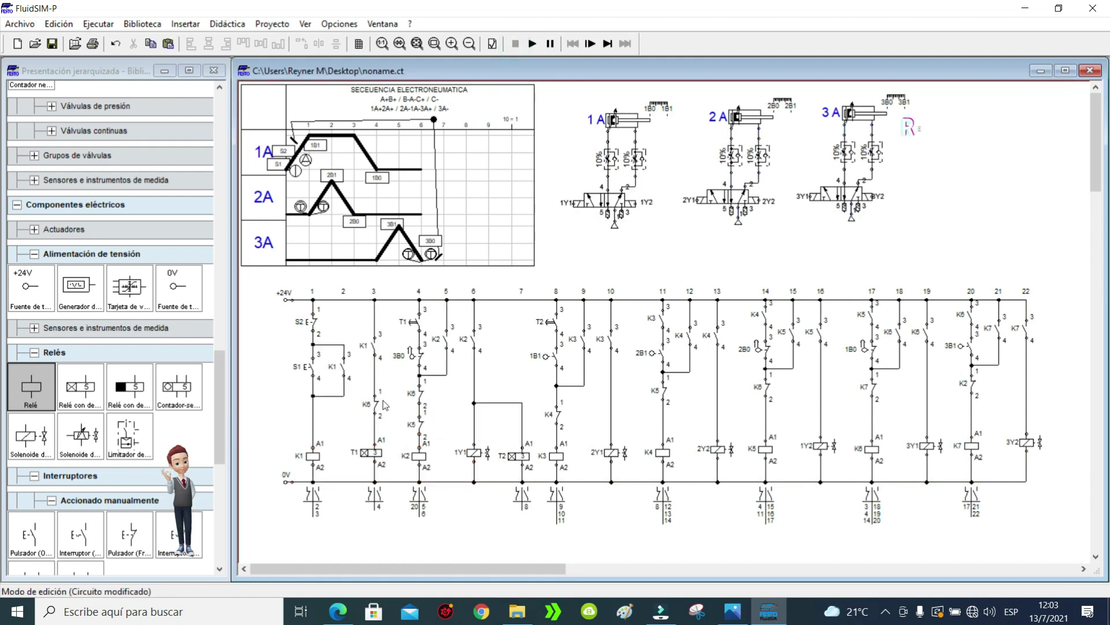
Step: Delete the K6 contact from column 3 and wire K1 directly to T1's A1 terminal
key("Delete")
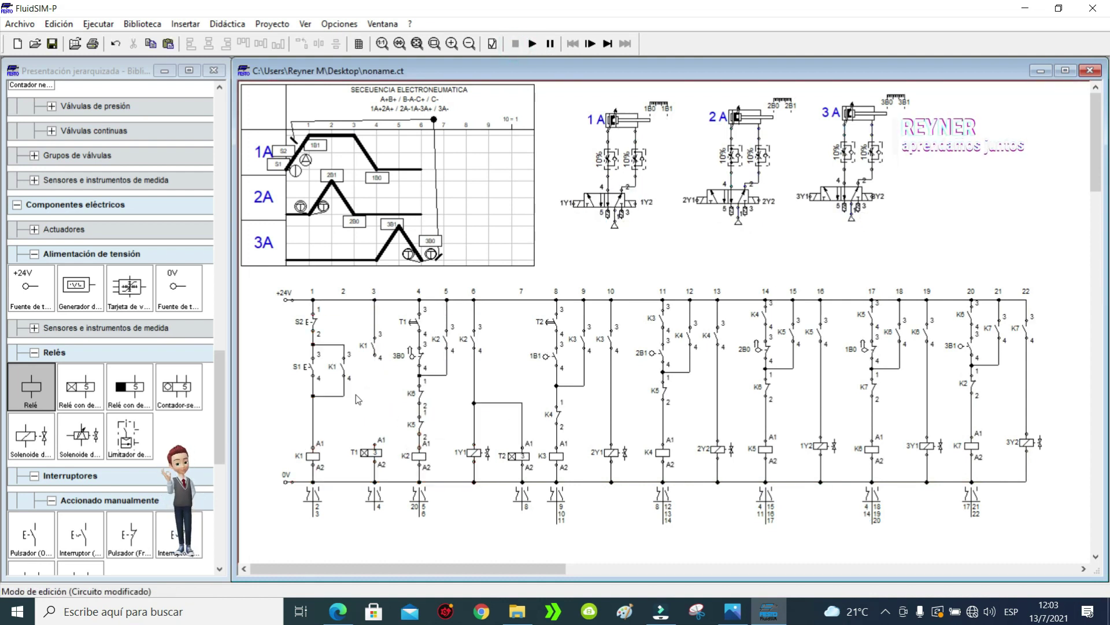
left_click_drag(373, 358, 375, 446)
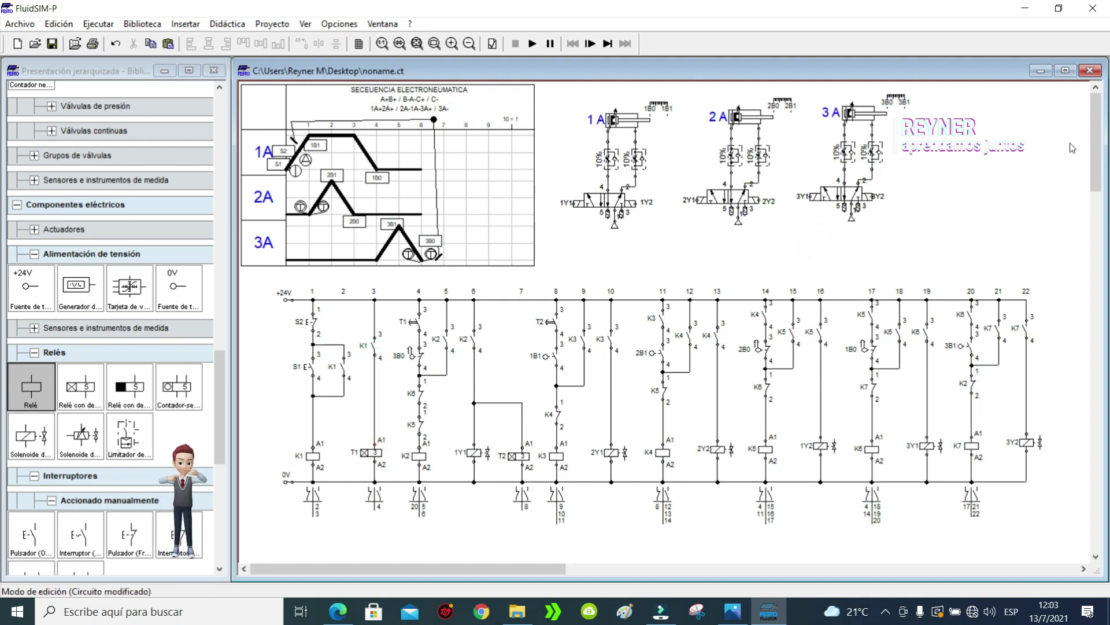
mouse_move(1097, 130)
left_mouse_down()
mouse_move(1097, 158)
mouse_move(1097, 127)
left_mouse_up()
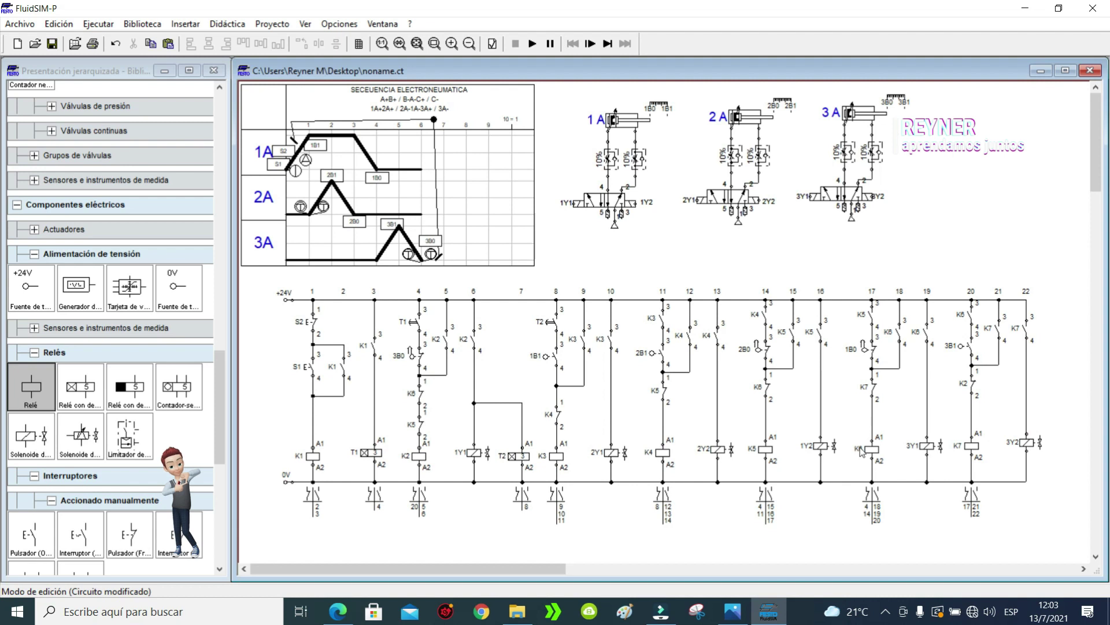
Step: Place a copy of column 4's normally closed K5 contact in column 3 between K1 and T1
left_click(970, 452)
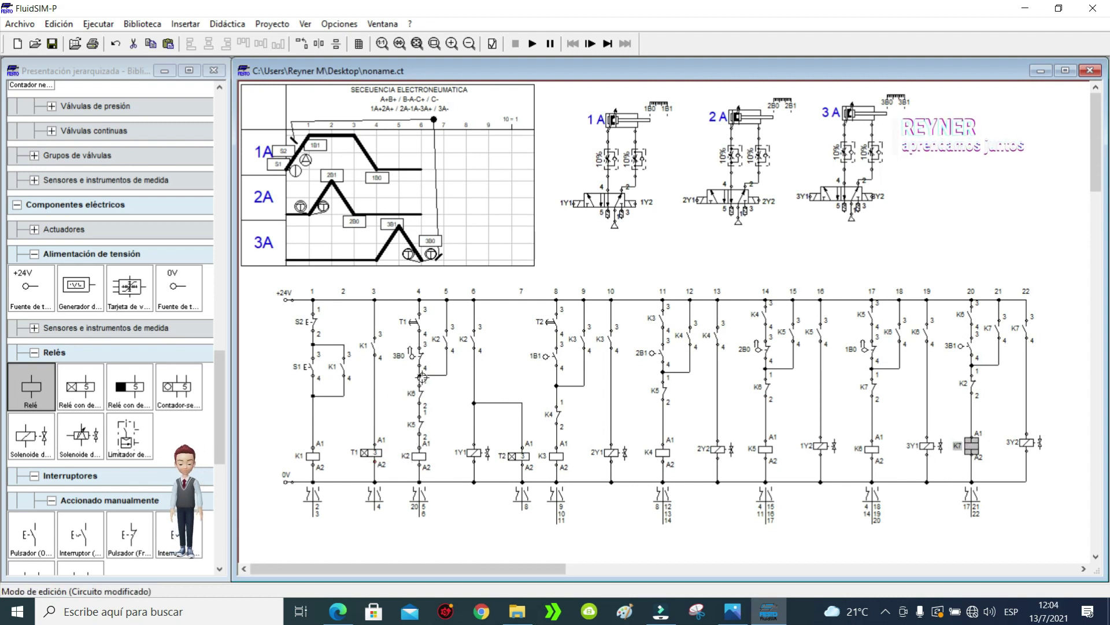
left_click(868, 450)
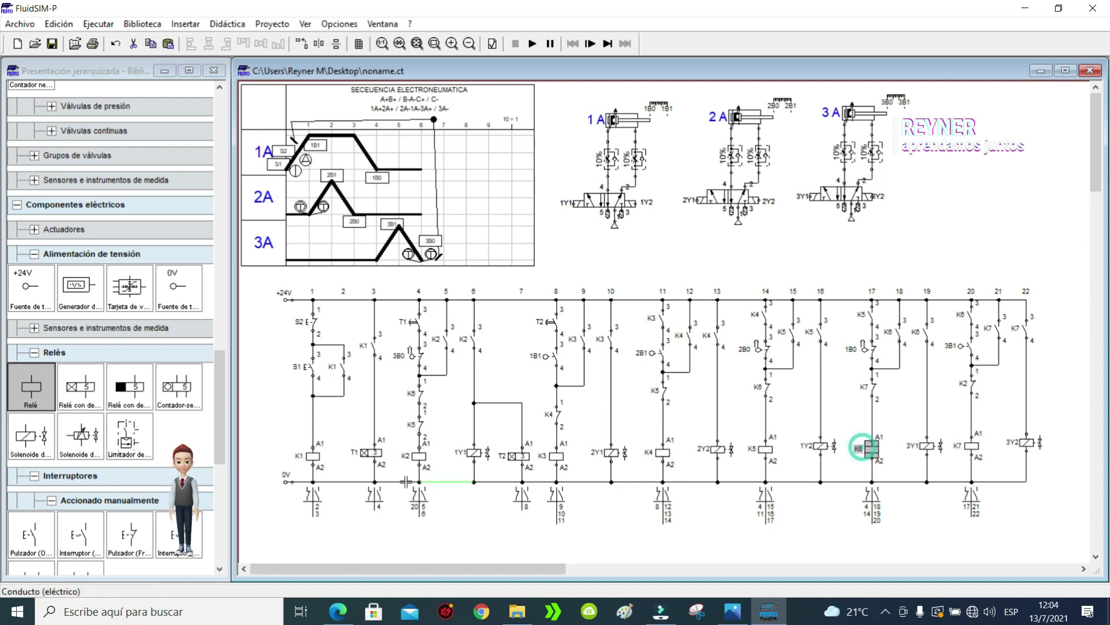
left_click(418, 425)
key("ctrl+c")
key("ctrl+v")
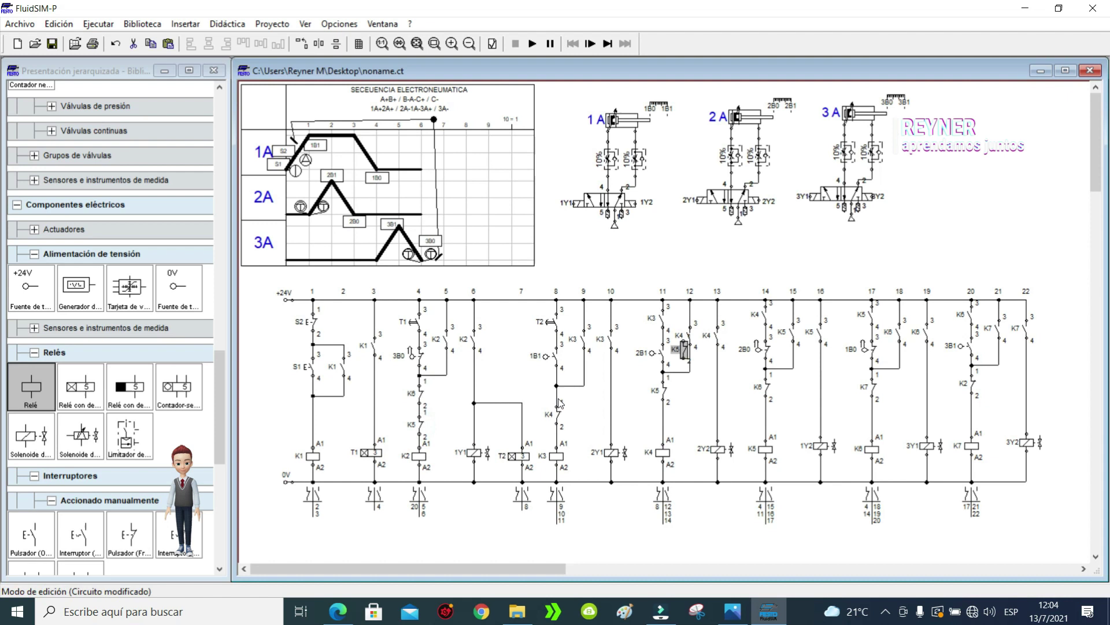
left_click_drag(685, 353, 372, 410)
left_click(392, 377)
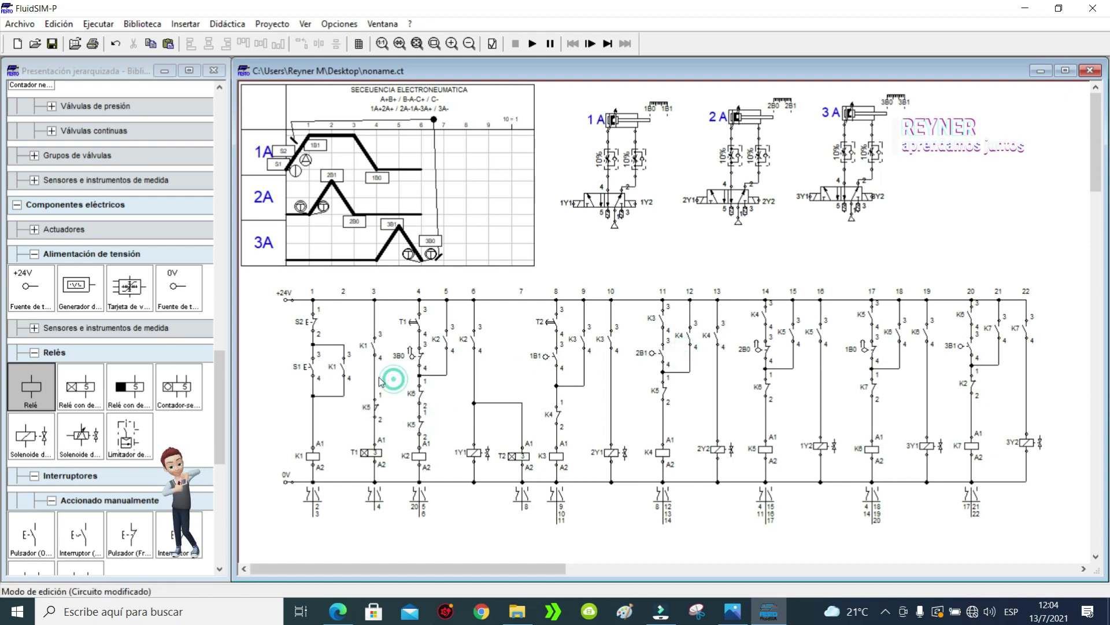
Step: Remove the old wire in column 3 and connect the K5 contact in series between K1 and T1's A1 terminal
left_click(375, 375)
left_click(376, 377)
left_click(375, 375)
left_click_drag(374, 417, 375, 445)
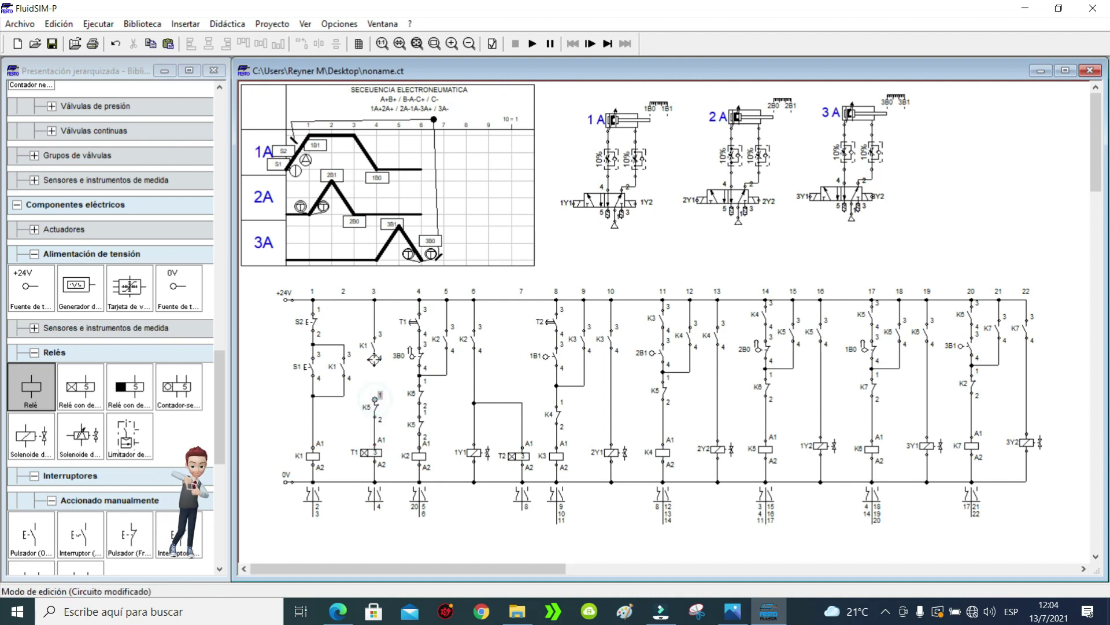
left_click(355, 381)
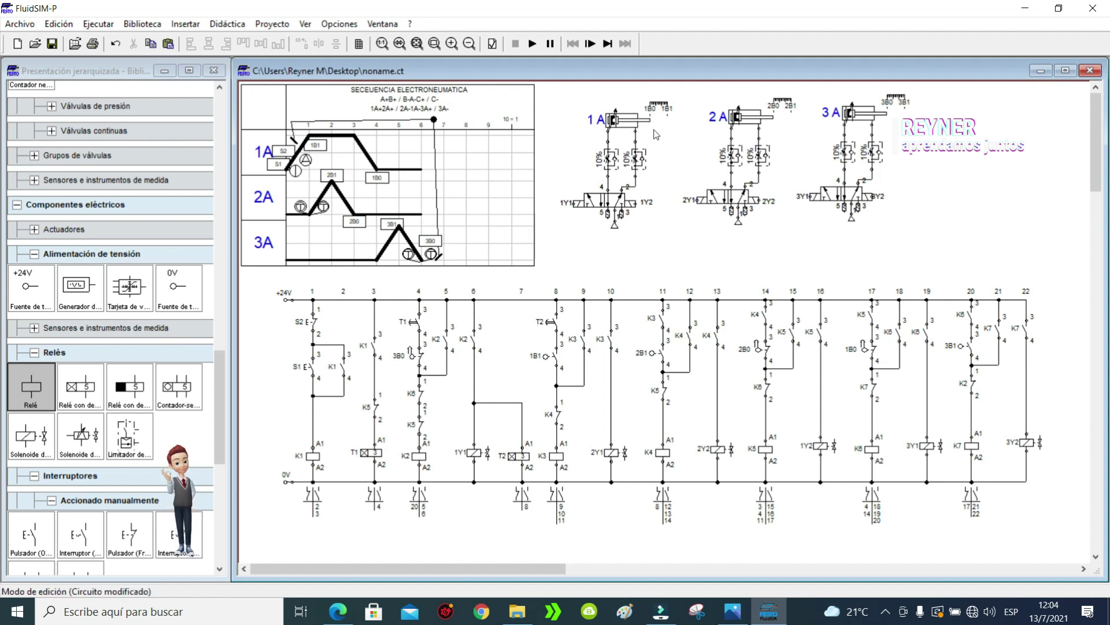
Step: Simulate the circuit with the K5 contact in T1's branch, run the cycle from S1, and stop the simulation
left_click(532, 45)
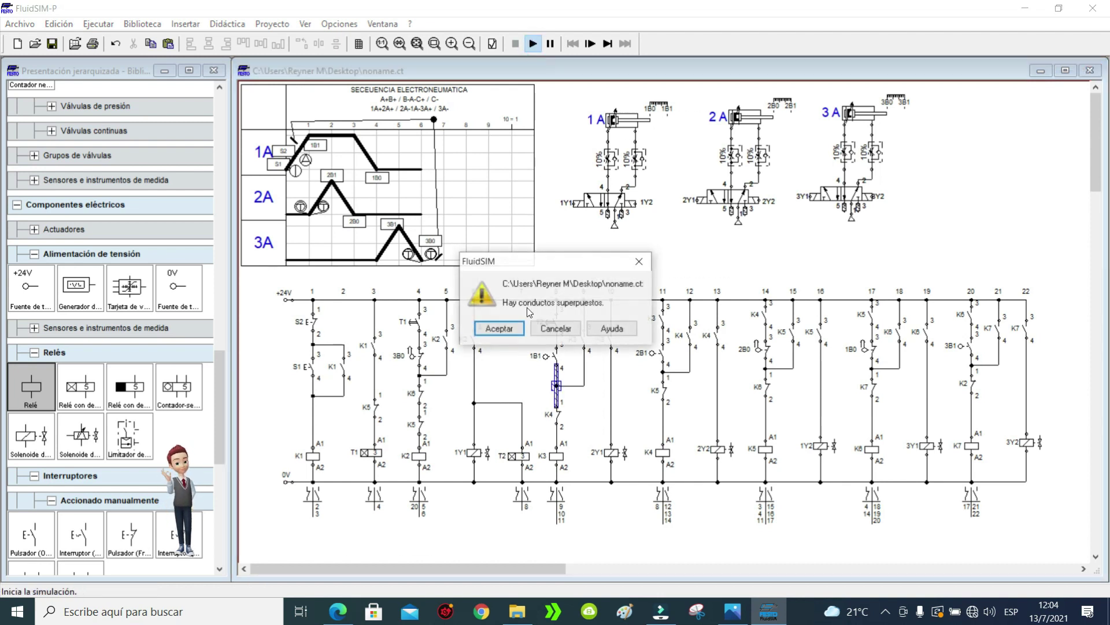
left_click(498, 328)
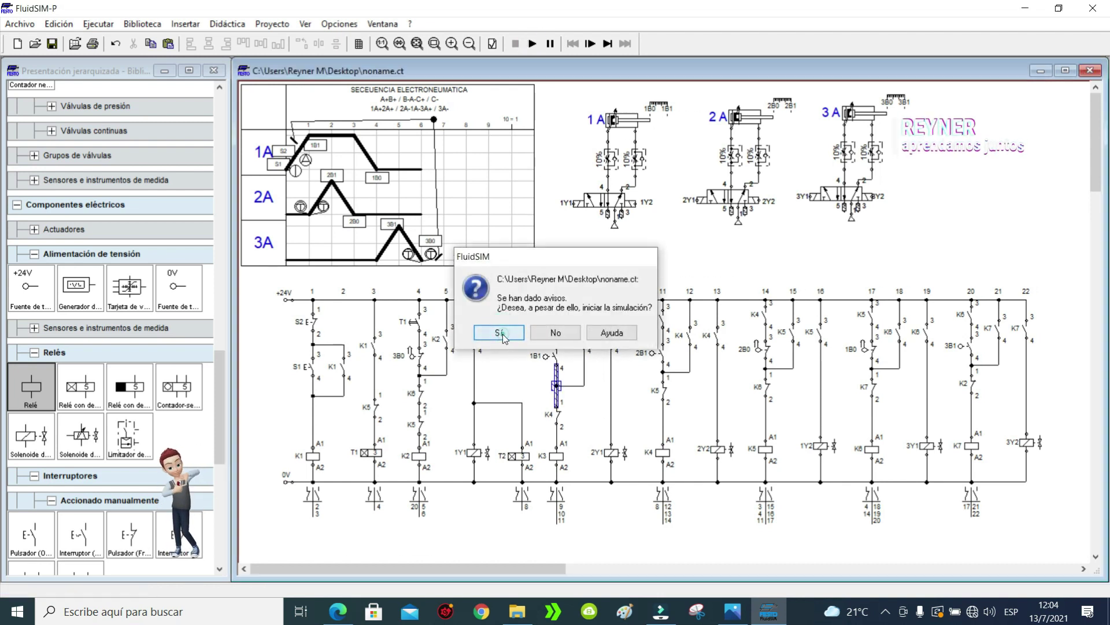
left_click(502, 333)
left_click(315, 360)
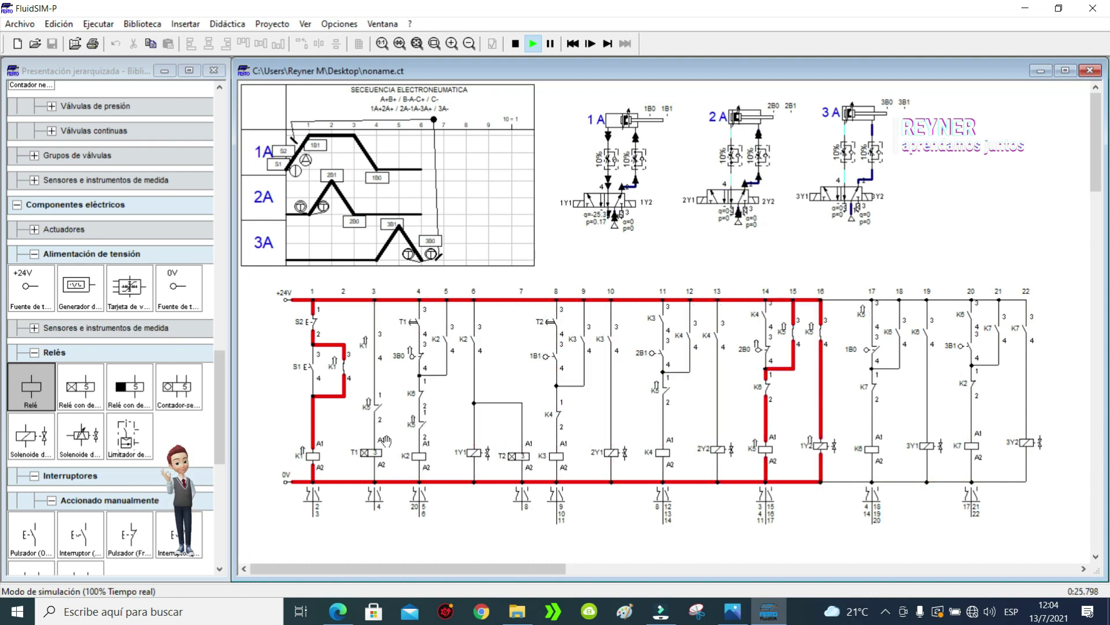
left_click(517, 43)
Step: Set the opening of cylinder 2A's port-2 throttle check valve to 2 % and test the cycle in simulation
double_click(762, 156)
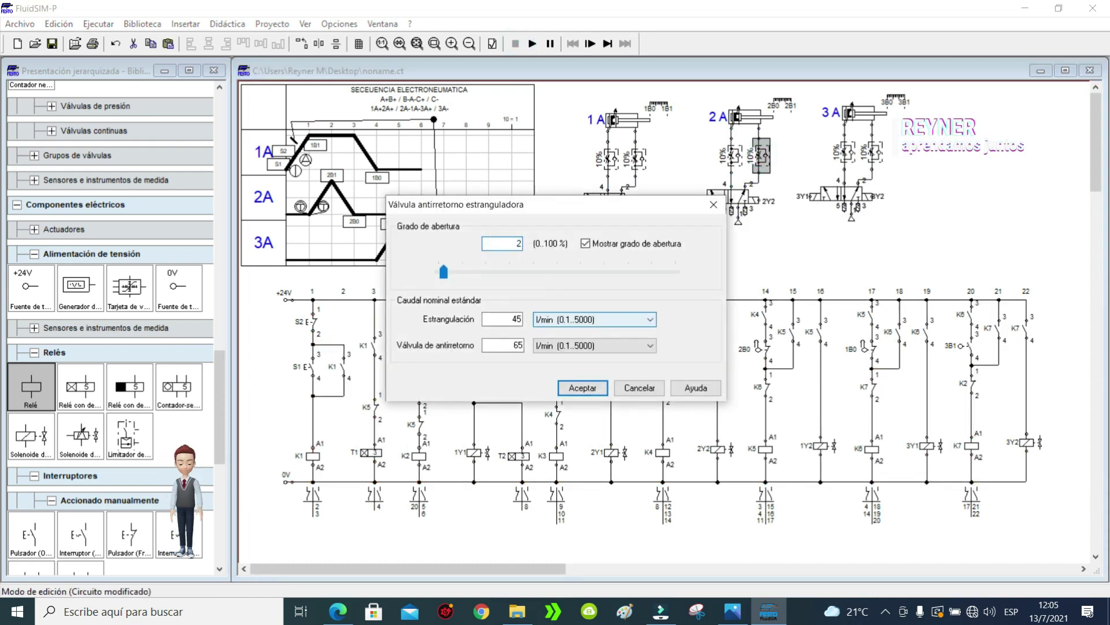
left_click(583, 387)
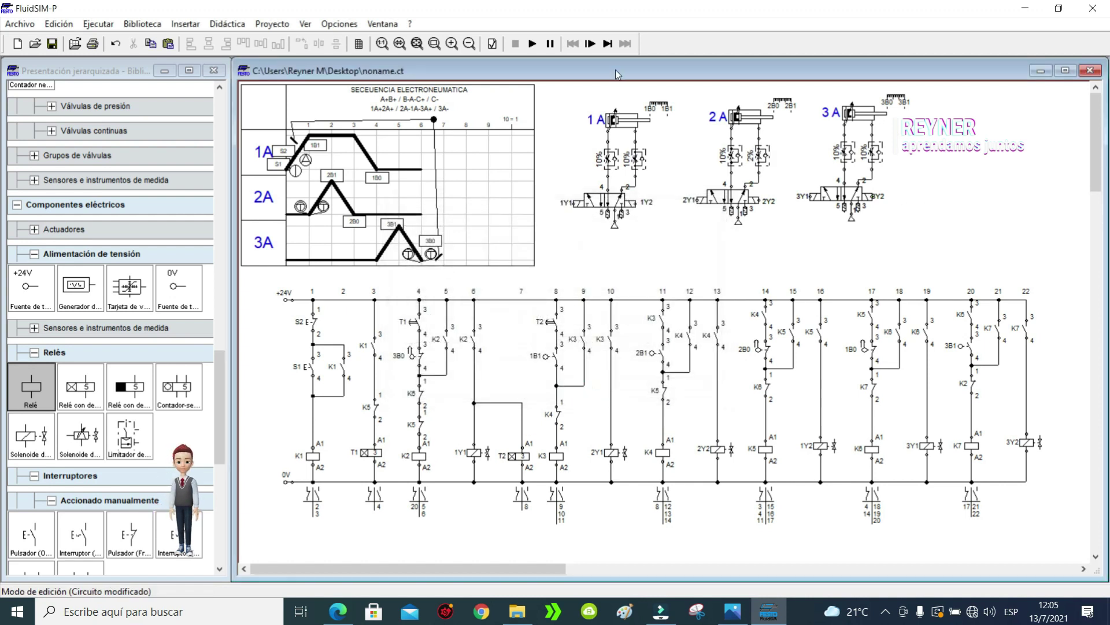
left_click(532, 45)
left_click(503, 331)
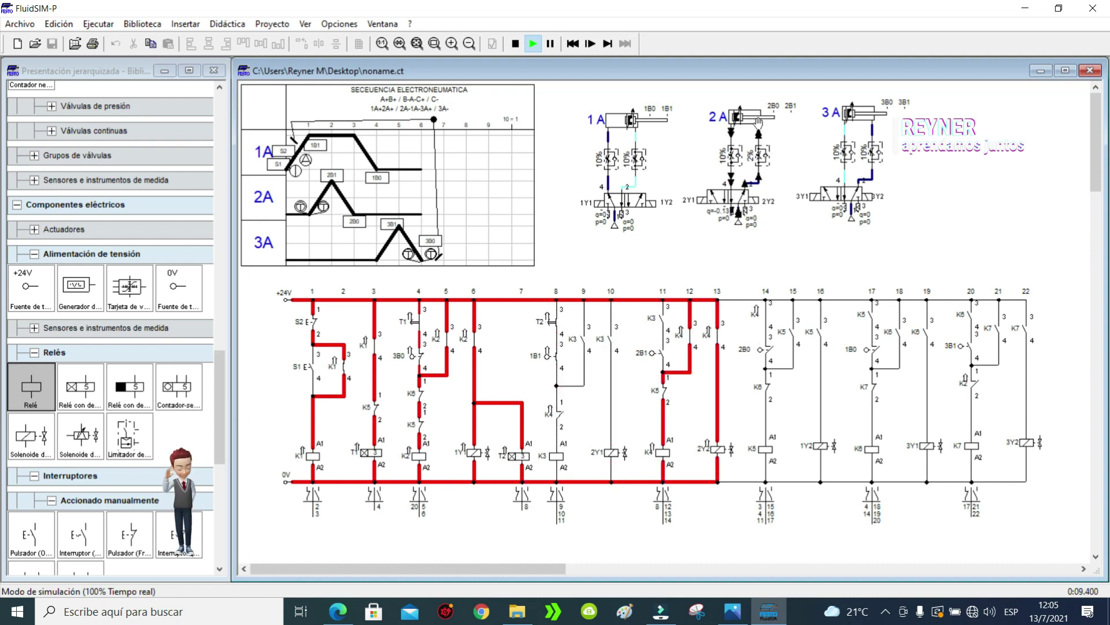
left_click(515, 44)
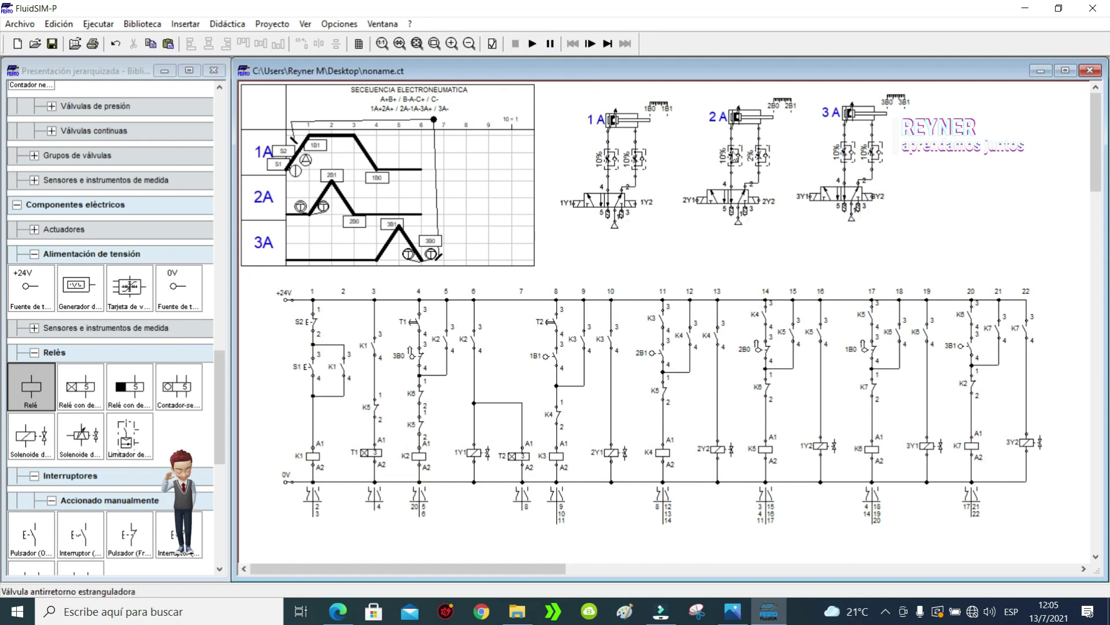
Step: Set the opening of cylinder 2A's port-4 throttle check valve to 2 %
double_click(734, 155)
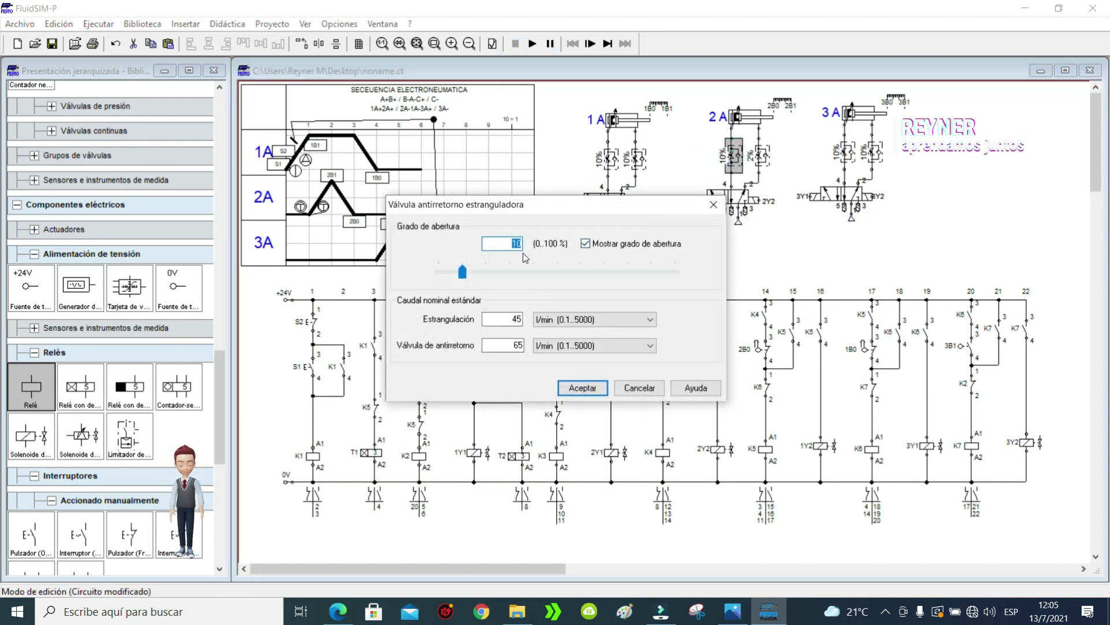
type("2")
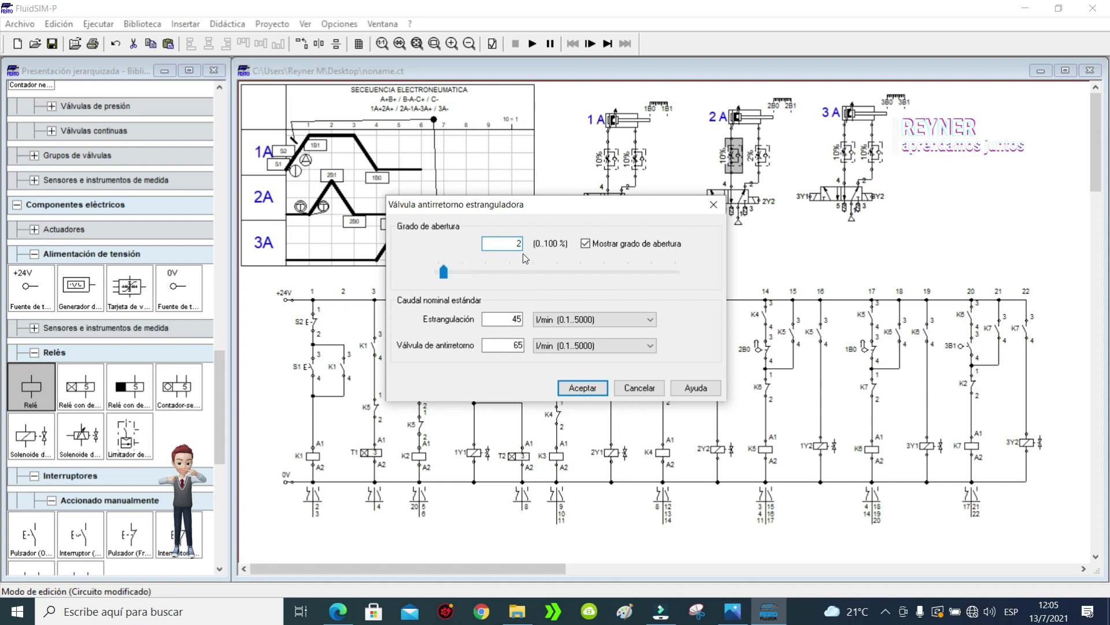
left_click(583, 388)
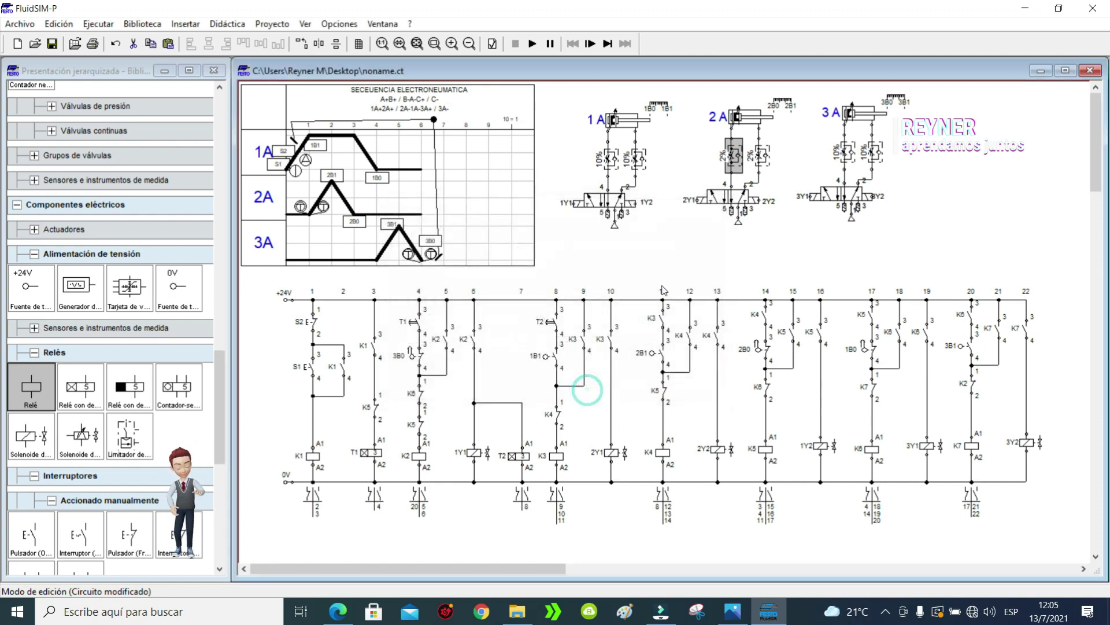
Step: Set the opening of cylinder 2A's port-4 throttle check valve to 1 %, leaving its port-2 valve as it is
double_click(734, 155)
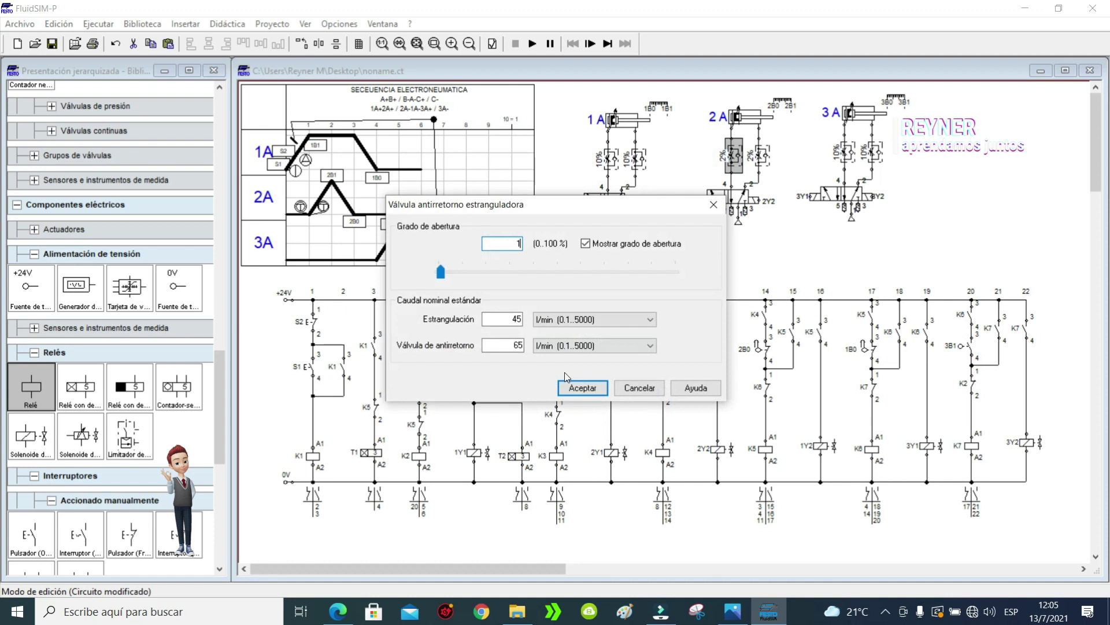
left_click(581, 388)
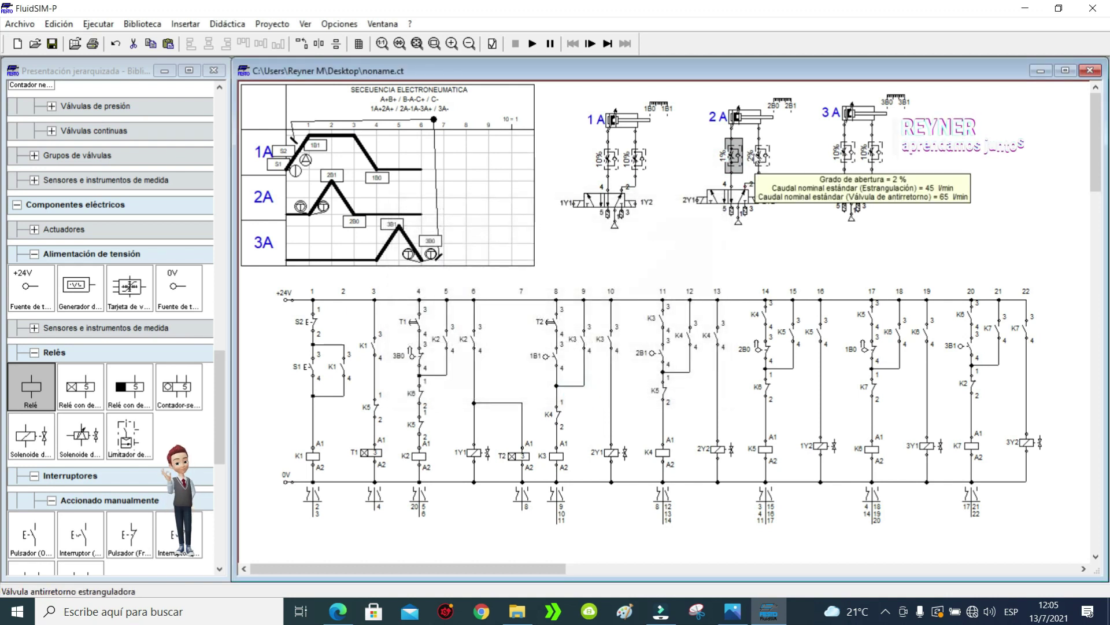
double_click(763, 156)
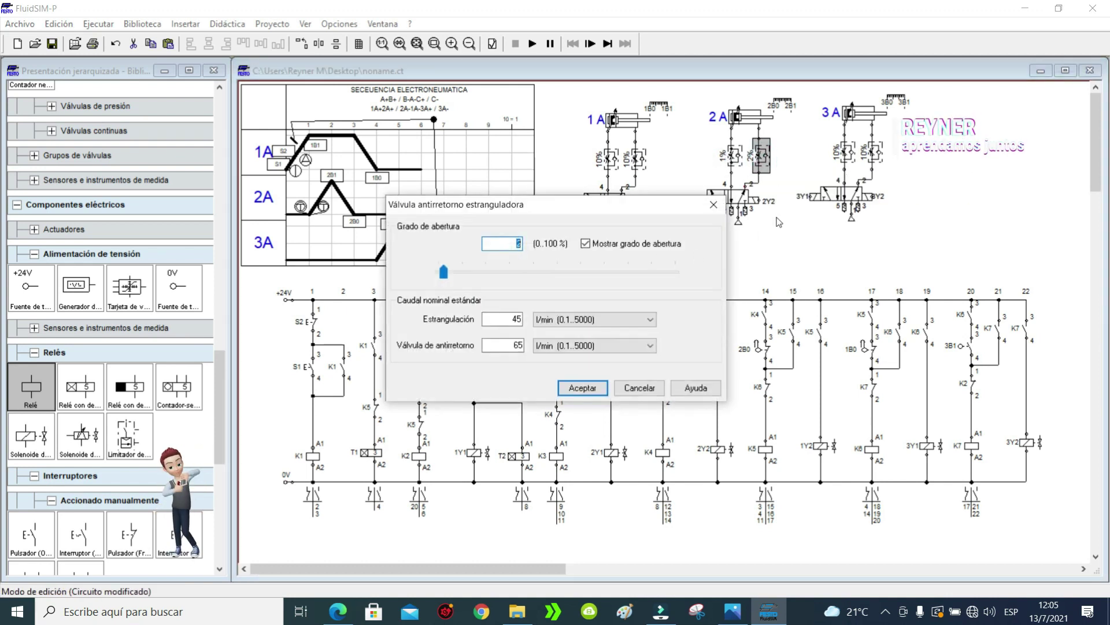
left_click(637, 390)
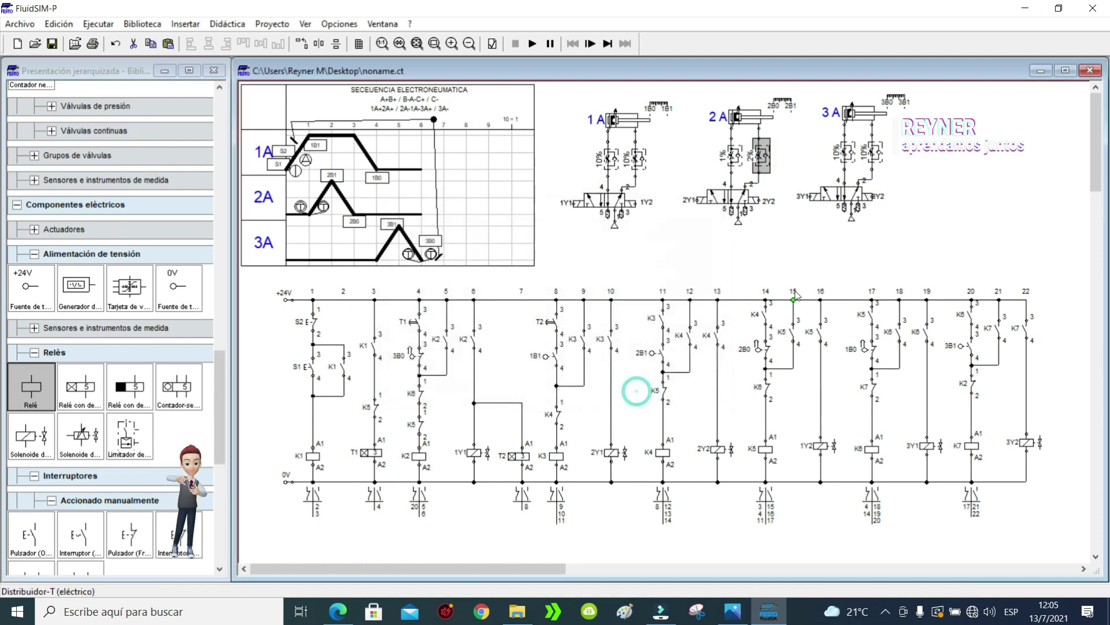
Step: Simulate the circuit despite the overlapping-line warning, start the cycle with S1, and stop it
left_click(532, 43)
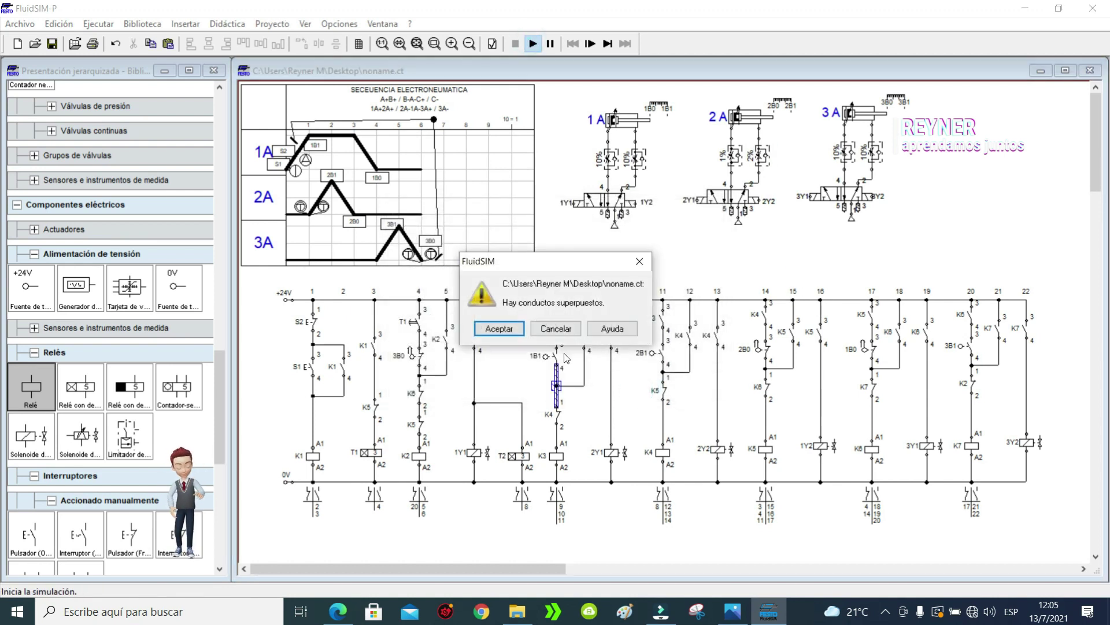
left_click(499, 328)
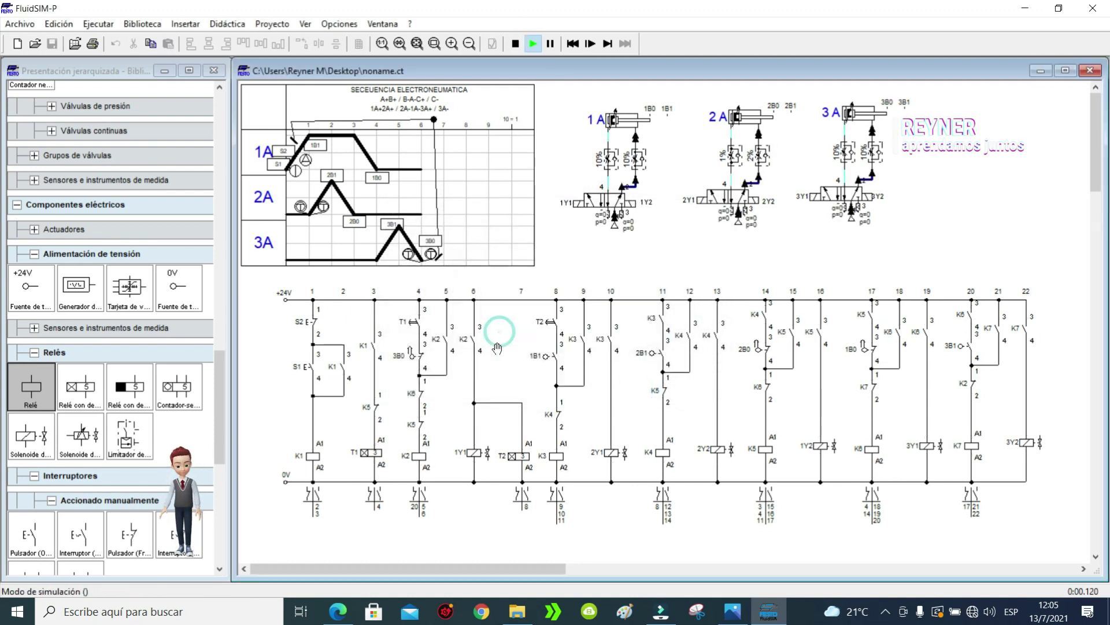
left_click(314, 362)
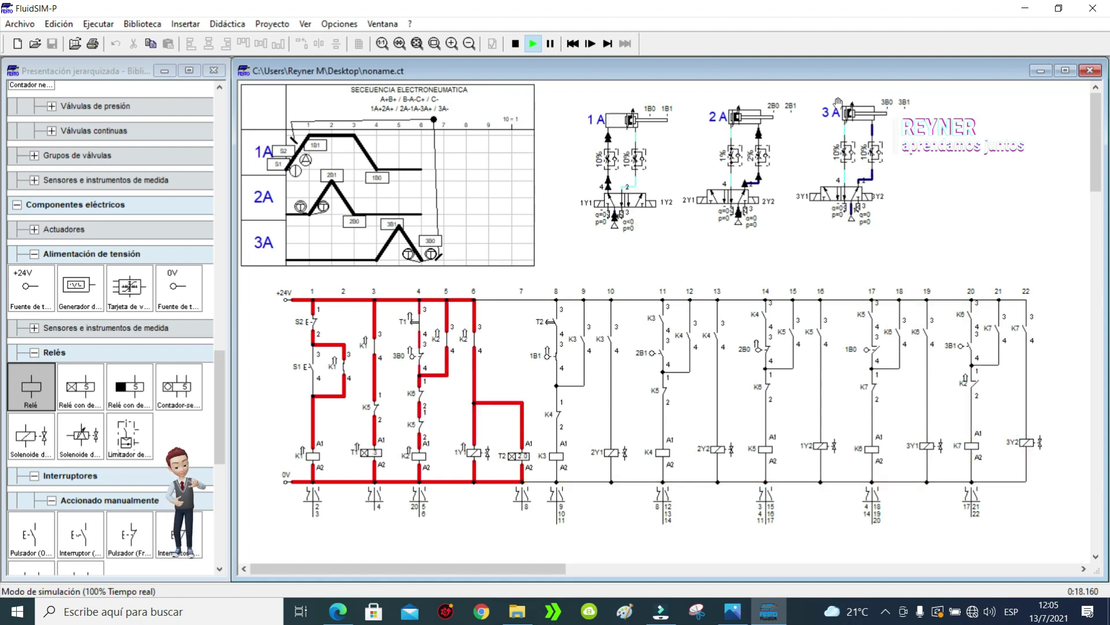
left_click(515, 44)
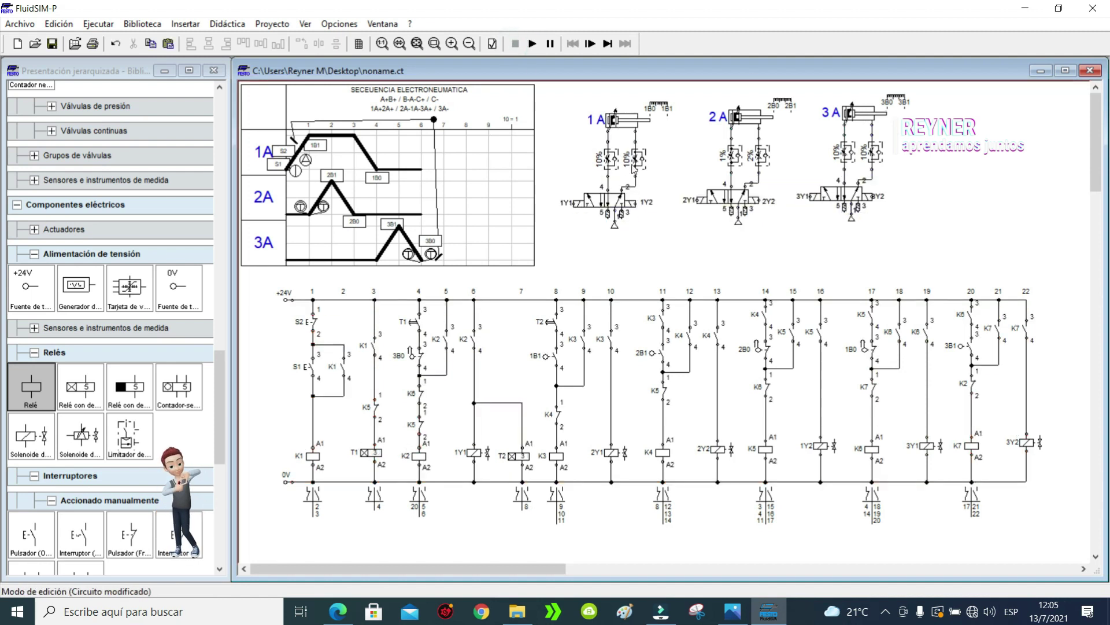
Step: Set the opening of the port-2 throttle check valves of cylinders 1A and 3A to 100 %
mouse_move(609, 162)
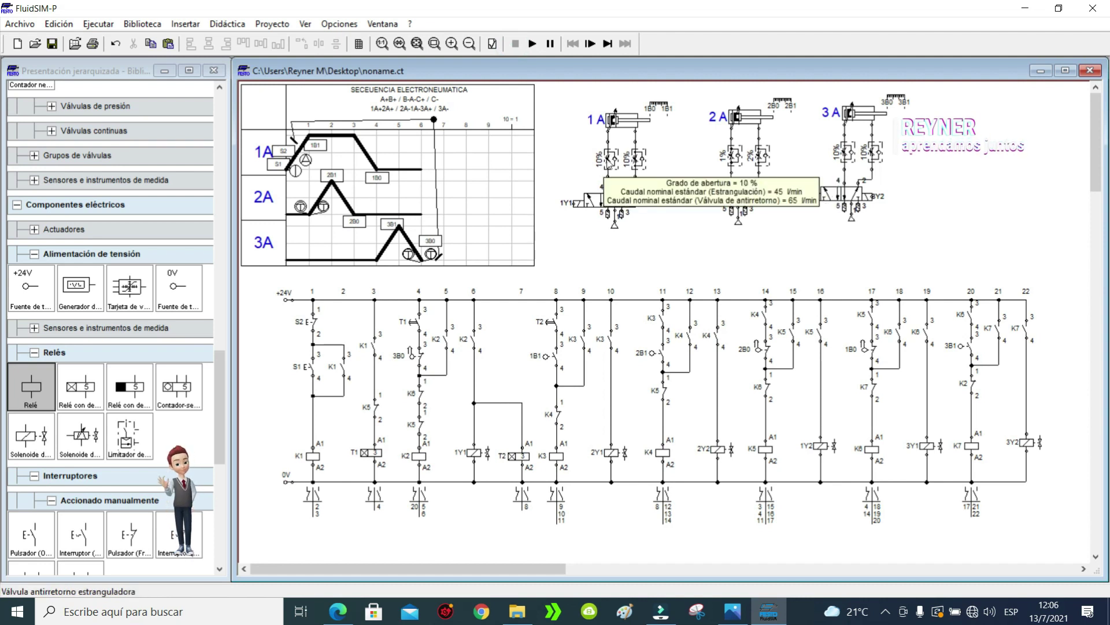
double_click(638, 162)
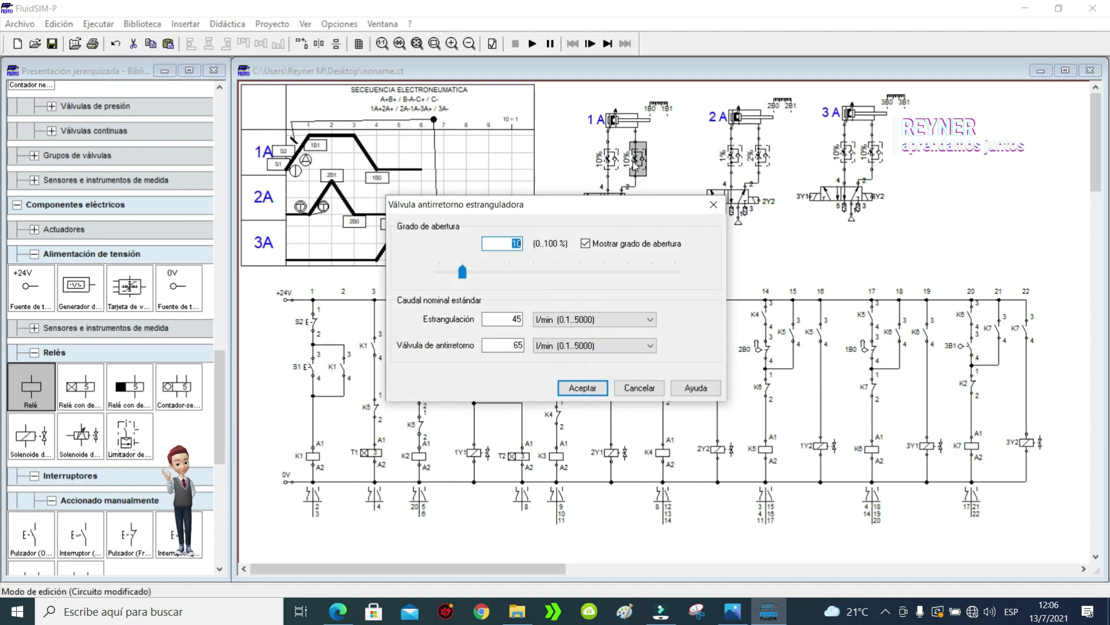
left_click(583, 388)
double_click(874, 156)
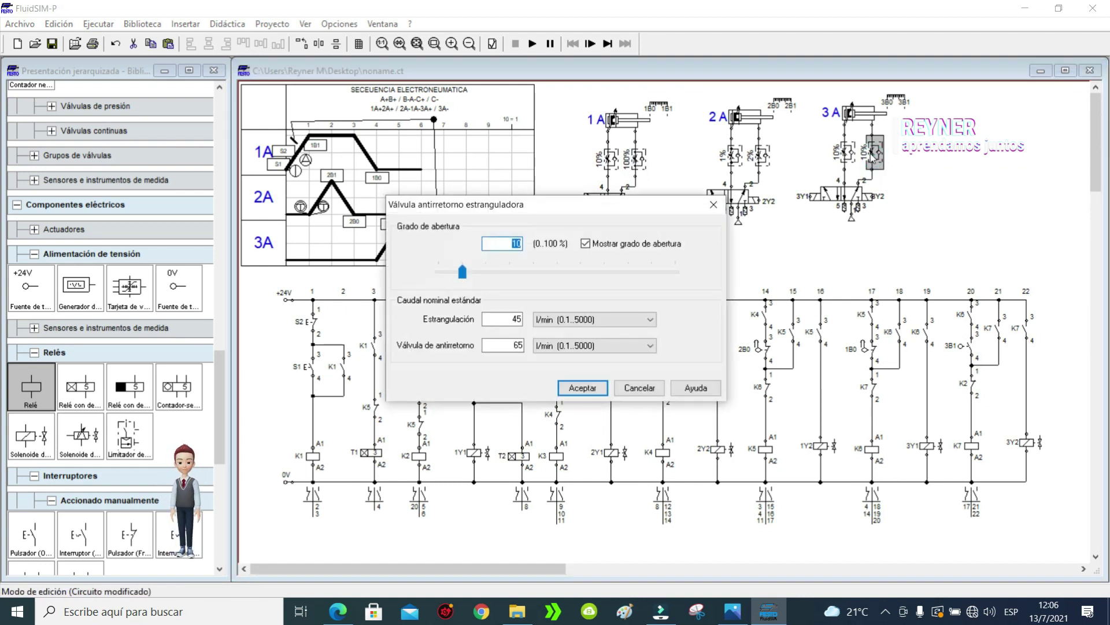
type("100")
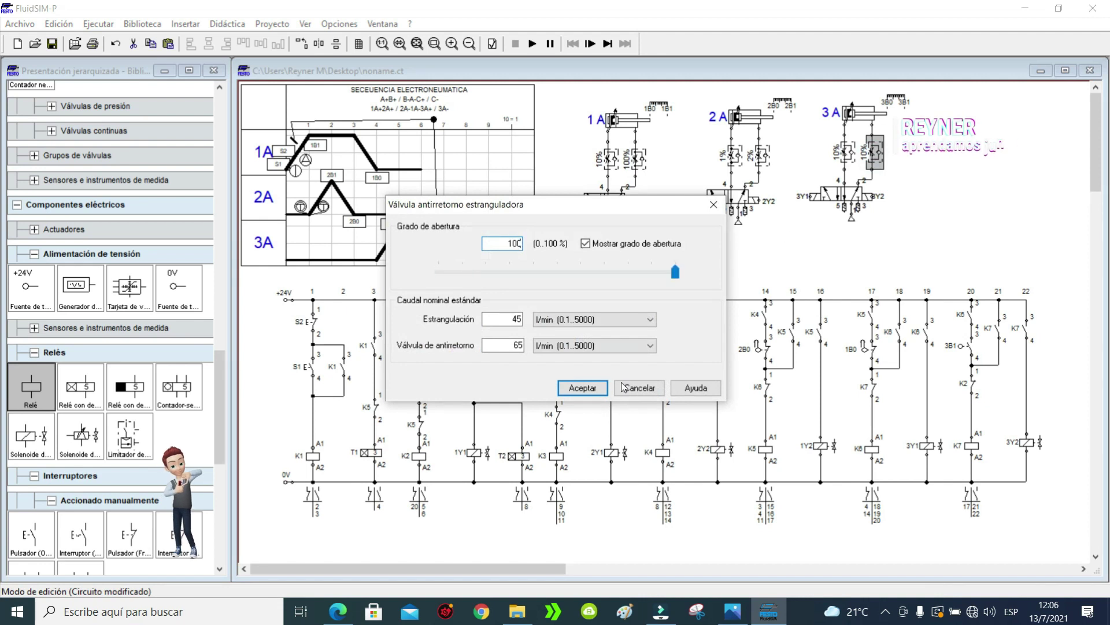
left_click(582, 387)
Step: Simulate the circuit with the new 1A and 3A throttle openings, start the cycle with S1, and stop it
left_click(532, 43)
left_click(501, 328)
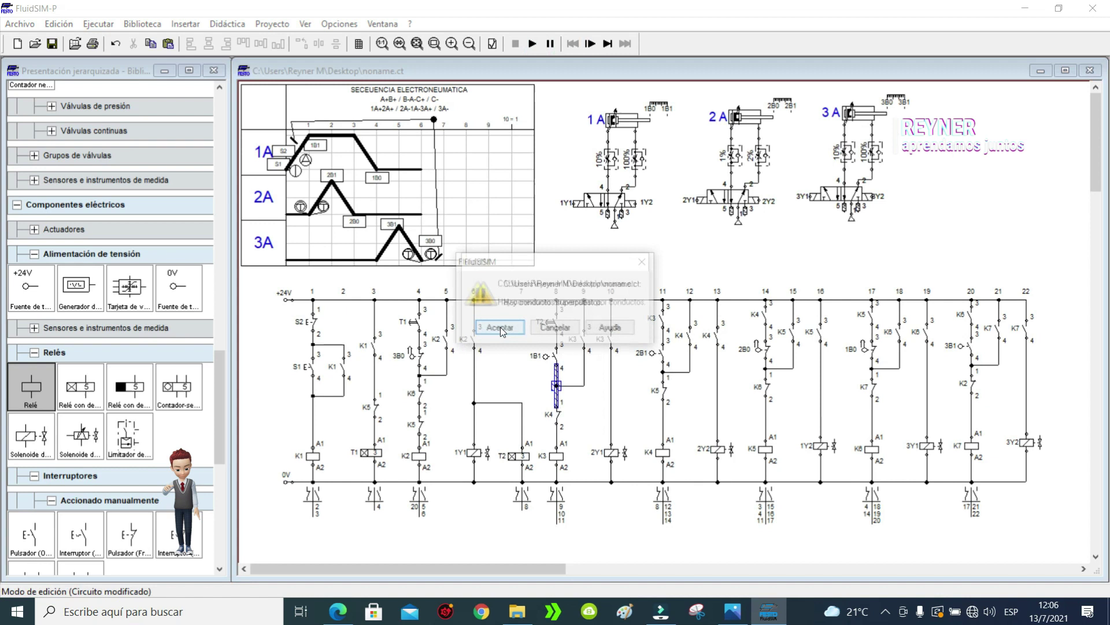
left_click(491, 334)
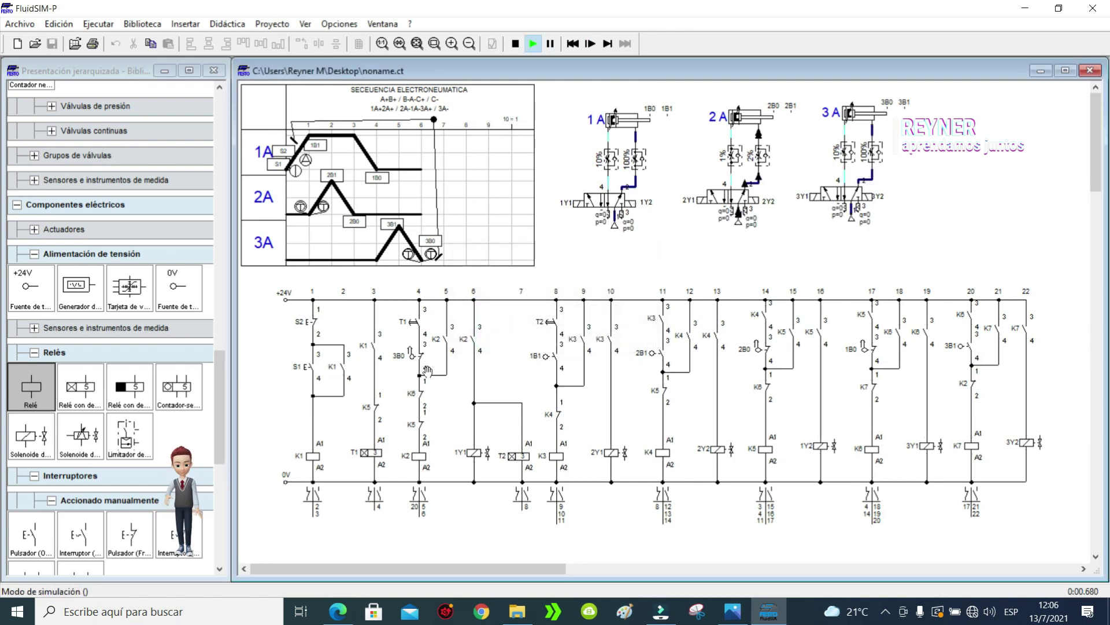
left_click(309, 365)
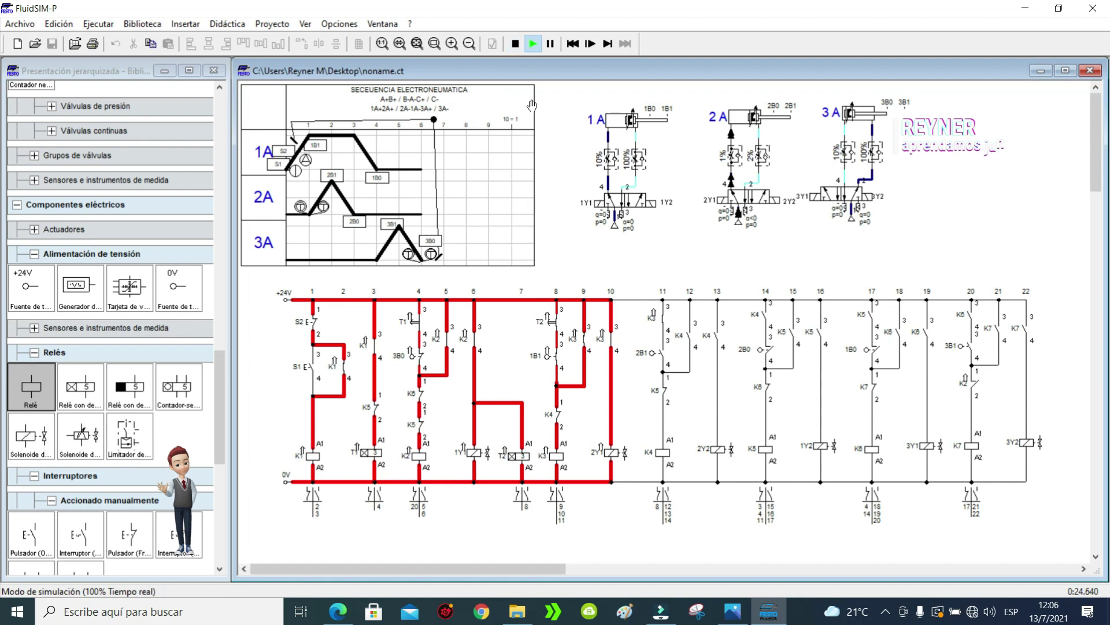
left_click(515, 44)
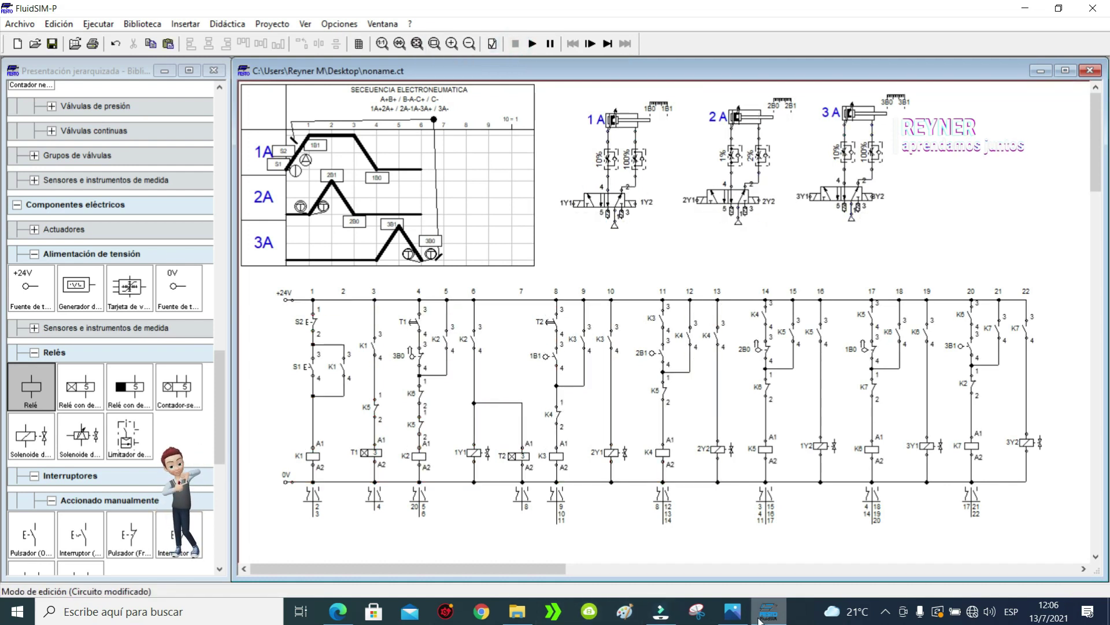
Step: Switch to Photos to review the signalling-element tables in SEÑALES.png, and return to FluidSIM-P
left_click(732, 611)
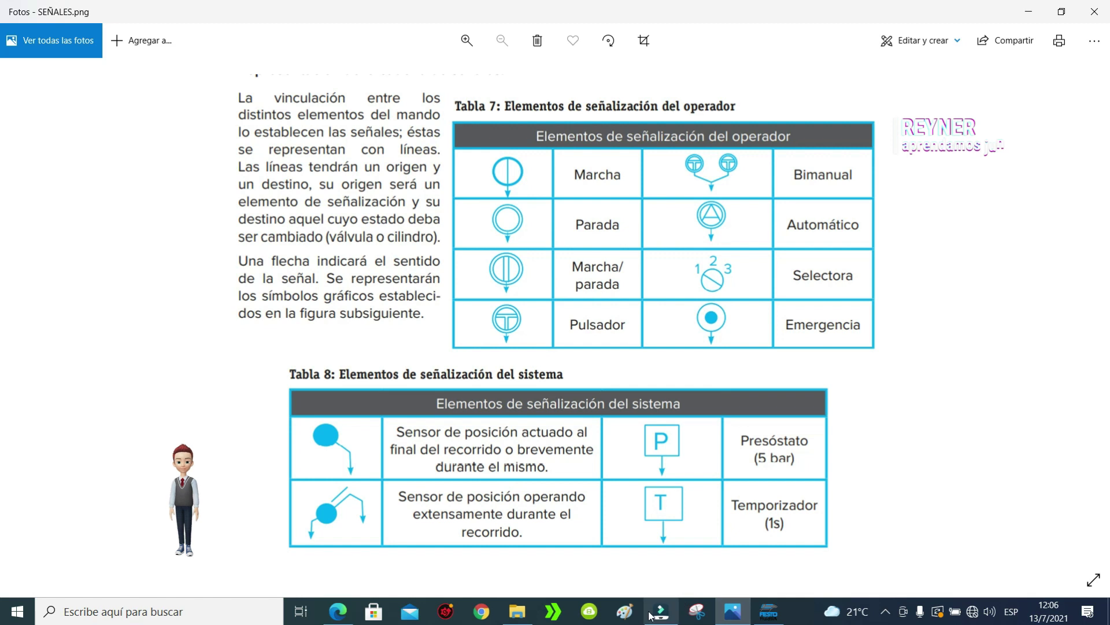
left_click(339, 611)
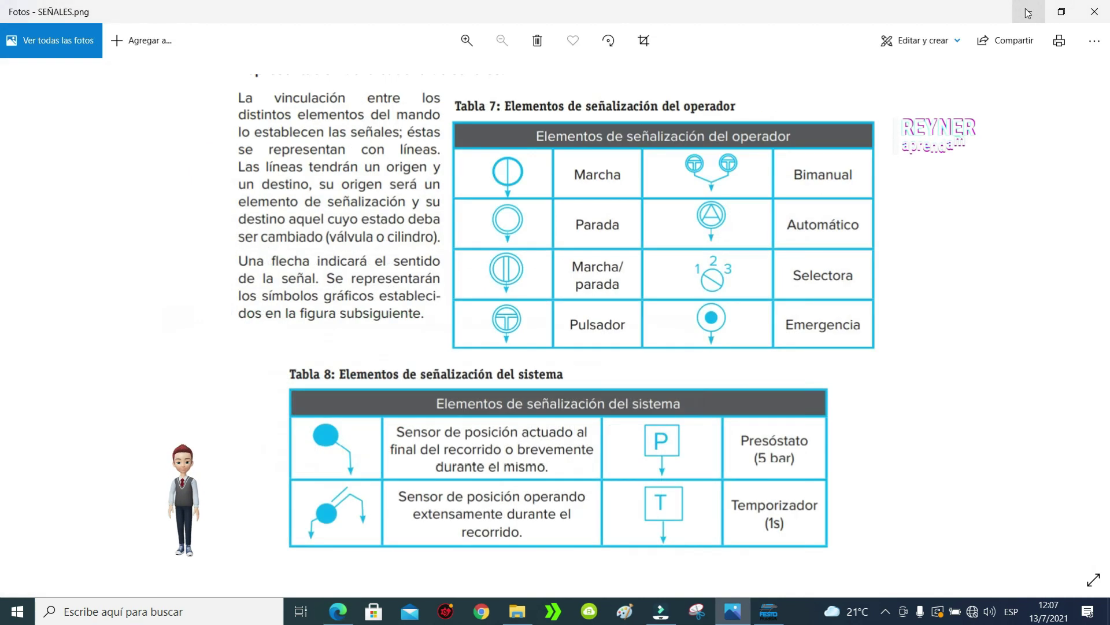
left_click(1029, 11)
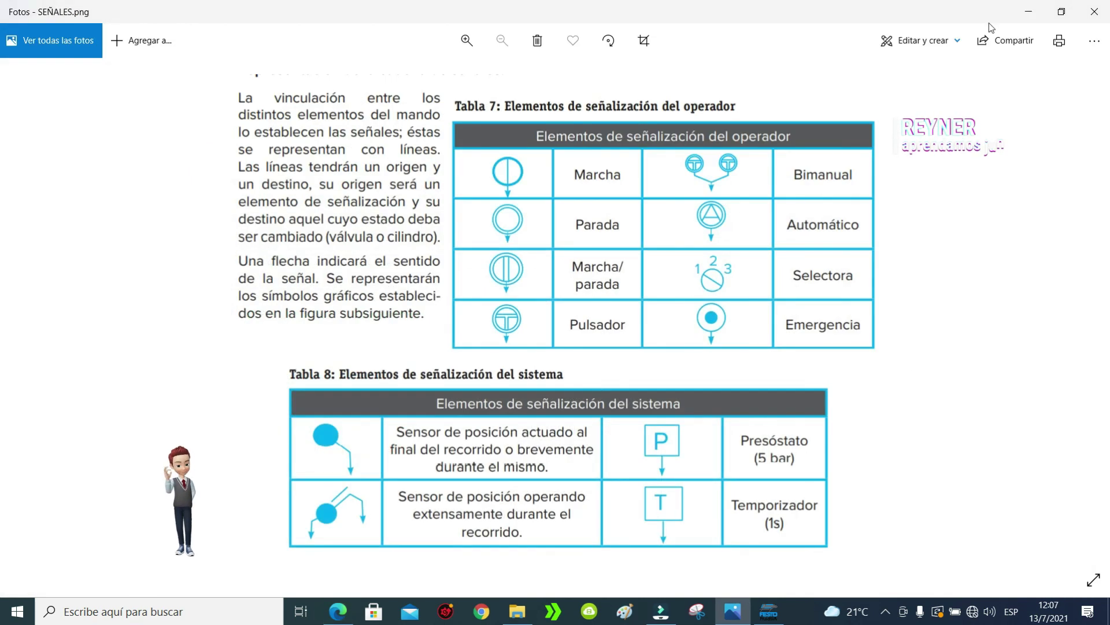
left_click(769, 611)
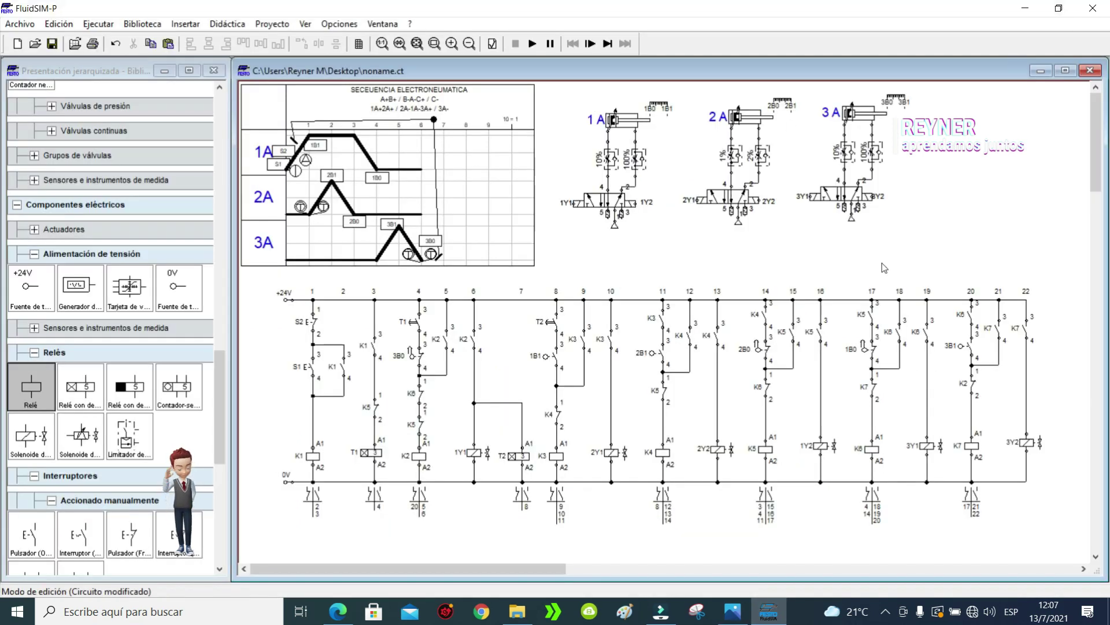
Step: Select the entire electrical control circuit and shift it slightly left on the sheet
left_click(417, 44)
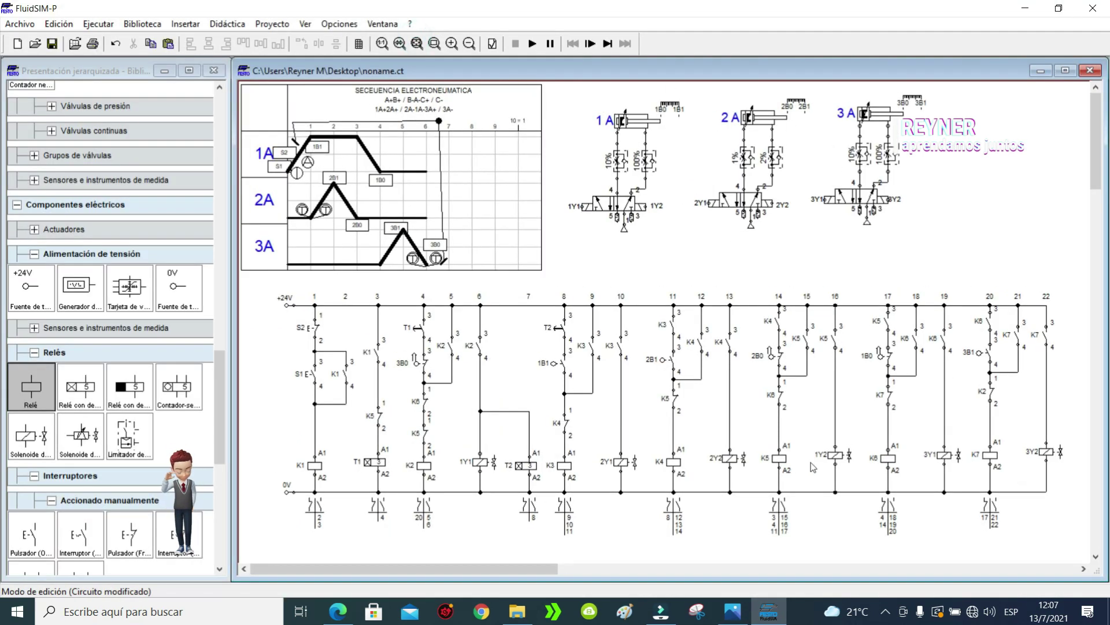
left_click(468, 43)
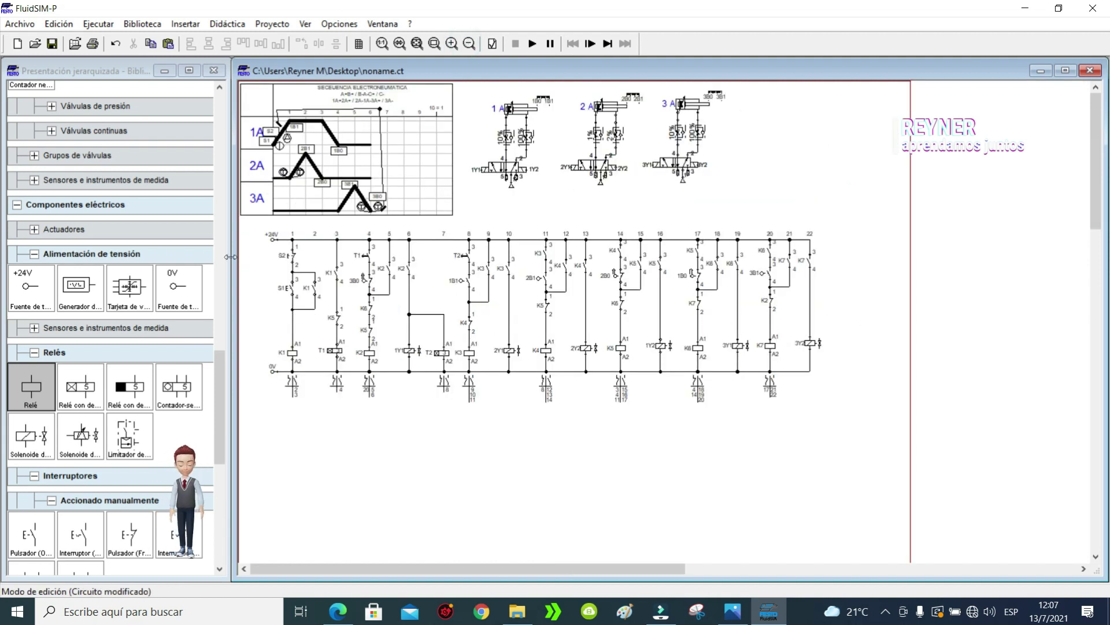
mouse_move(245, 218)
left_mouse_down()
mouse_move(508, 405)
mouse_move(941, 479)
left_mouse_up()
key("Left")
key("Left")
key("Left")
key("Left")
key("Left")
key("Left")
key("Left")
key("Left")
key("Left")
left_click(493, 484)
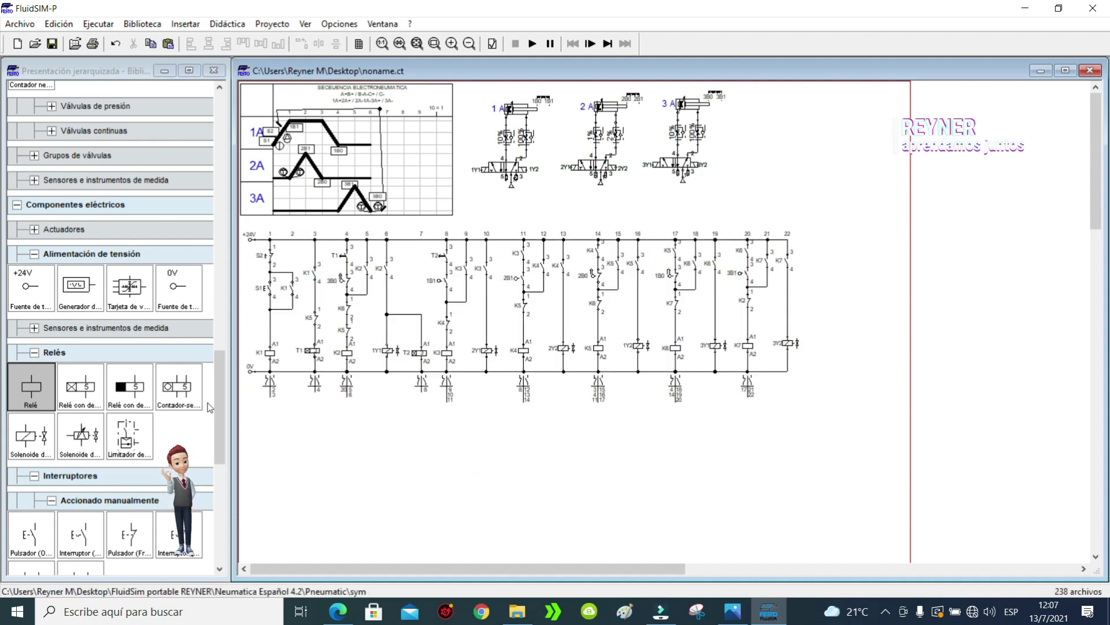
Step: Place a state diagram from the Otros library group in the empty area below the electrical circuit
left_click_drag(217, 391, 220, 489)
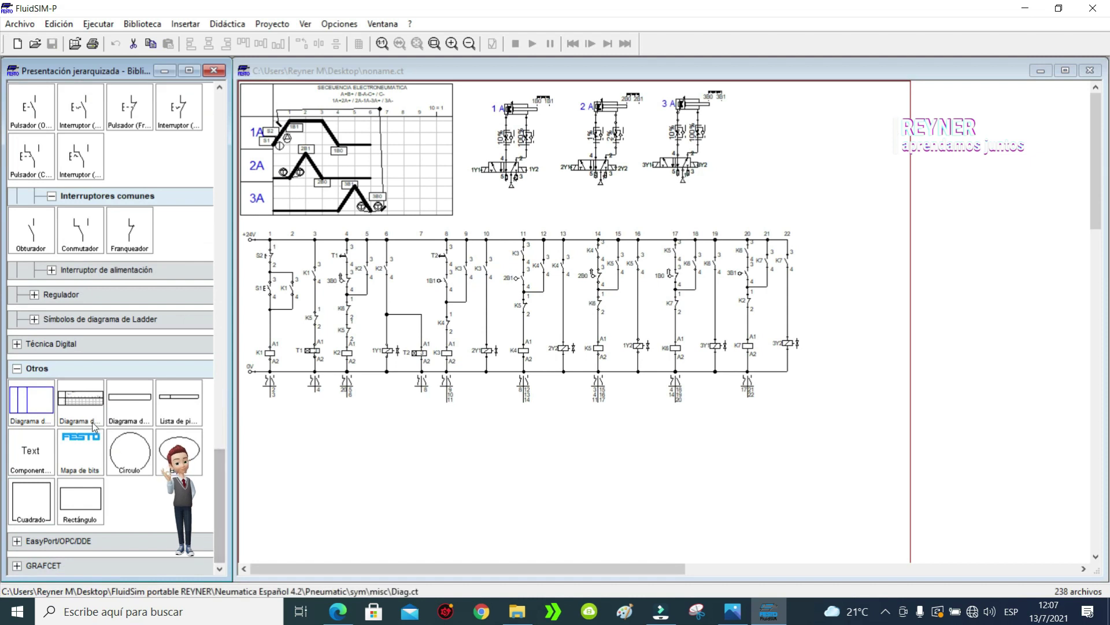
left_click_drag(32, 401, 377, 482)
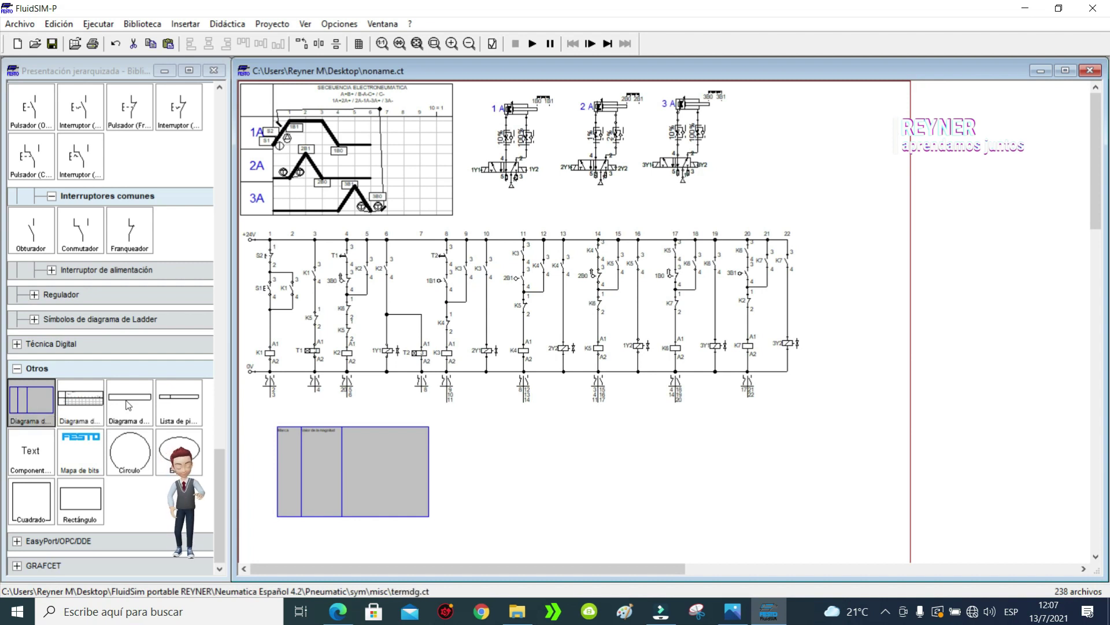
Step: Place a parts list along the sheet's right side and shift the state diagram closer beneath the electrical circuit
left_click_drag(178, 405, 853, 195)
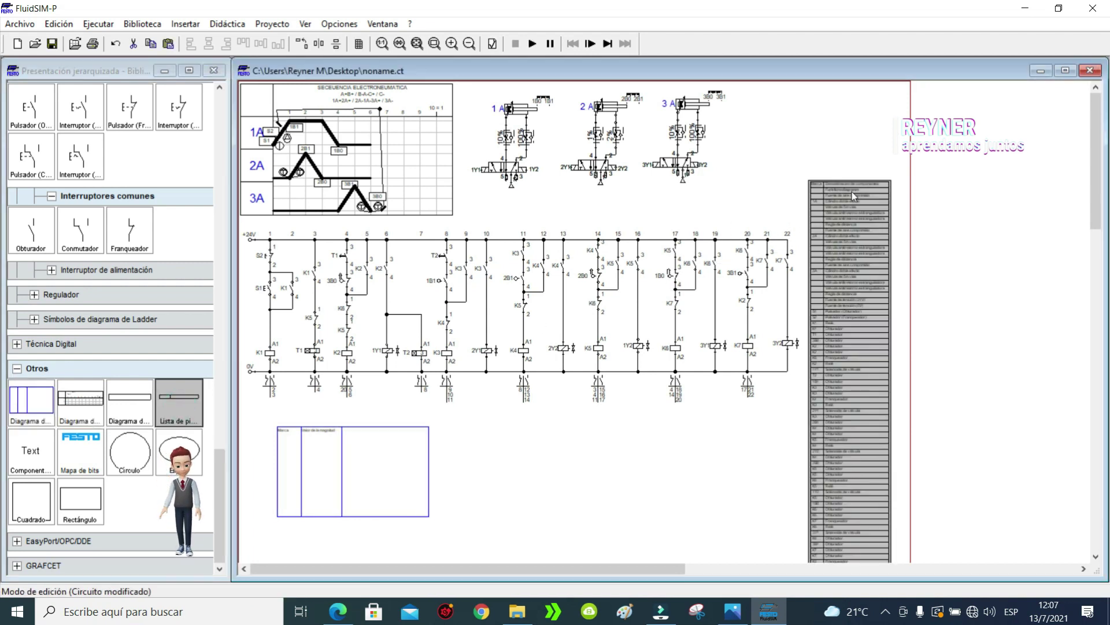
left_click_drag(859, 277, 863, 205)
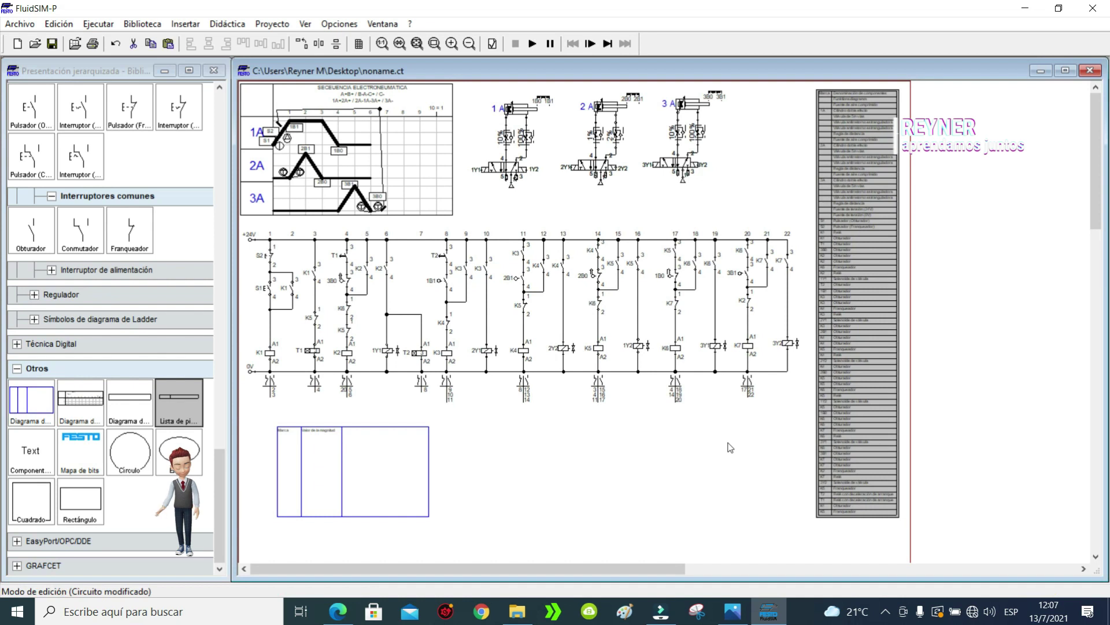
left_click(728, 445)
left_click_drag(283, 475, 266, 459)
left_click(473, 461)
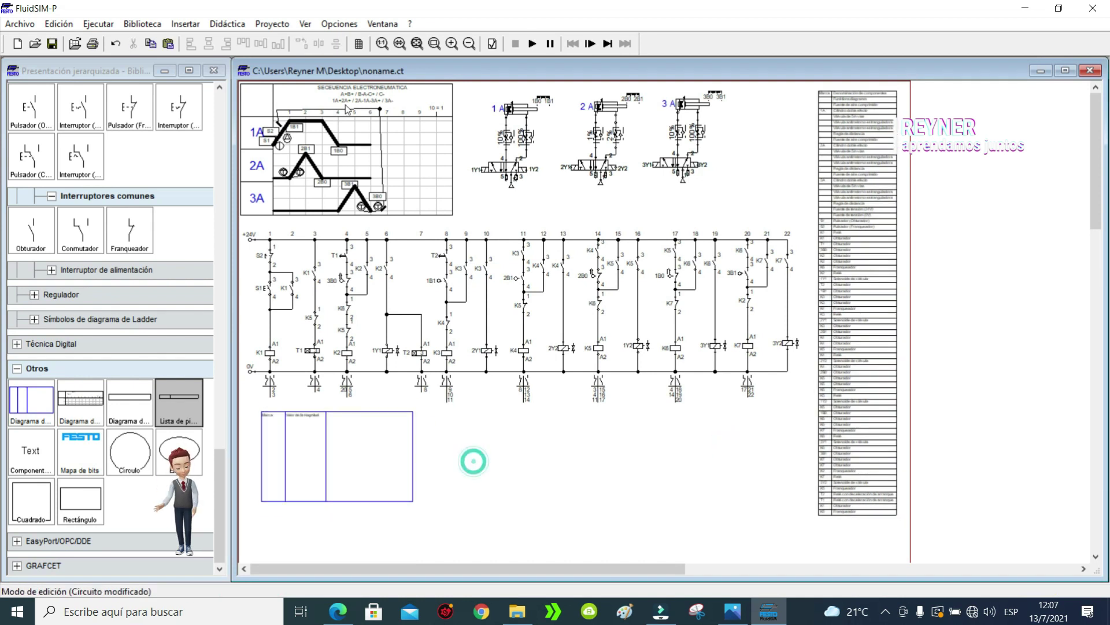
Step: Add cylinder 1A to the state diagram, plotting displacement in blue and force in red
left_click(527, 100)
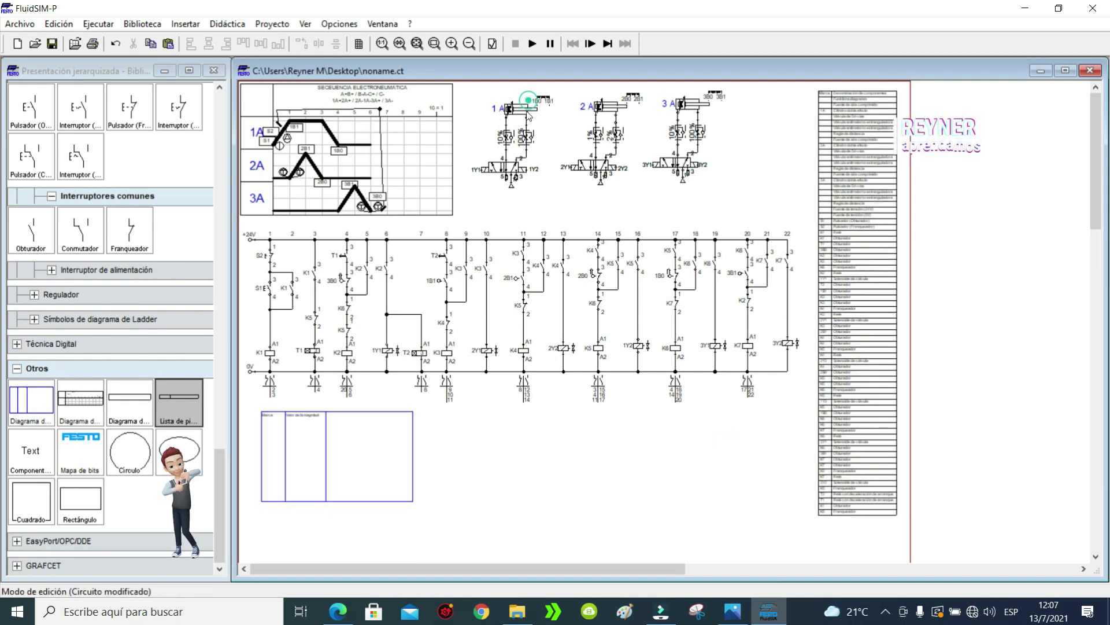
left_click(509, 110)
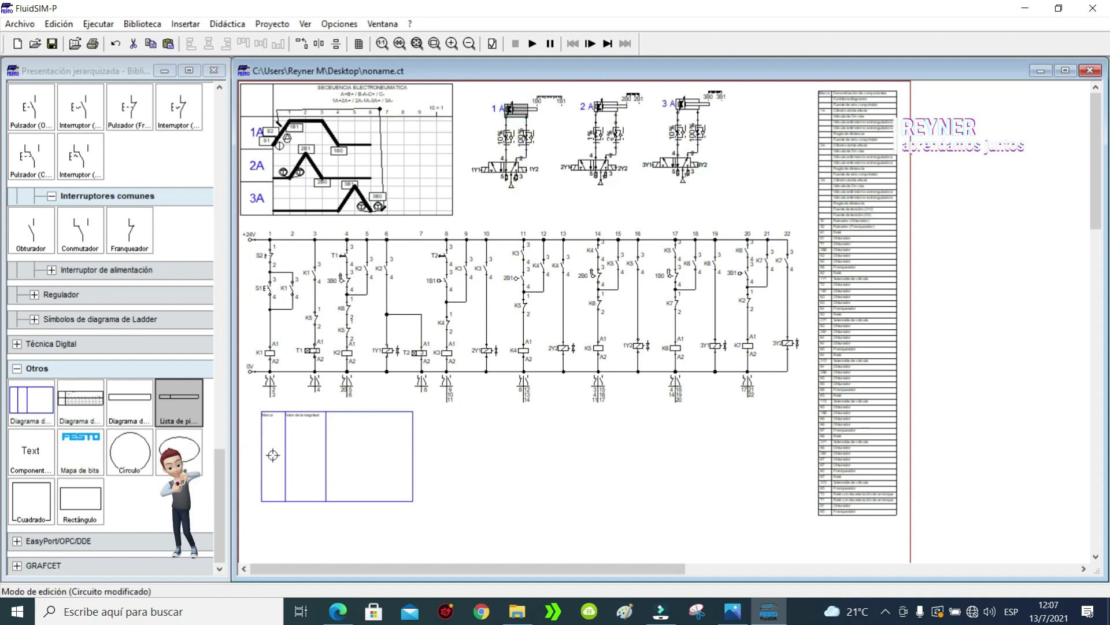
left_click_drag(281, 450, 281, 450)
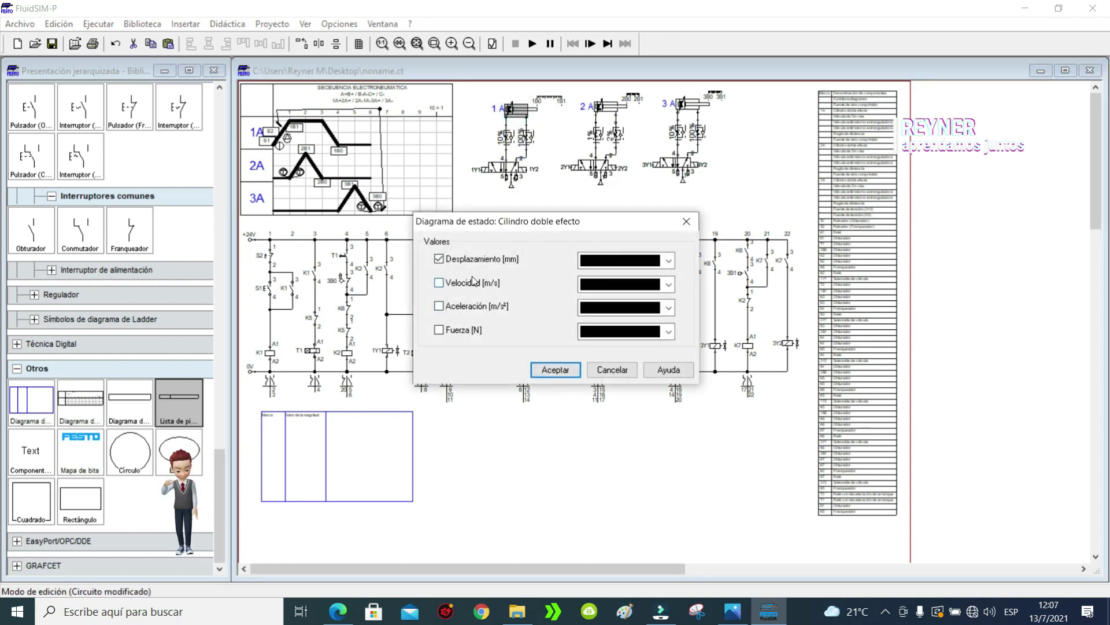
left_click(439, 331)
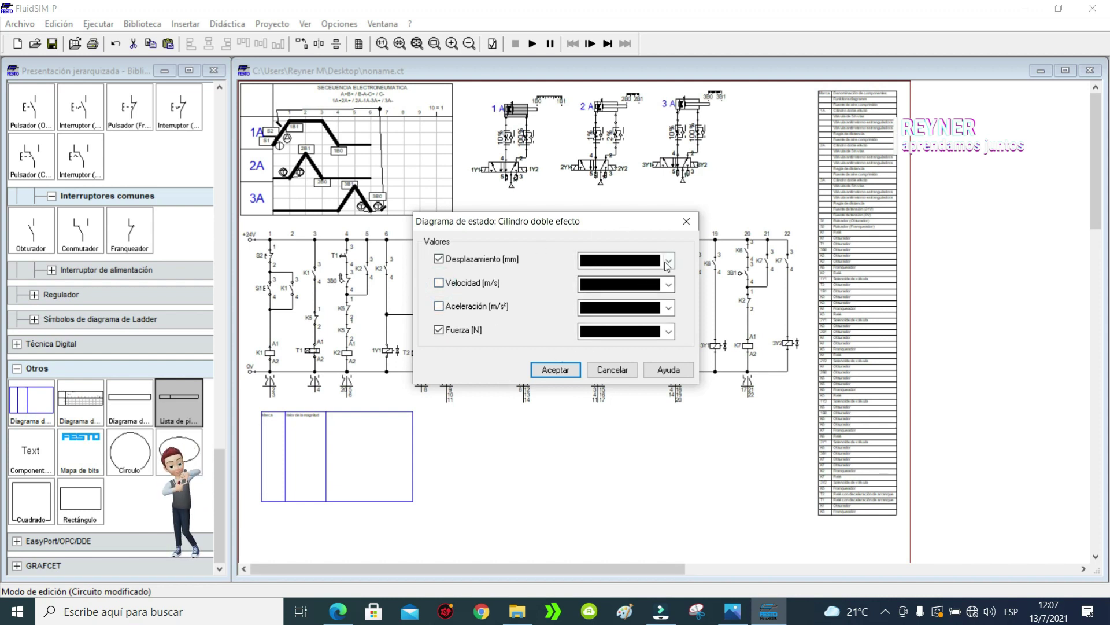
left_click(622, 261)
left_click(630, 333)
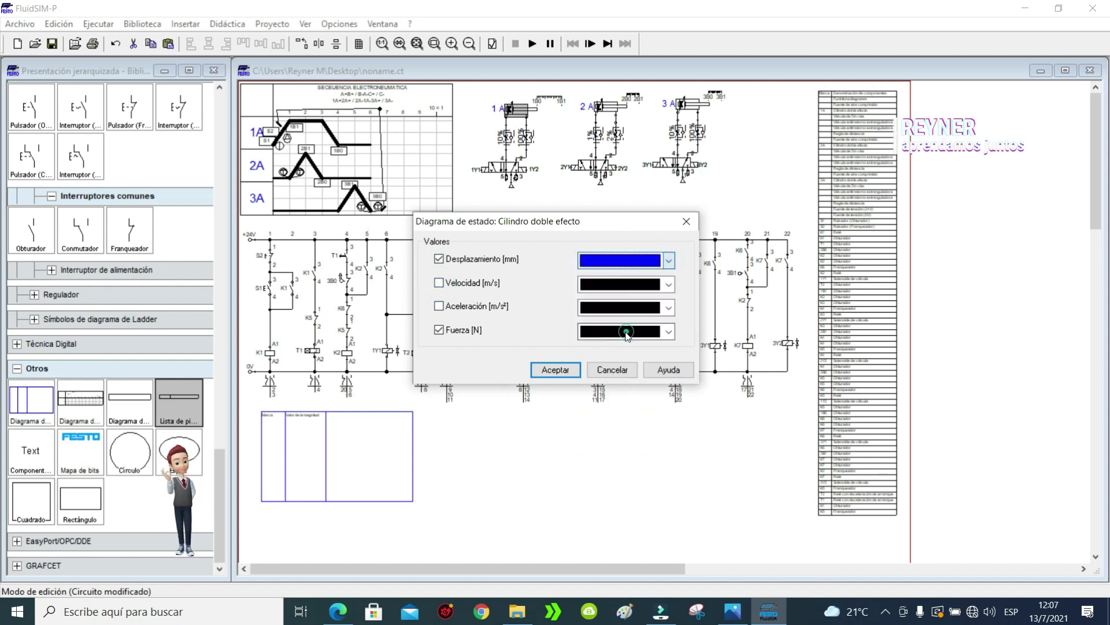
left_click(668, 331)
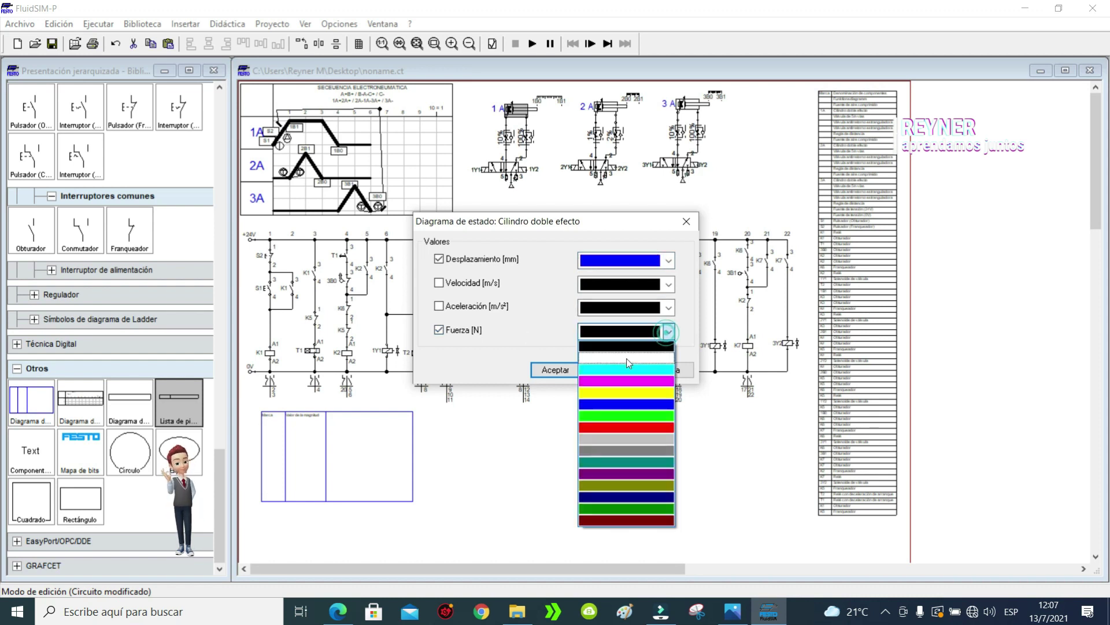
left_click(611, 422)
left_click(550, 370)
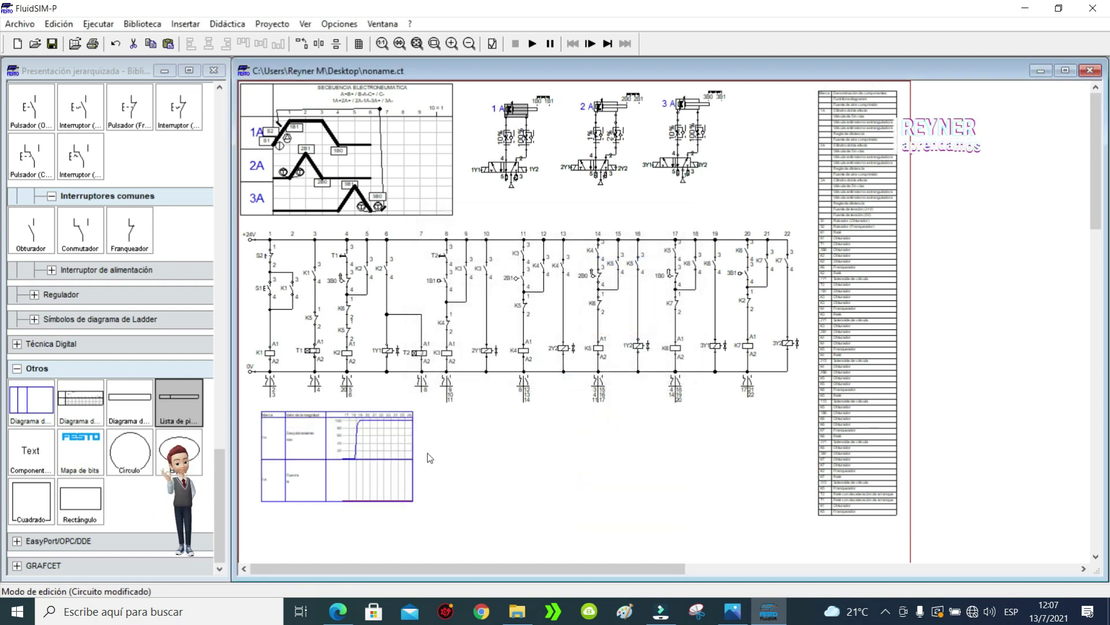
Step: Add cylinder 2A to the state diagram without displacement, plotting velocity in yellow and acceleration in red
left_click_drag(604, 108, 276, 453)
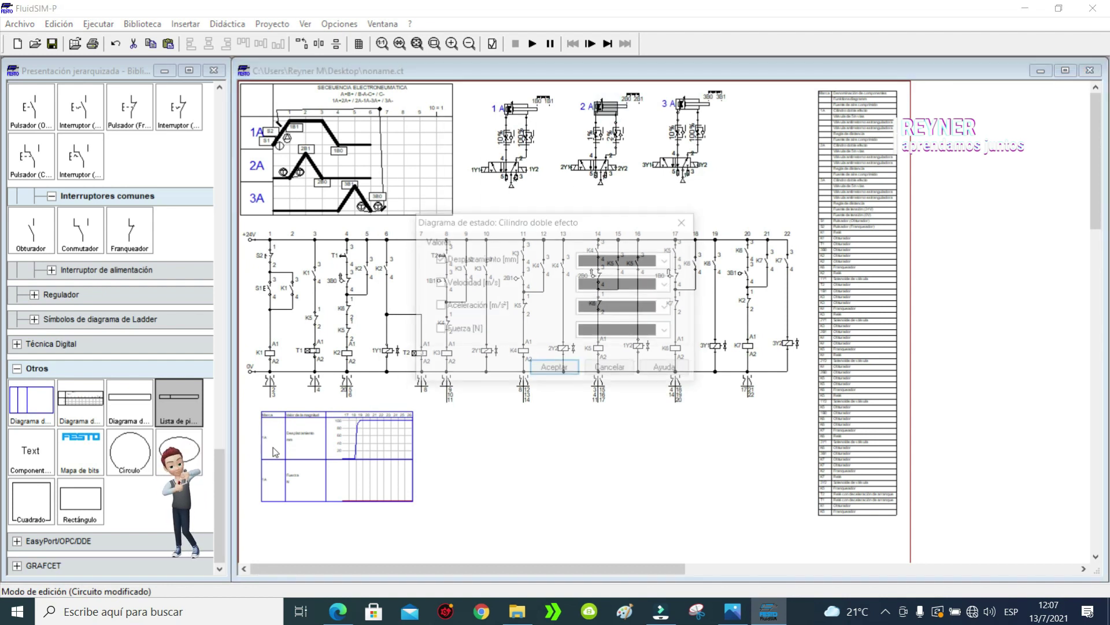
left_click(438, 307)
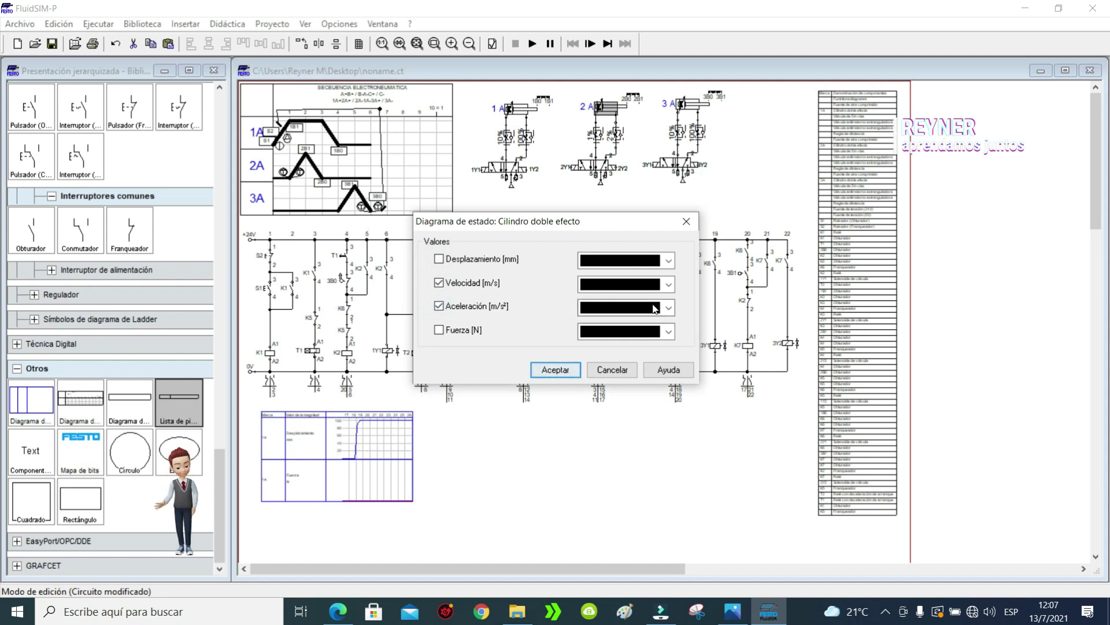
left_click(669, 284)
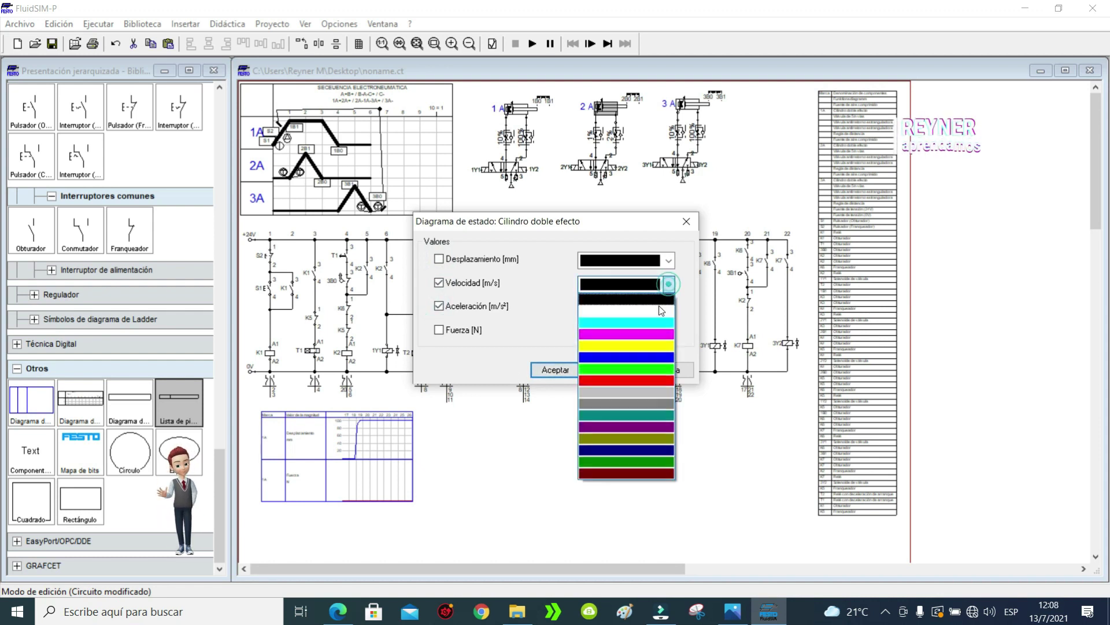
left_click(623, 345)
left_click(669, 311)
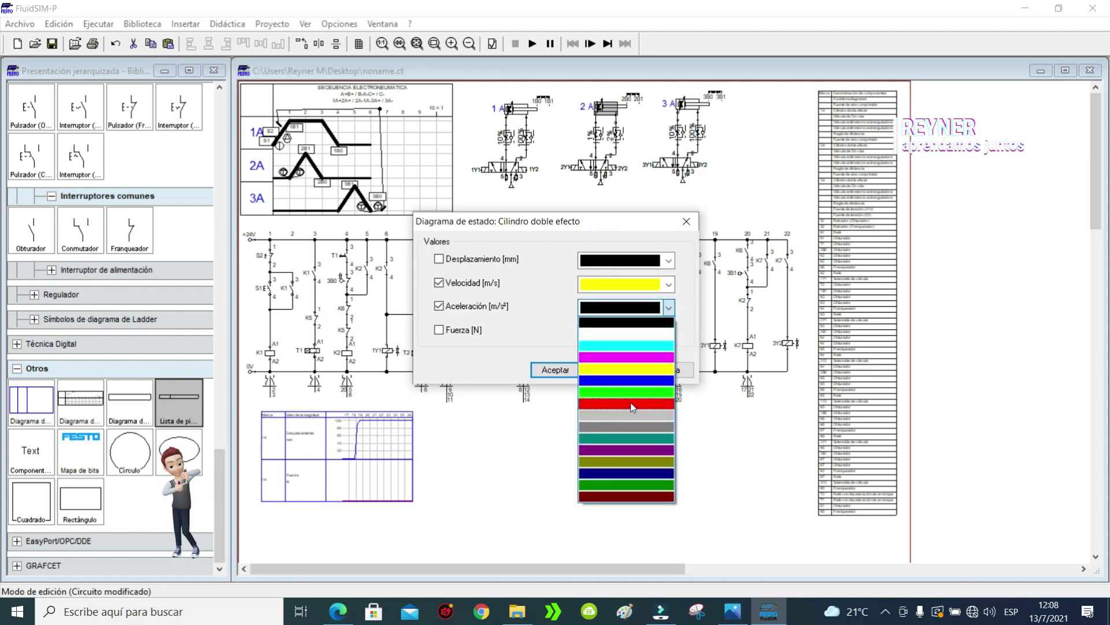
left_click(632, 404)
left_click(555, 369)
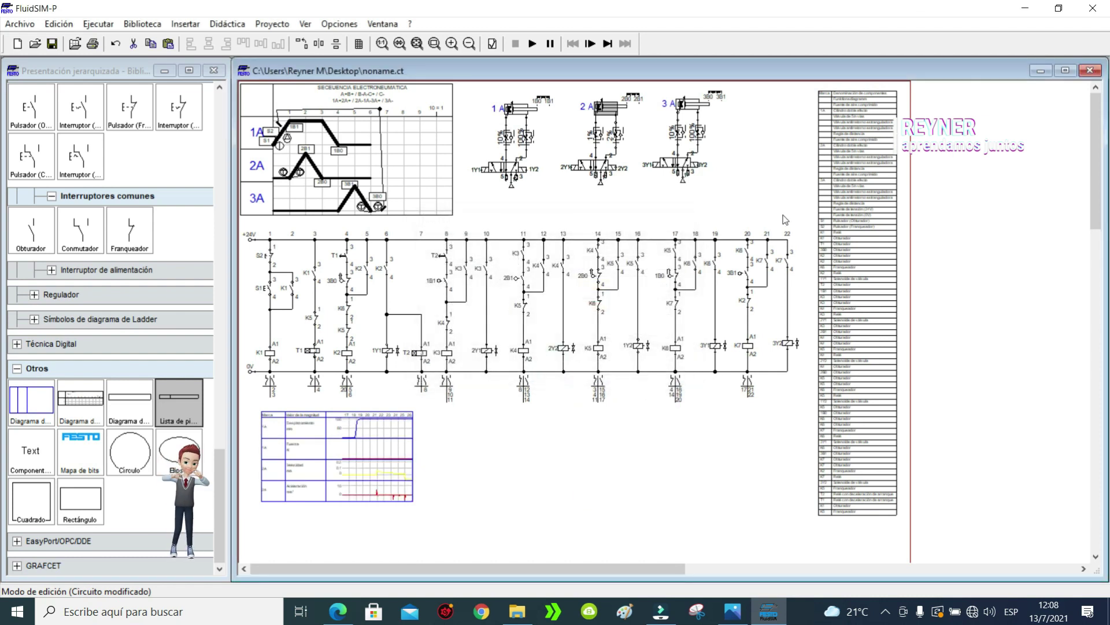
Step: Add cylinder 3A to the state diagram, plotting displacement in blue and velocity in red
left_click_drag(689, 106, 341, 440)
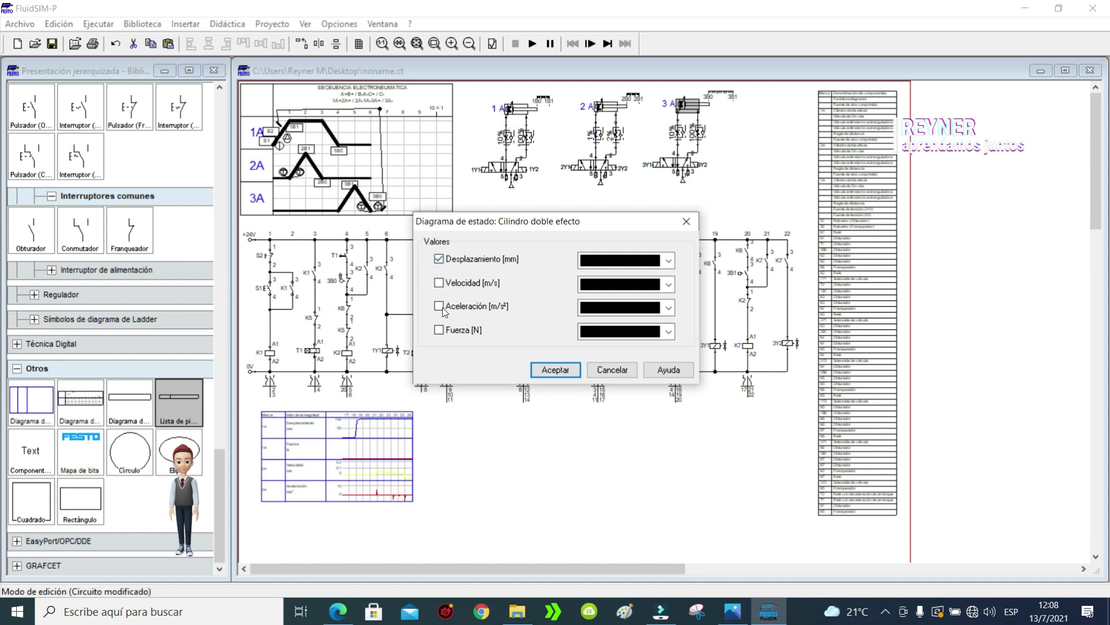
left_click(439, 283)
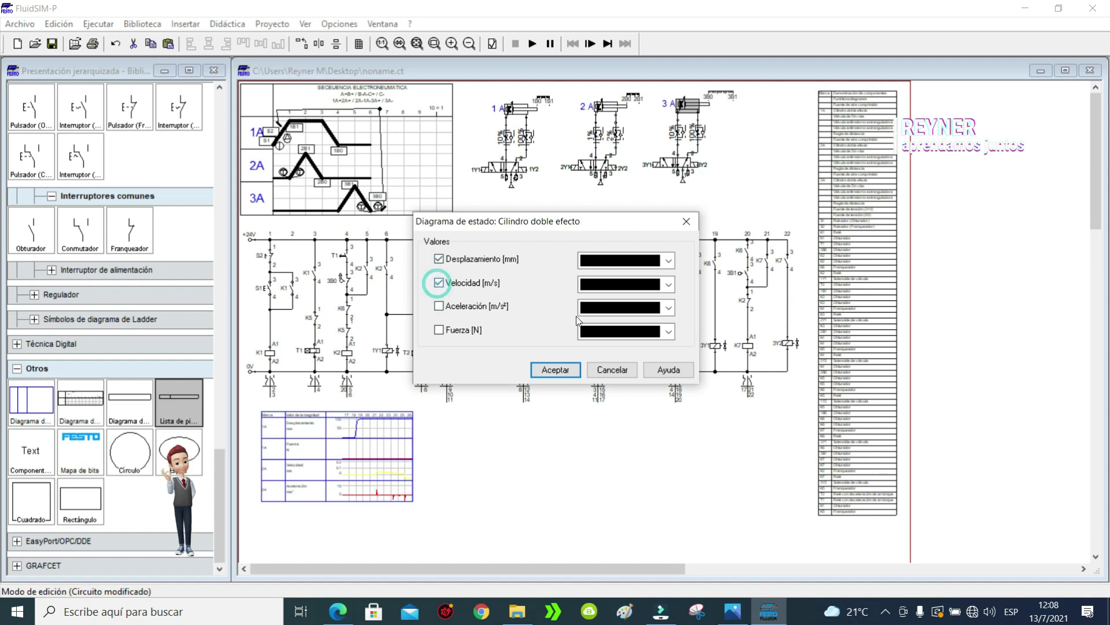
left_click(669, 261)
left_click(625, 333)
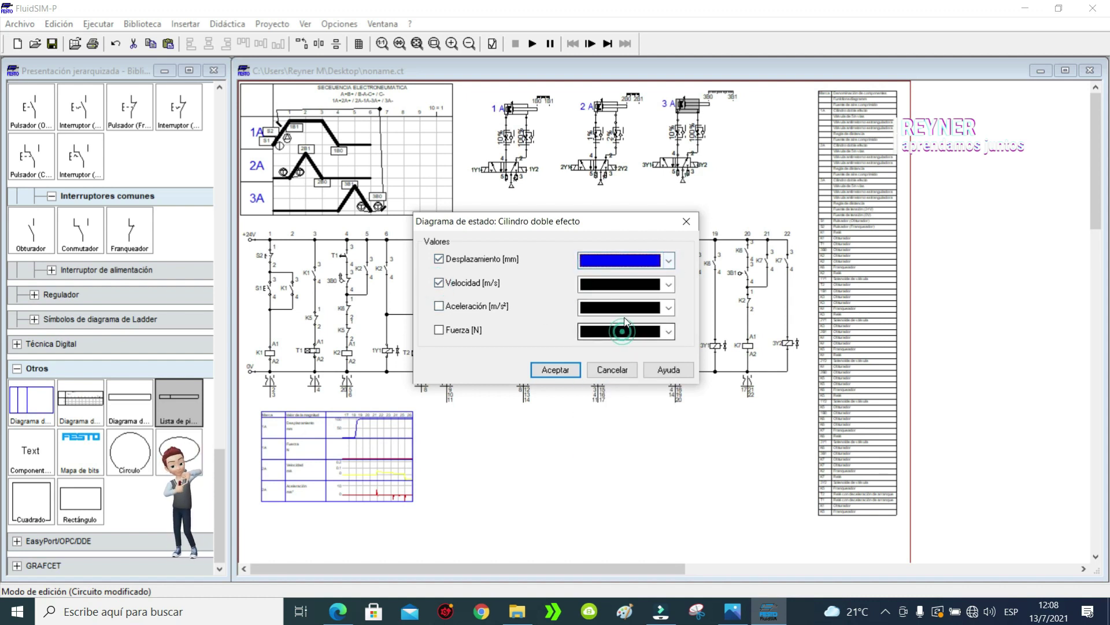
left_click(669, 284)
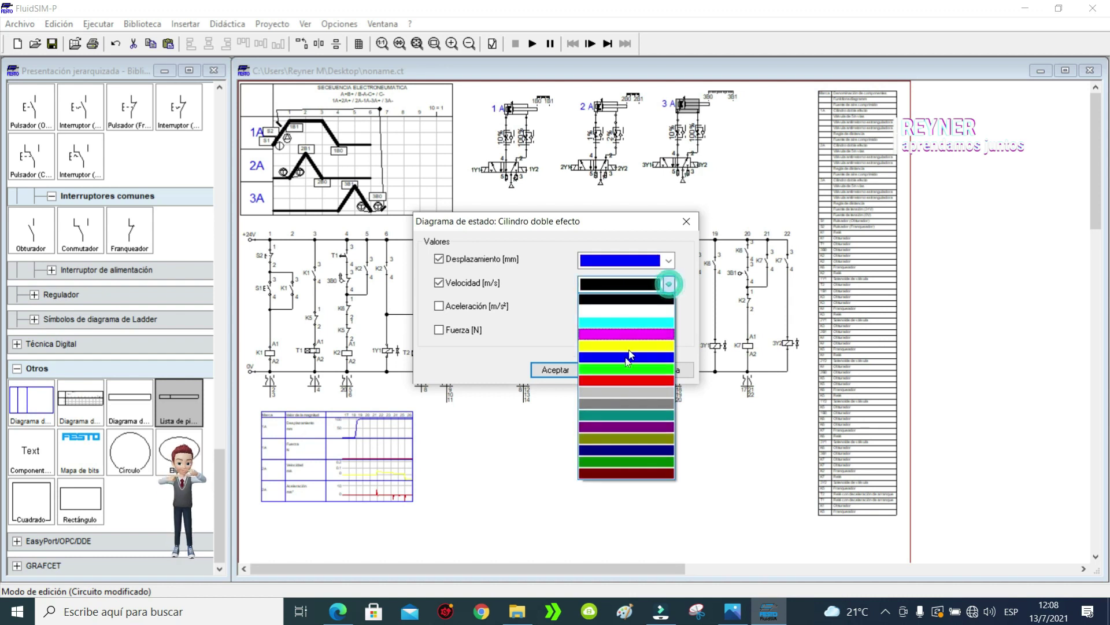
left_click(622, 379)
left_click(561, 369)
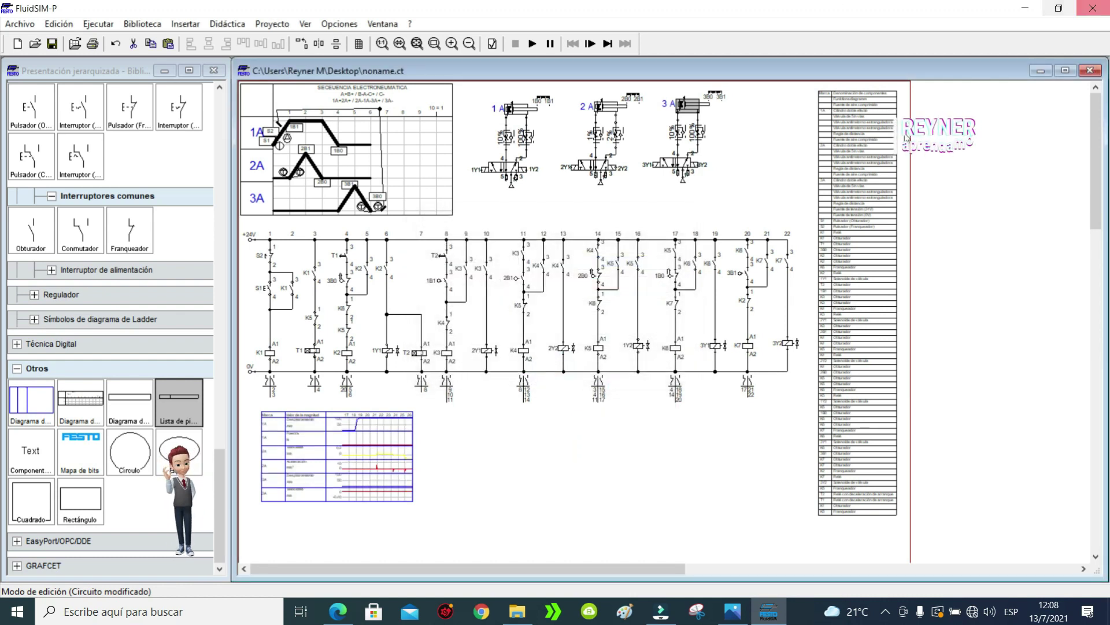
Step: Widen the state diagram to about the electrical circuit's width, and examine the parts list up close
left_click_drag(412, 444, 772, 444)
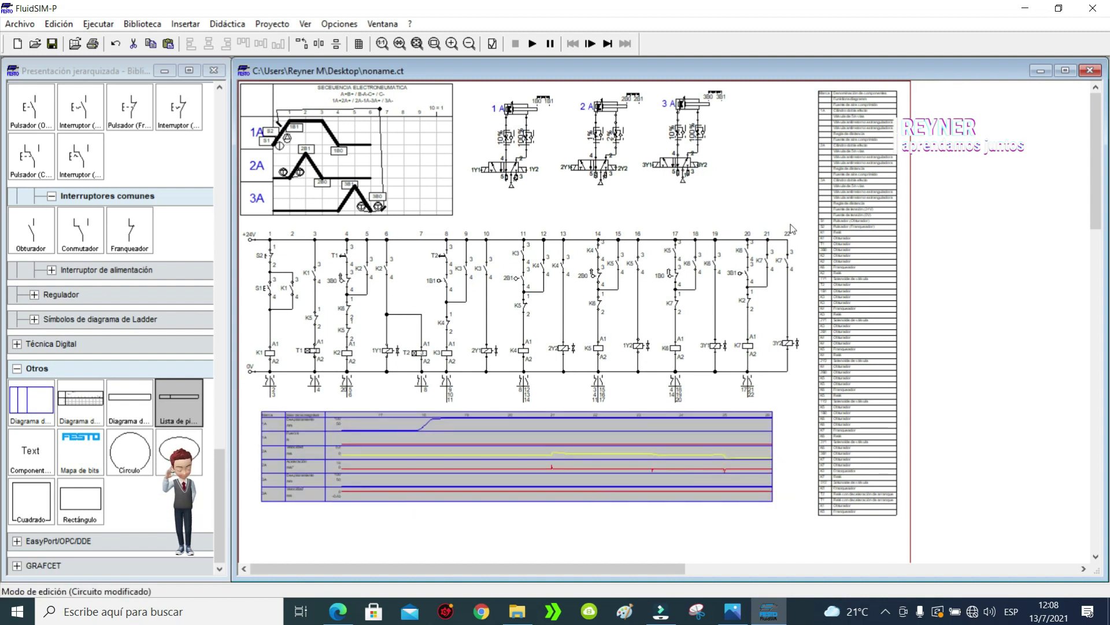
mouse_move(1094, 180)
left_mouse_down()
mouse_move(1102, 203)
mouse_move(1106, 171)
left_mouse_up()
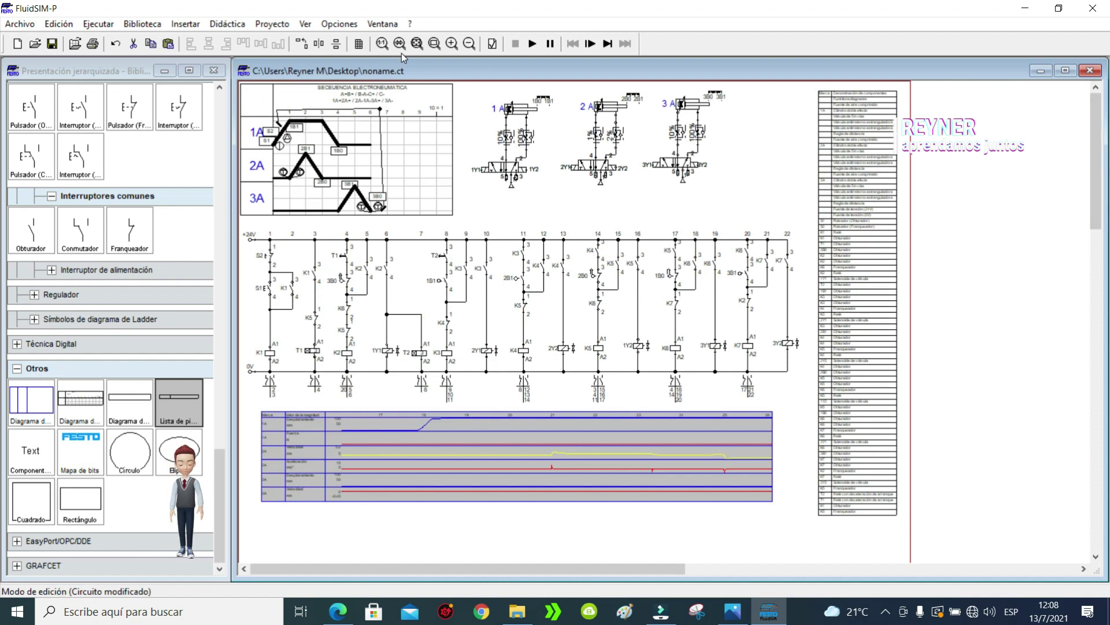
left_click(416, 43)
left_click_drag(787, 88, 897, 271)
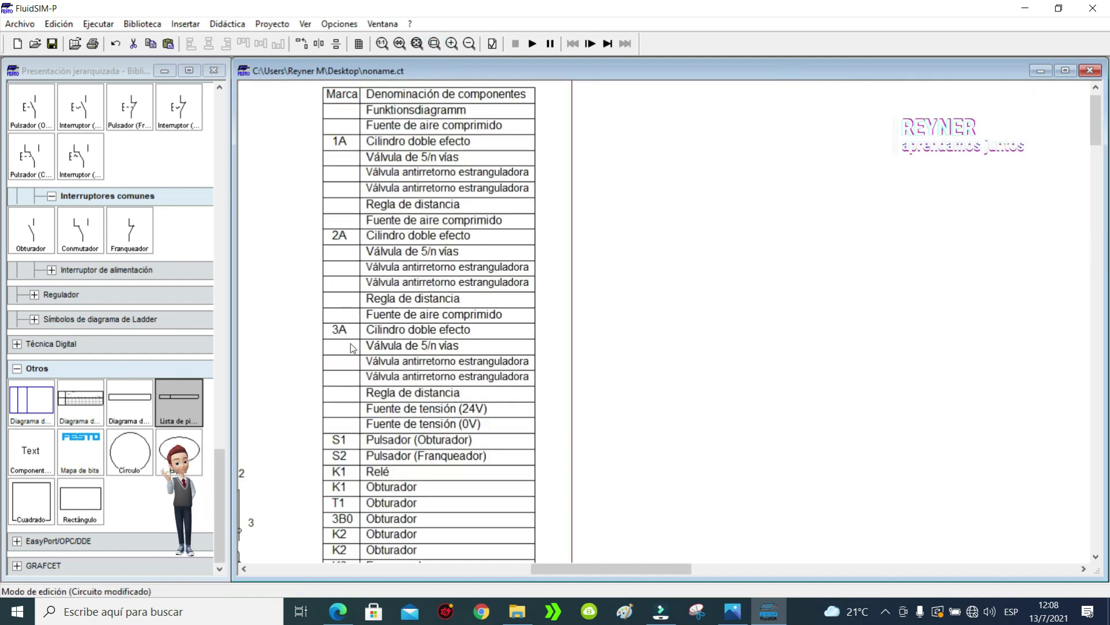
left_click(417, 44)
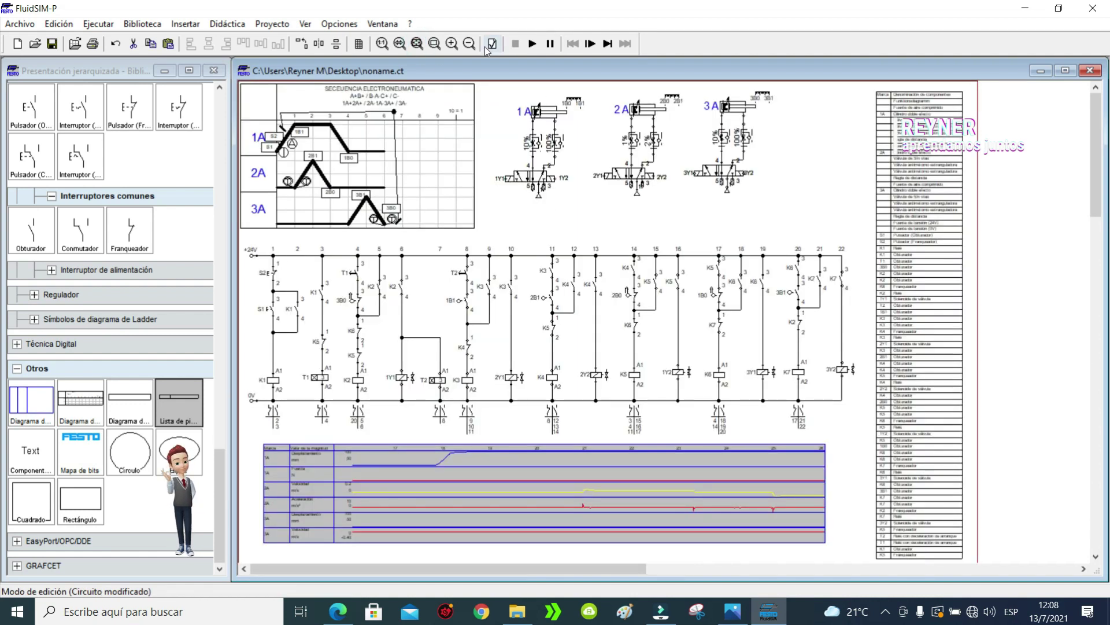
Step: Add a text component reading 1EV1 and position it above the 1Y1 side of cylinder 1A's directional valve
left_click(434, 44)
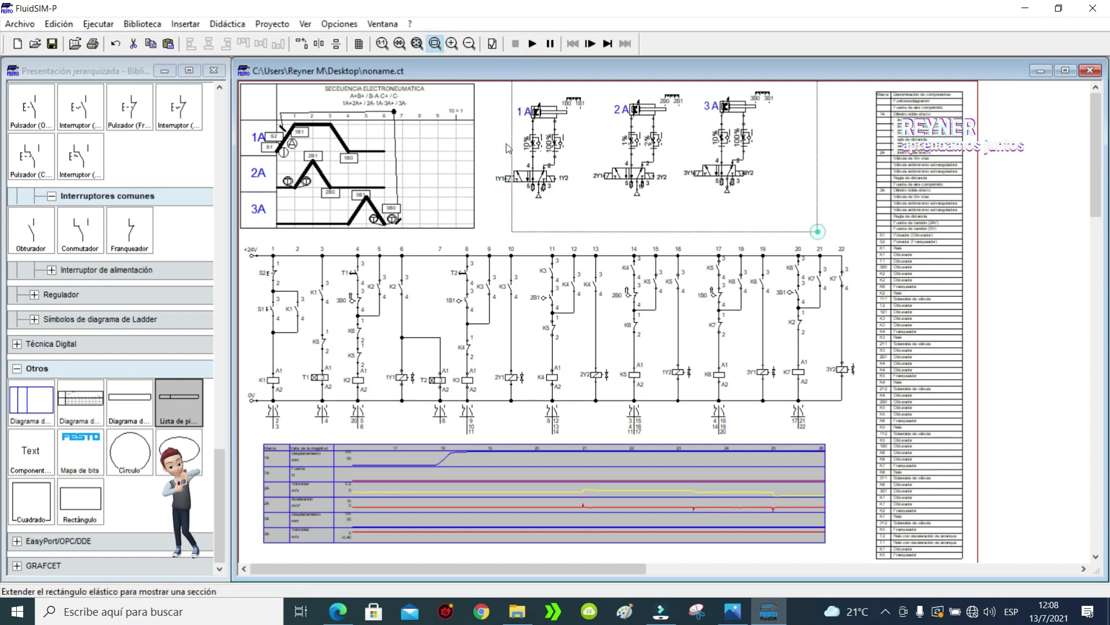
left_click_drag(507, 148, 472, 149)
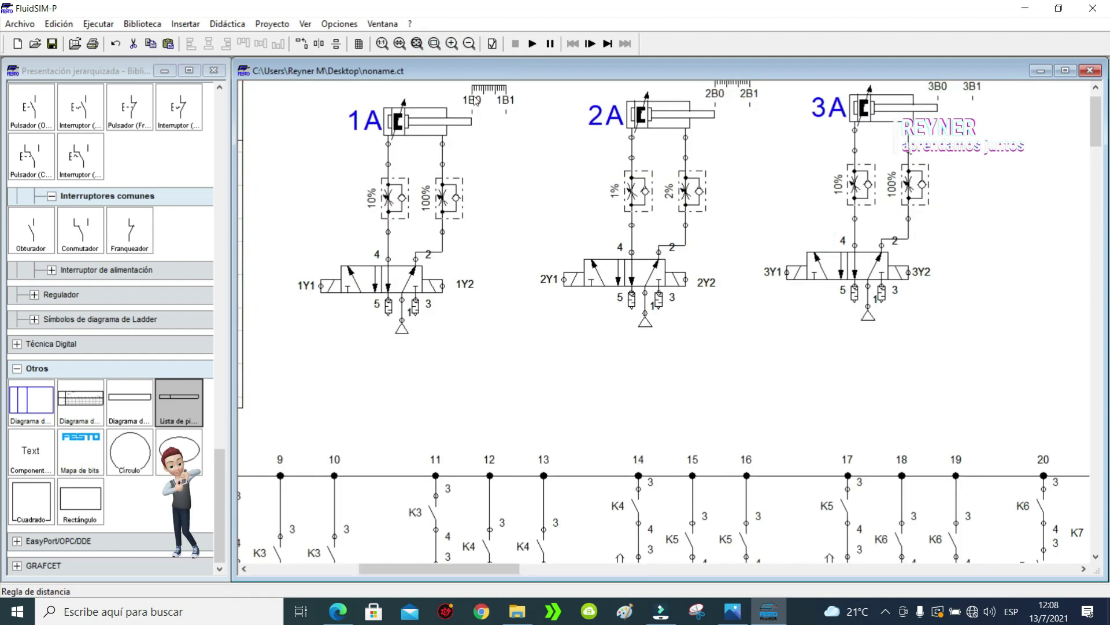
left_click(206, 250)
scroll(206, 347, "up", 10)
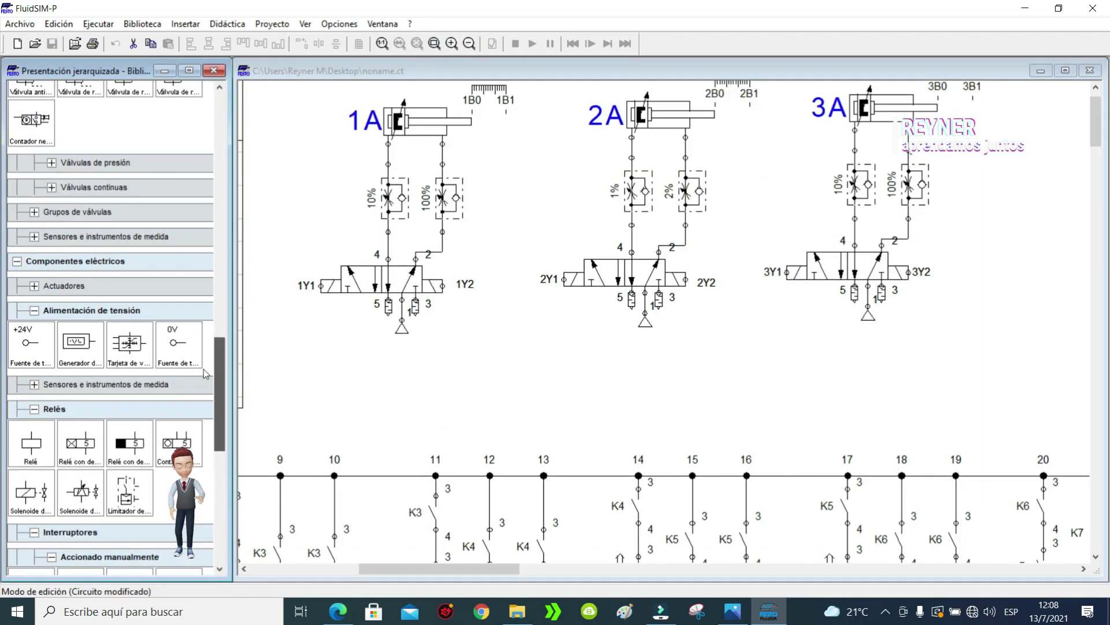
scroll(206, 373, "down", 10)
left_click_drag(22, 463, 334, 360)
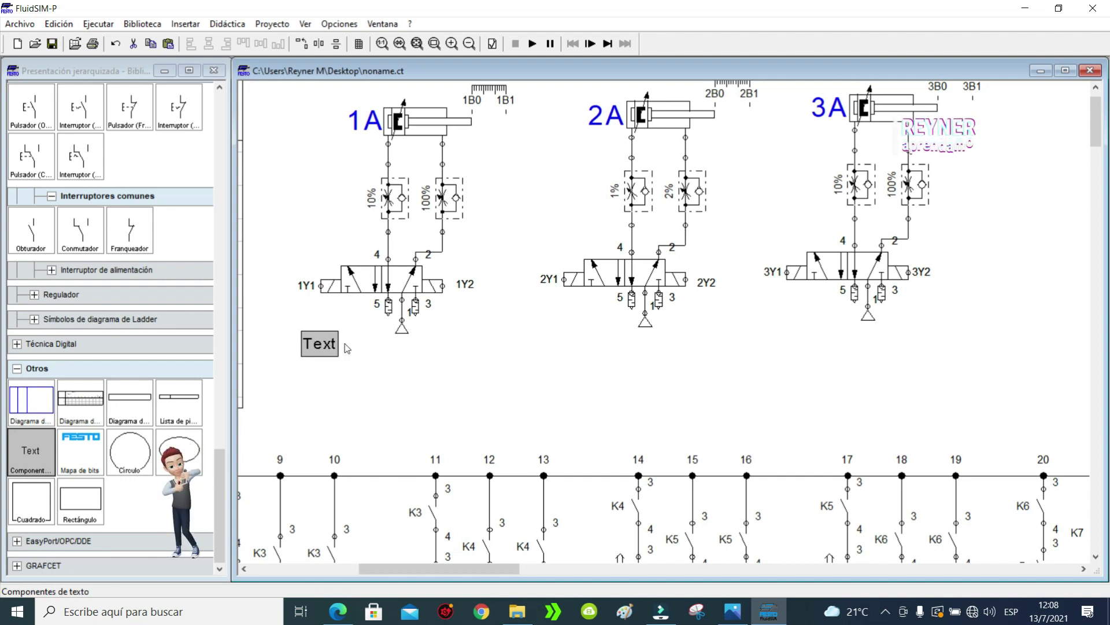
double_click(321, 345)
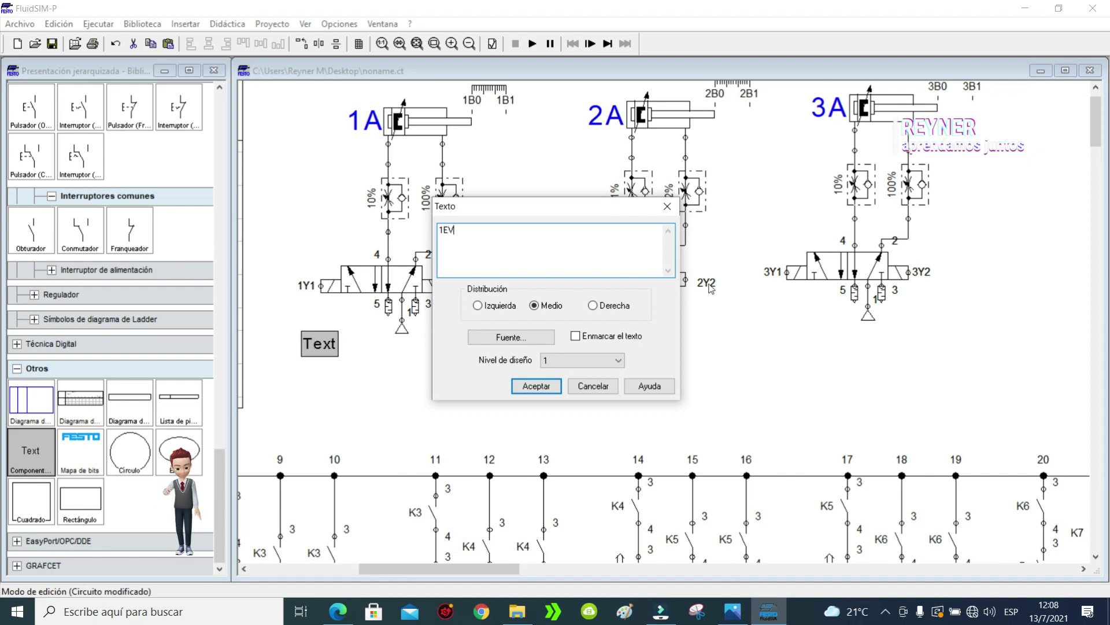
left_click(541, 392)
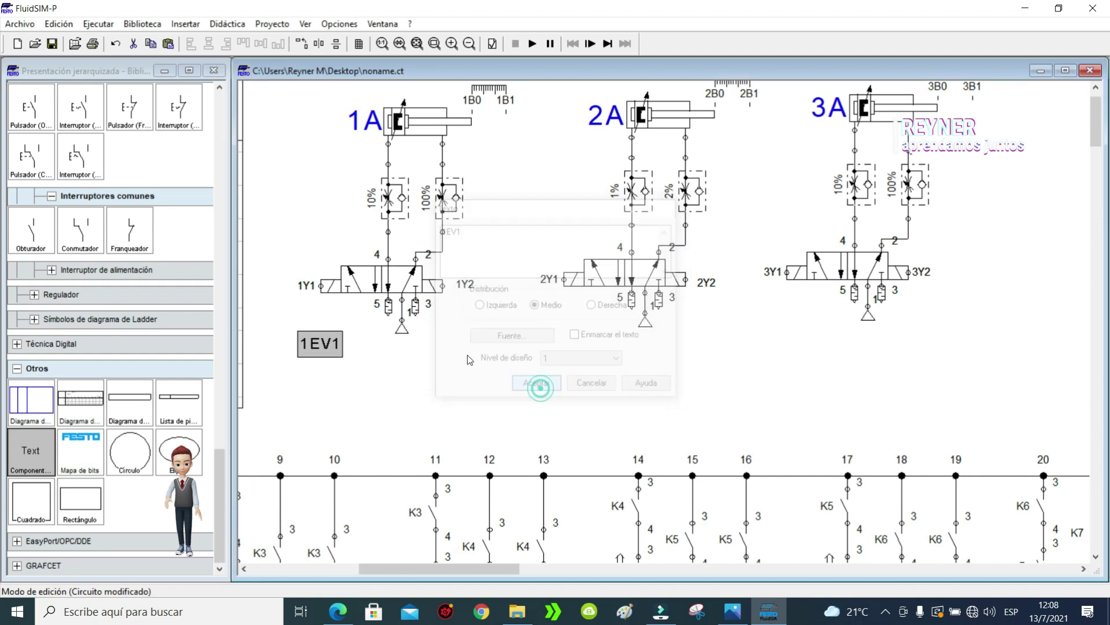
left_click_drag(319, 343, 320, 253)
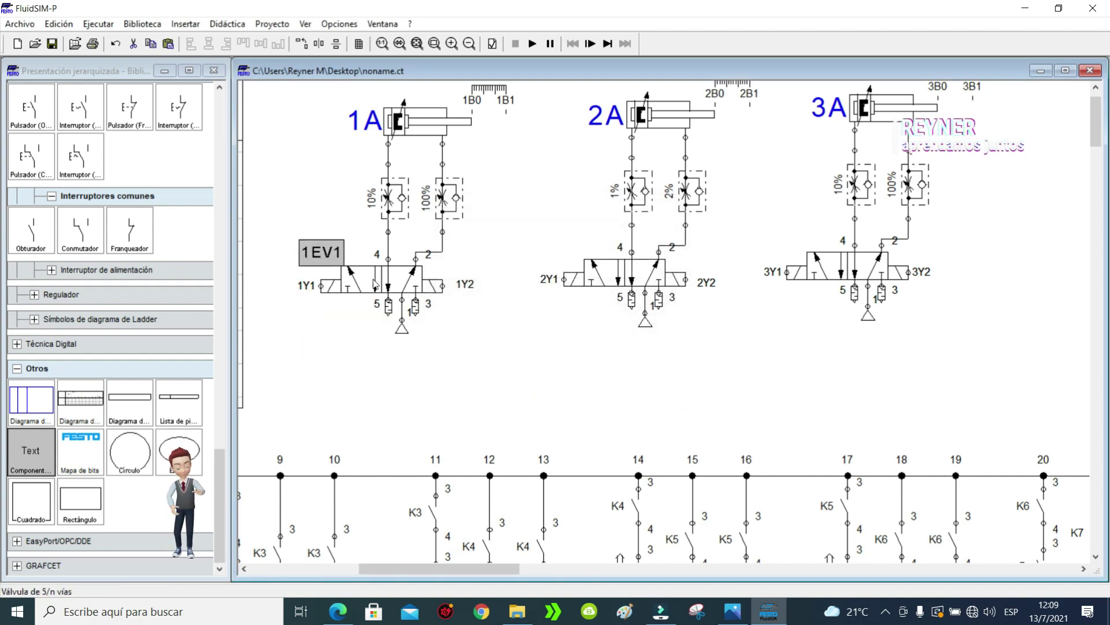
Step: Duplicate the 1EV1 label beside cylinder 1A's 10% throttle valve and change its text to 1EV2
key("ctrl+c")
key("ctrl+v")
left_click_drag(698, 361, 353, 200)
double_click(351, 204)
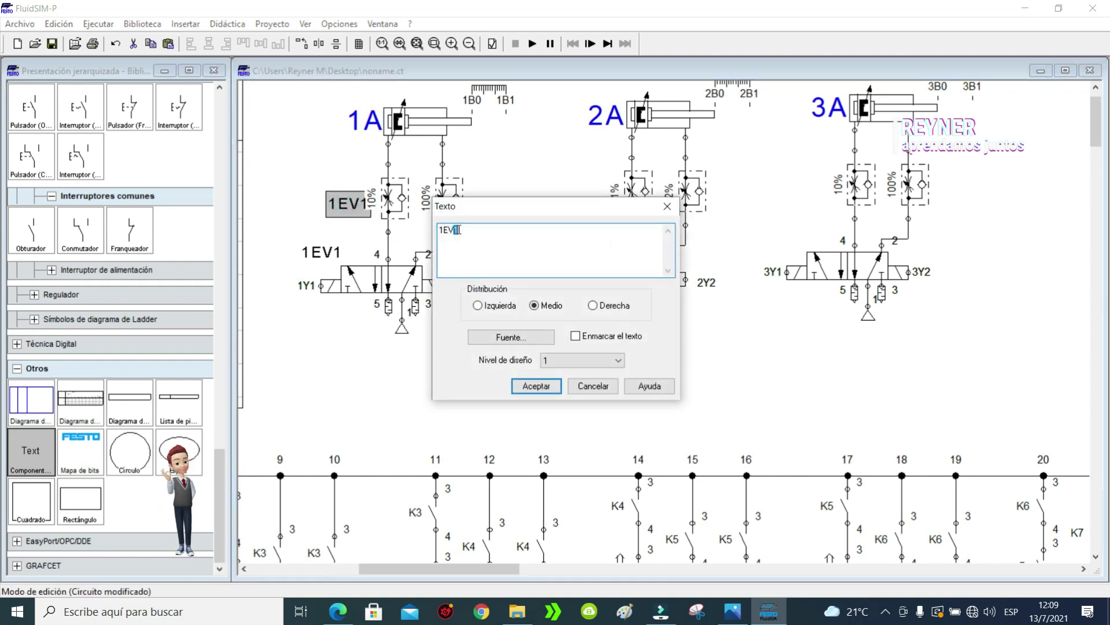
type("2")
left_click(536, 385)
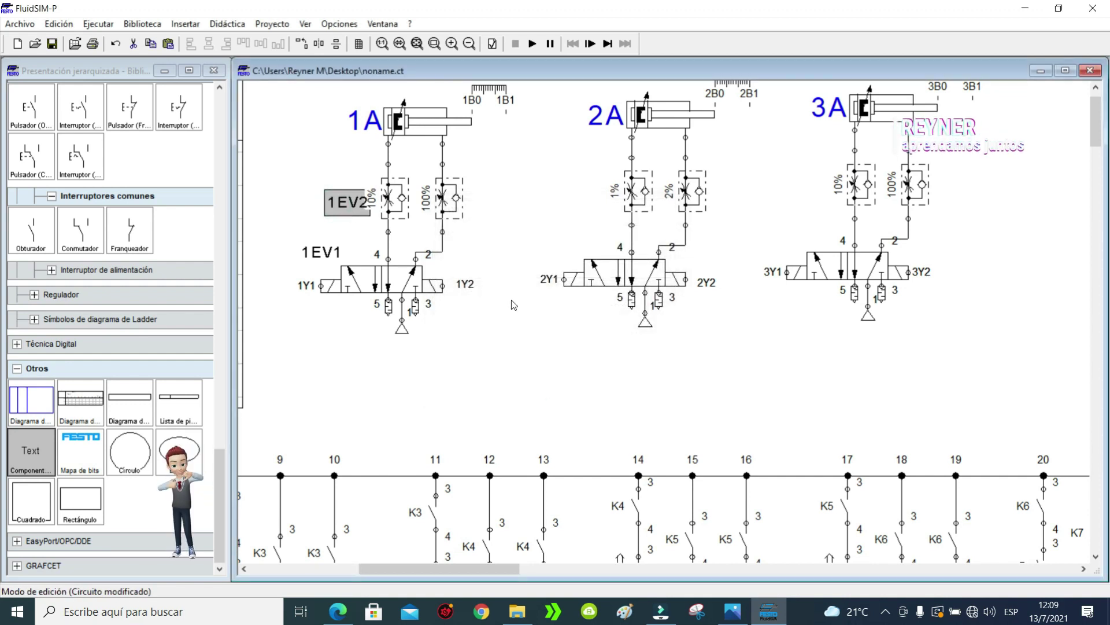
Step: Paste another label beside cylinder 1A's 100% throttle valve and change its text to 1EV3
key("ctrl+v")
left_click_drag(711, 373, 491, 201)
double_click(491, 198)
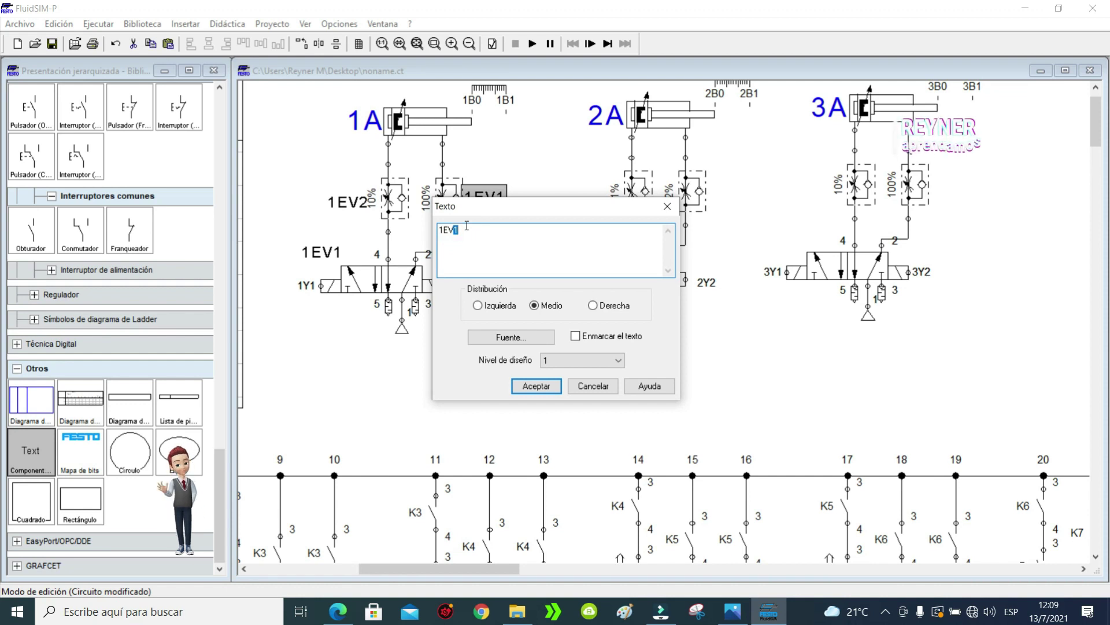
left_click(522, 389)
left_click(558, 373)
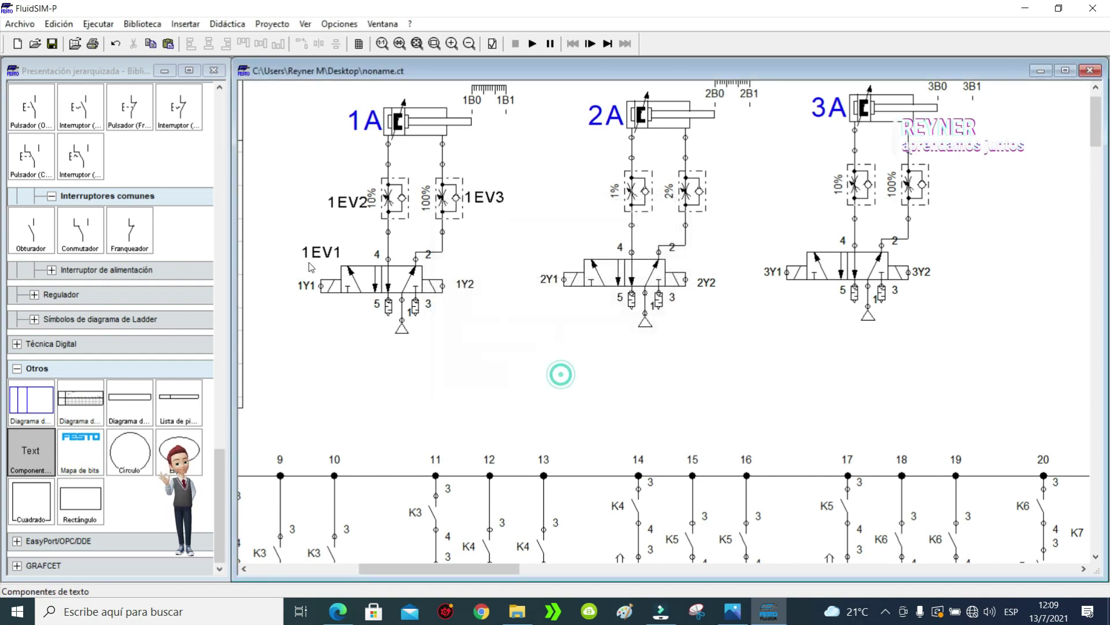
Step: Duplicate the 1EV1 label above the 2Y1 side of cylinder 2A's directional valve and change its text to 2EV1
left_click(315, 257)
left_click_drag(321, 253, 566, 251)
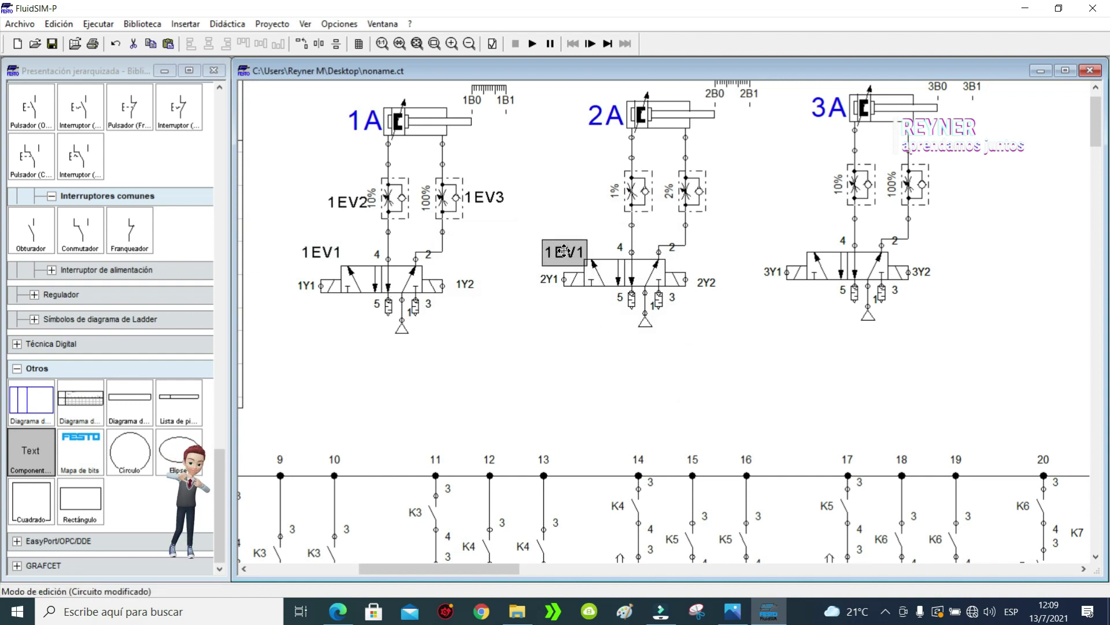
double_click(566, 250)
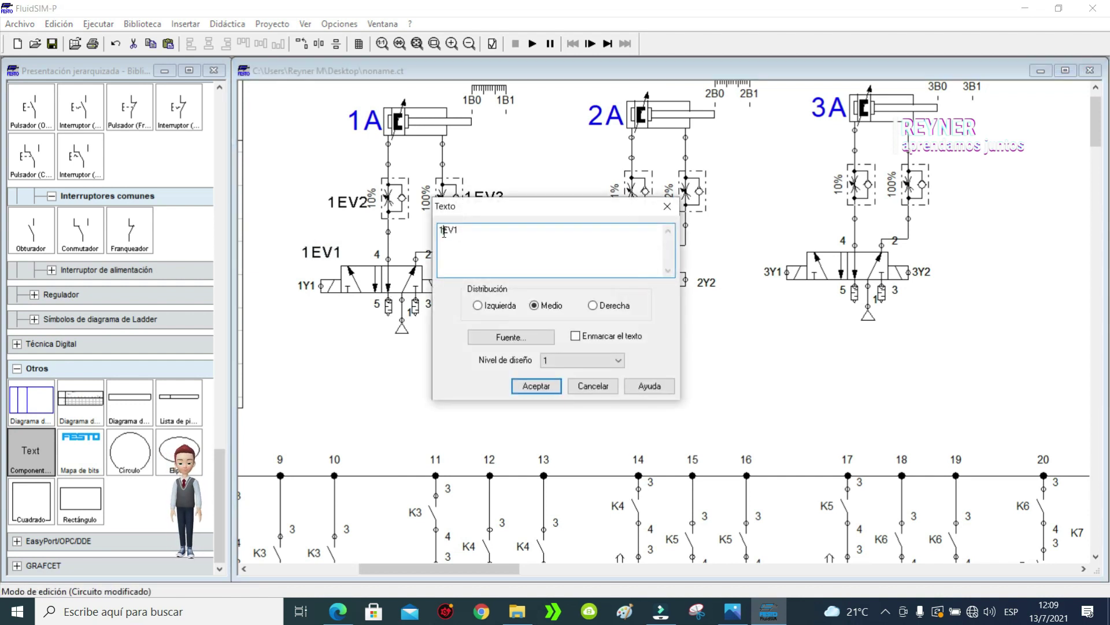
type("2")
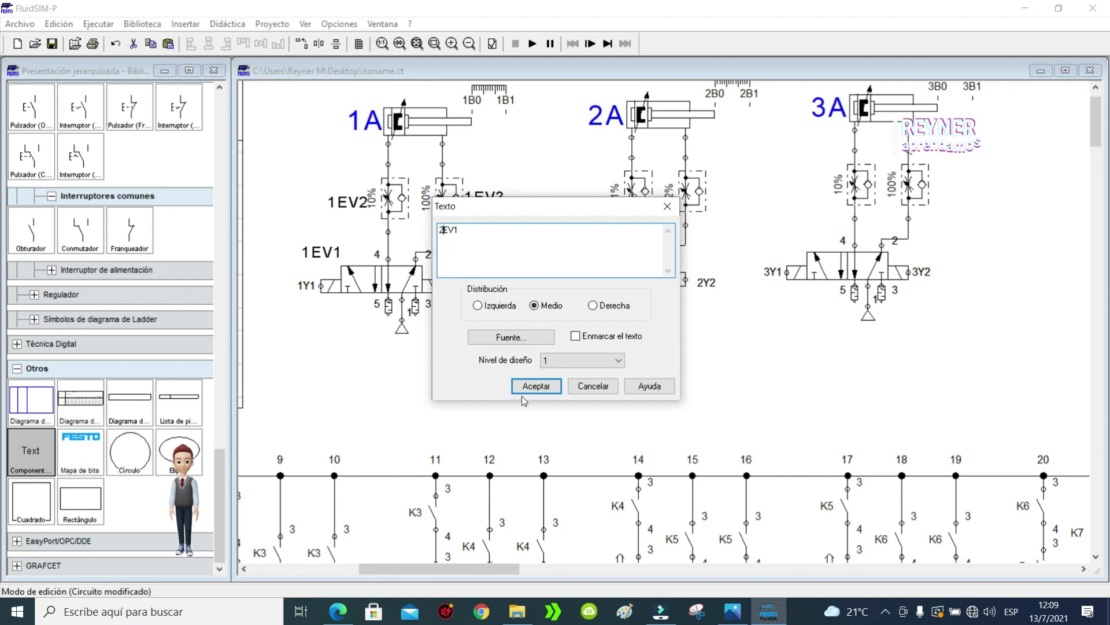
left_click(535, 385)
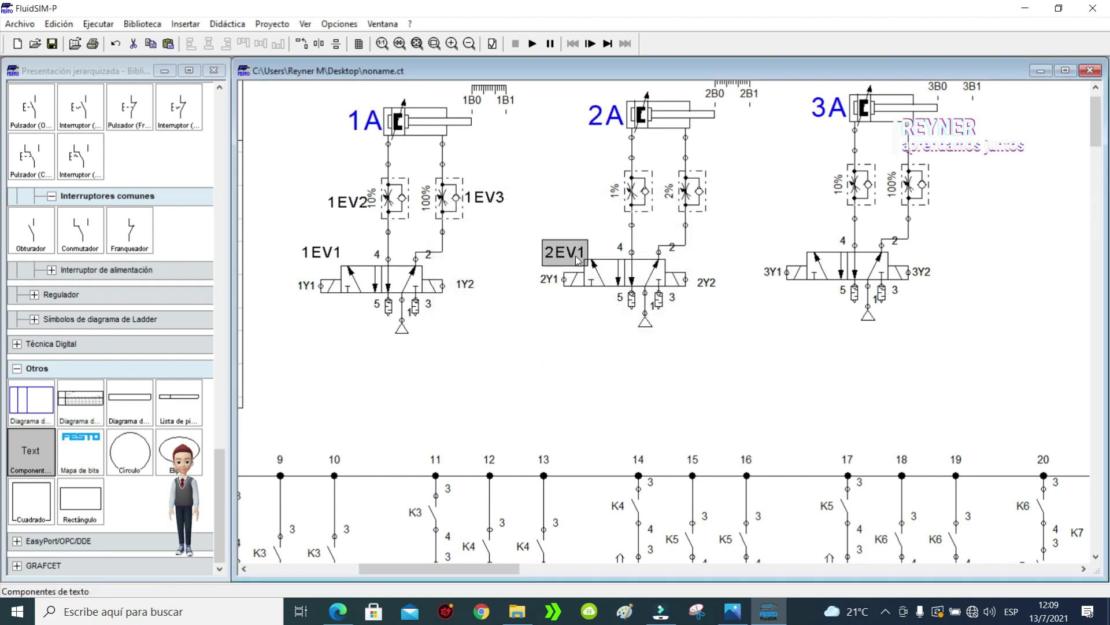
Step: Duplicate the 2EV1 label beside cylinder 2A's 1% throttle valve and change its text to 2EV2
left_click_drag(577, 259, 597, 194)
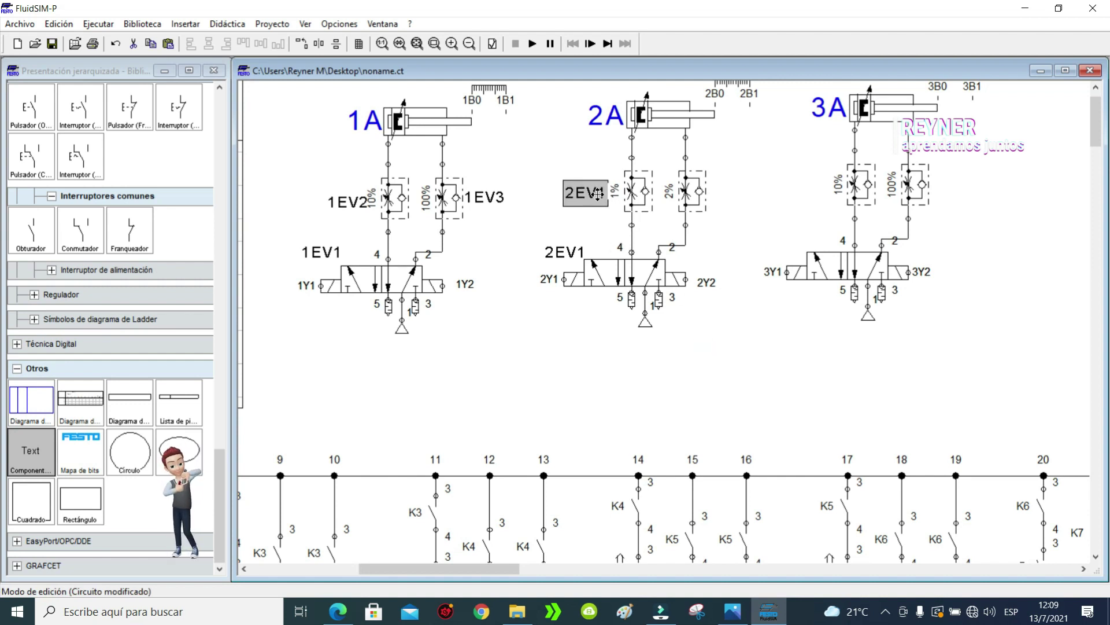
double_click(597, 194)
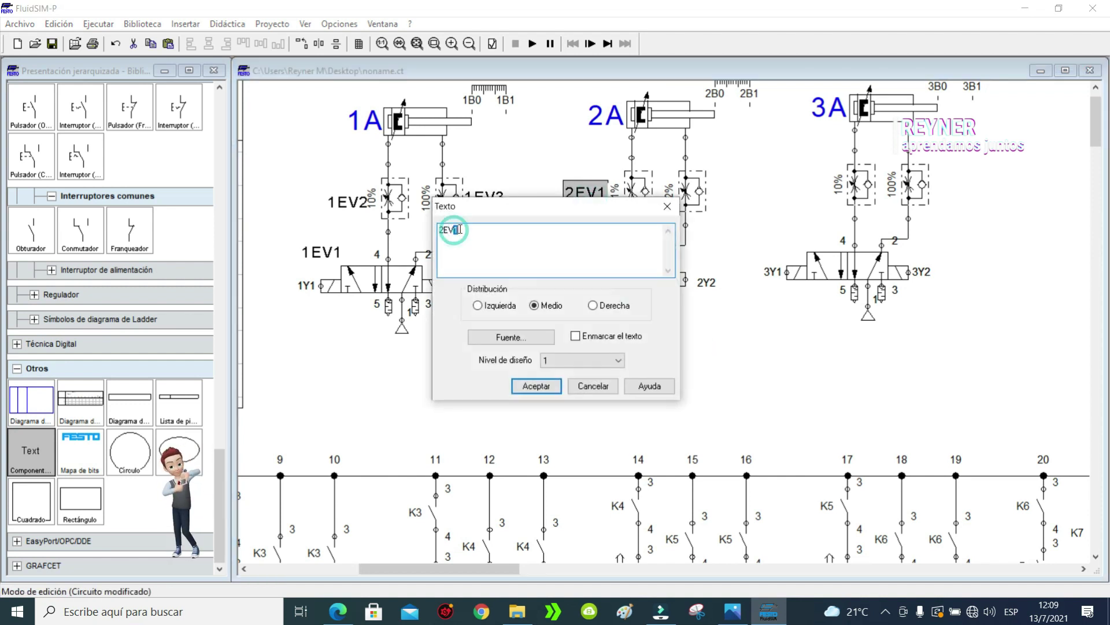
type("2")
left_click(529, 384)
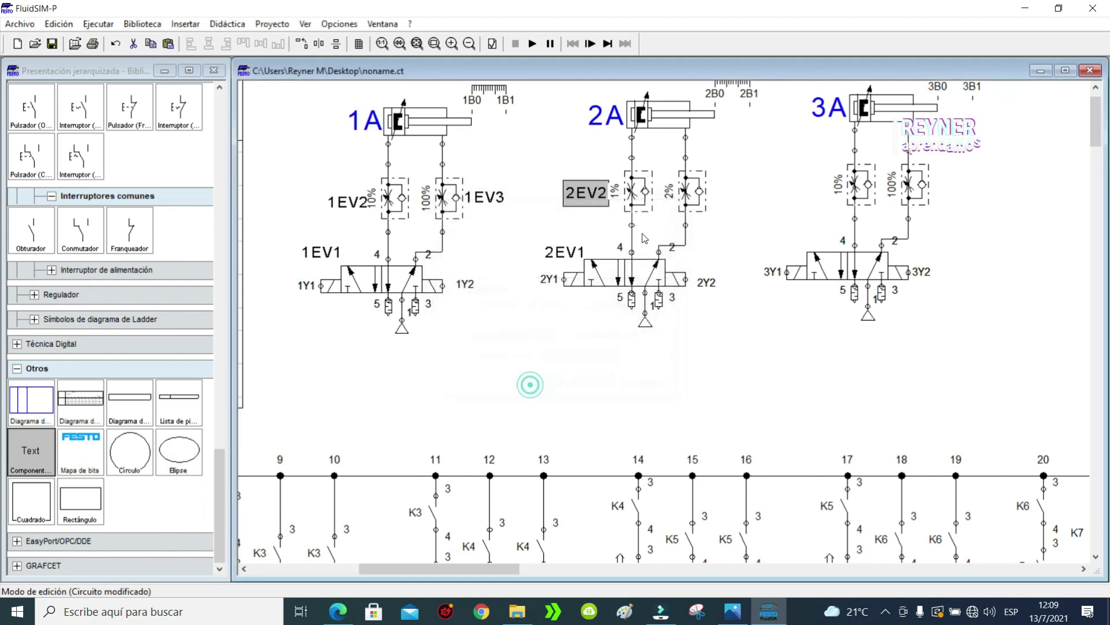
Step: Paste another label beside cylinder 2A's 2% throttle valve and change its text to 2EV3
key("ctrl+v")
left_click_drag(706, 373, 731, 202)
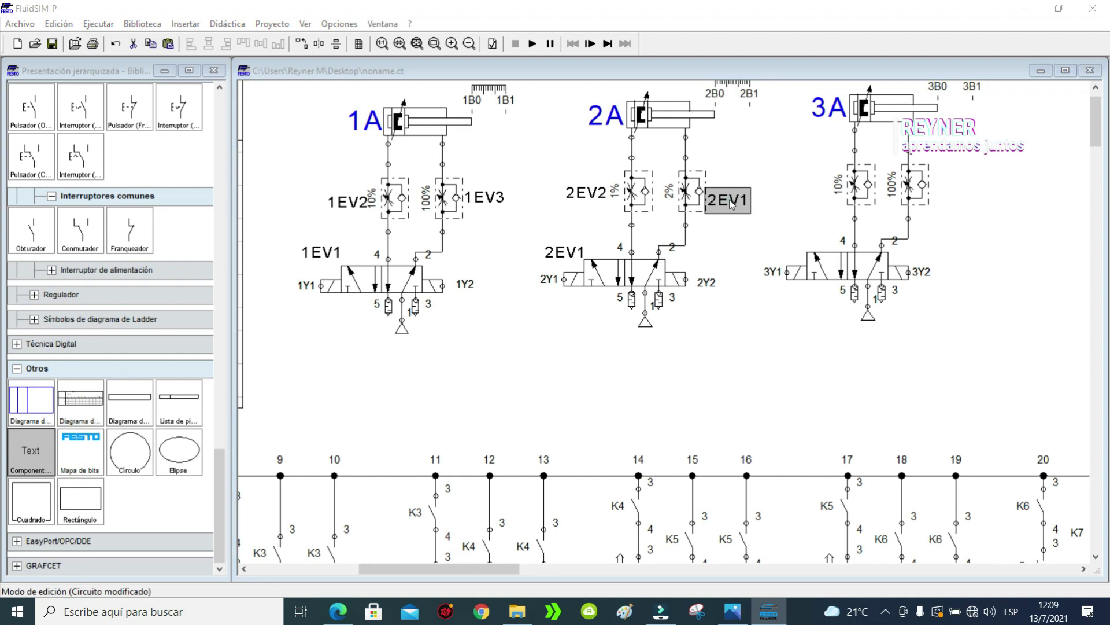
double_click(730, 203)
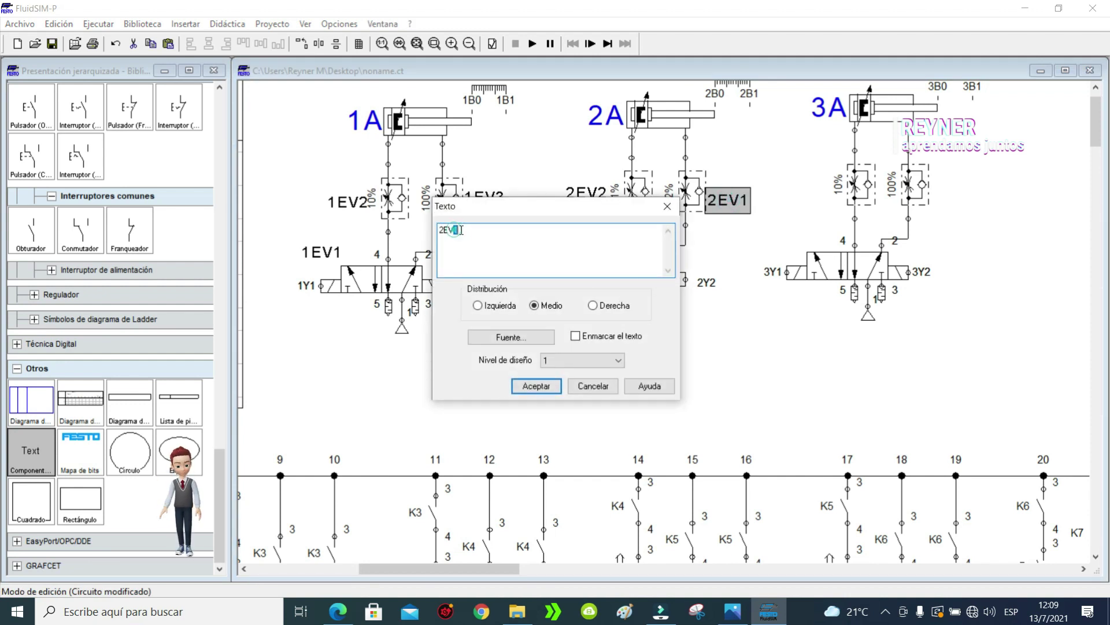
type("2EV3")
left_click(536, 385)
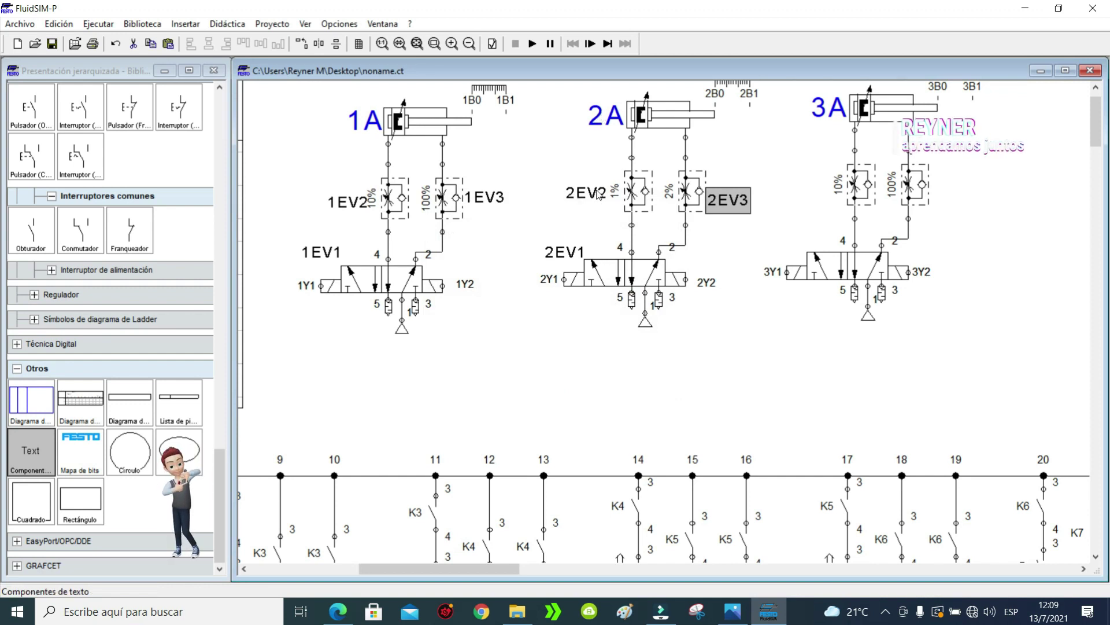
left_click(625, 272)
left_click(638, 185)
left_click(704, 194)
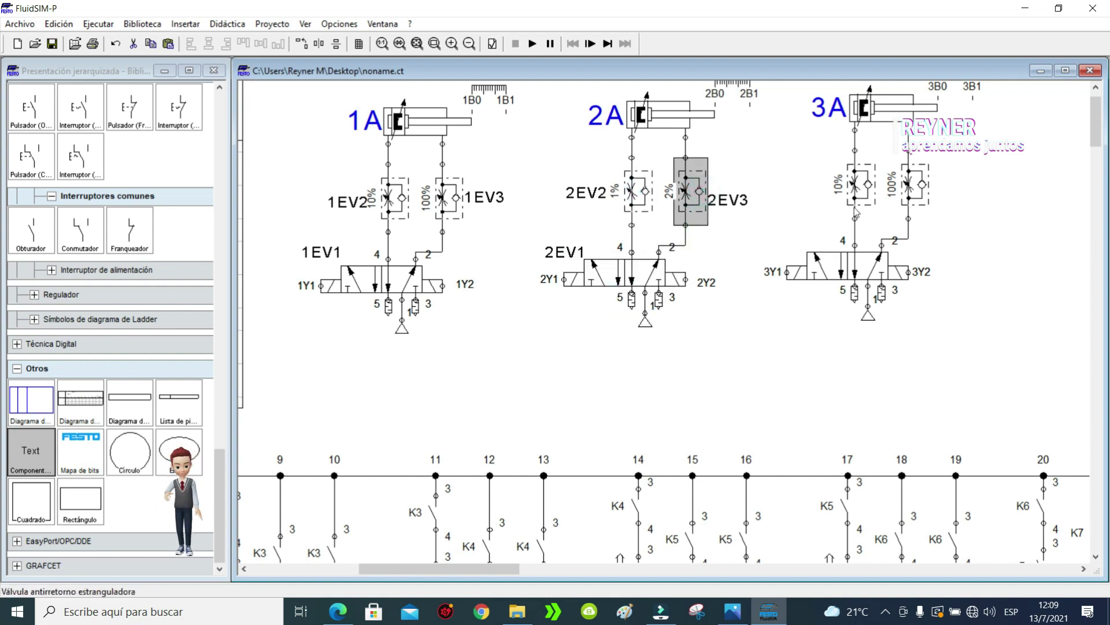
Step: Duplicate the 2EV1 label above the 3Y1 side of cylinder 3A's directional valve and change its text to 3EV1
left_click(569, 253)
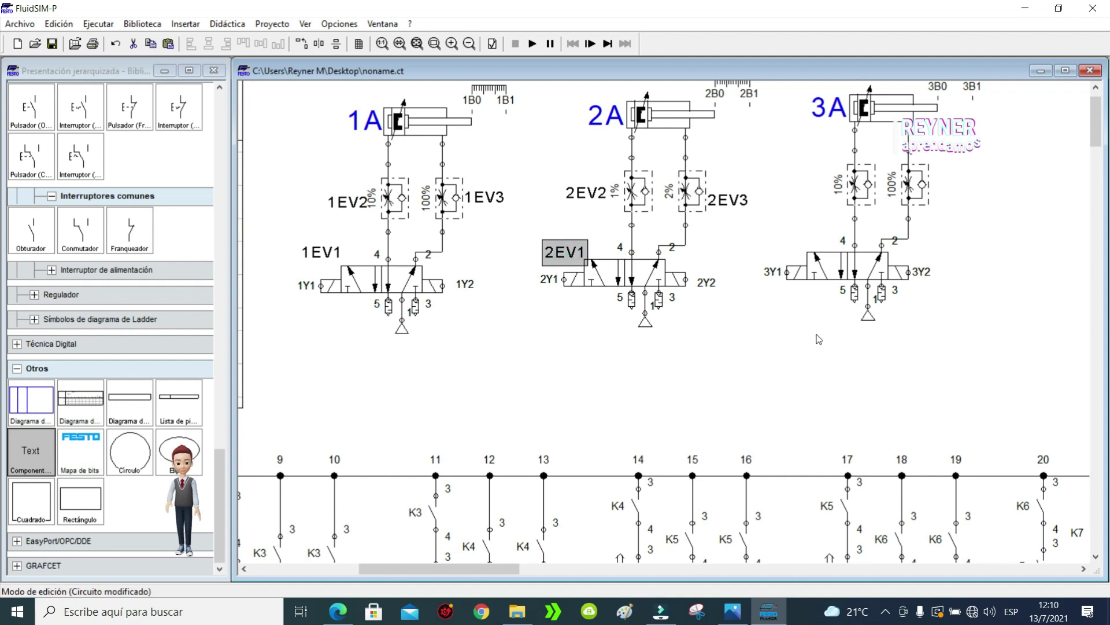
key("ctrl+v")
left_click_drag(704, 353, 798, 241)
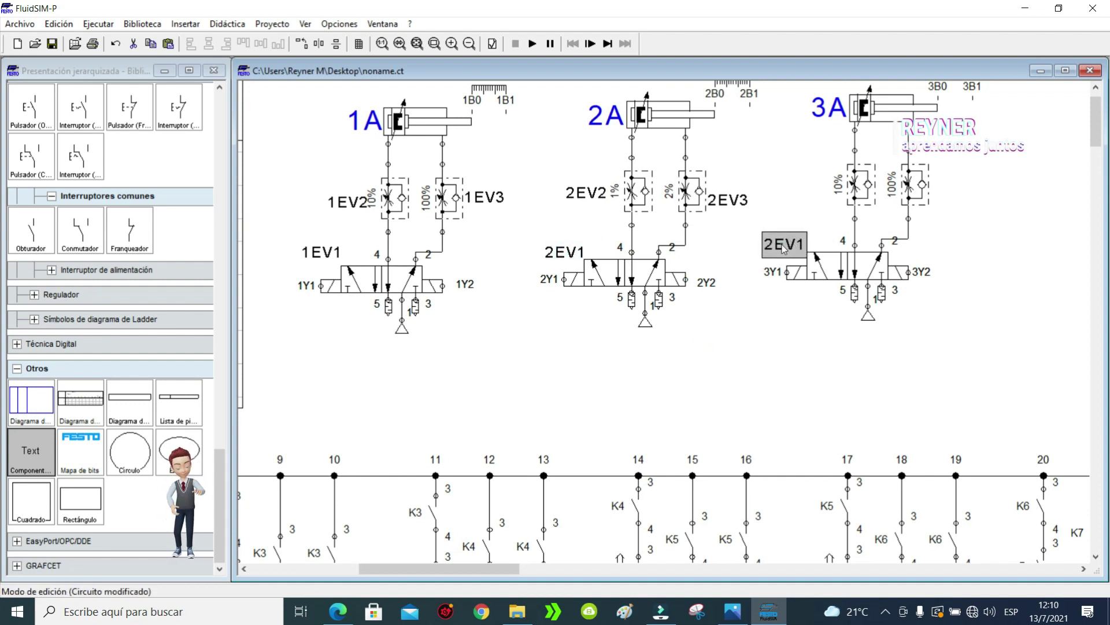
double_click(791, 245)
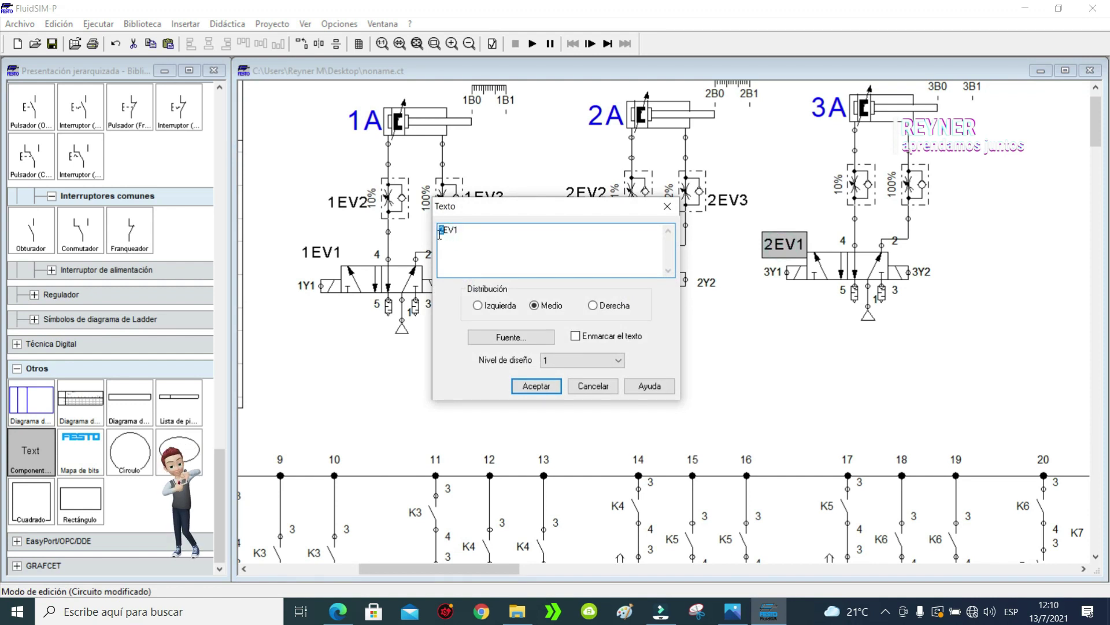
left_click(530, 386)
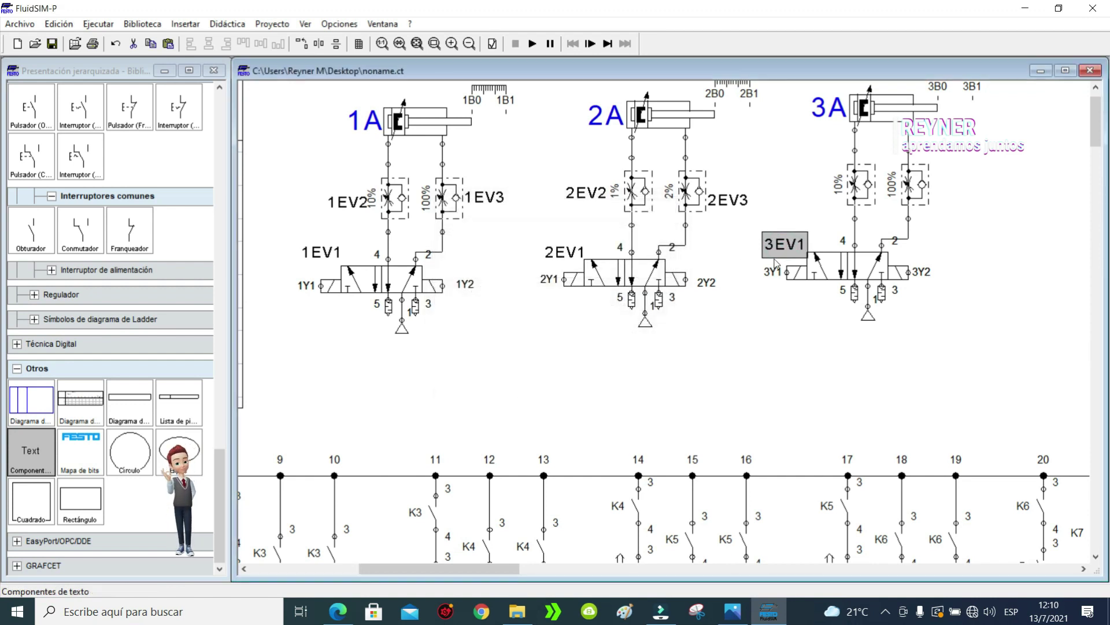
Step: Duplicate the 3EV1 label beside cylinder 3A's 10% throttle valve and change its text to 3EV2
key("ctrl+c")
key("ctrl+v")
left_click_drag(691, 353, 813, 196)
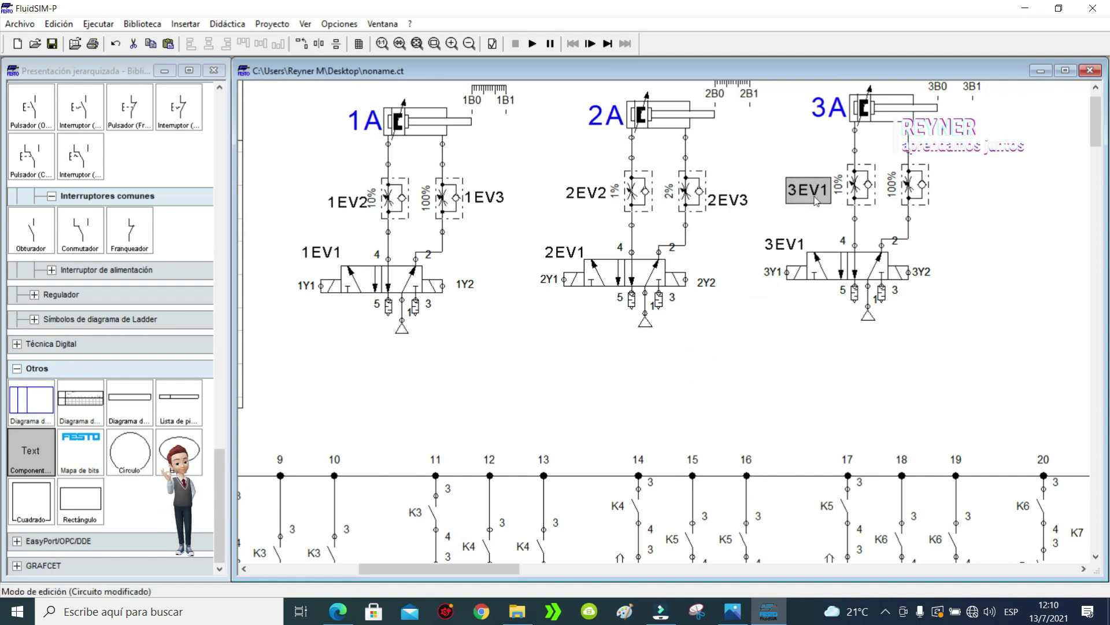
double_click(812, 199)
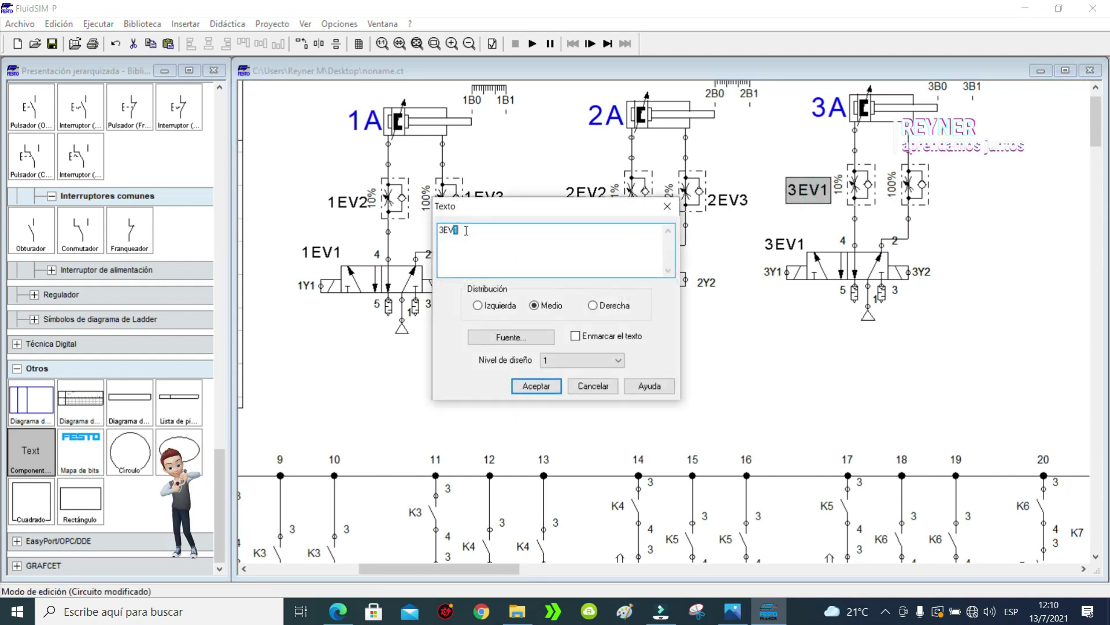
type("3EV2")
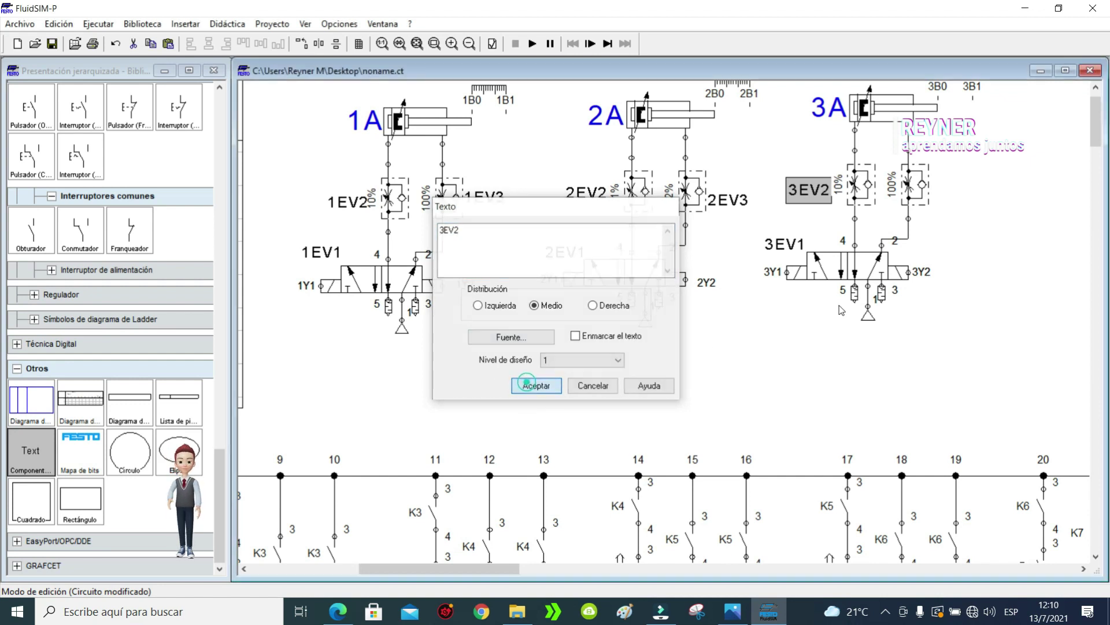
left_click(530, 386)
Step: Duplicate the 3EV2 label beside cylinder 3A's 100% throttle valve and change its text to 3EV3
key("ctrl+x")
key("ctrl+v")
left_click_drag(700, 359, 962, 190)
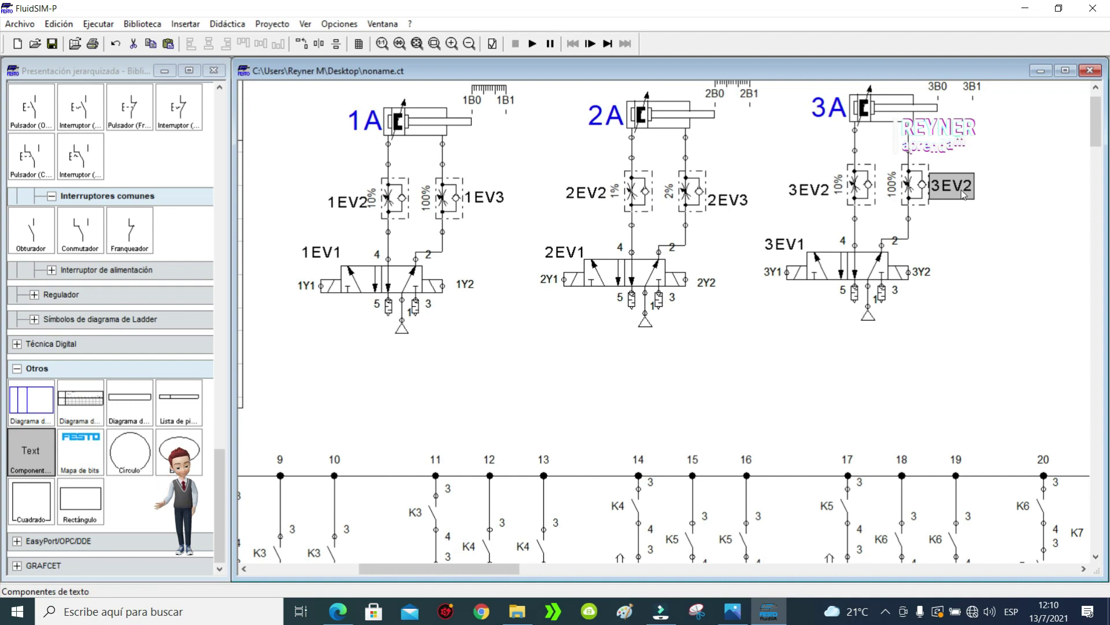
double_click(961, 190)
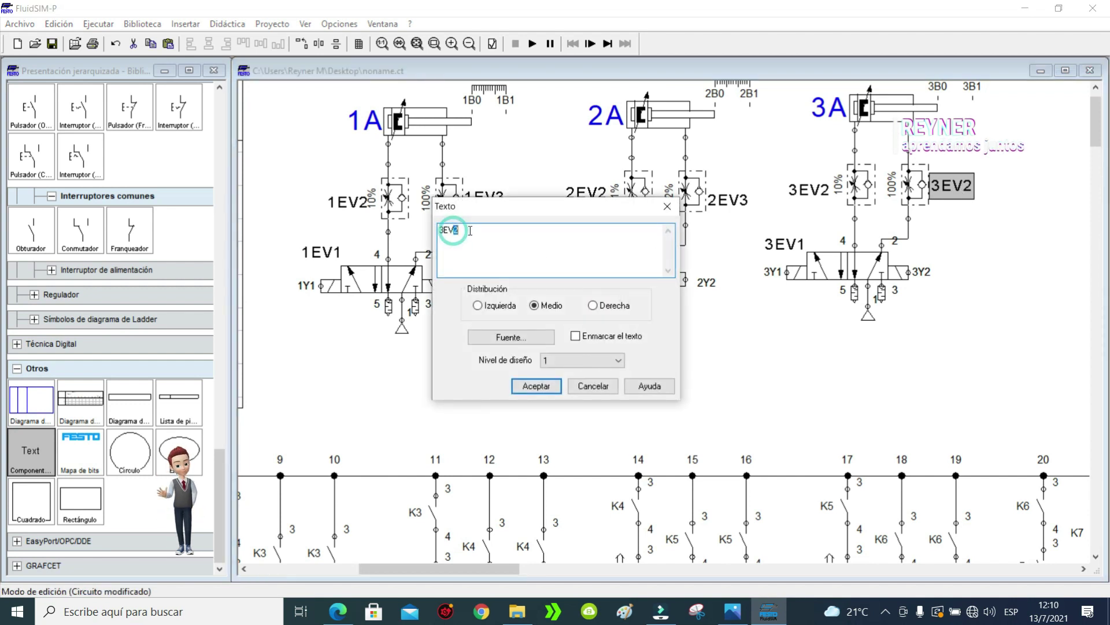
left_click(536, 386)
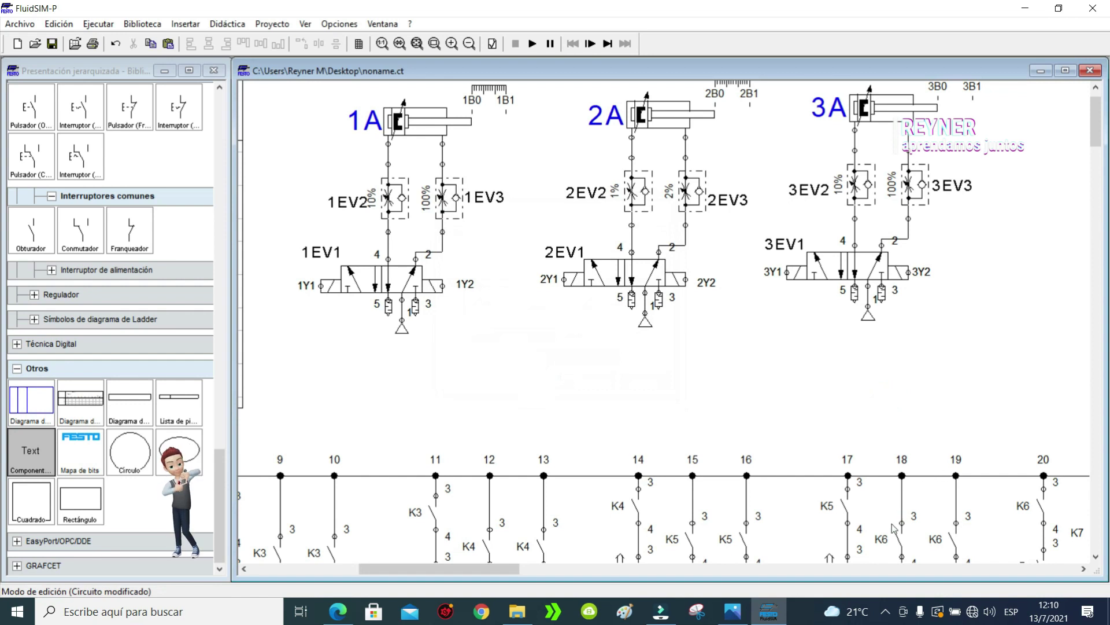
Step: Examine the parts list from its header to its last row, checking the marks assigned to the components
left_click_drag(513, 569, 655, 562)
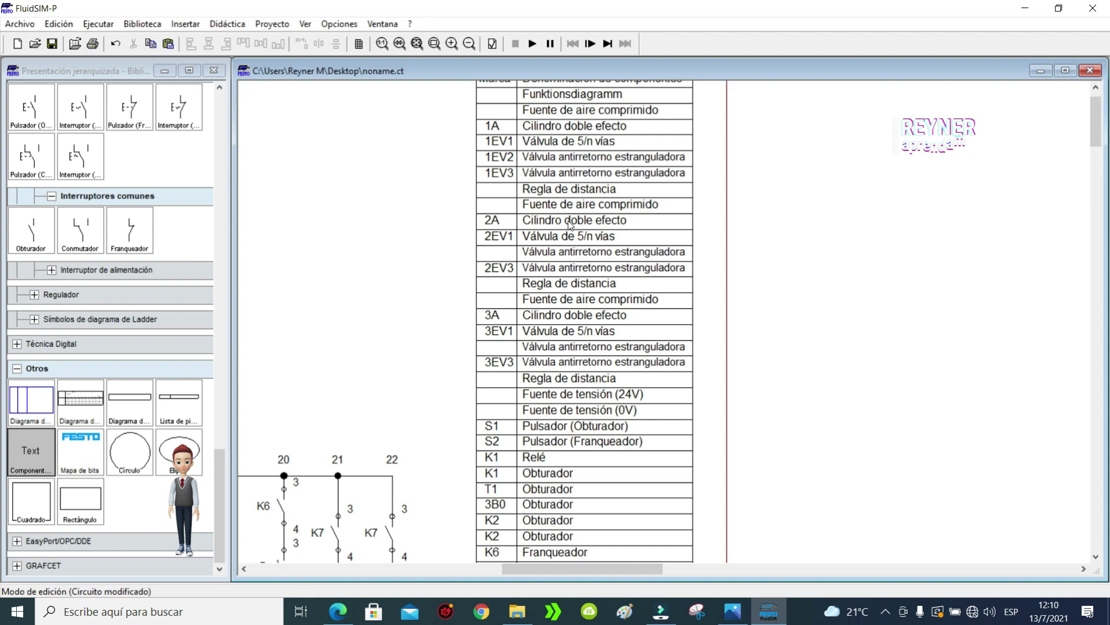
scroll(590, 324, "down", 3)
scroll(590, 324, "down", 5)
left_click(494, 292)
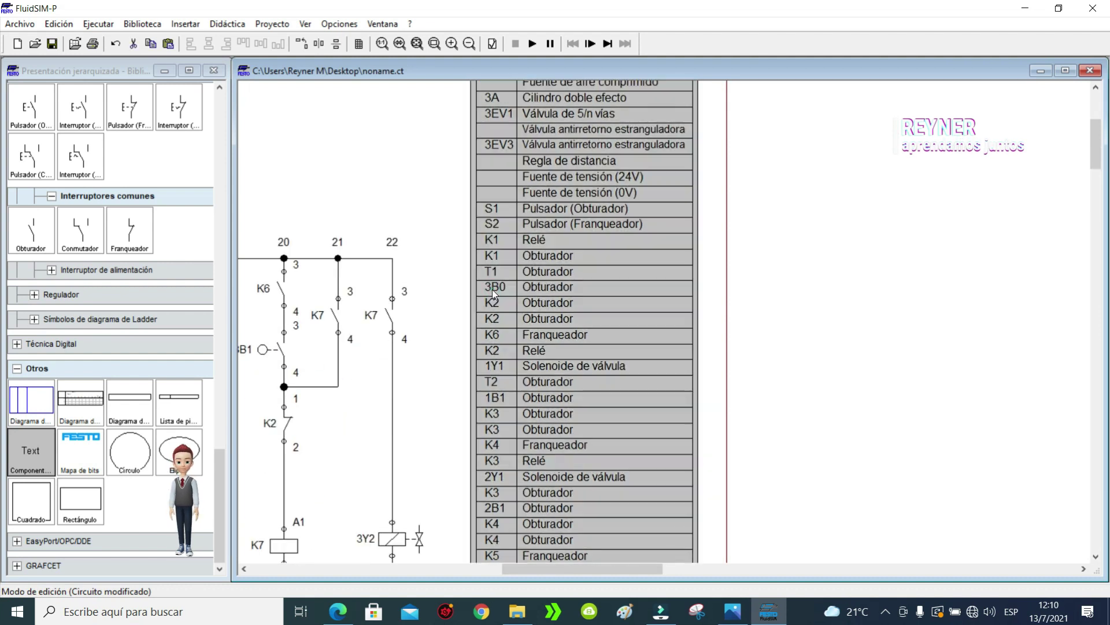
scroll(567, 335, "down", 20)
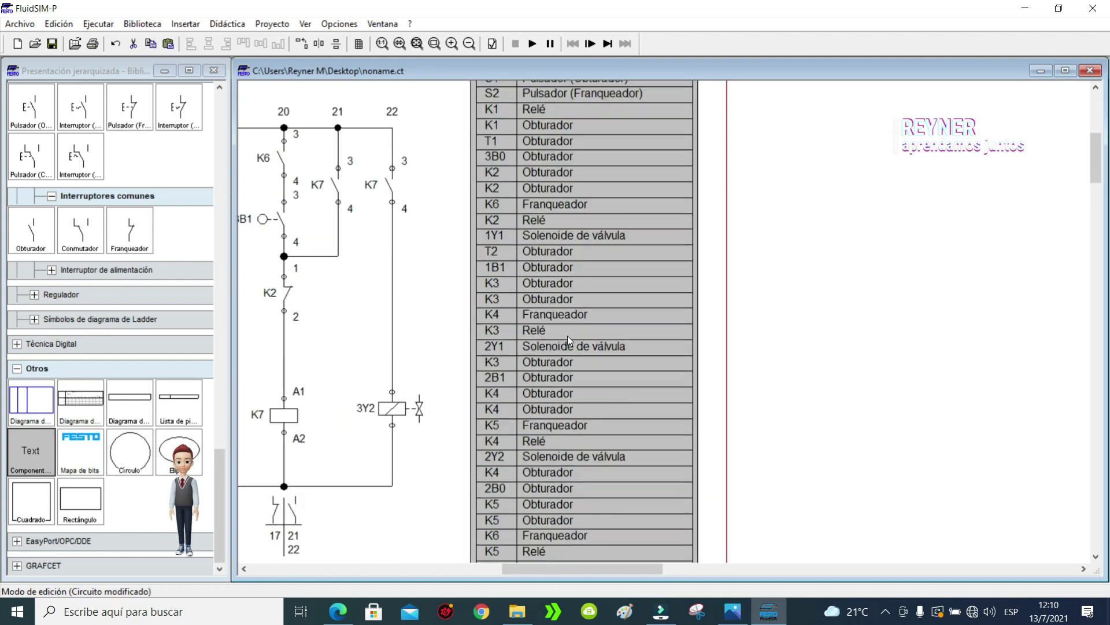
scroll(567, 373, "down", 1)
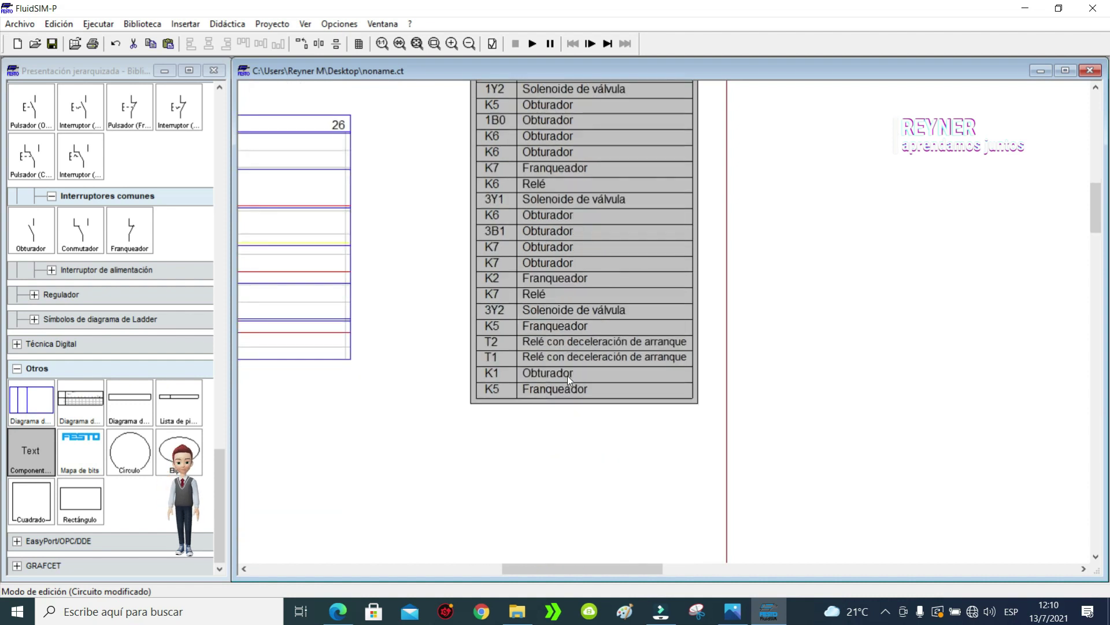
scroll(568, 376, "up", 10)
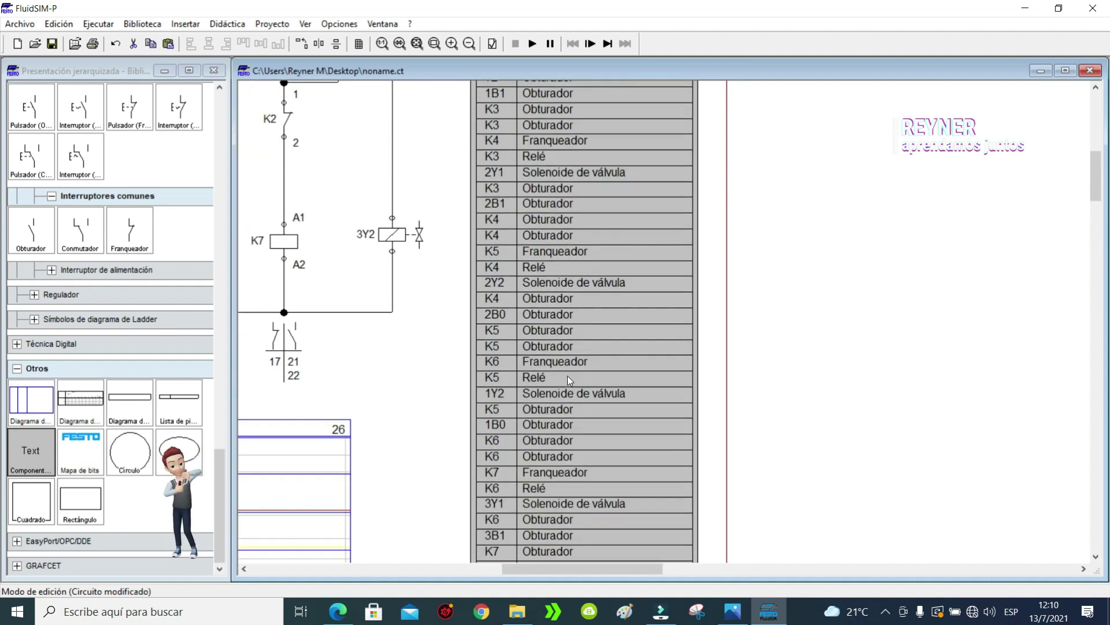
scroll(568, 376, "up", 10)
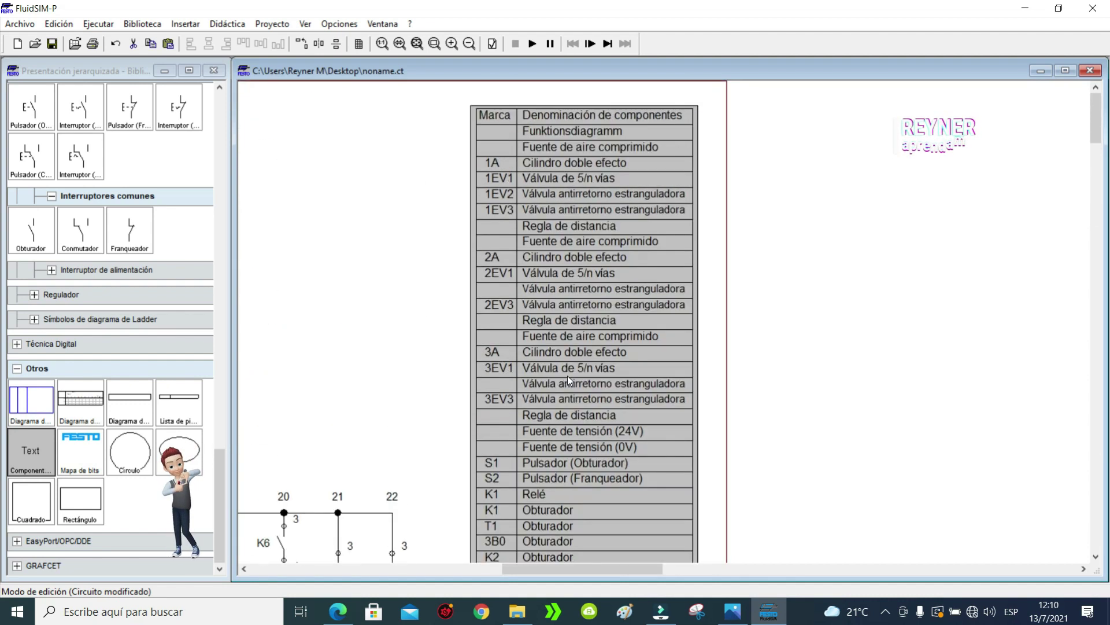
Step: Try to start the simulation of the complete circuit and cancel the start
left_click(422, 49)
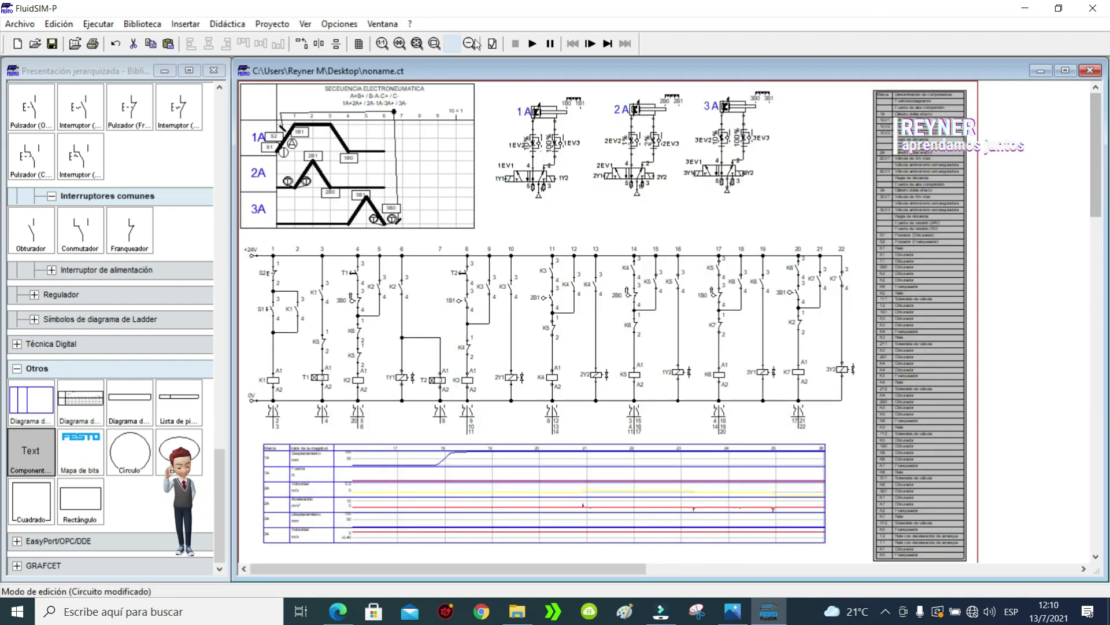
left_click(532, 43)
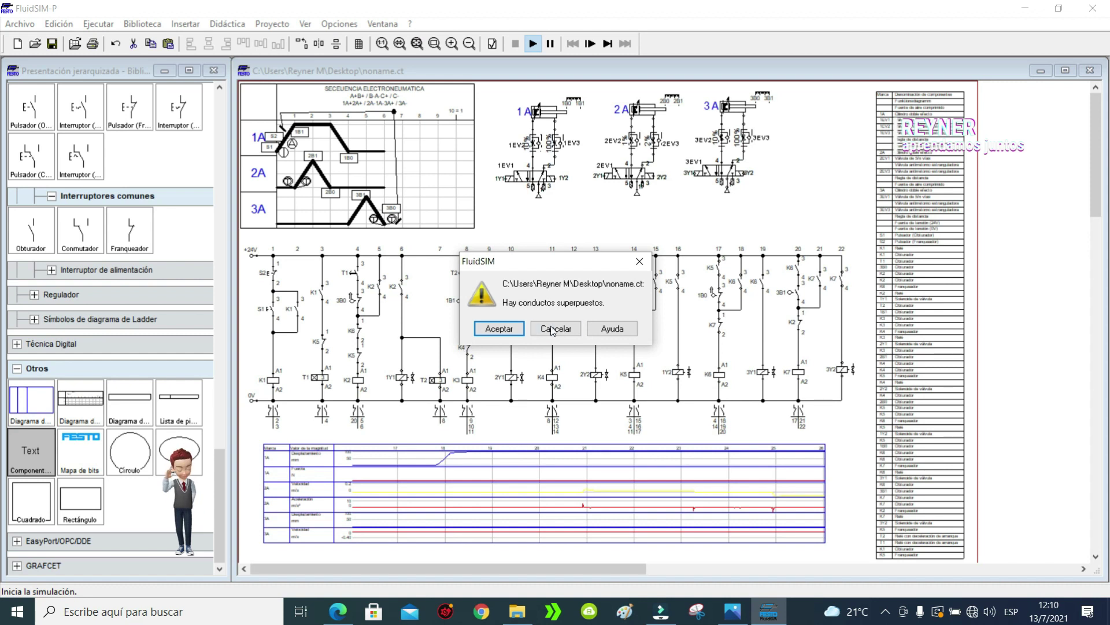
left_click(552, 328)
Step: Delete the overlapping conductor below contact 1B1 in current path 8 and redraw the connection through the junction to contact K4
left_click(436, 43)
left_click_drag(403, 249, 510, 416)
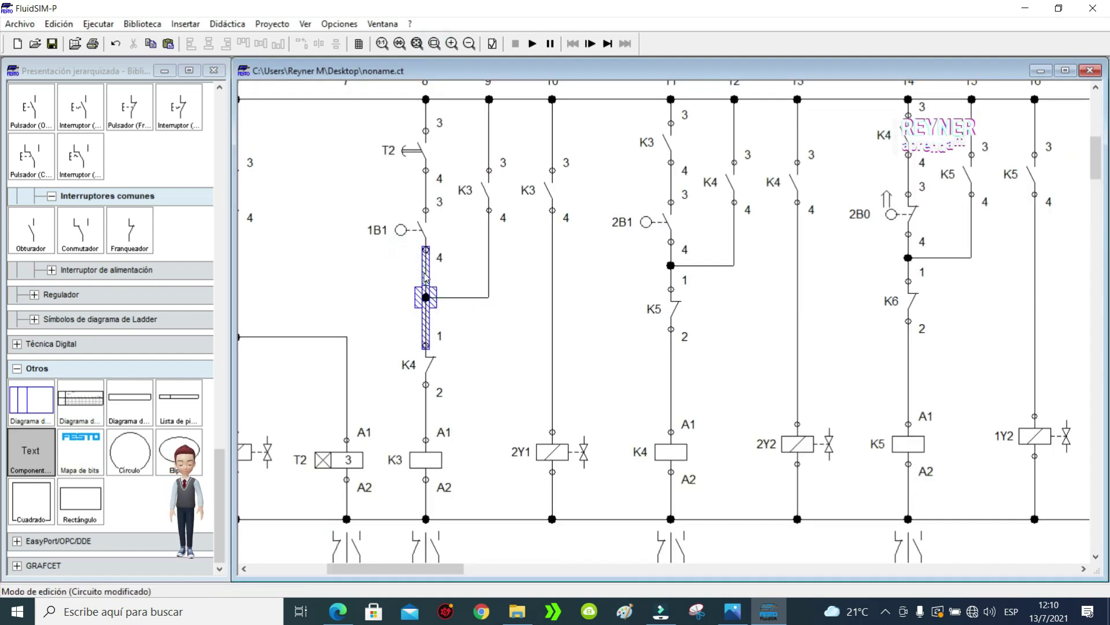
key("Delete")
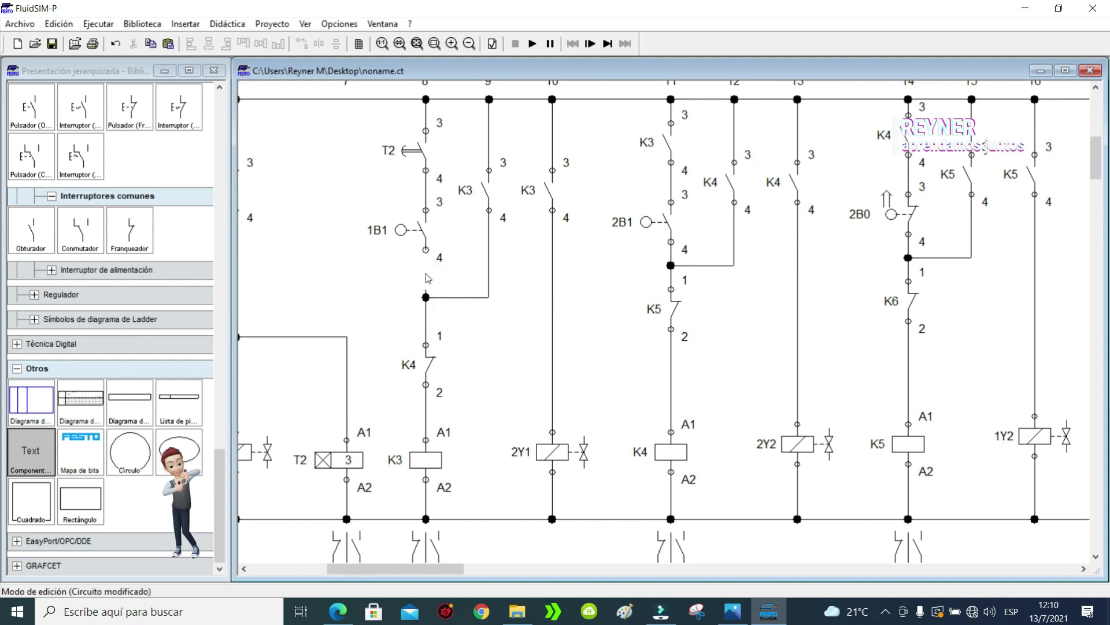
left_click(426, 316)
left_click_drag(427, 294, 426, 297)
left_click_drag(425, 345, 426, 296)
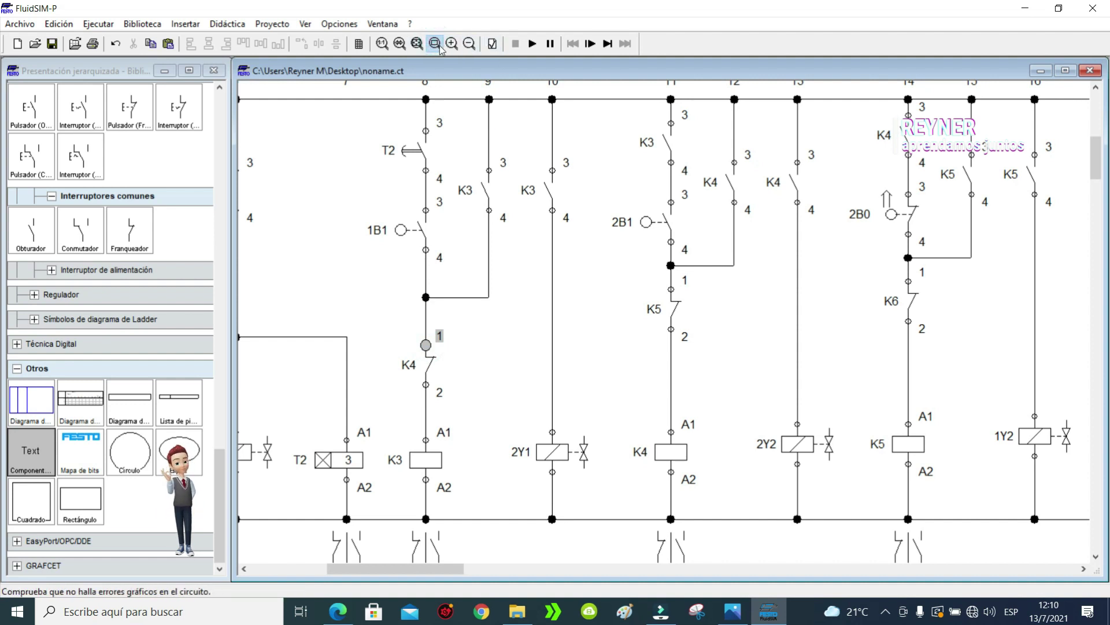
Step: Check the complete circuit for graphical errors and close the report
left_click(415, 45)
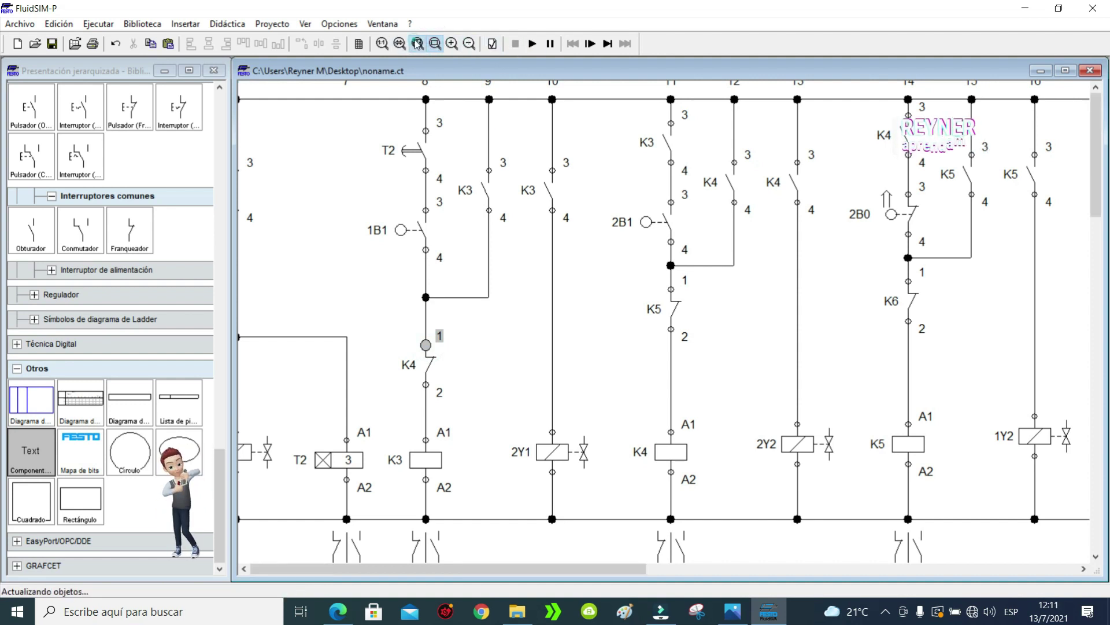
left_click(491, 45)
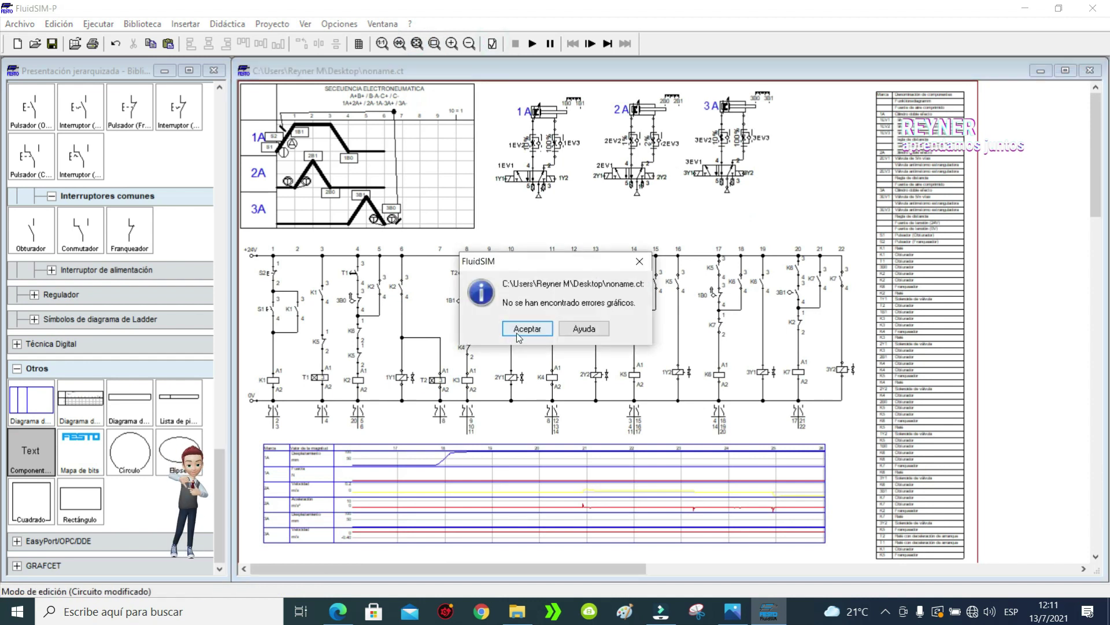
left_click(528, 328)
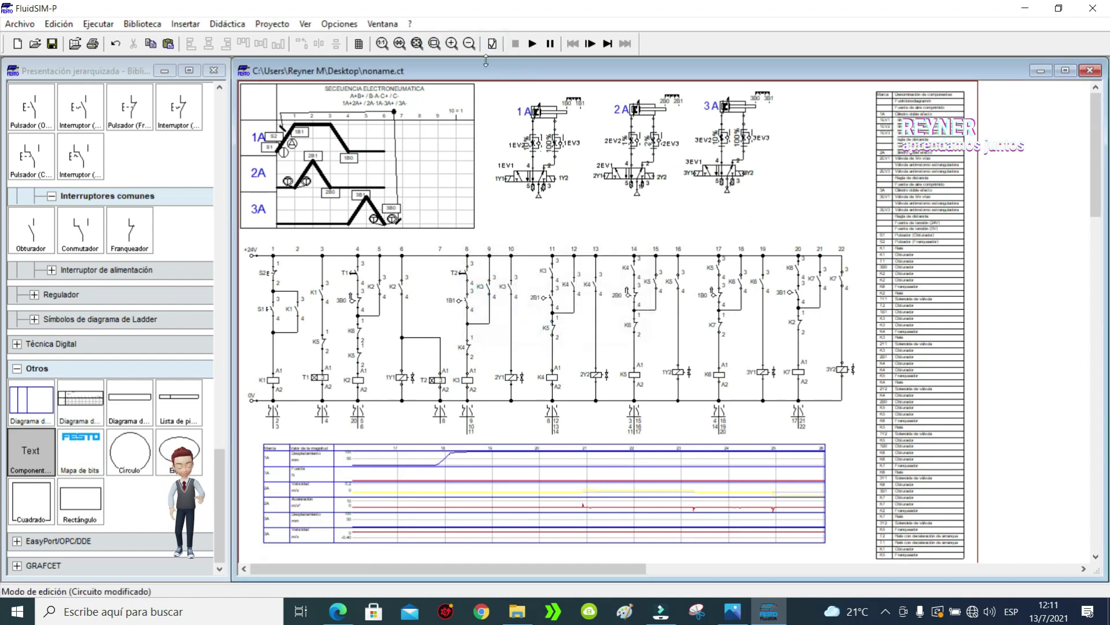
Step: Run the simulation of the complete circuit, start the cycle with S1, interrupt it with S2 and restart it with S1
left_click(532, 44)
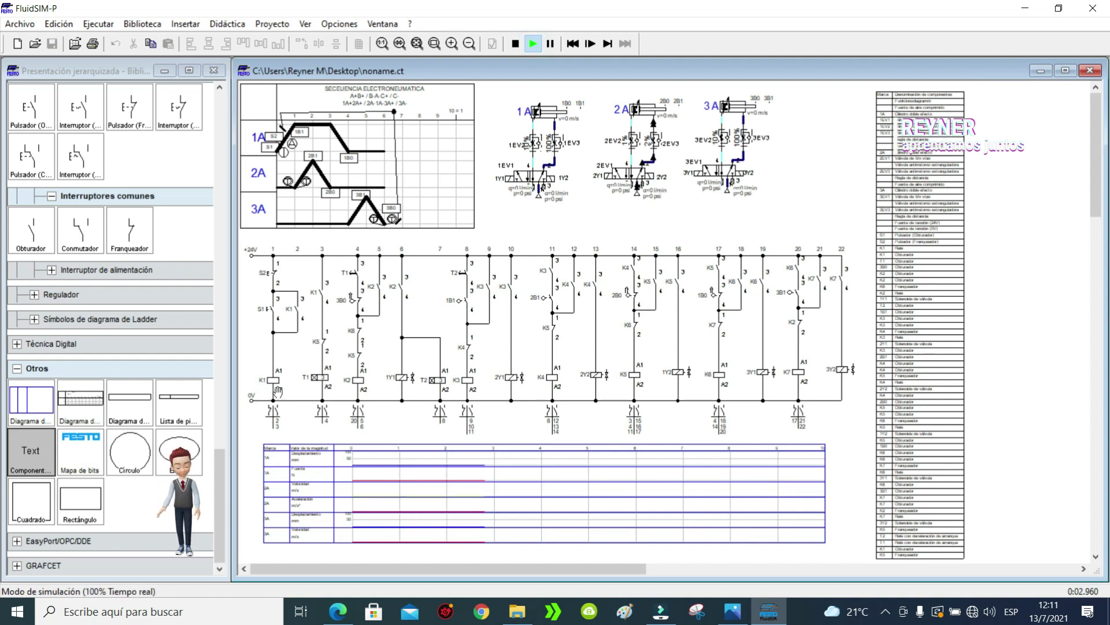
left_click(276, 313)
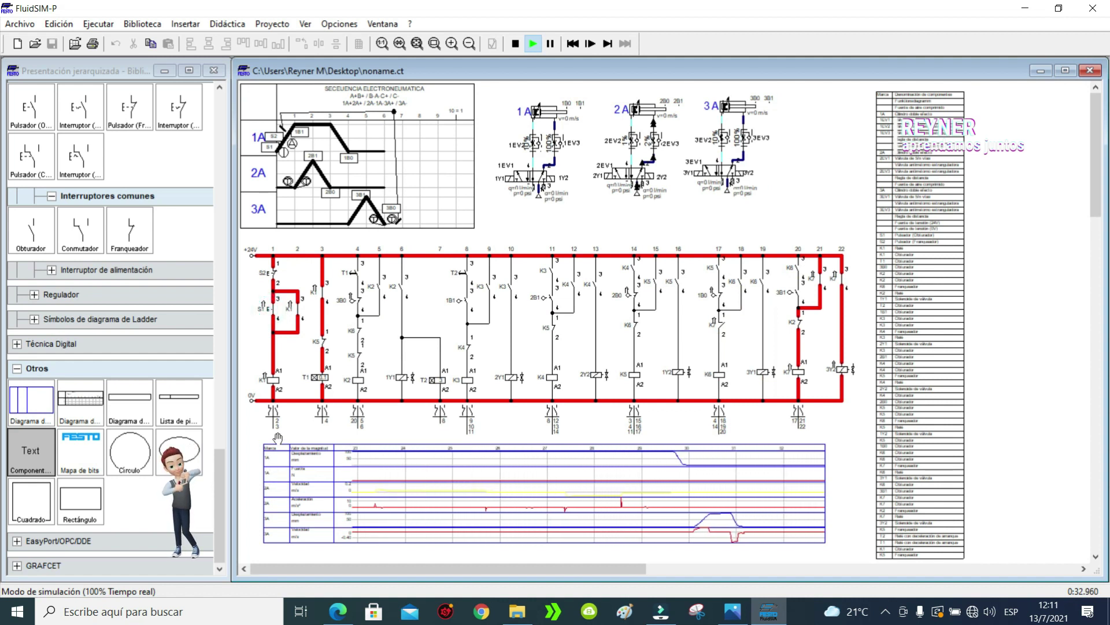
left_click(280, 267)
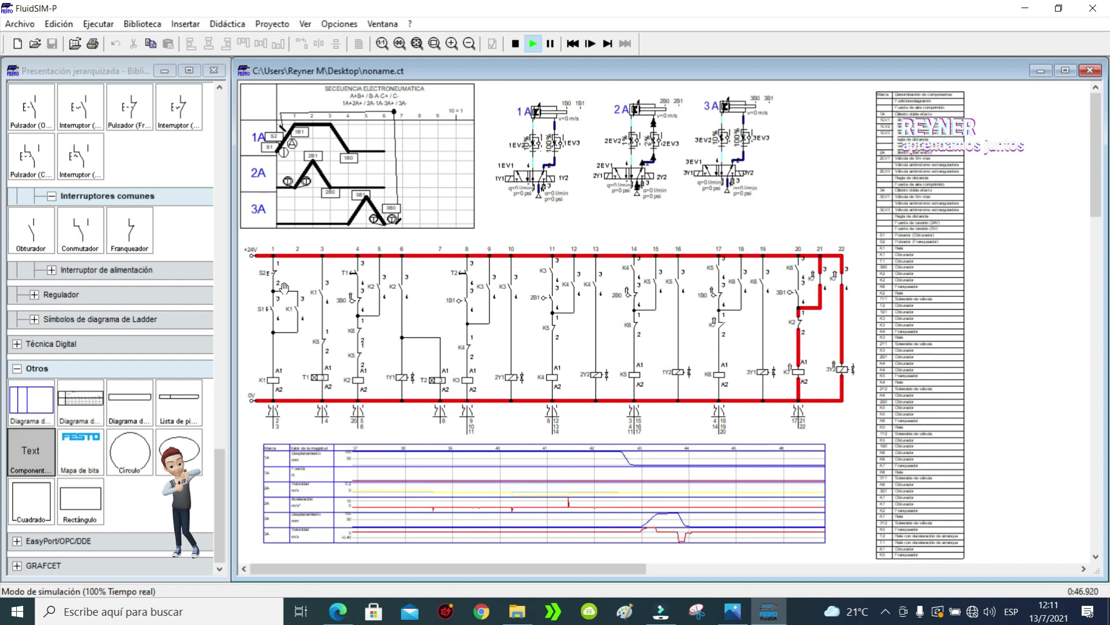
left_click(278, 301)
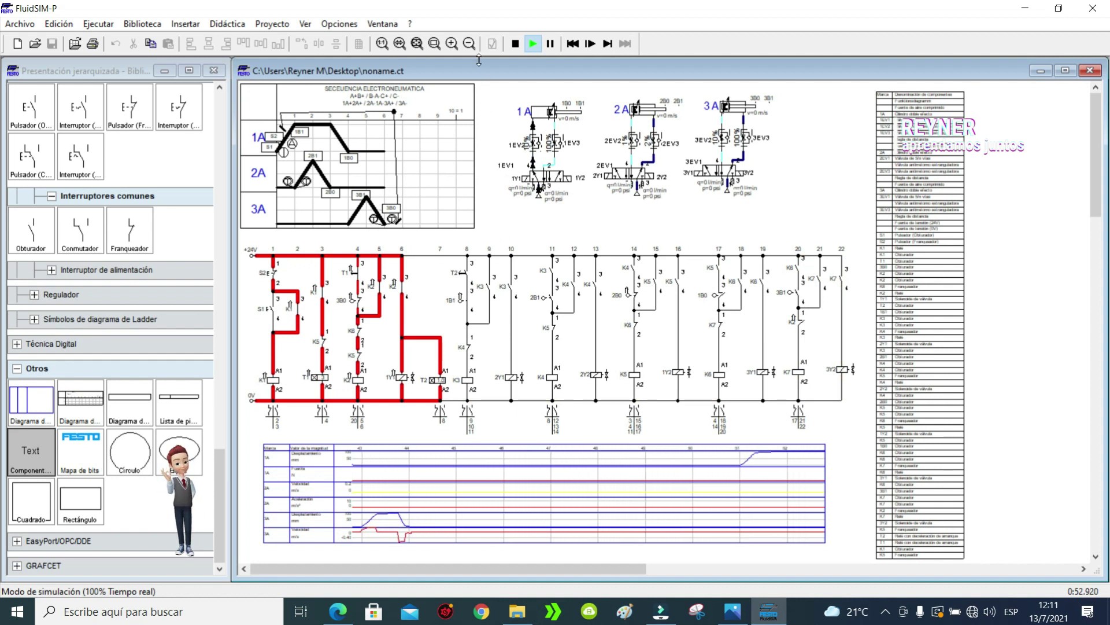
Step: Examine cylinders 1A, 2A and 3A with their valves, and the state diagram, at close range during the running simulation
left_click(435, 43)
left_click_drag(496, 87, 797, 254)
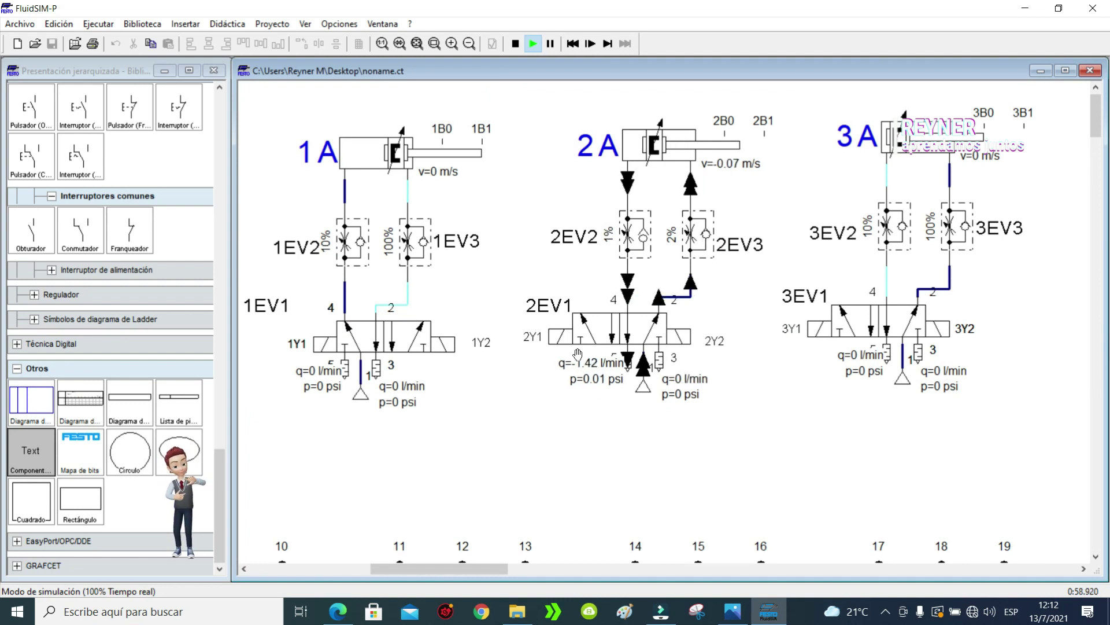
left_click(417, 44)
left_click(435, 43)
left_click_drag(491, 238, 239, 83)
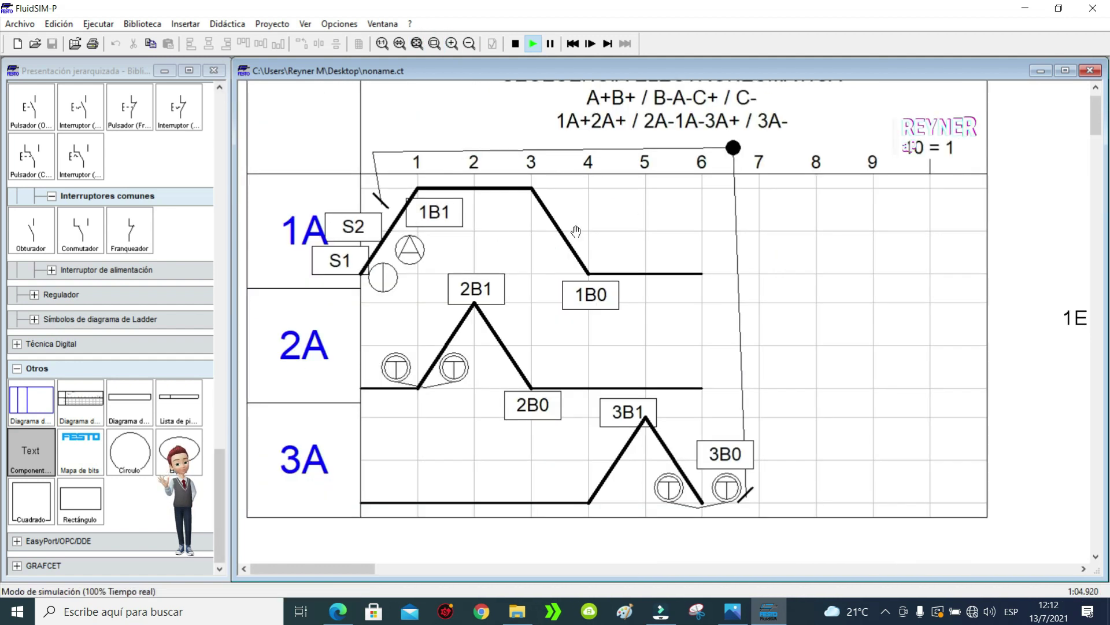
left_click(417, 44)
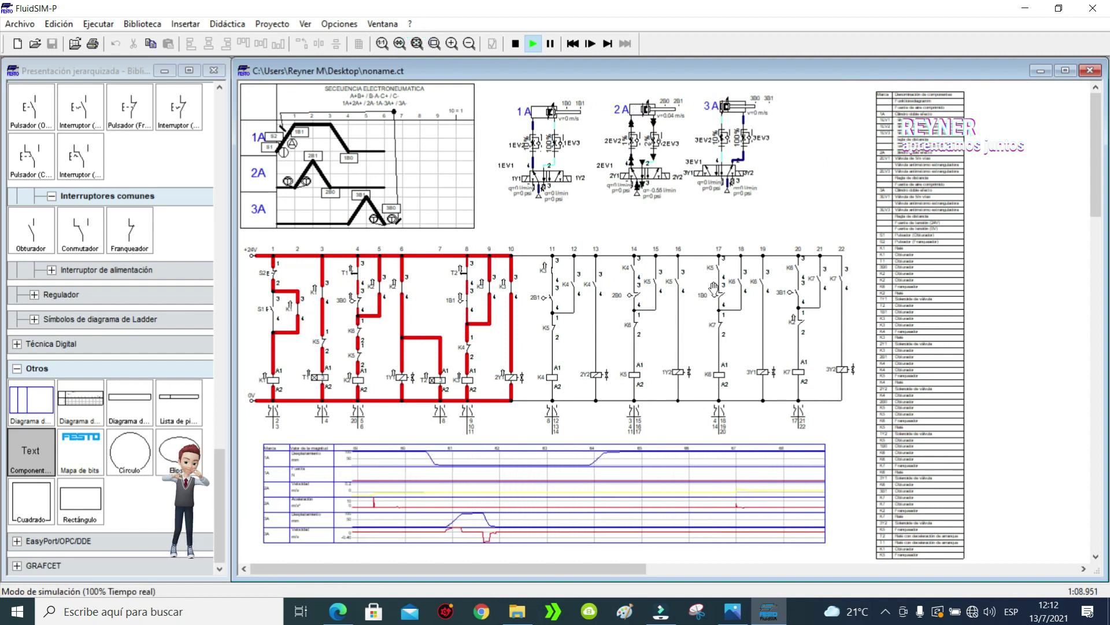
Step: Examine the energised relay circuit, the plotted cylinder curves and the parts list while the simulation runs
left_click(435, 44)
left_click_drag(863, 432, 330, 288)
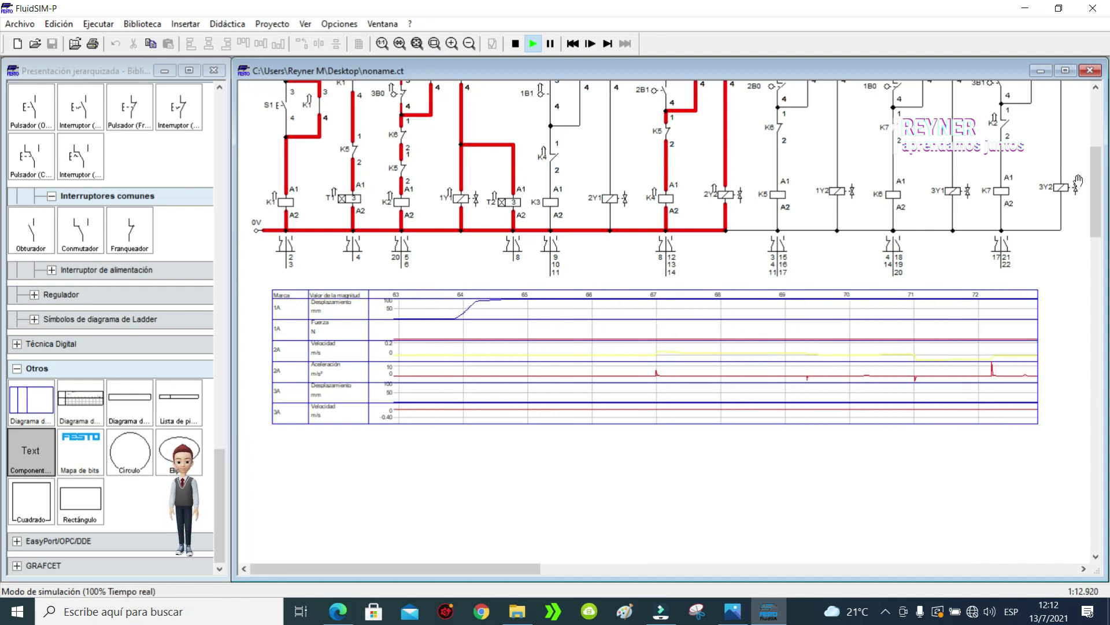
scroll(1079, 181, "down", 3)
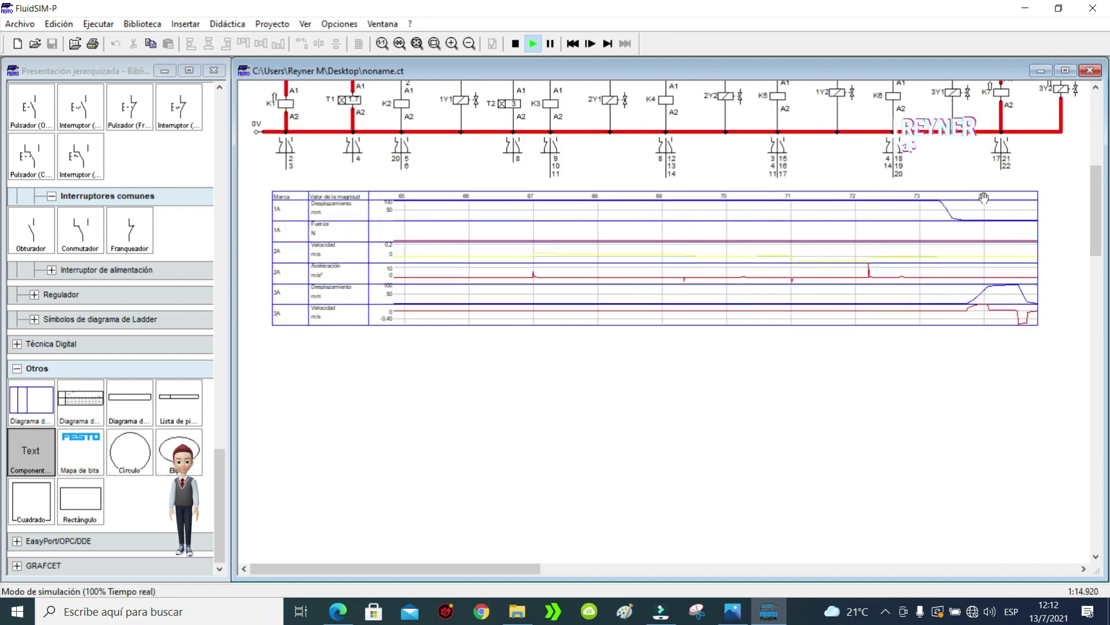
scroll(1098, 212, "up", 8)
left_click_drag(506, 570, 650, 569)
scroll(1103, 204, "down", 5)
scroll(1104, 203, "up", 6)
scroll(1106, 151, "down", 11)
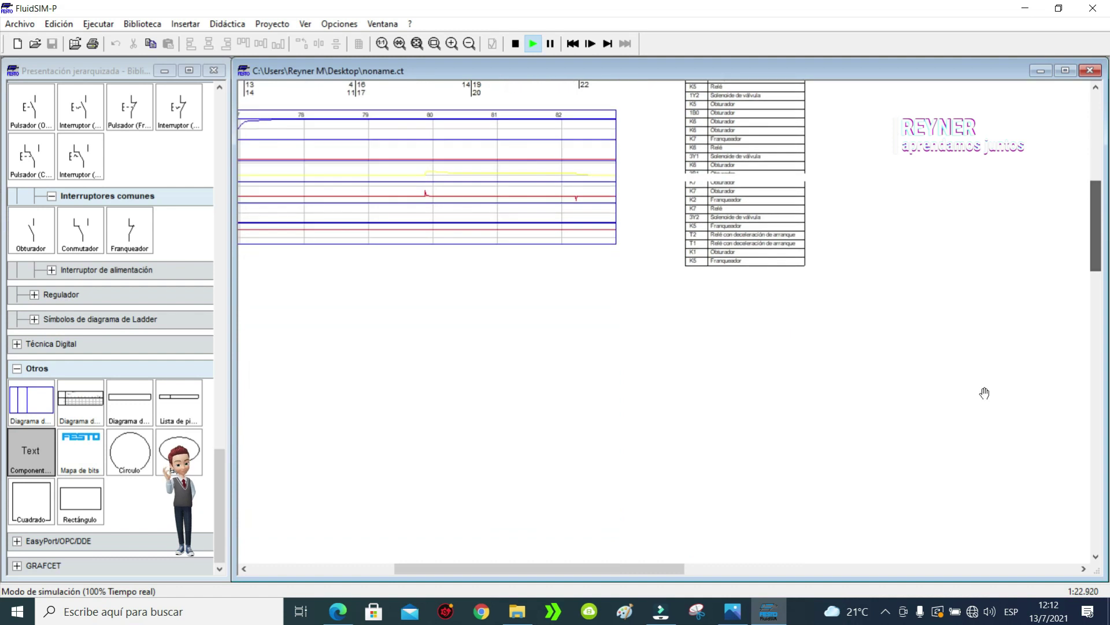
scroll(985, 394, "left", 5)
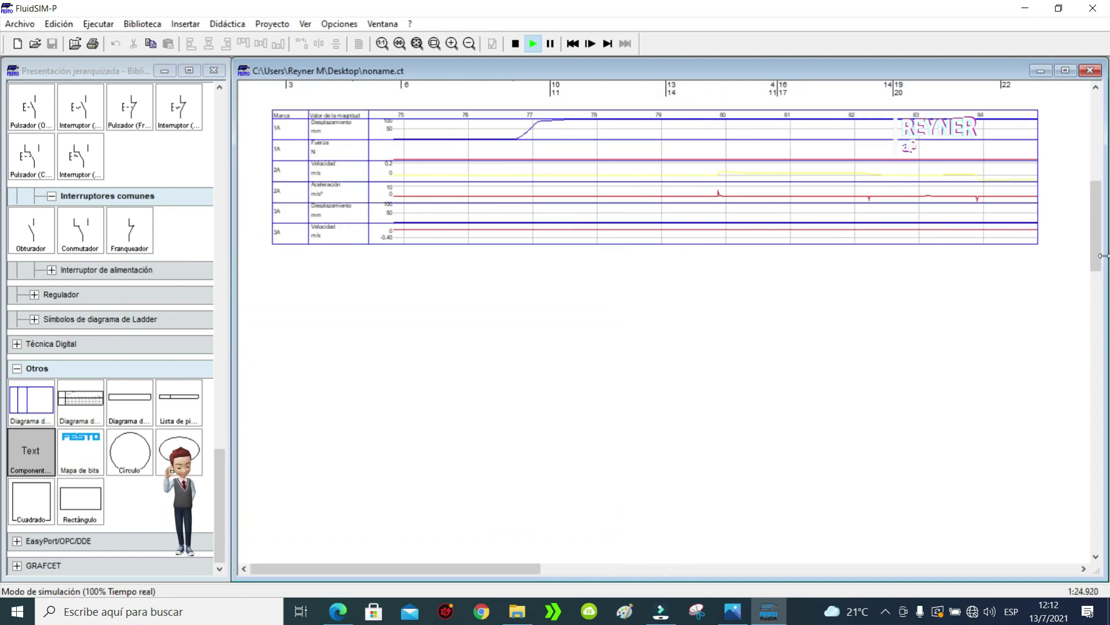
scroll(1091, 252, "up", 11)
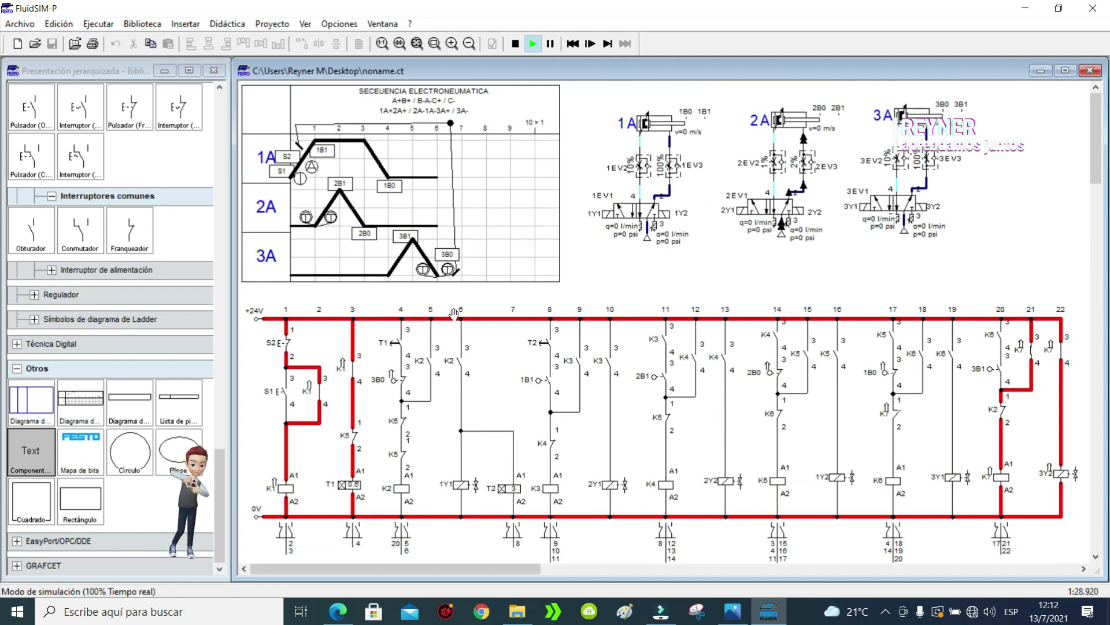
Step: Inspect the enlarged state diagram and current paths 1 to 10 during the running cycle, ending with the whole circuit in view
left_click(434, 43)
left_click_drag(613, 278, 275, 81)
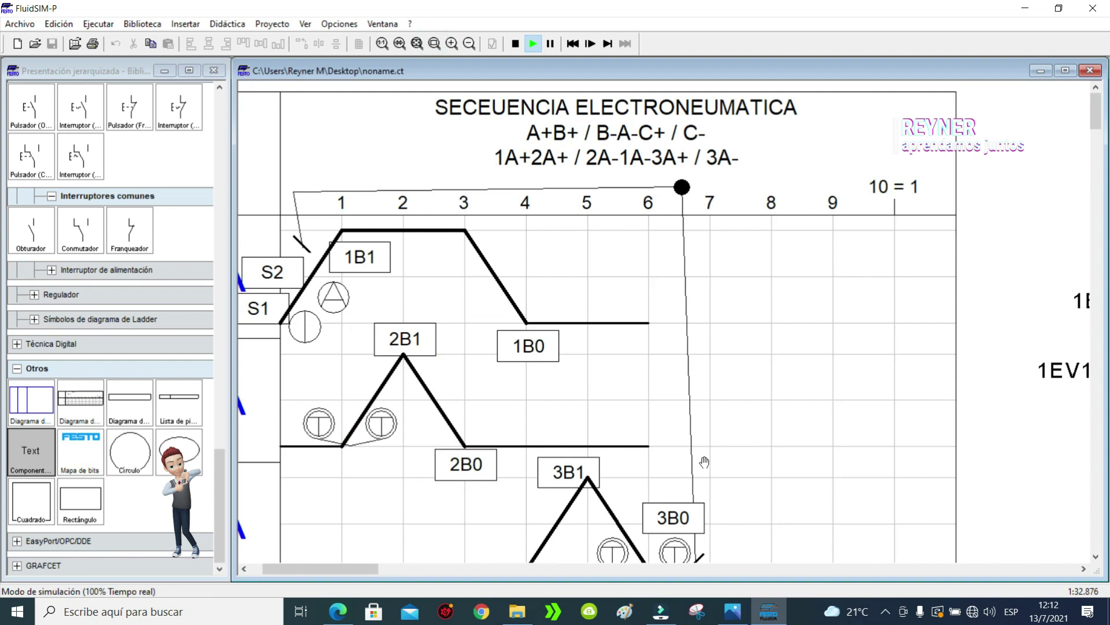
left_click_drag(1095, 113, 1094, 165)
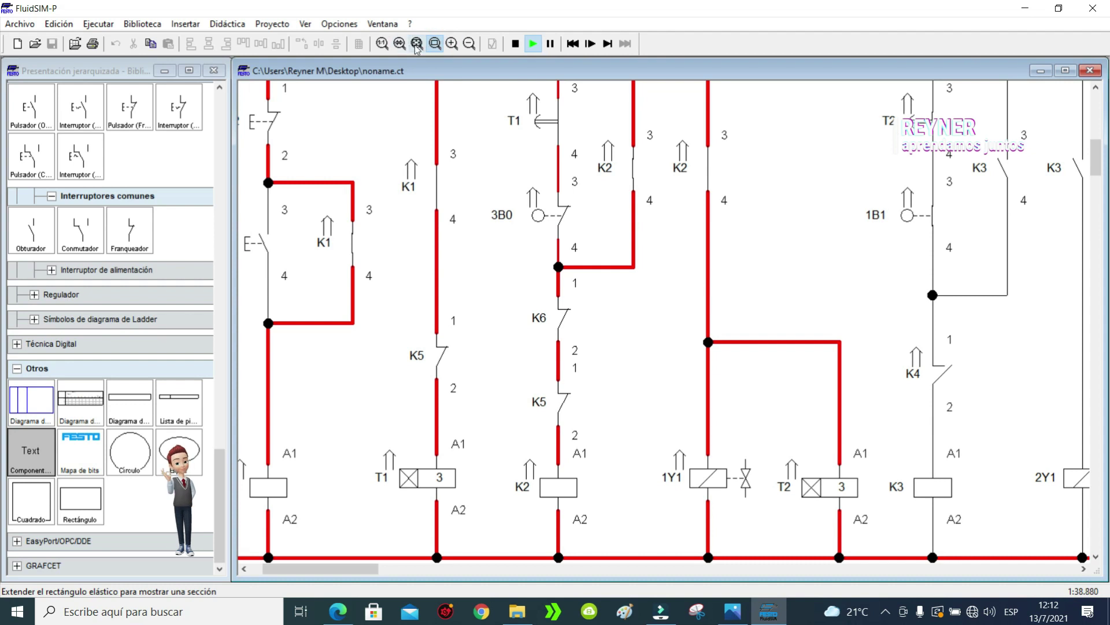
left_click(415, 45)
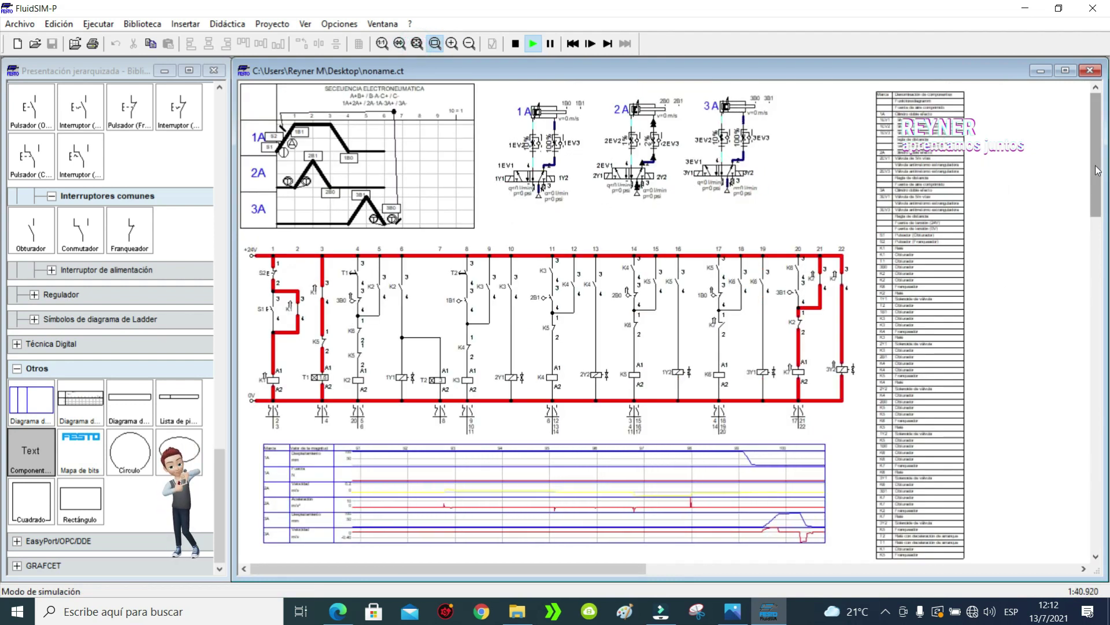
Step: Stop the simulation of the complete circuit
scroll(1097, 171, "down", 3)
scroll(1081, 150, "up", 3)
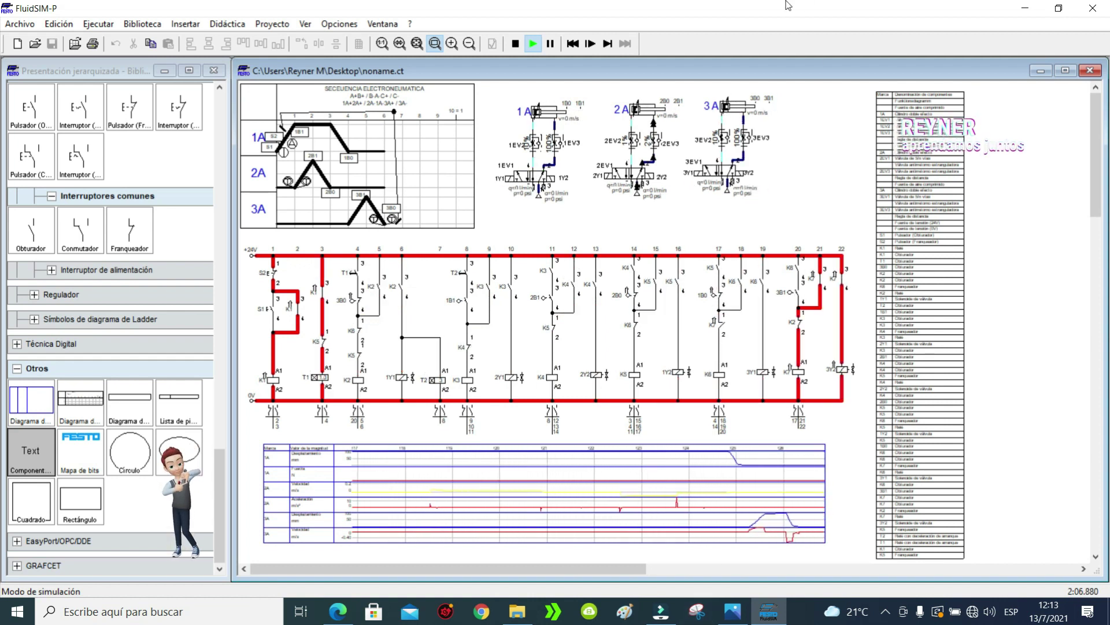
left_click(519, 44)
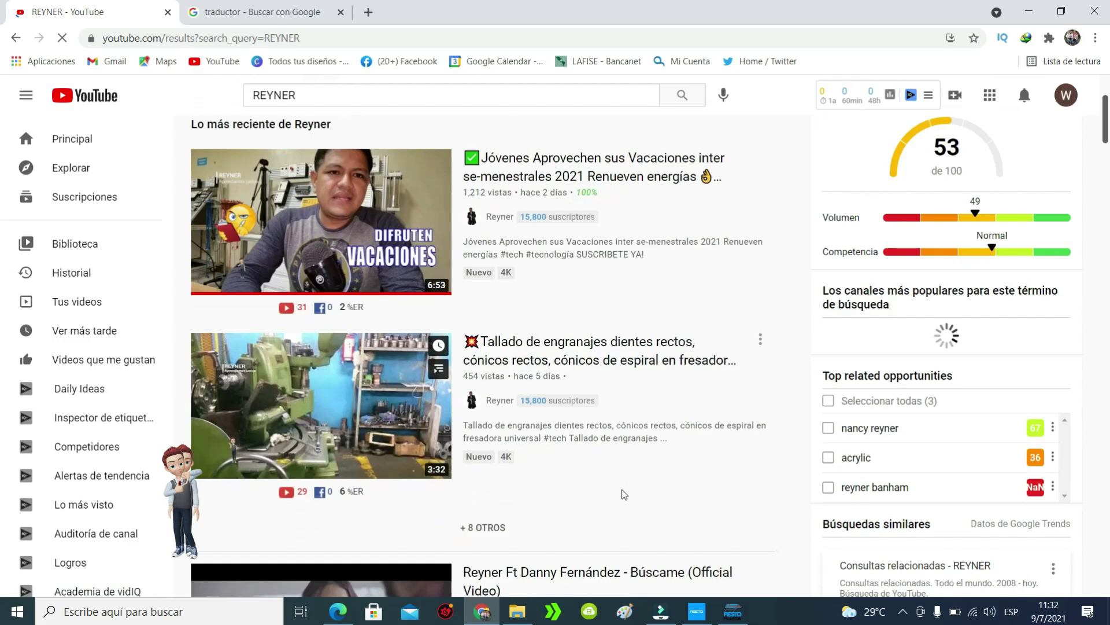
Step: On YouTube, open the channel from the search results and look through the video sections of its home page
scroll(624, 494, "down", 1)
scroll(648, 440, "up", 4)
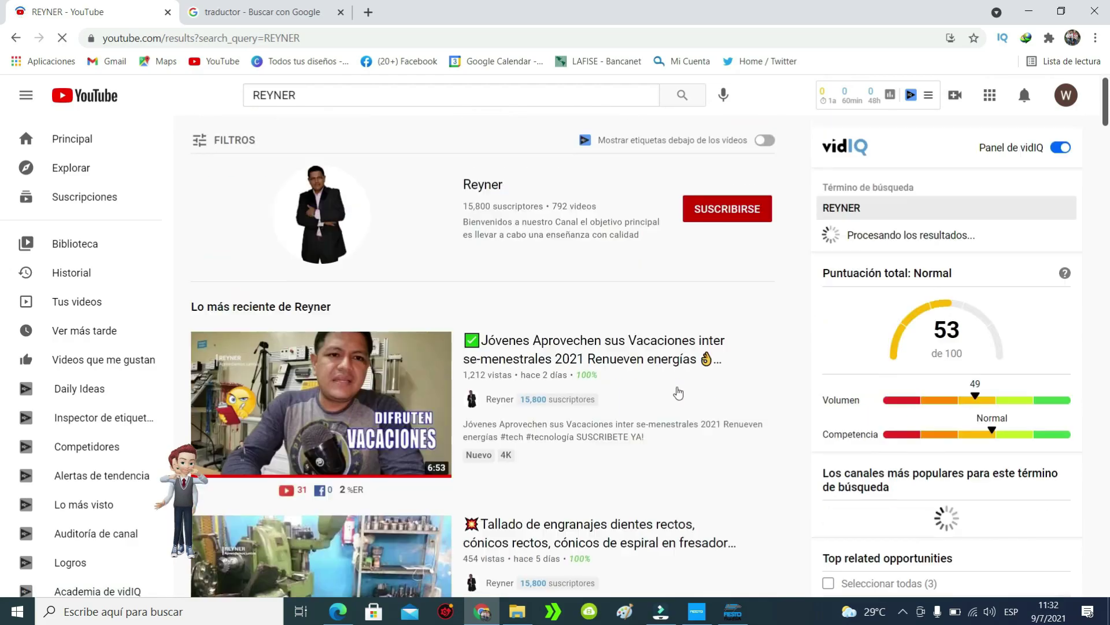
left_click(601, 208)
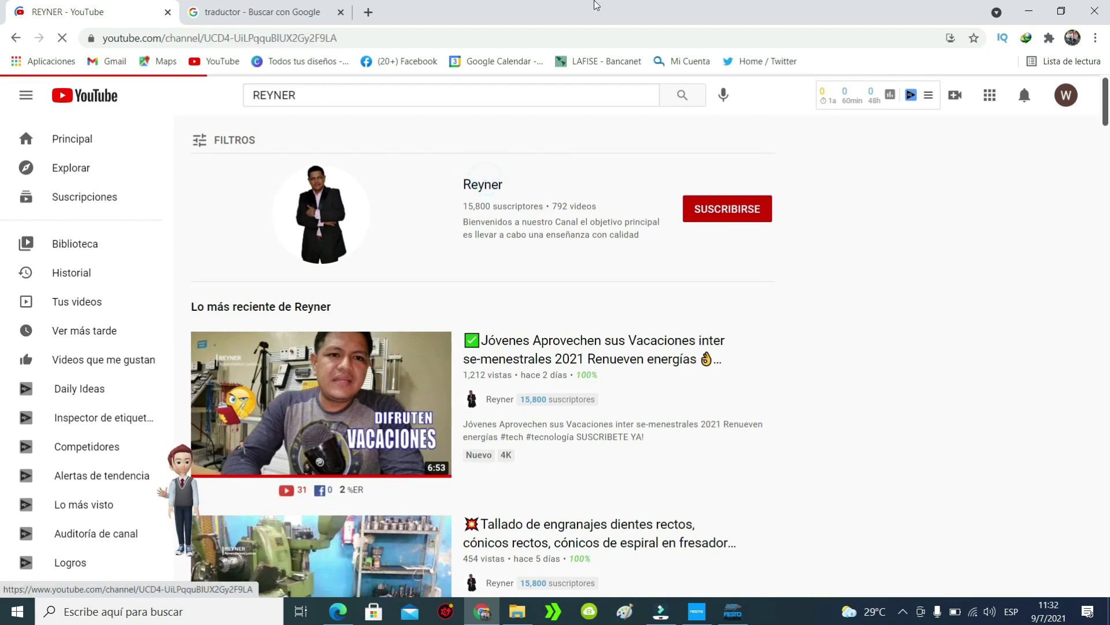
scroll(542, 452, "down", 16)
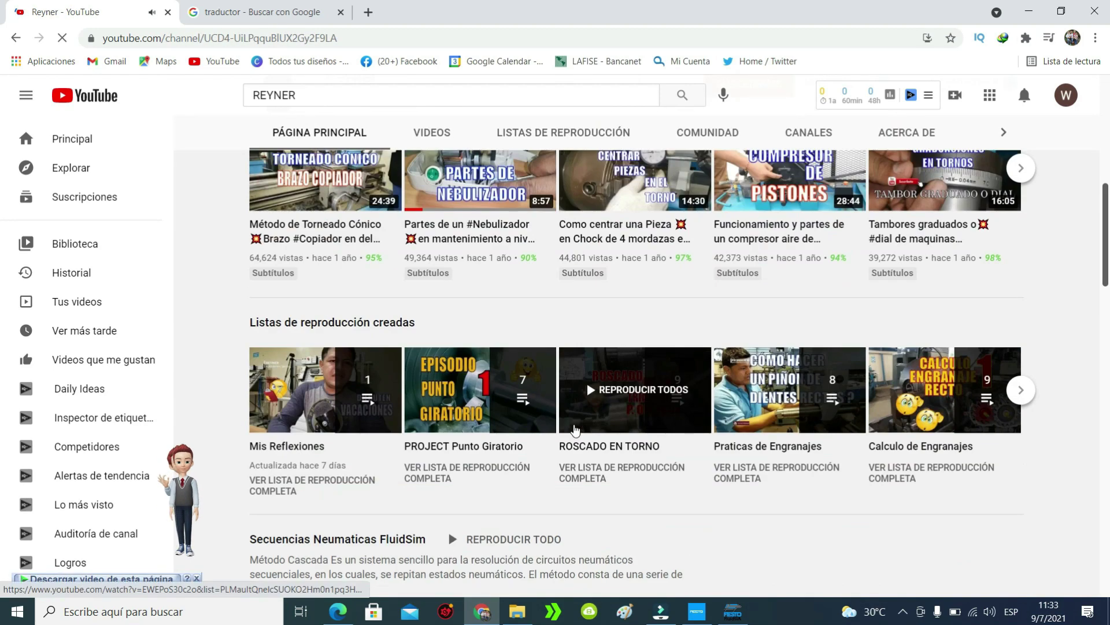
scroll(574, 429, "down", 11)
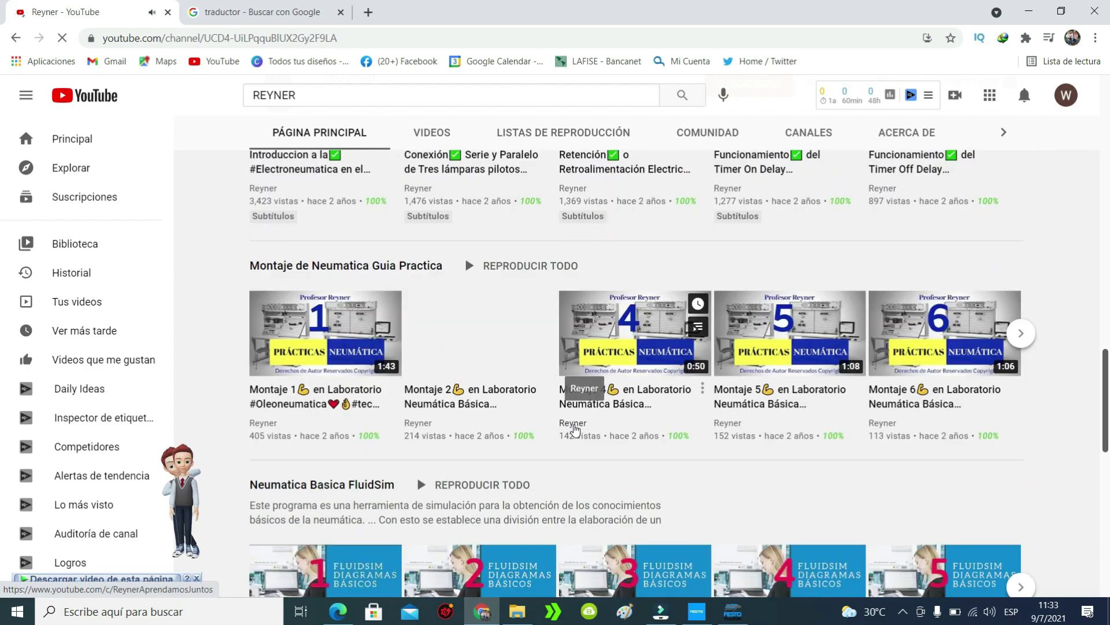
scroll(575, 429, "down", 6)
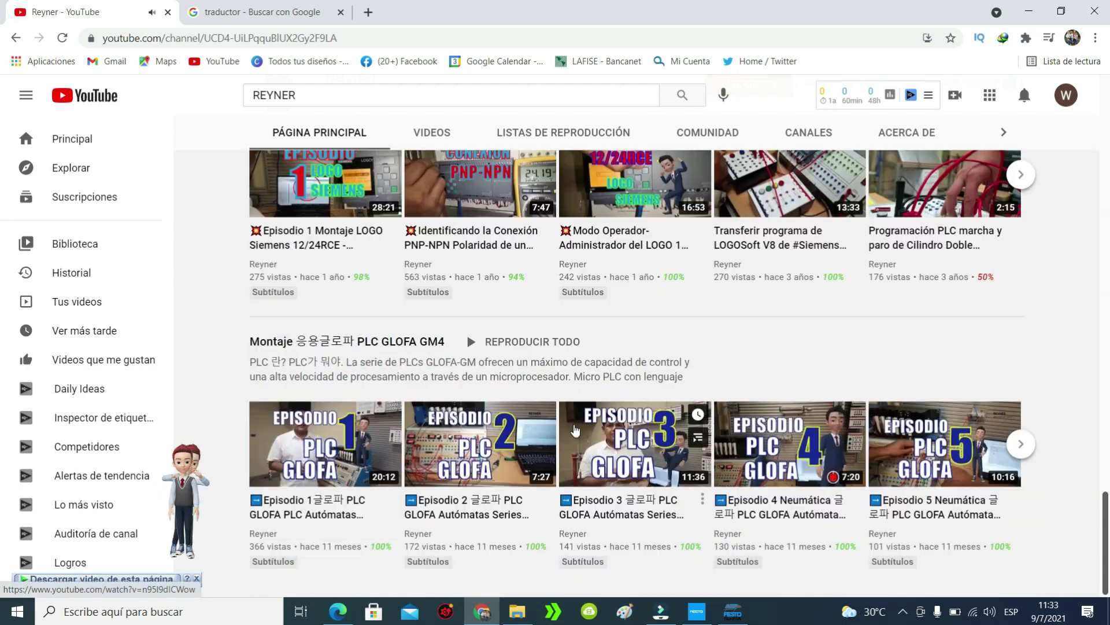
scroll(576, 428, "up", 15)
Step: Browse the channel's full collection of playlists
left_click(563, 132)
scroll(615, 445, "down", 6)
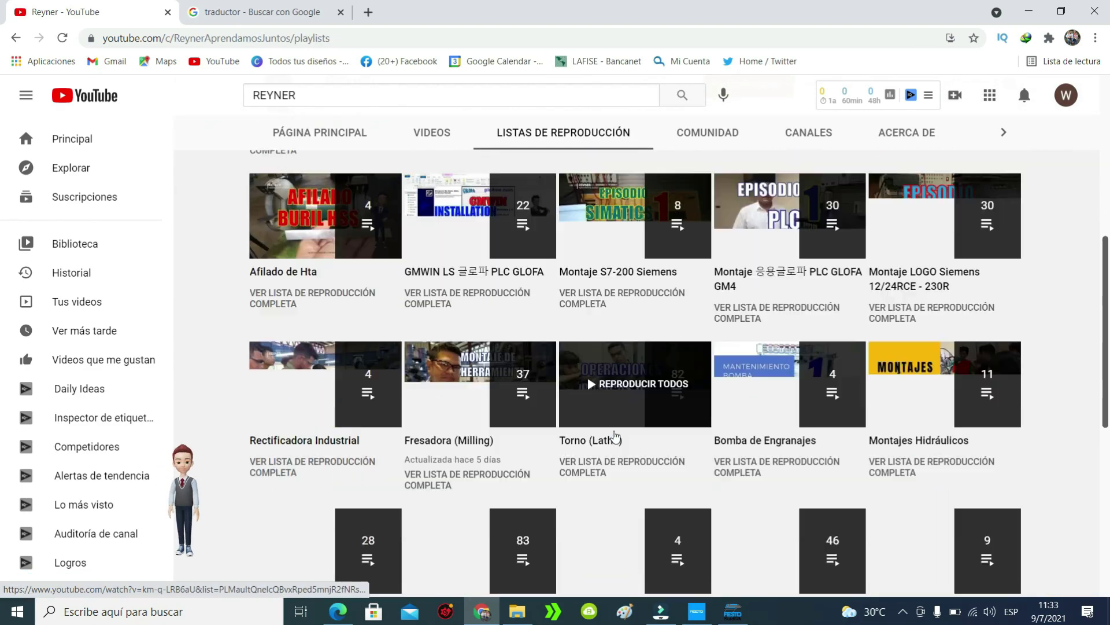
scroll(615, 439, "up", 10)
scroll(615, 437, "down", 16)
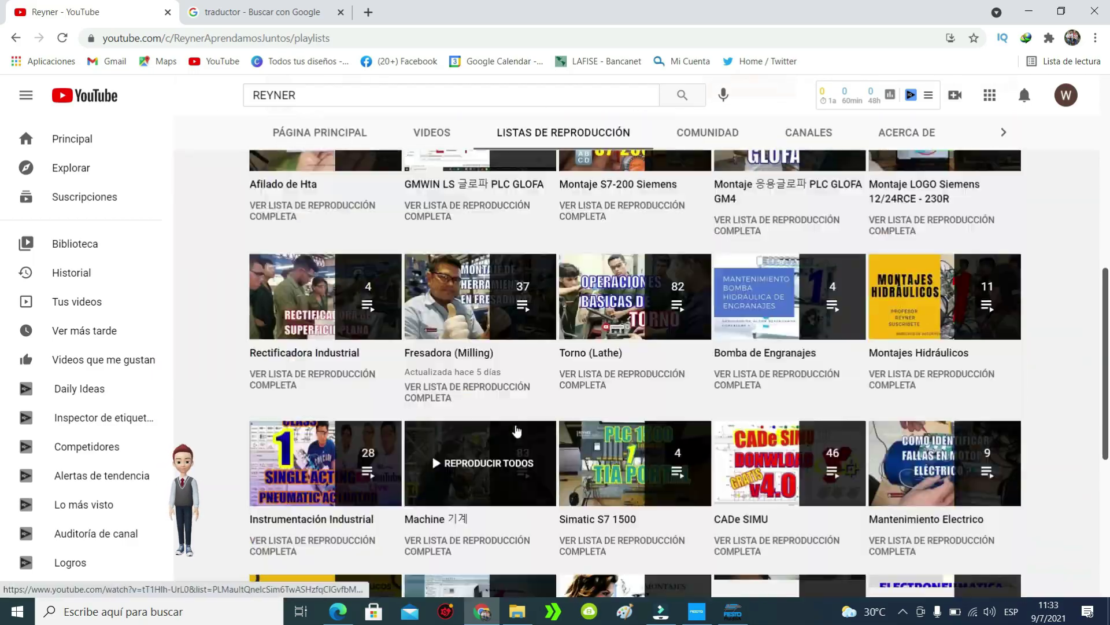
scroll(517, 431, "up", 16)
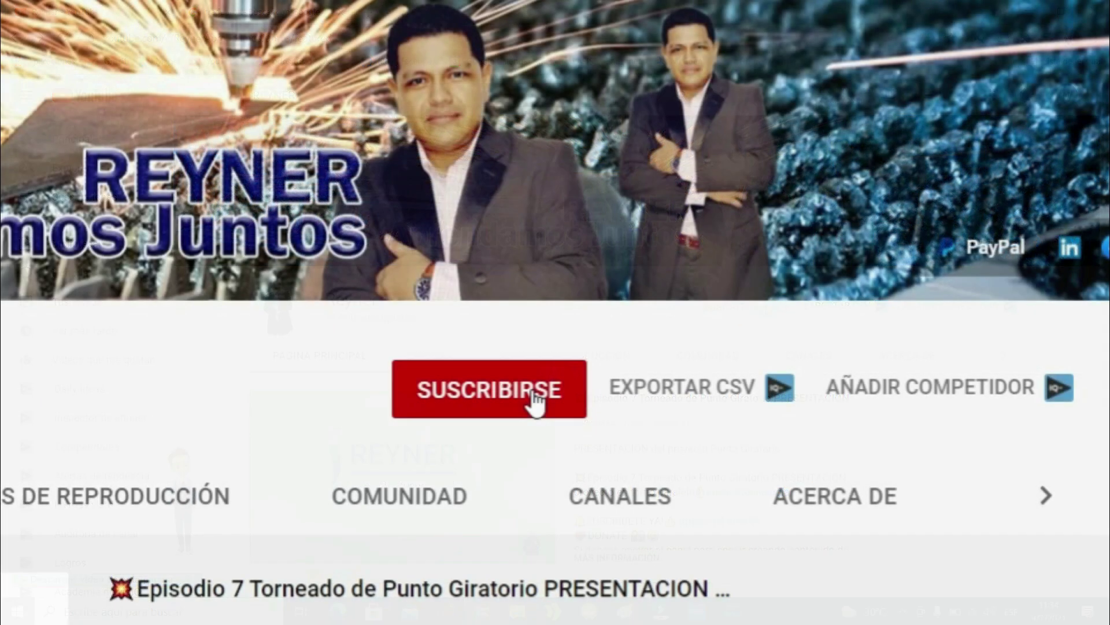
Step: Subscribe to the channel and open its notification options
left_click(529, 404)
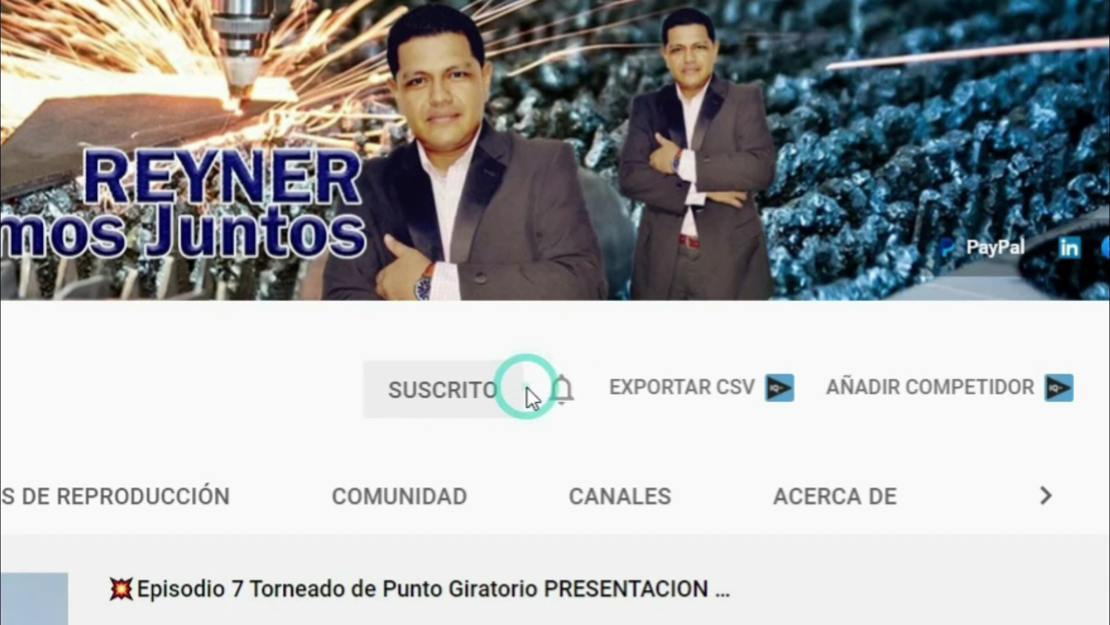
left_click(565, 392)
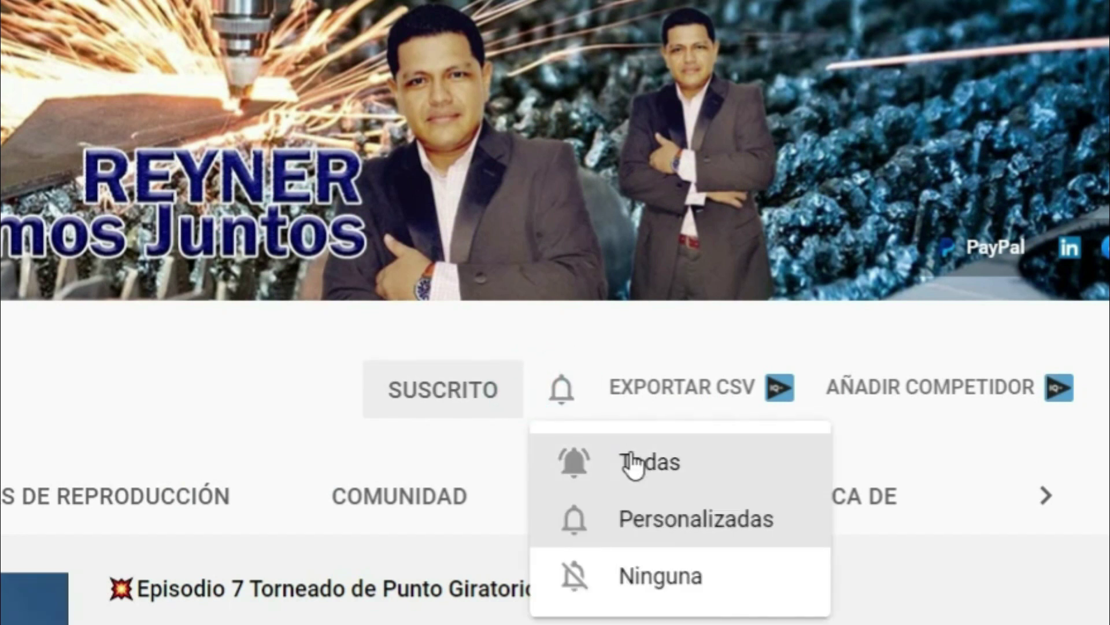